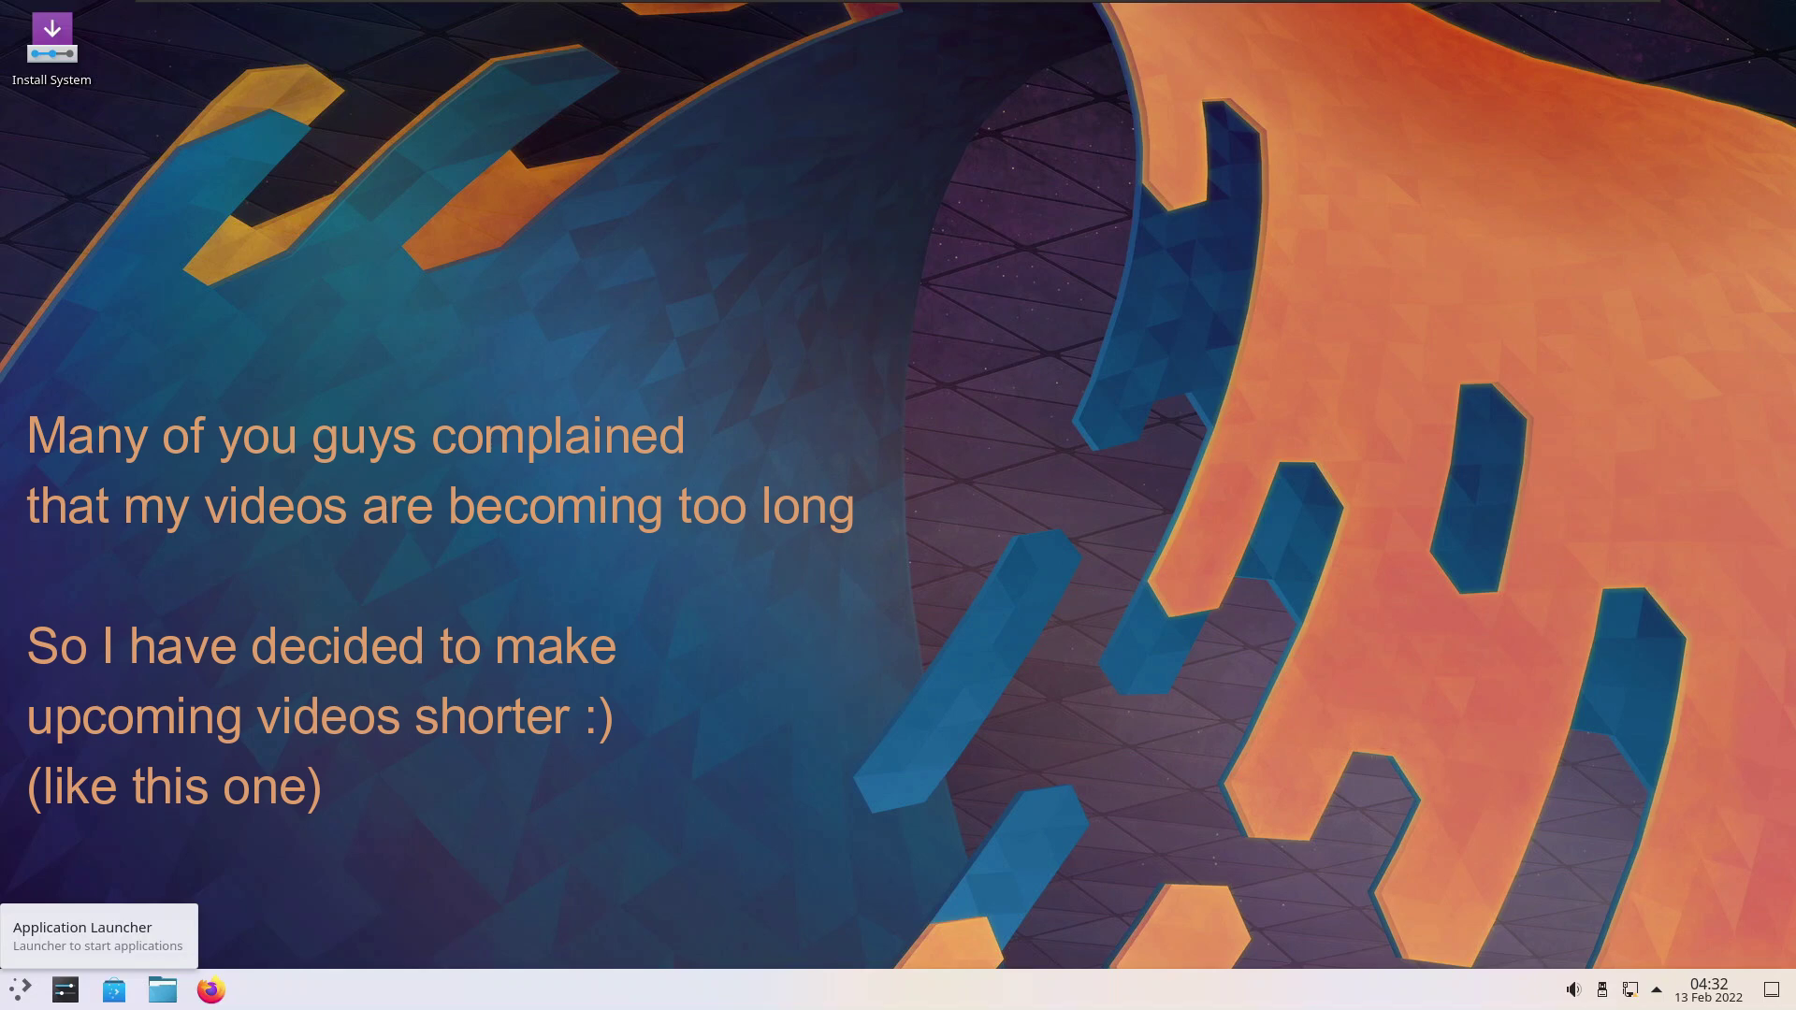
# Enter edit mode for the desktop panel and move the panel to the left edge of the screen
pyautogui.rightClick(440, 990)
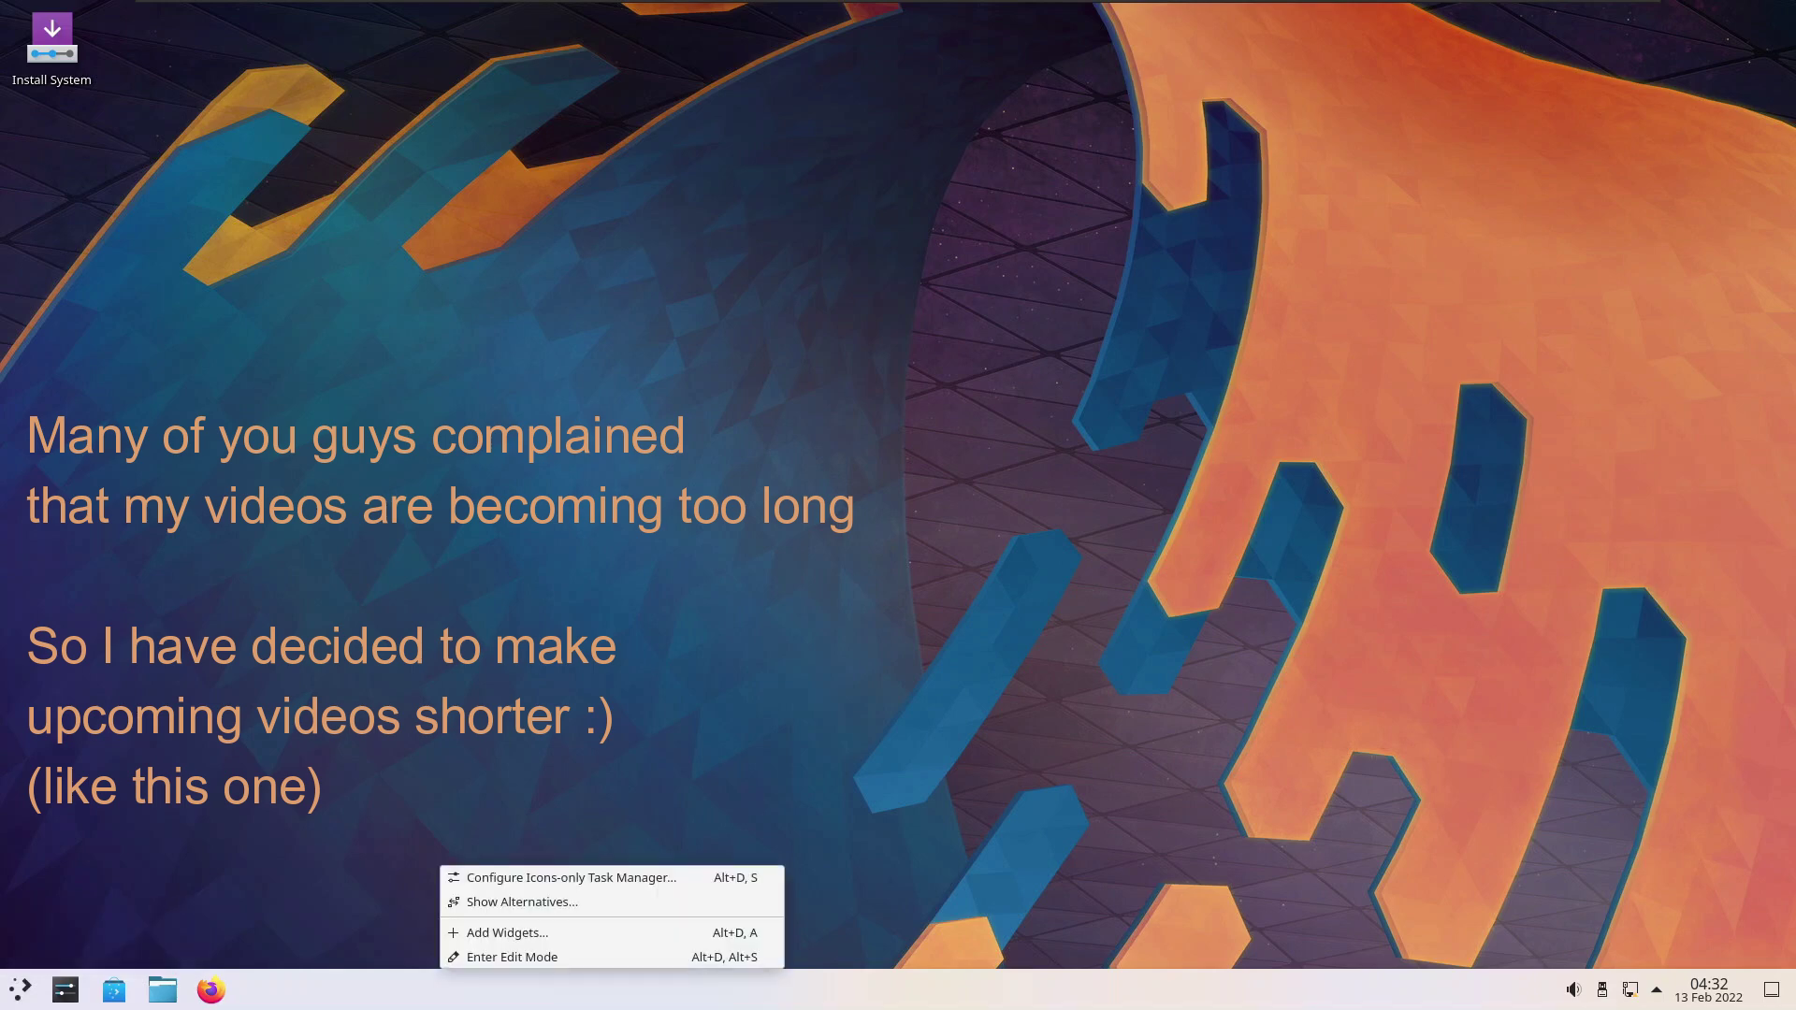
pyautogui.click(512, 957)
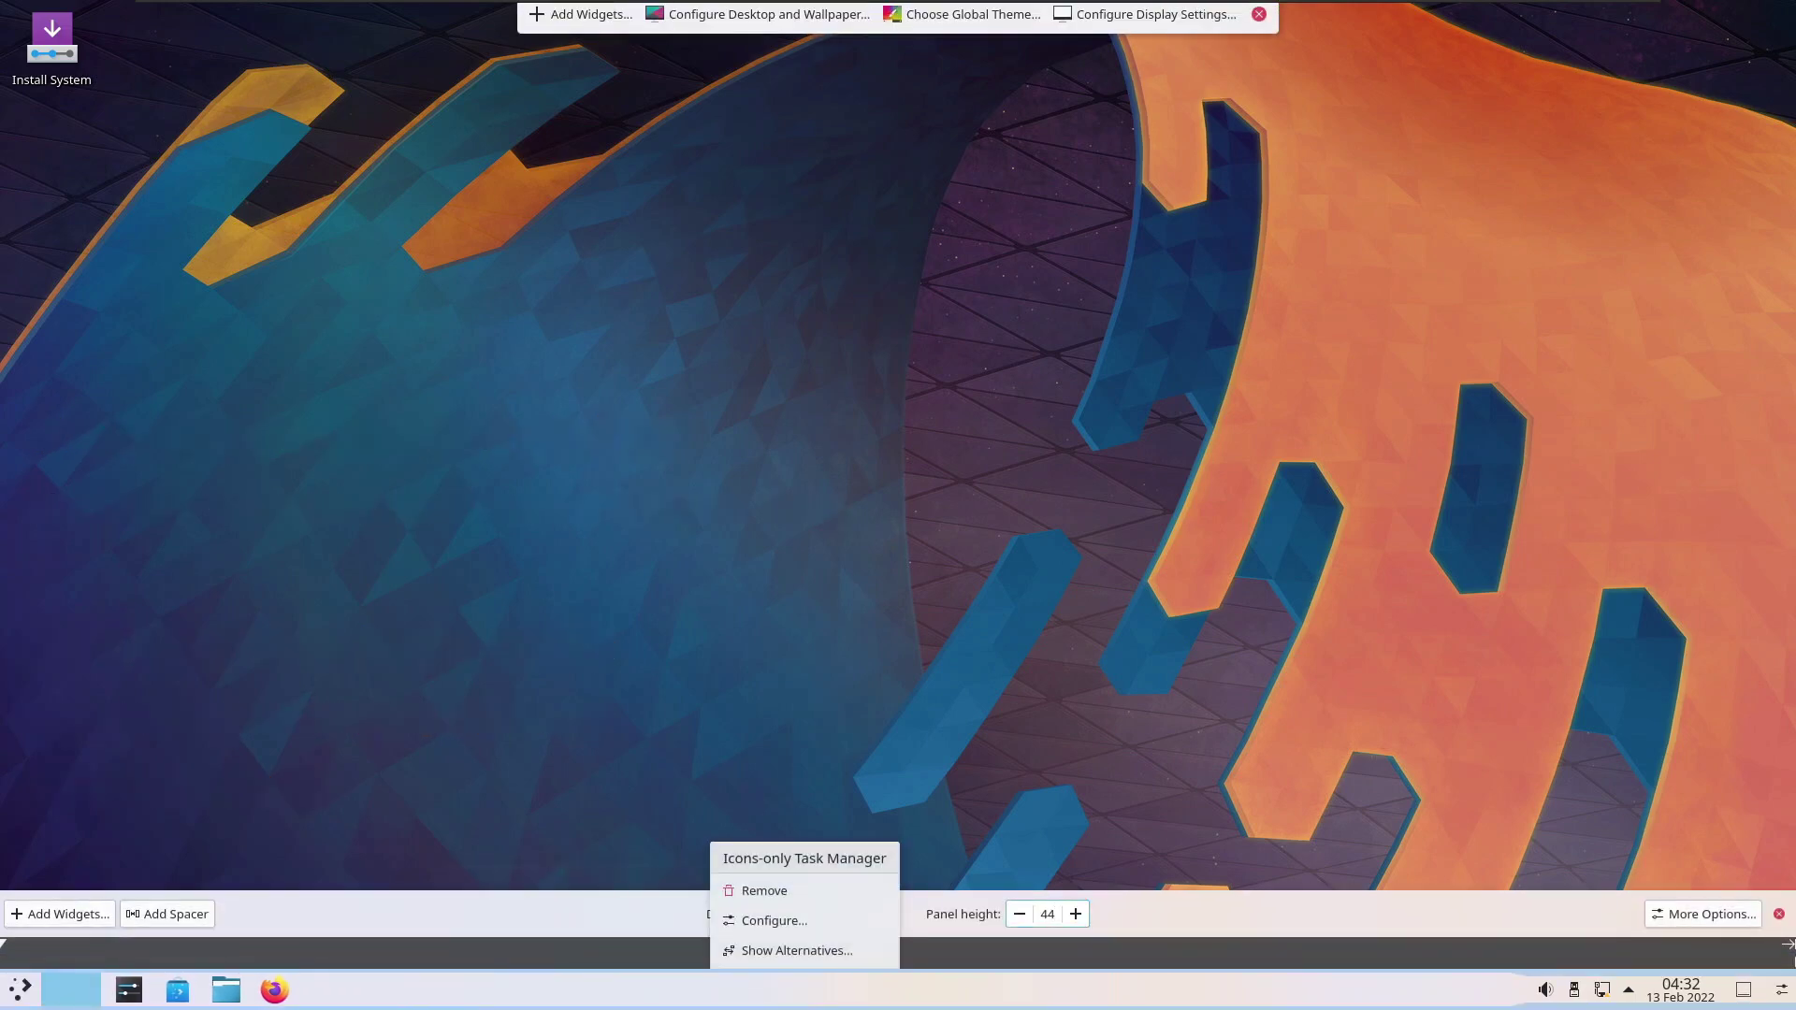
pyautogui.moveTo(745, 914); pyautogui.dragTo(121, 402)
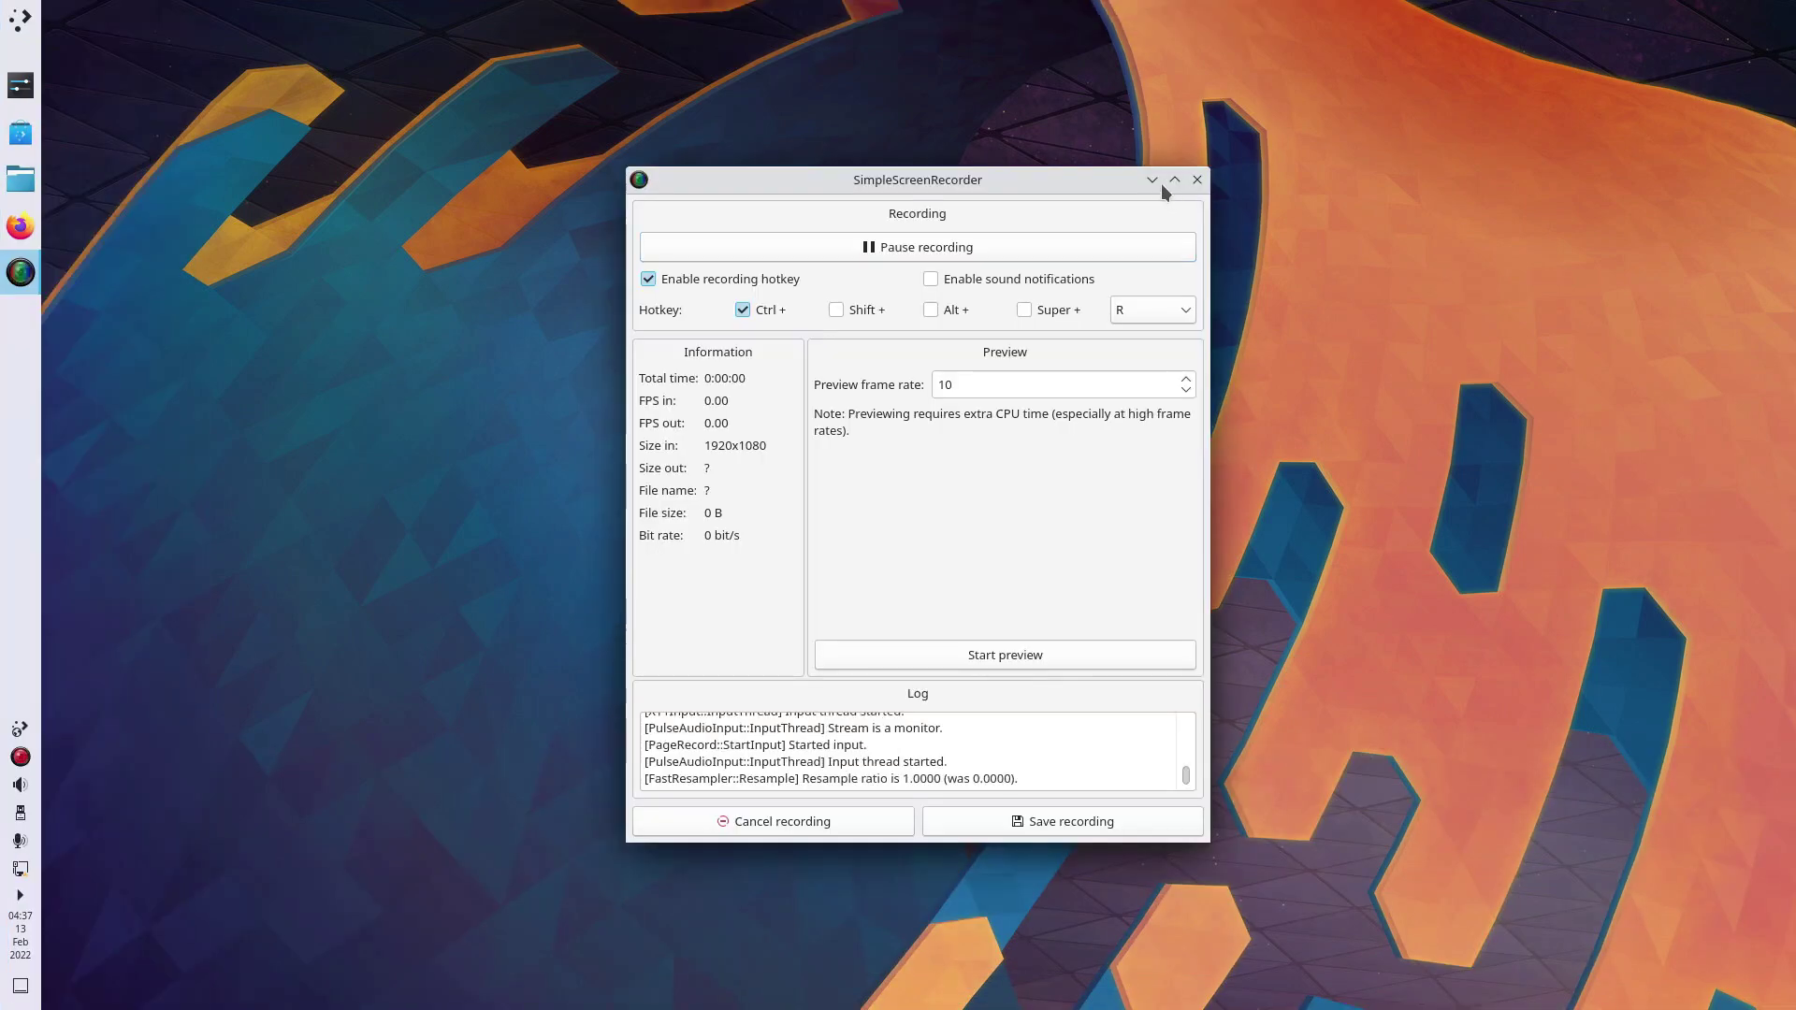
# Minimize the screen recorder and open the online catalogue of new Plasma styles from the Appearance settings
pyautogui.click(1155, 181)
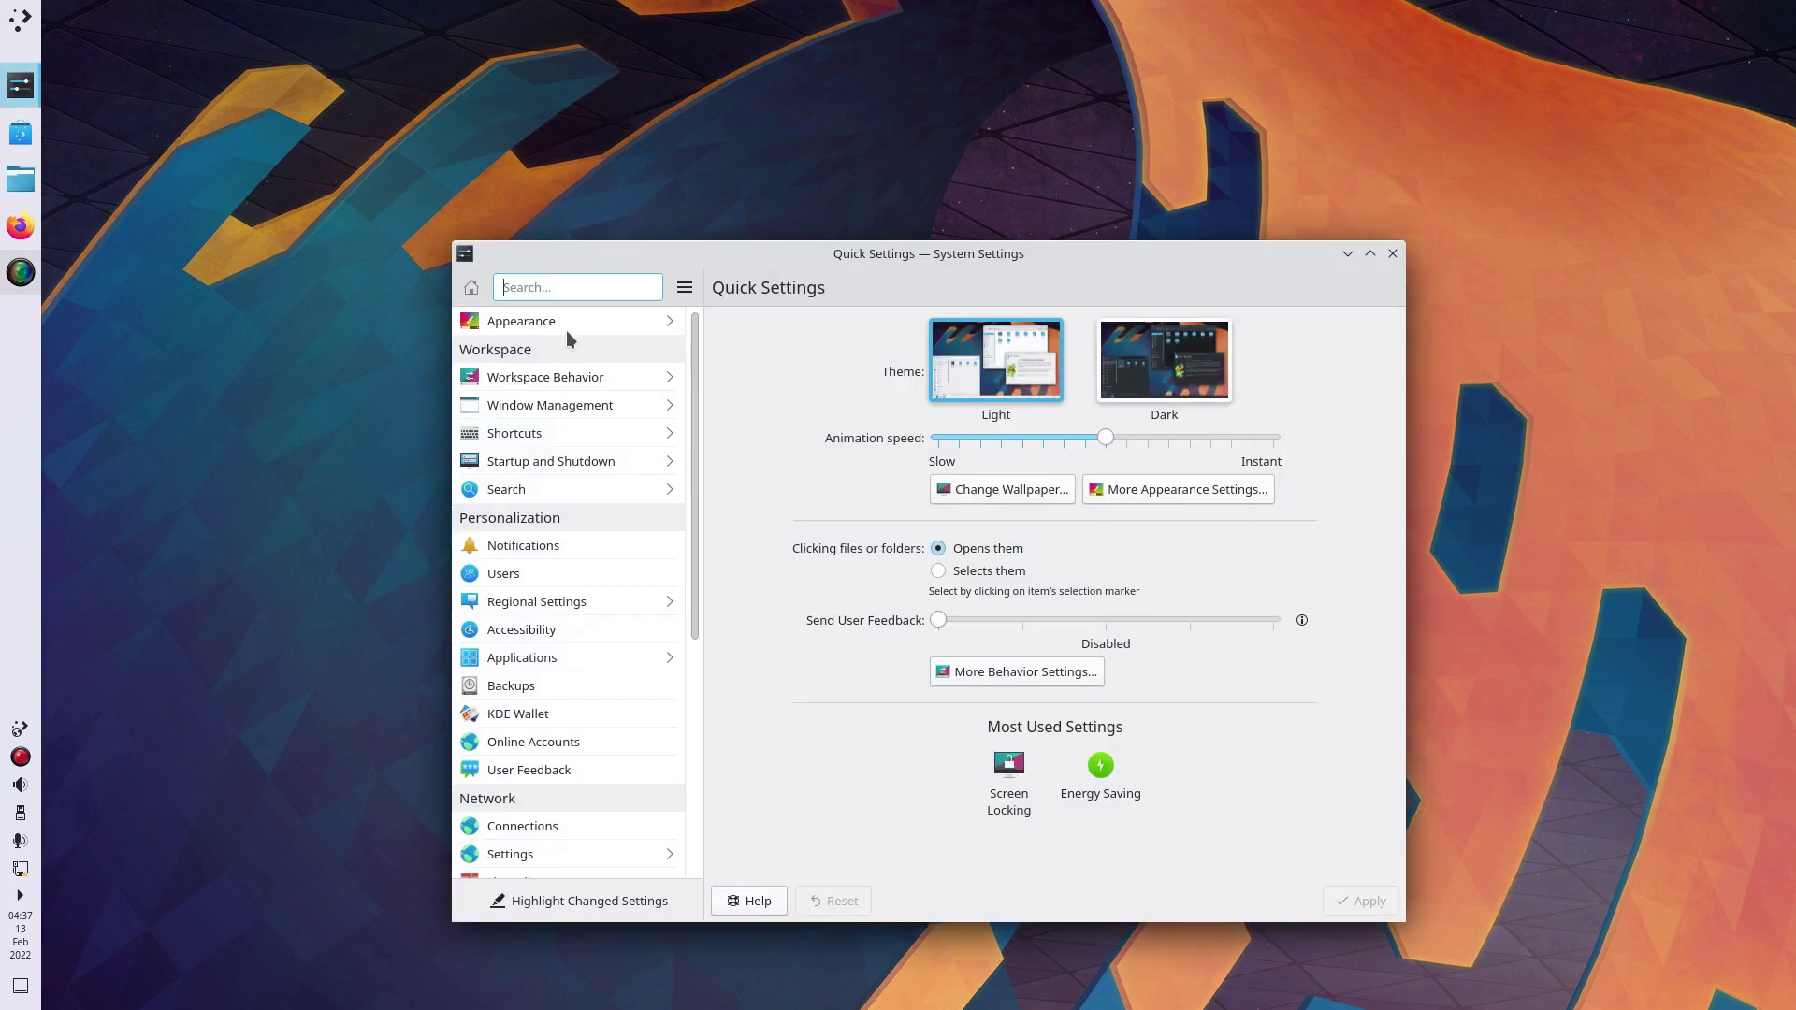
pyautogui.click(580, 321)
pyautogui.click(566, 351)
pyautogui.click(575, 374)
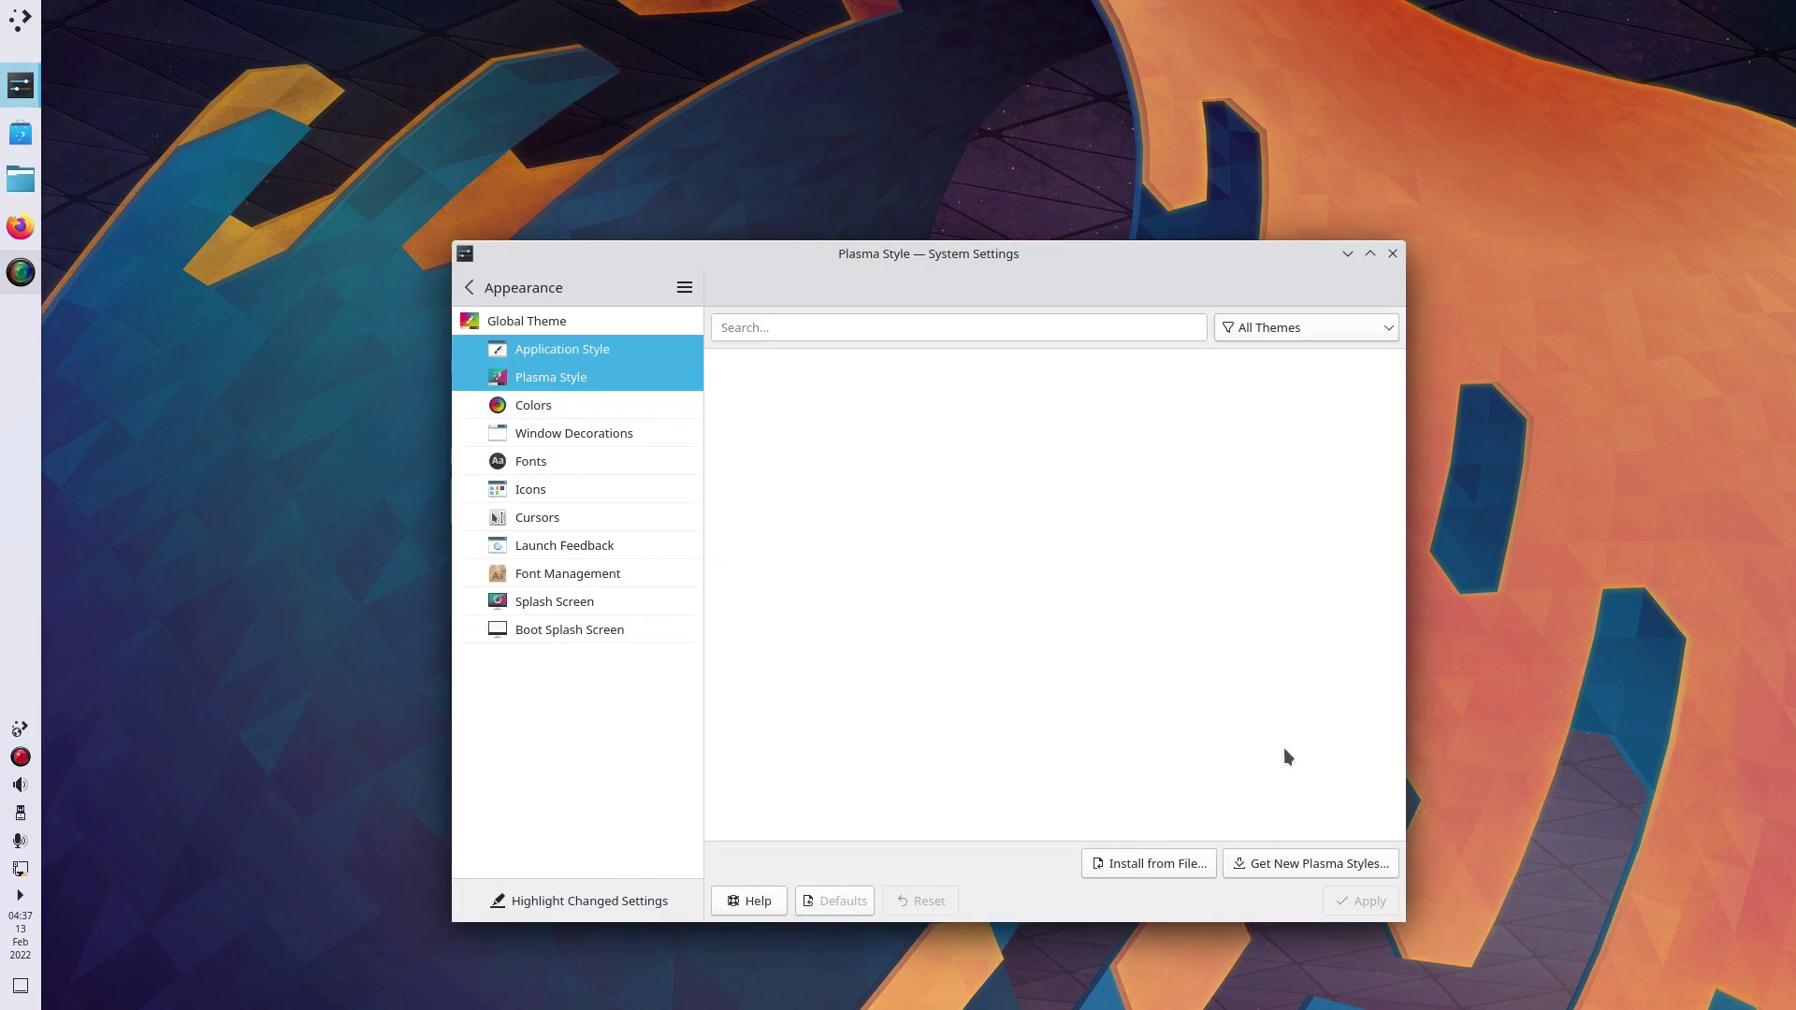
pyautogui.click(1180, 862)
pyautogui.click(1310, 863)
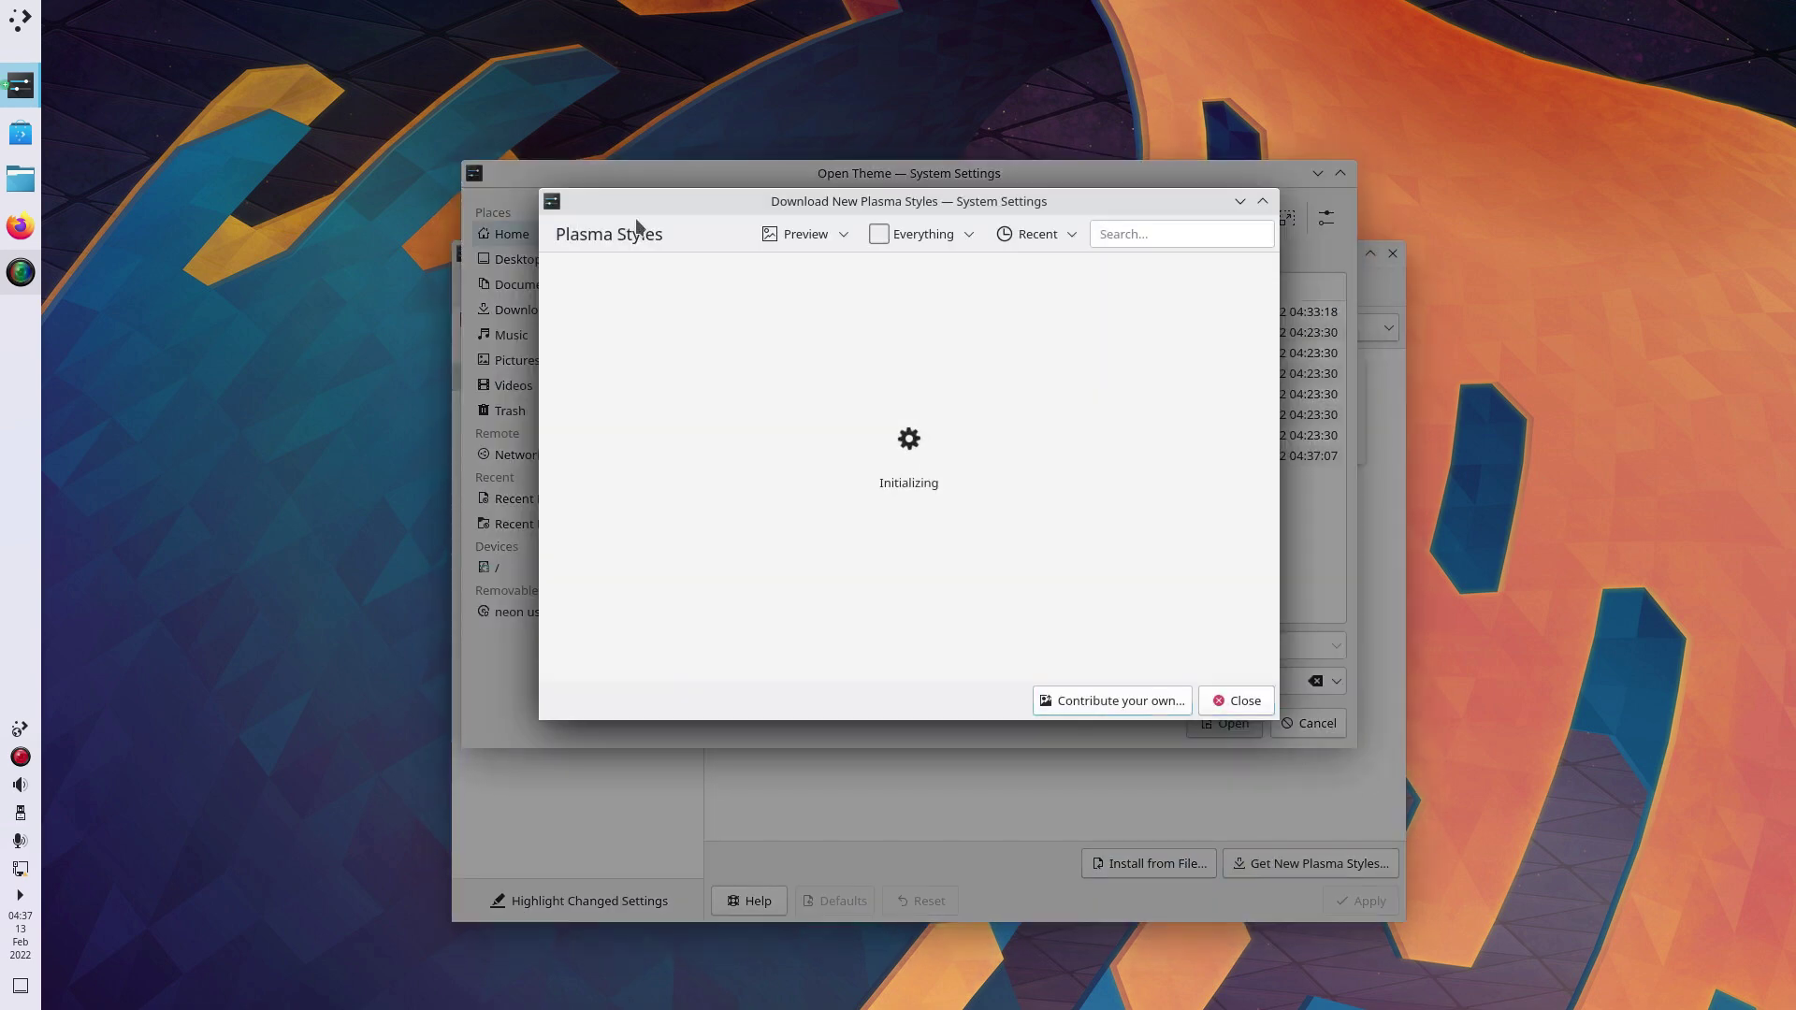
# Search the Plasma styles for afterglow, install the Afterglow-dark Plasma Theme and dismiss the open dialogs
pyautogui.click(1147, 237)
pyautogui.write('afterglow')
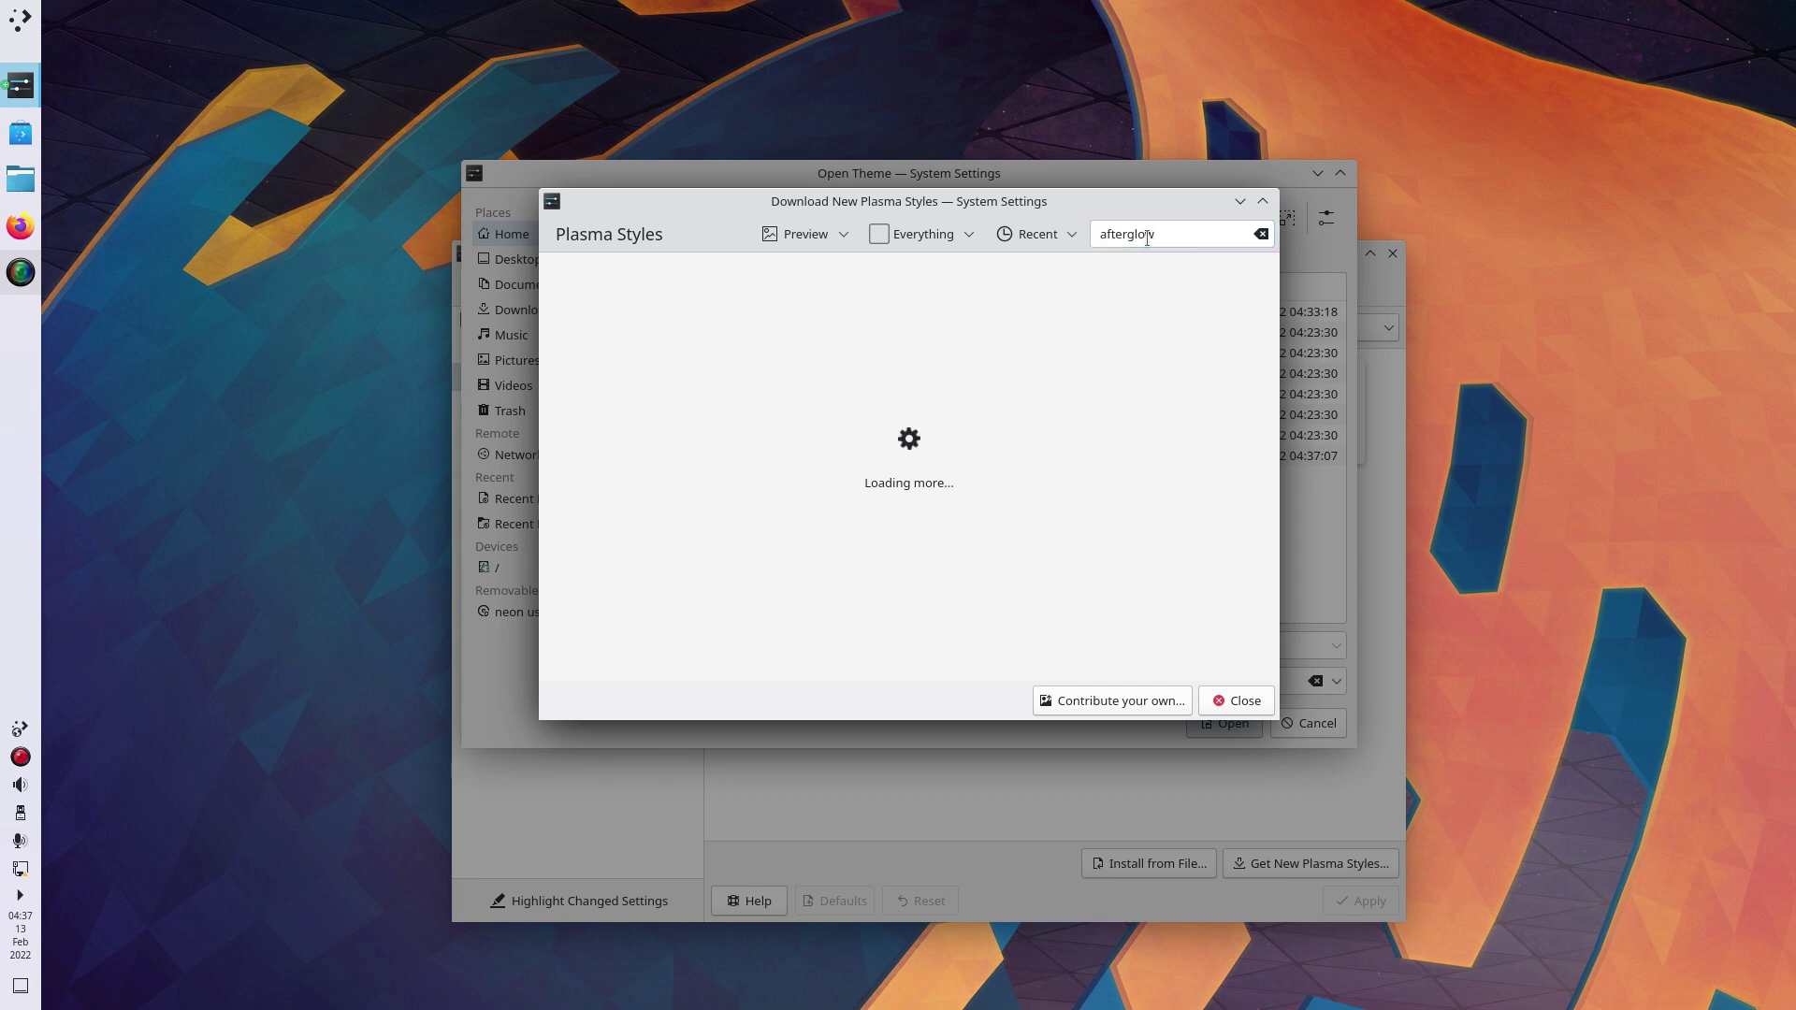
pyautogui.click(1070, 445)
pyautogui.click(754, 461)
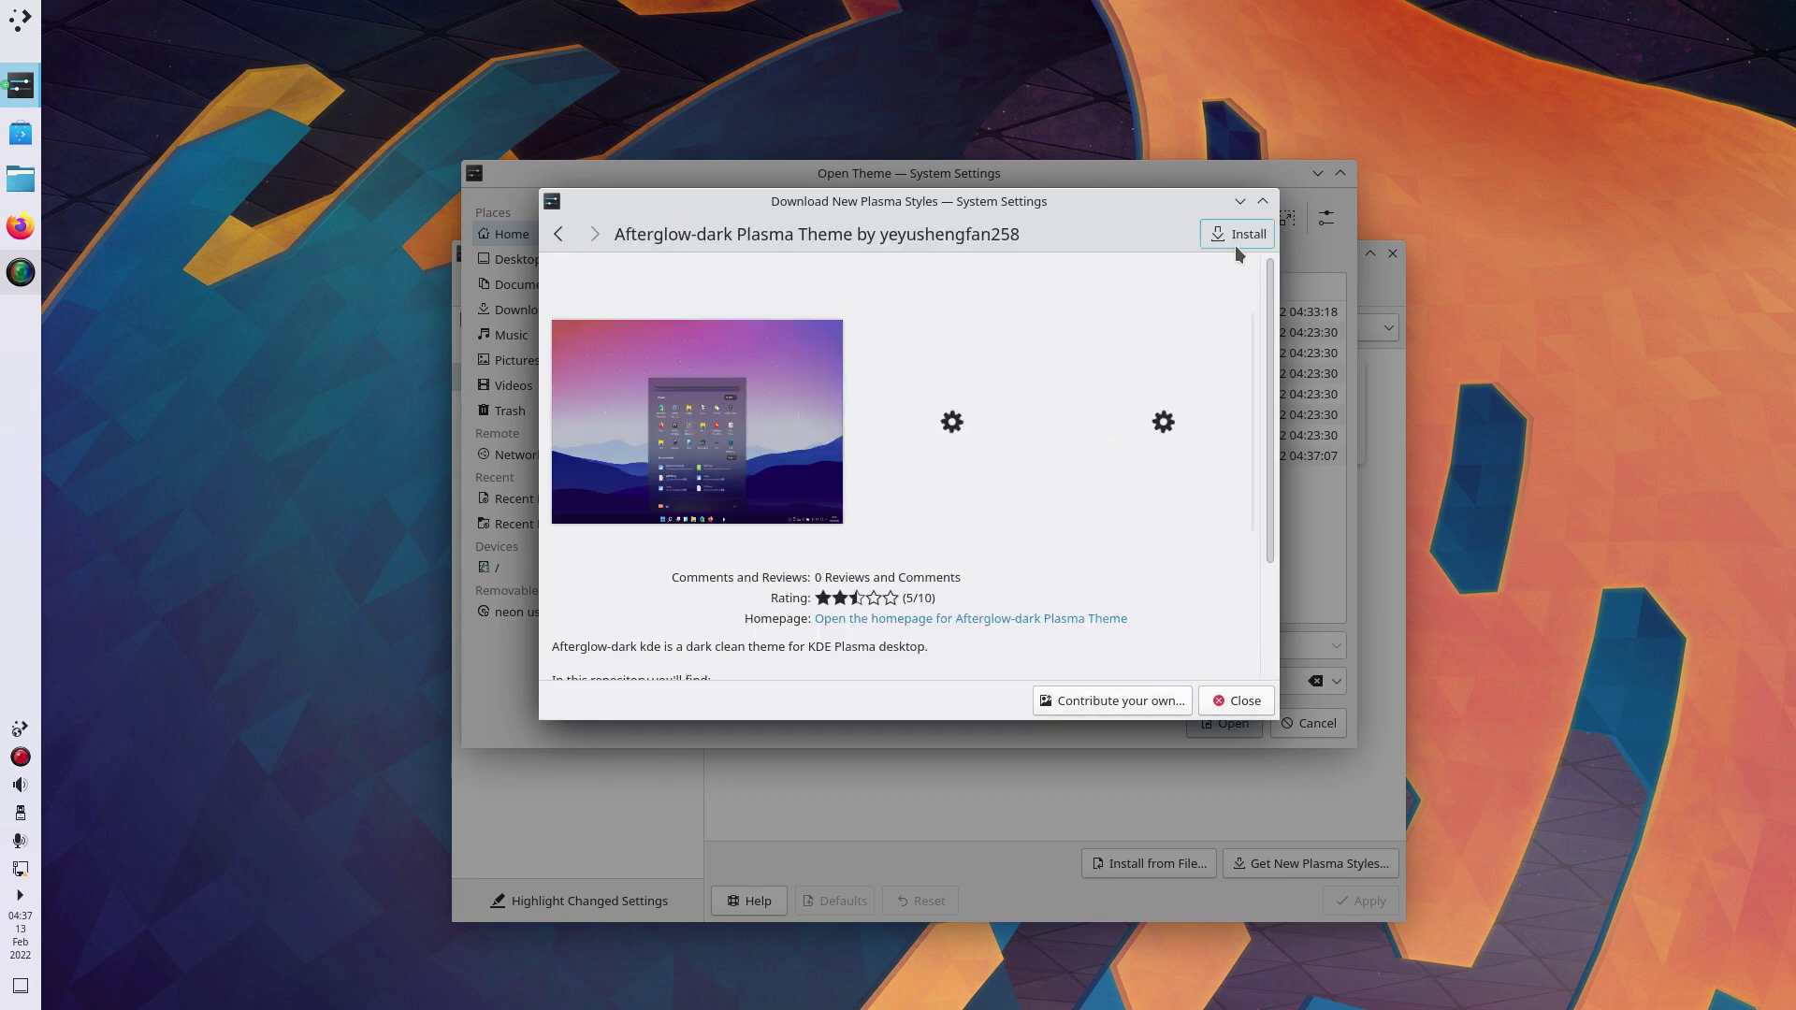
pyautogui.click(1237, 238)
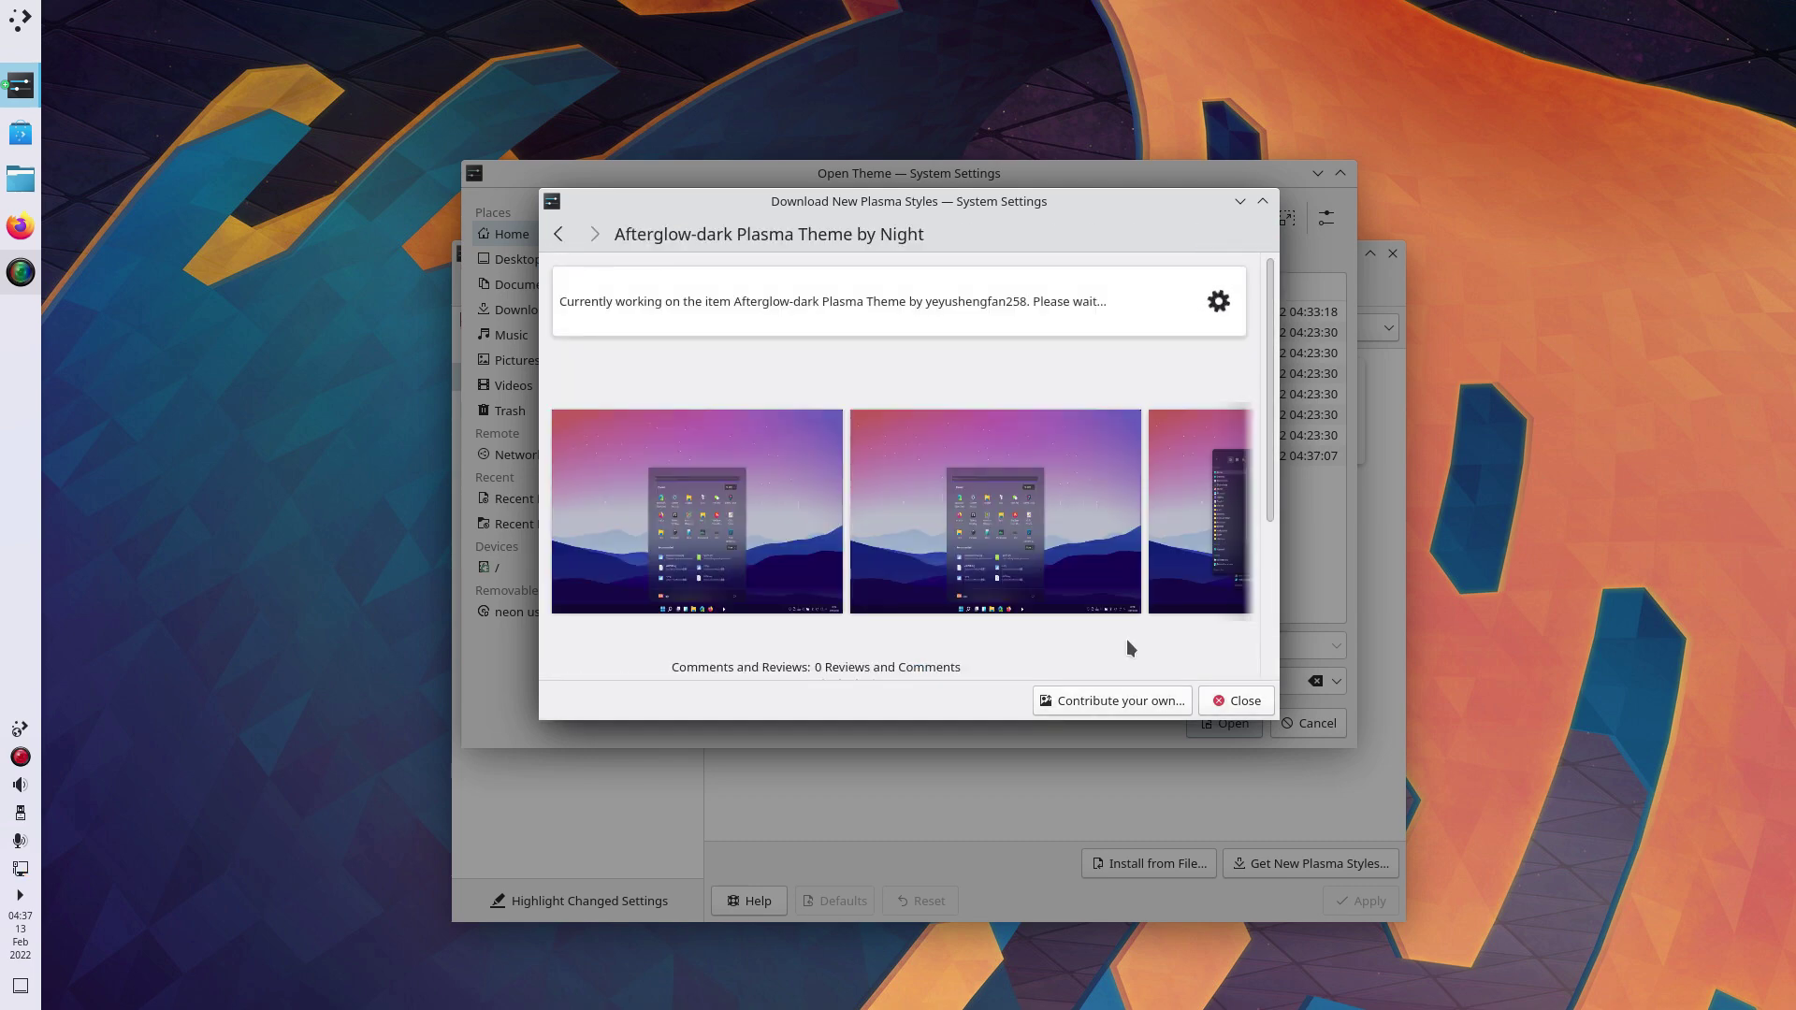
pyautogui.click(1237, 701)
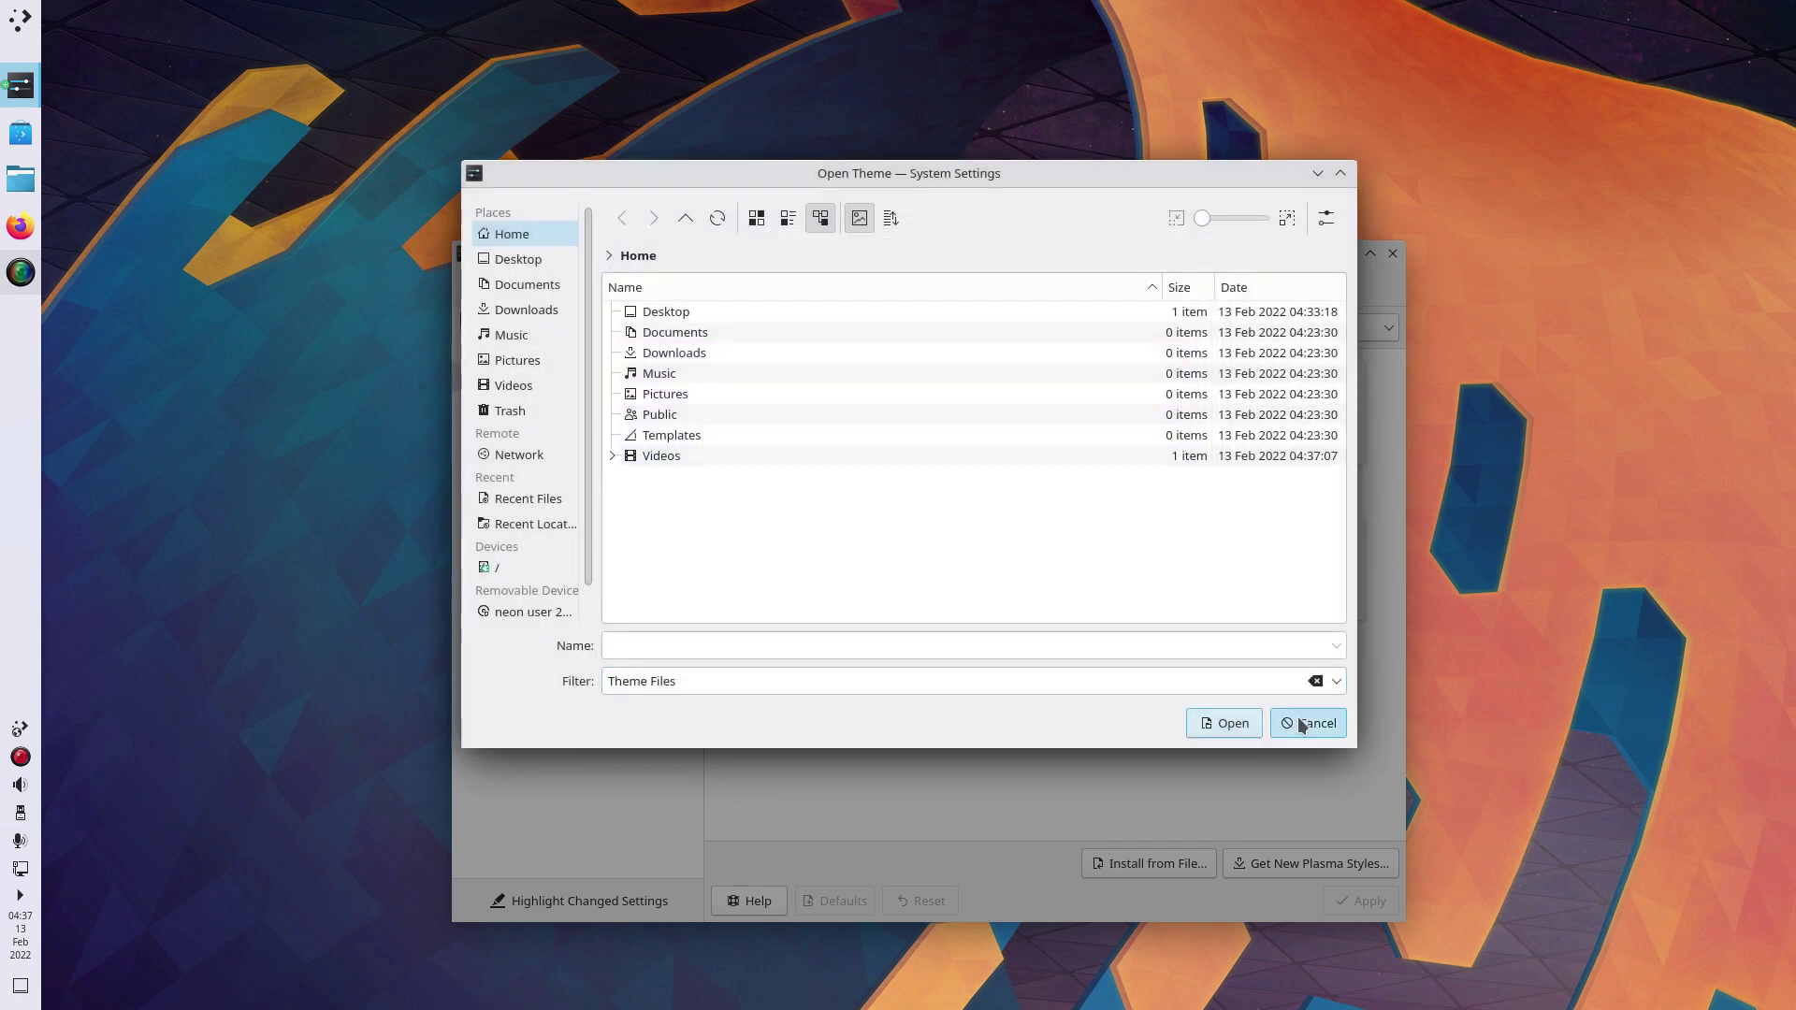
pyautogui.click(1307, 723)
# Search the downloadable window decorations for afterglow, install the dark Afterglow decoration and apply it
pyautogui.click(574, 433)
pyautogui.click(1298, 859)
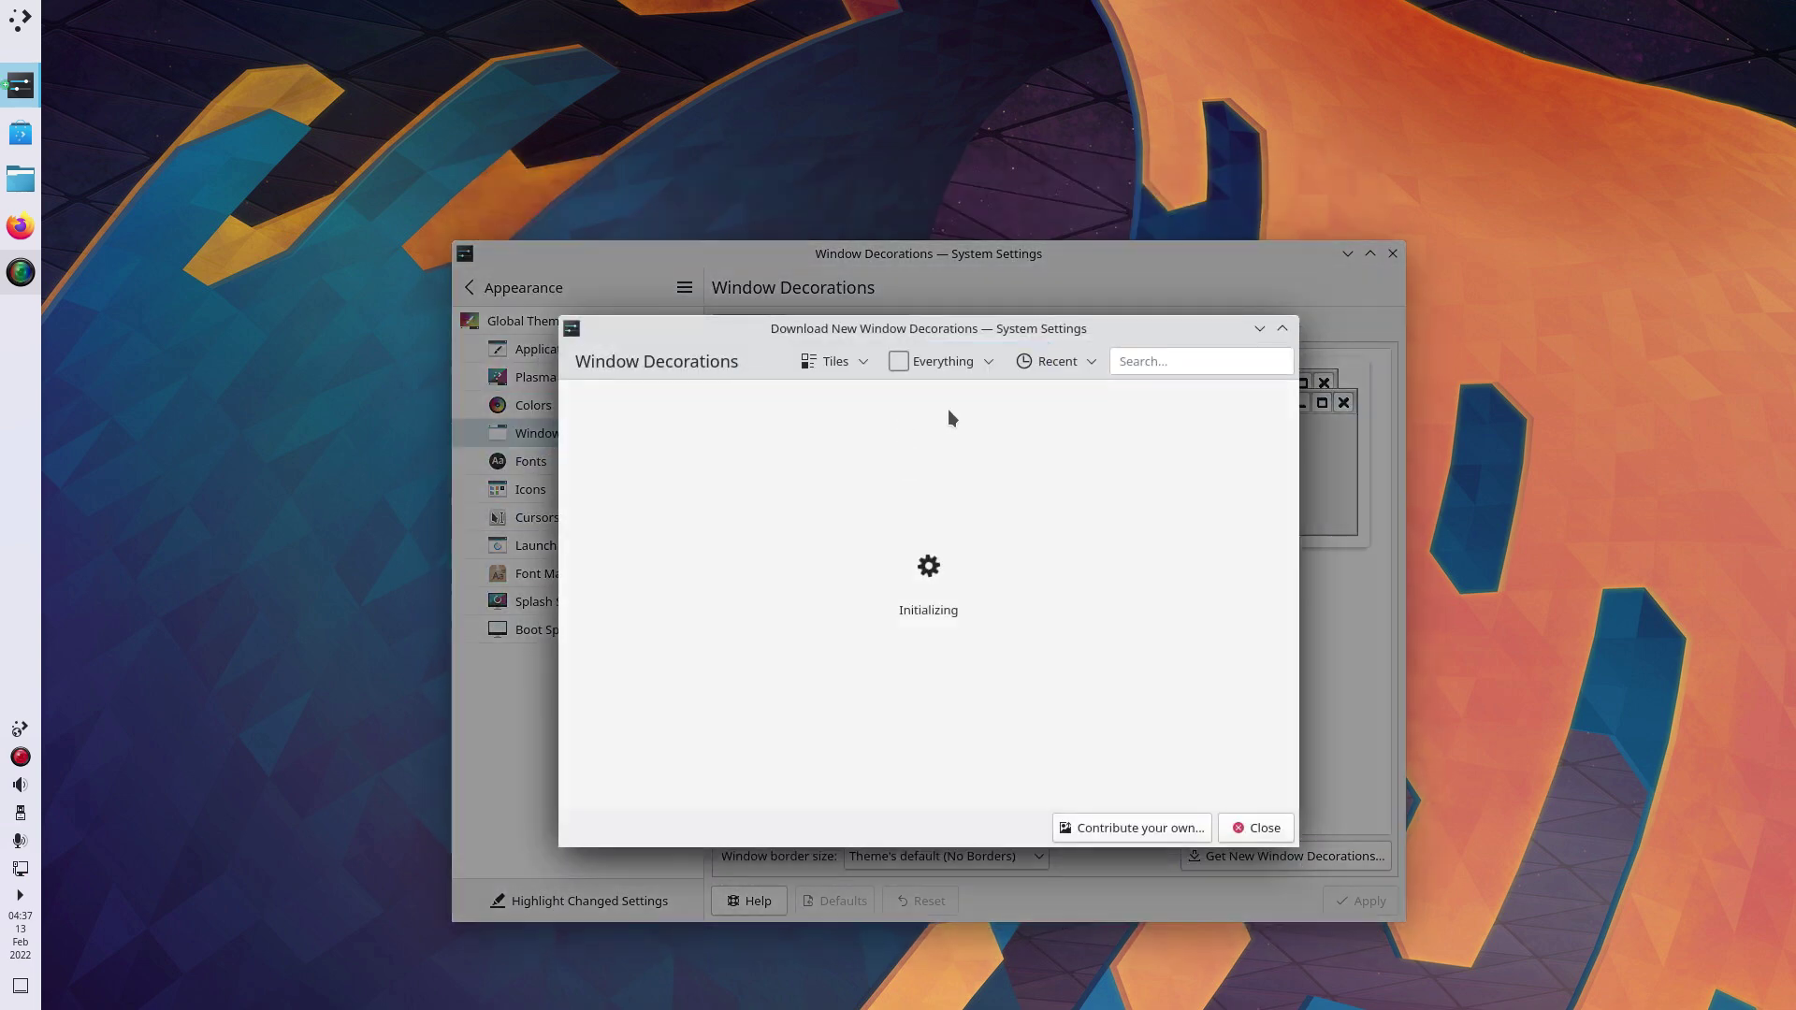
pyautogui.click(1186, 359)
pyautogui.write('afterglow')
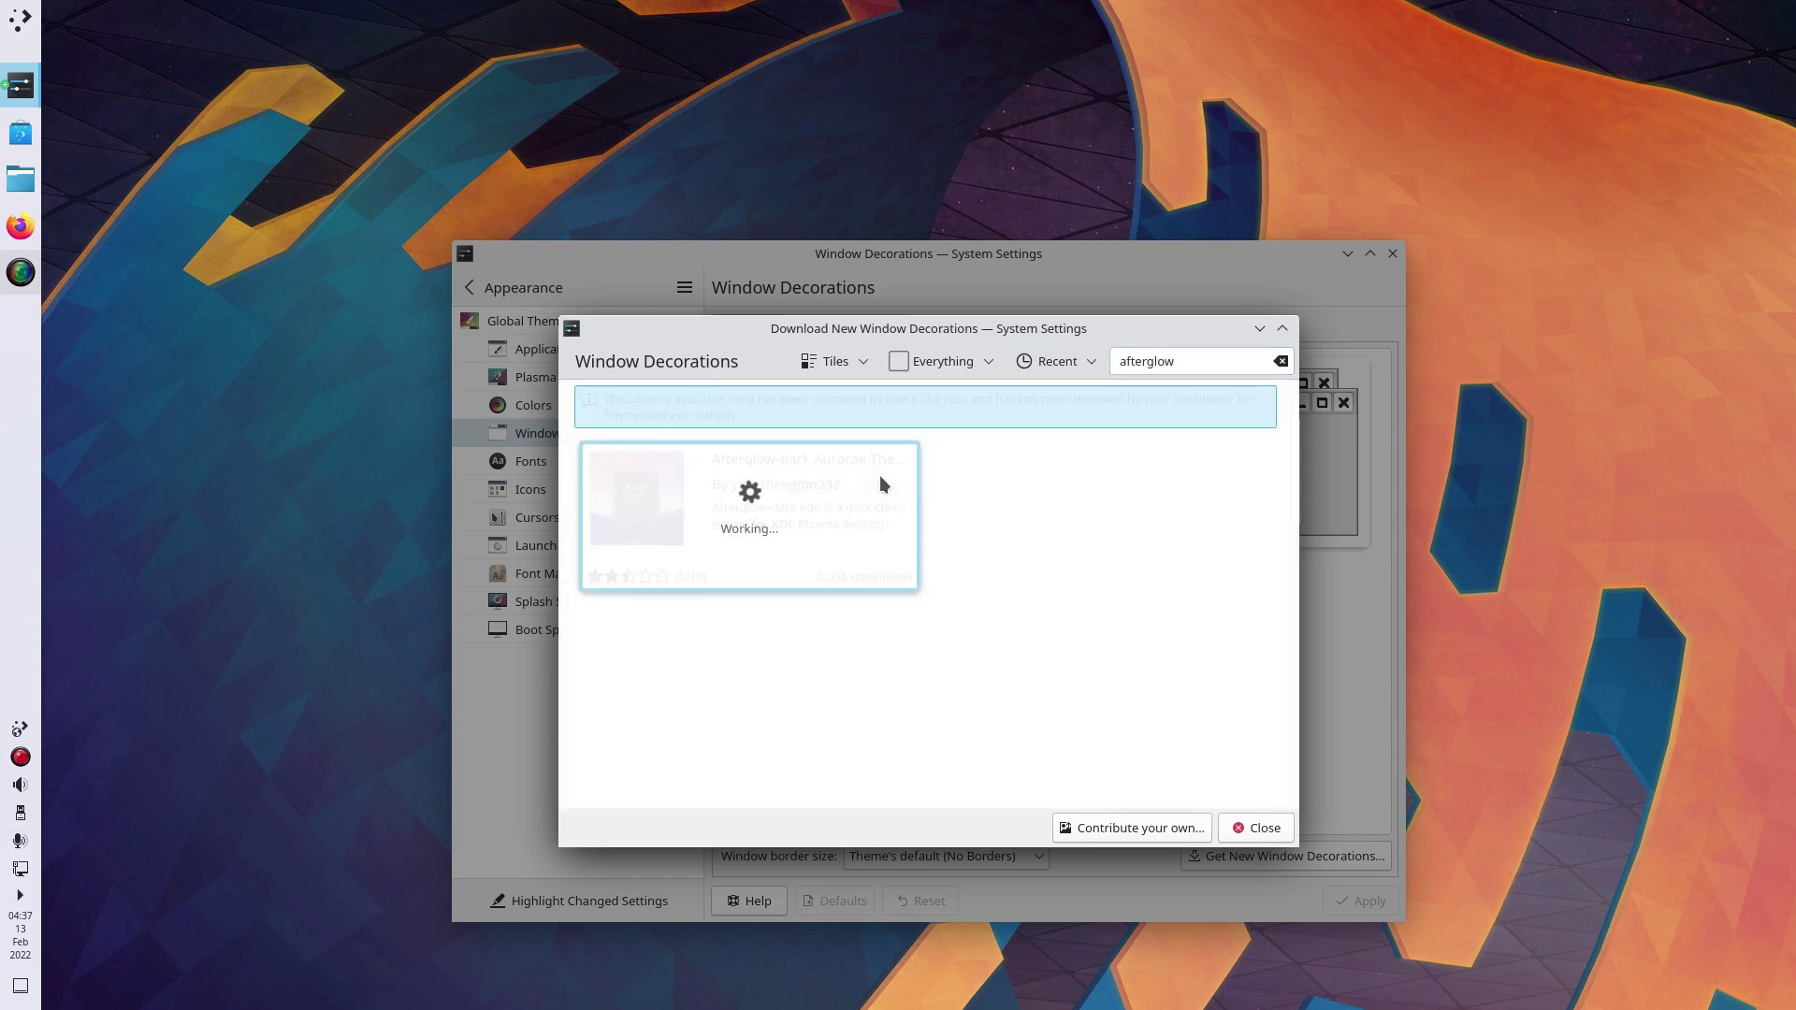
pyautogui.click(1256, 831)
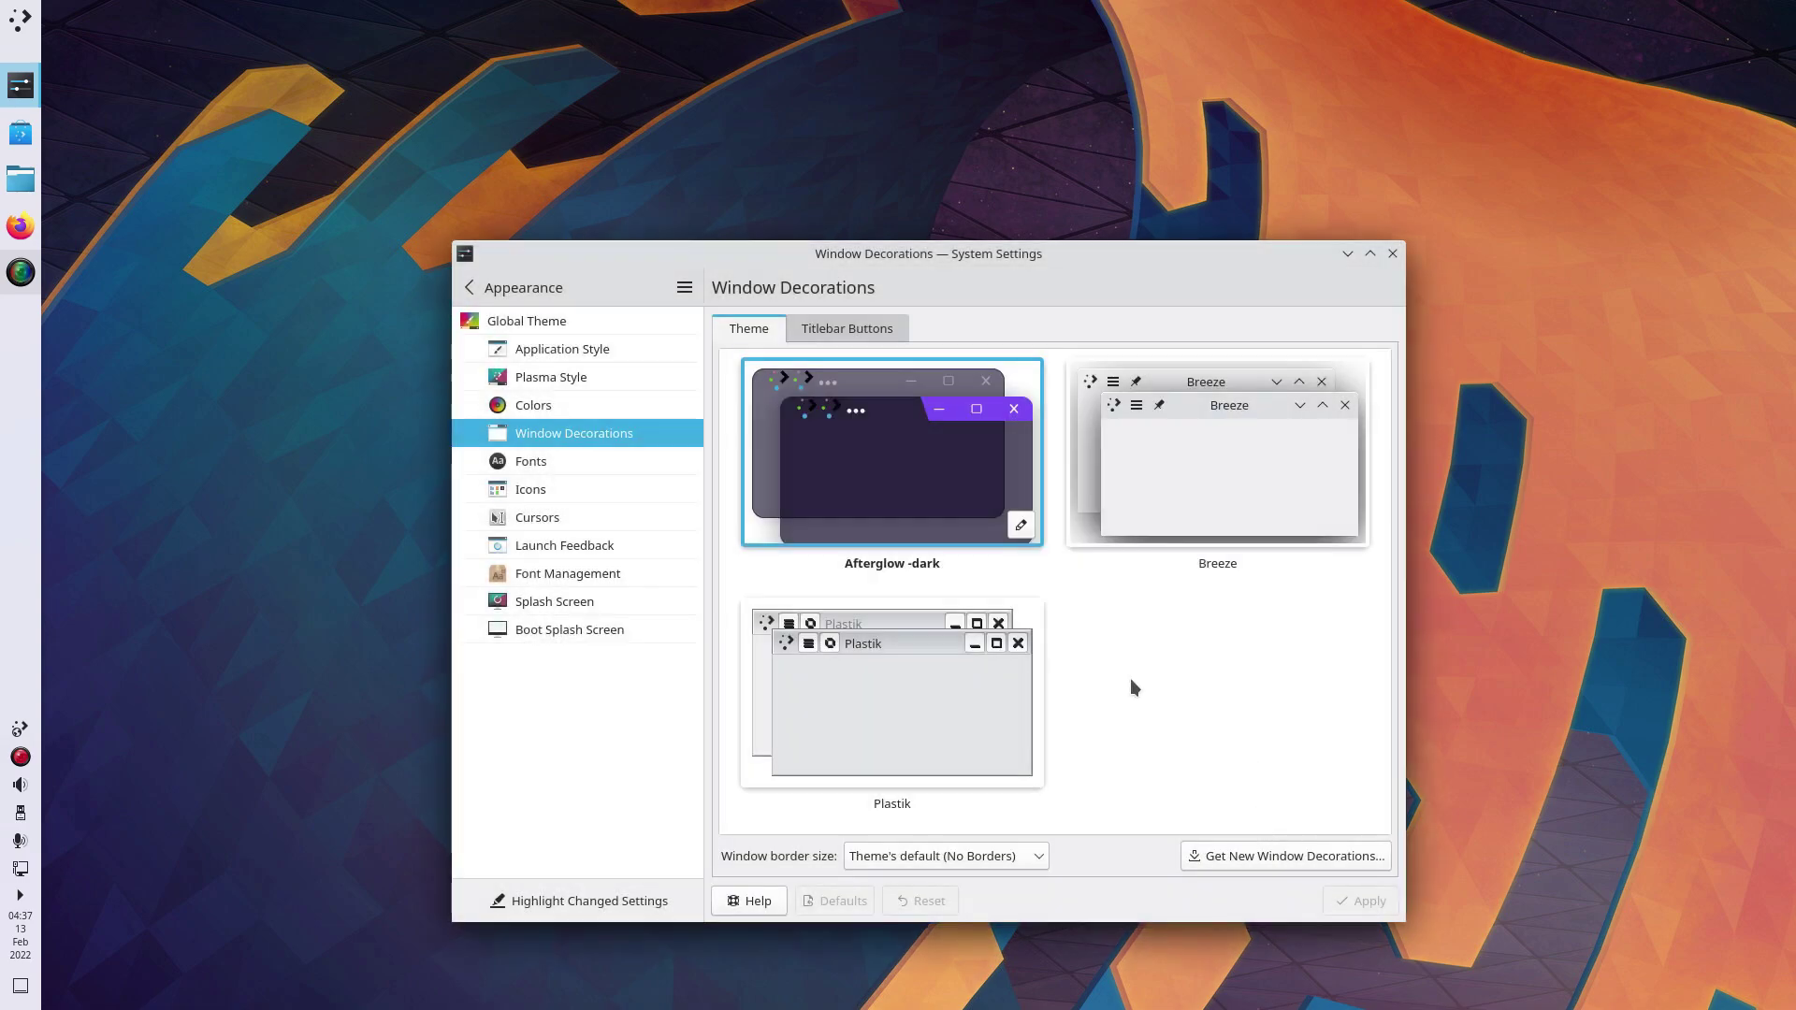
pyautogui.click(1361, 901)
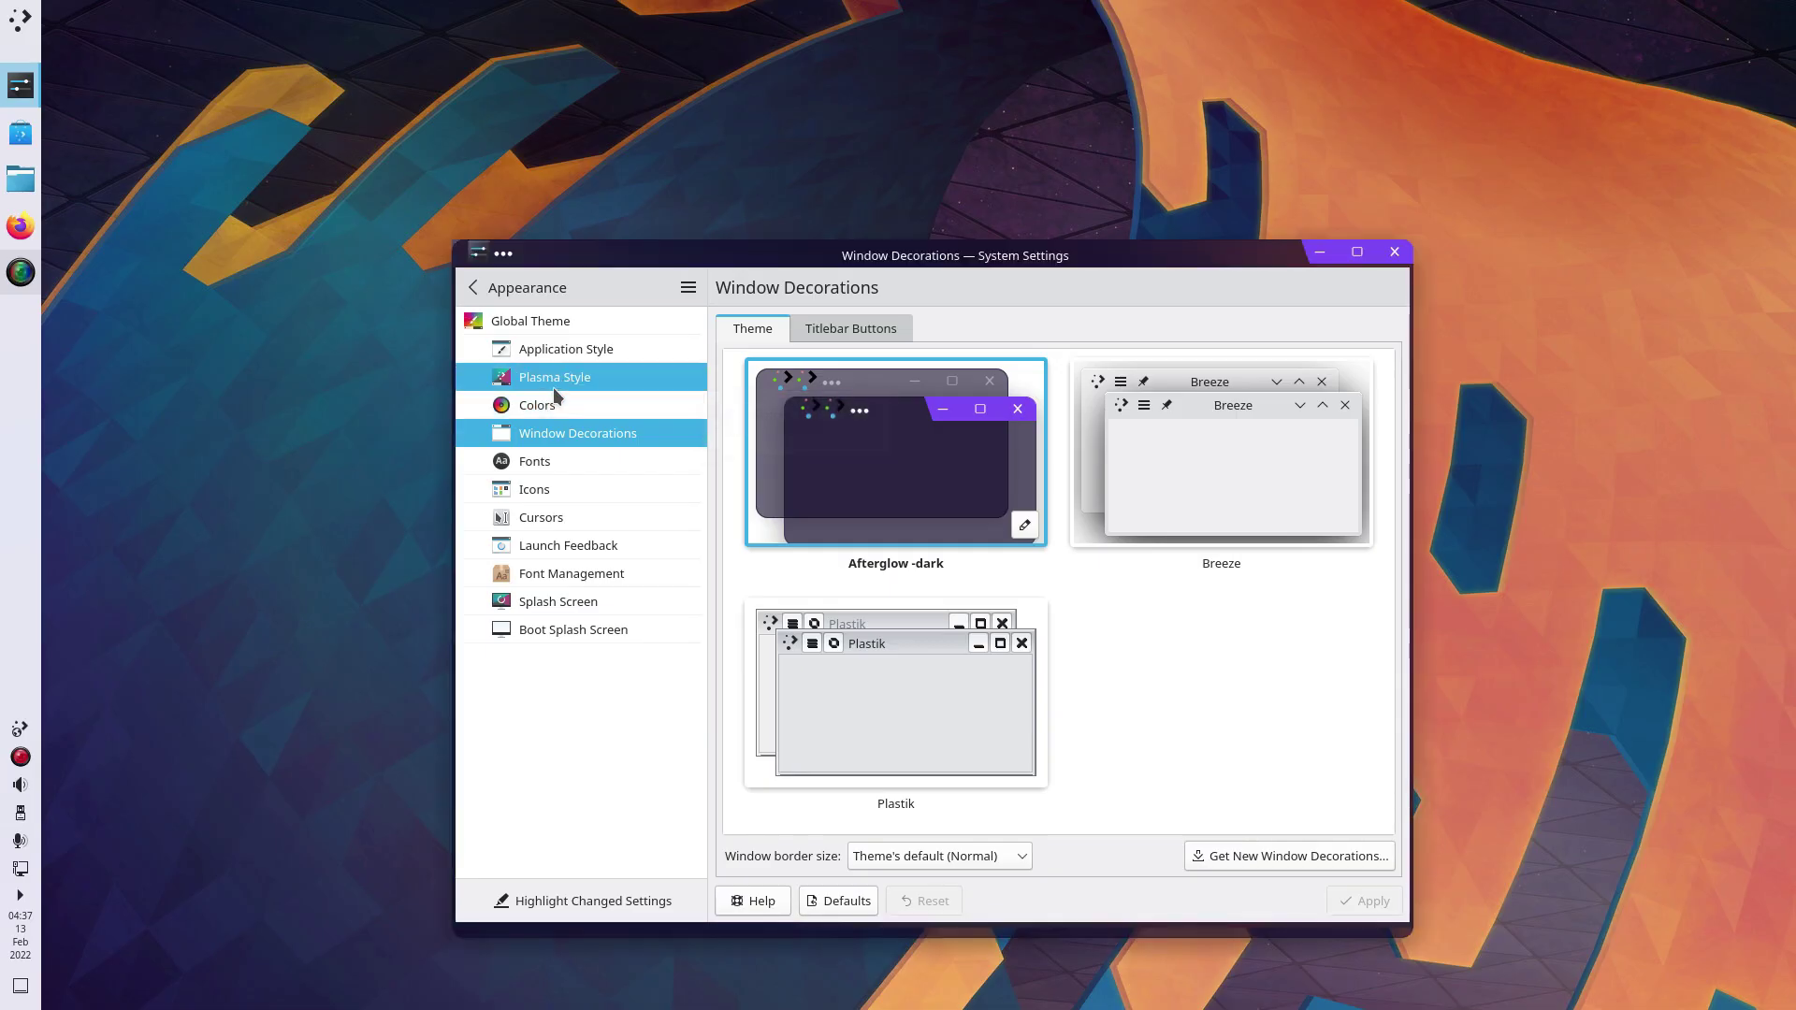
# Apply the Afterglow-dark Plasma style and check its look in the application launcher
pyautogui.click(554, 384)
pyautogui.click(833, 412)
pyautogui.click(1364, 901)
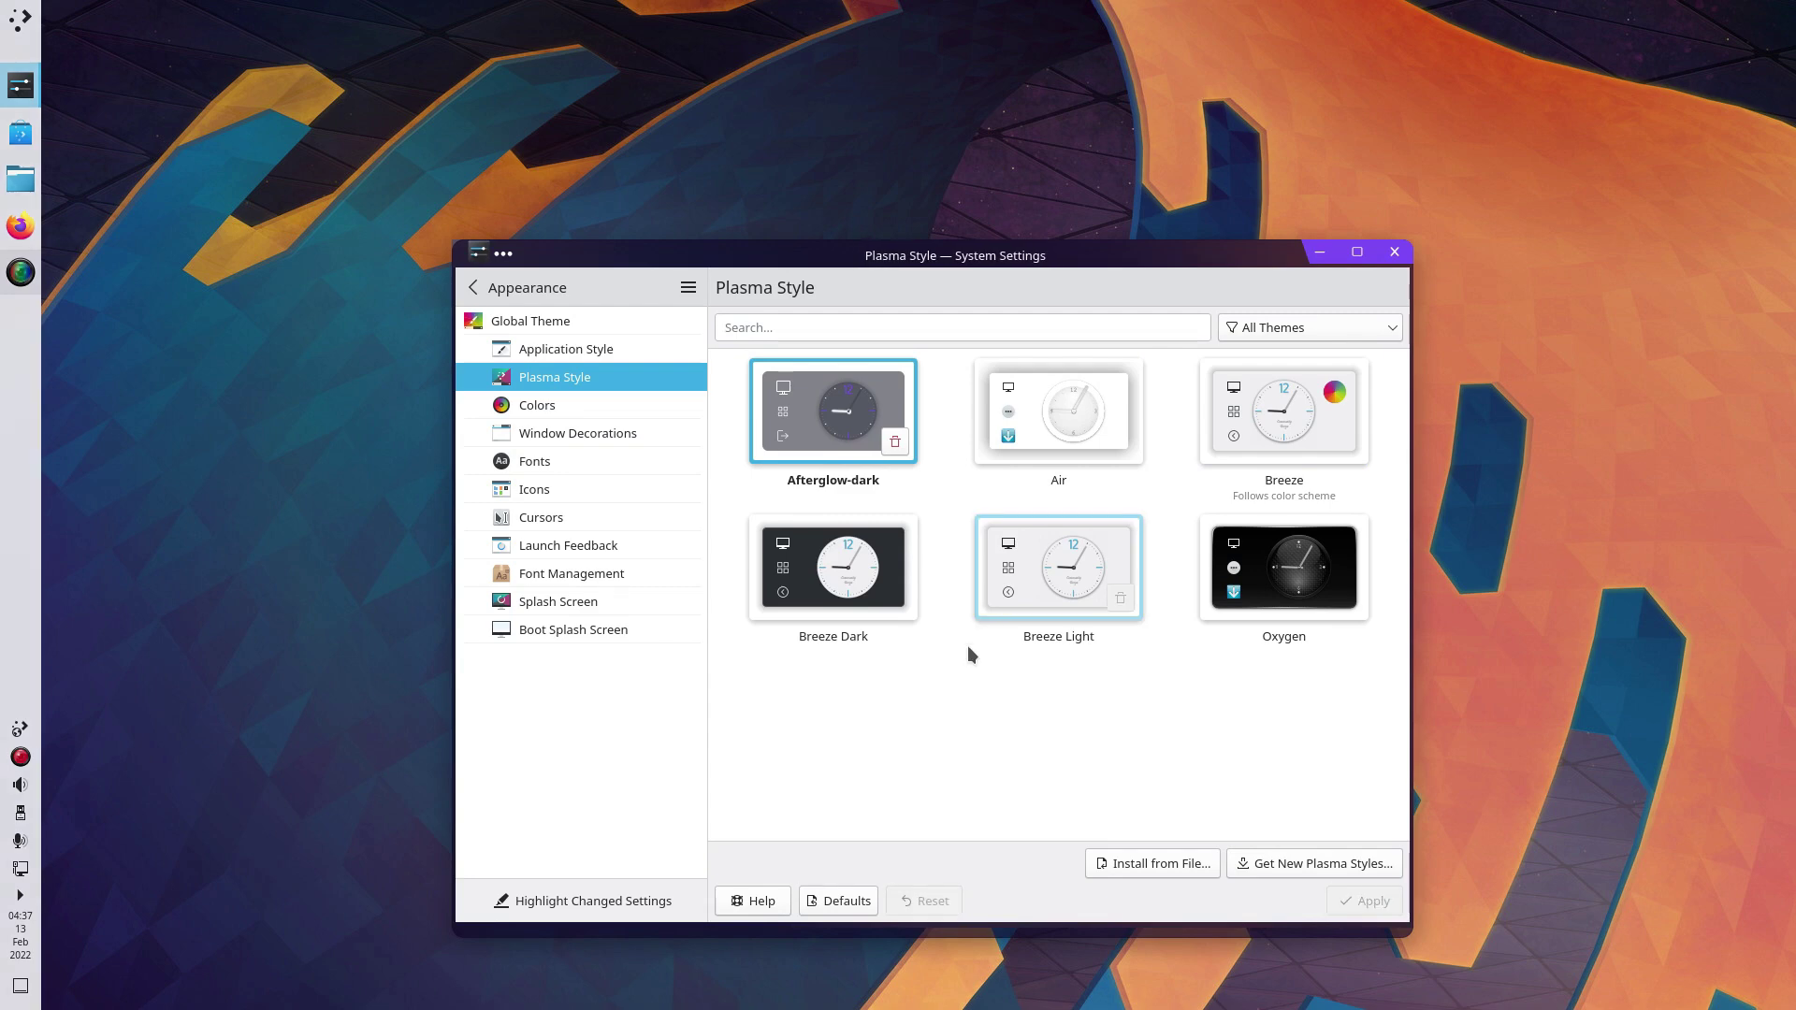
pyautogui.click(20, 21)
pyautogui.click(21, 21)
# Enable the Blur effect among the Workspace Behavior desktop effects
pyautogui.click(473, 287)
pyautogui.click(574, 384)
pyautogui.click(566, 350)
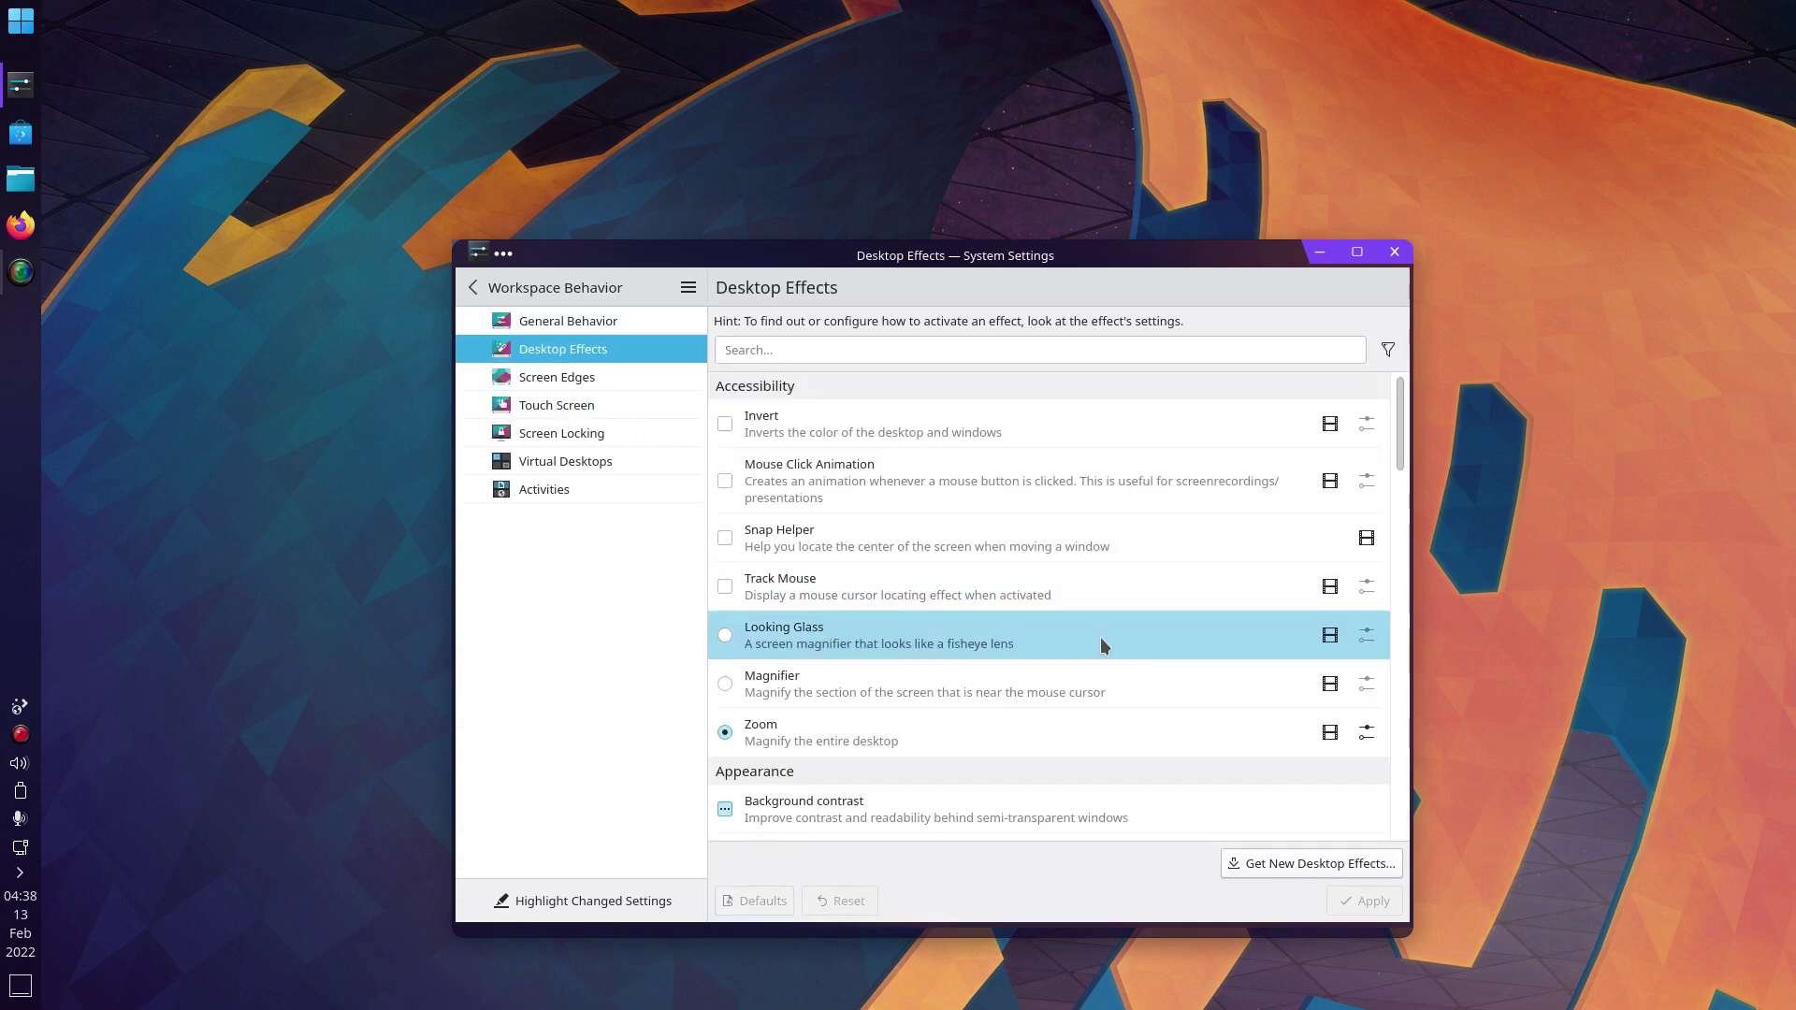
pyautogui.scroll(-2, 777, 702)
pyautogui.click(795, 745)
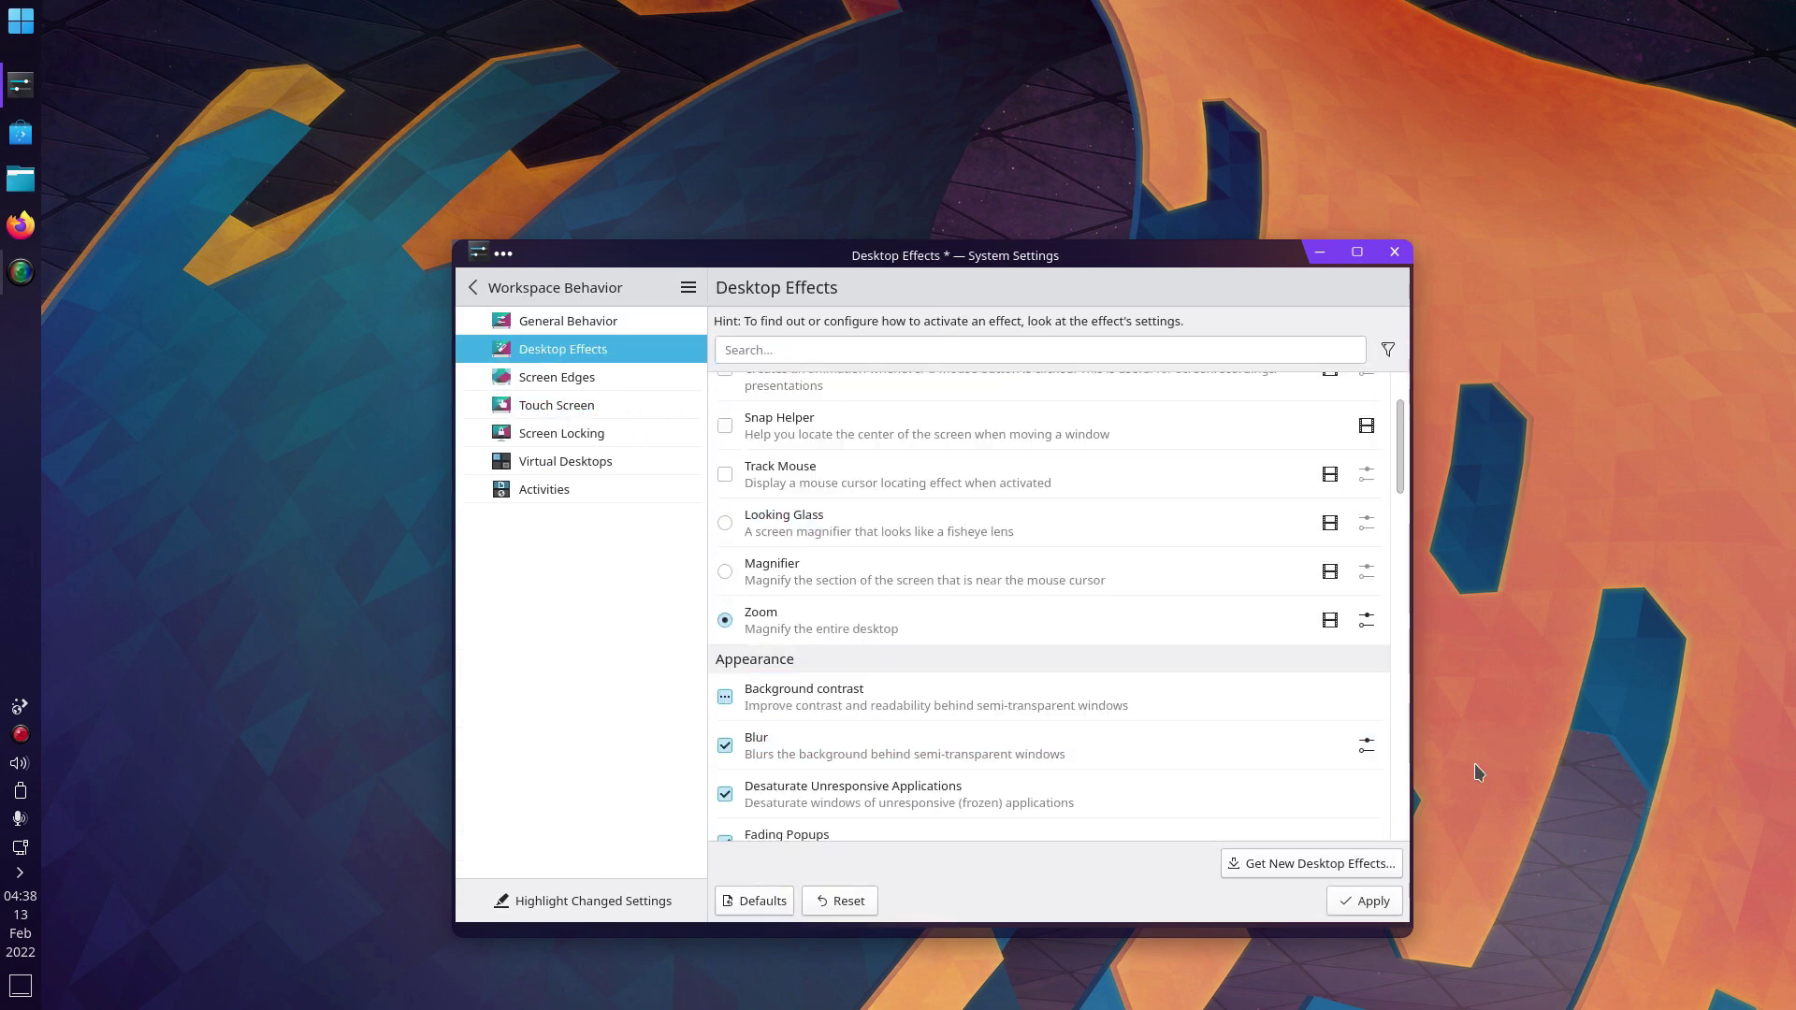
# Configure the Blur effect with the strongest blur strength and the lightest noise strength, and apply the desktop effects
pyautogui.click(1366, 745)
pyautogui.moveTo(903, 496); pyautogui.dragTo(858, 496)
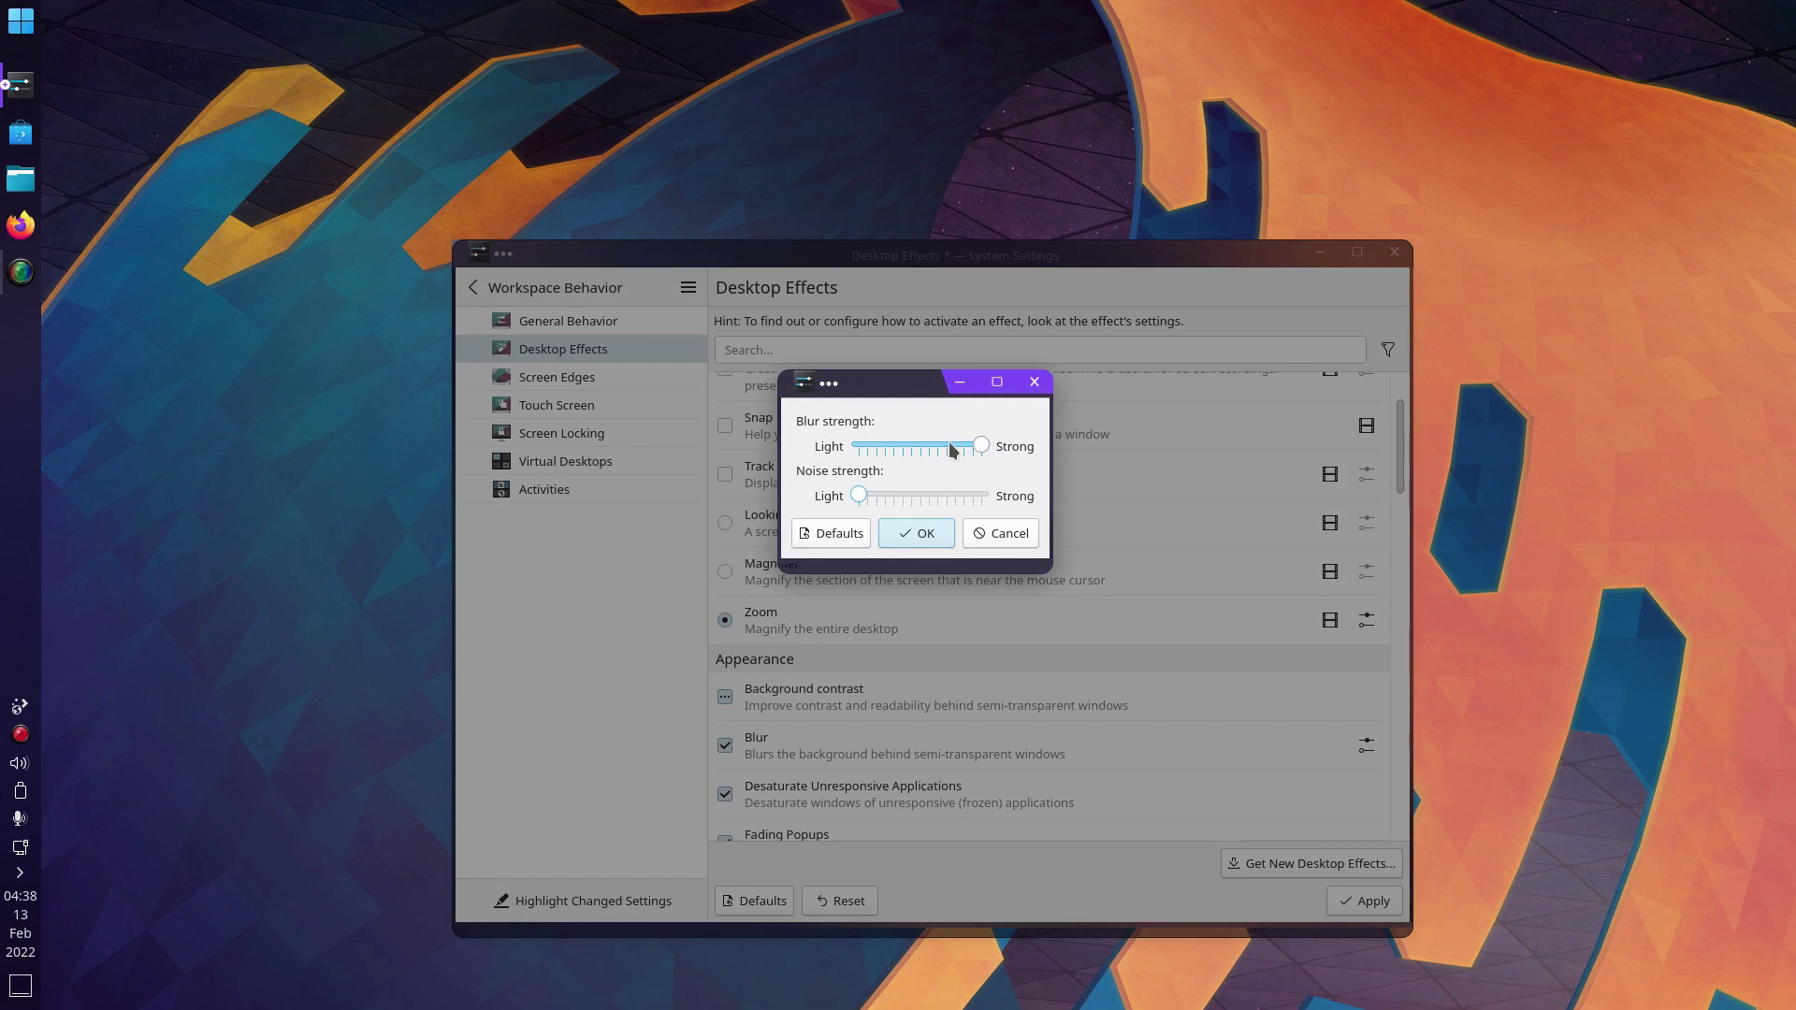
pyautogui.click(917, 533)
pyautogui.click(1364, 900)
pyautogui.scroll(-6, 870, 748)
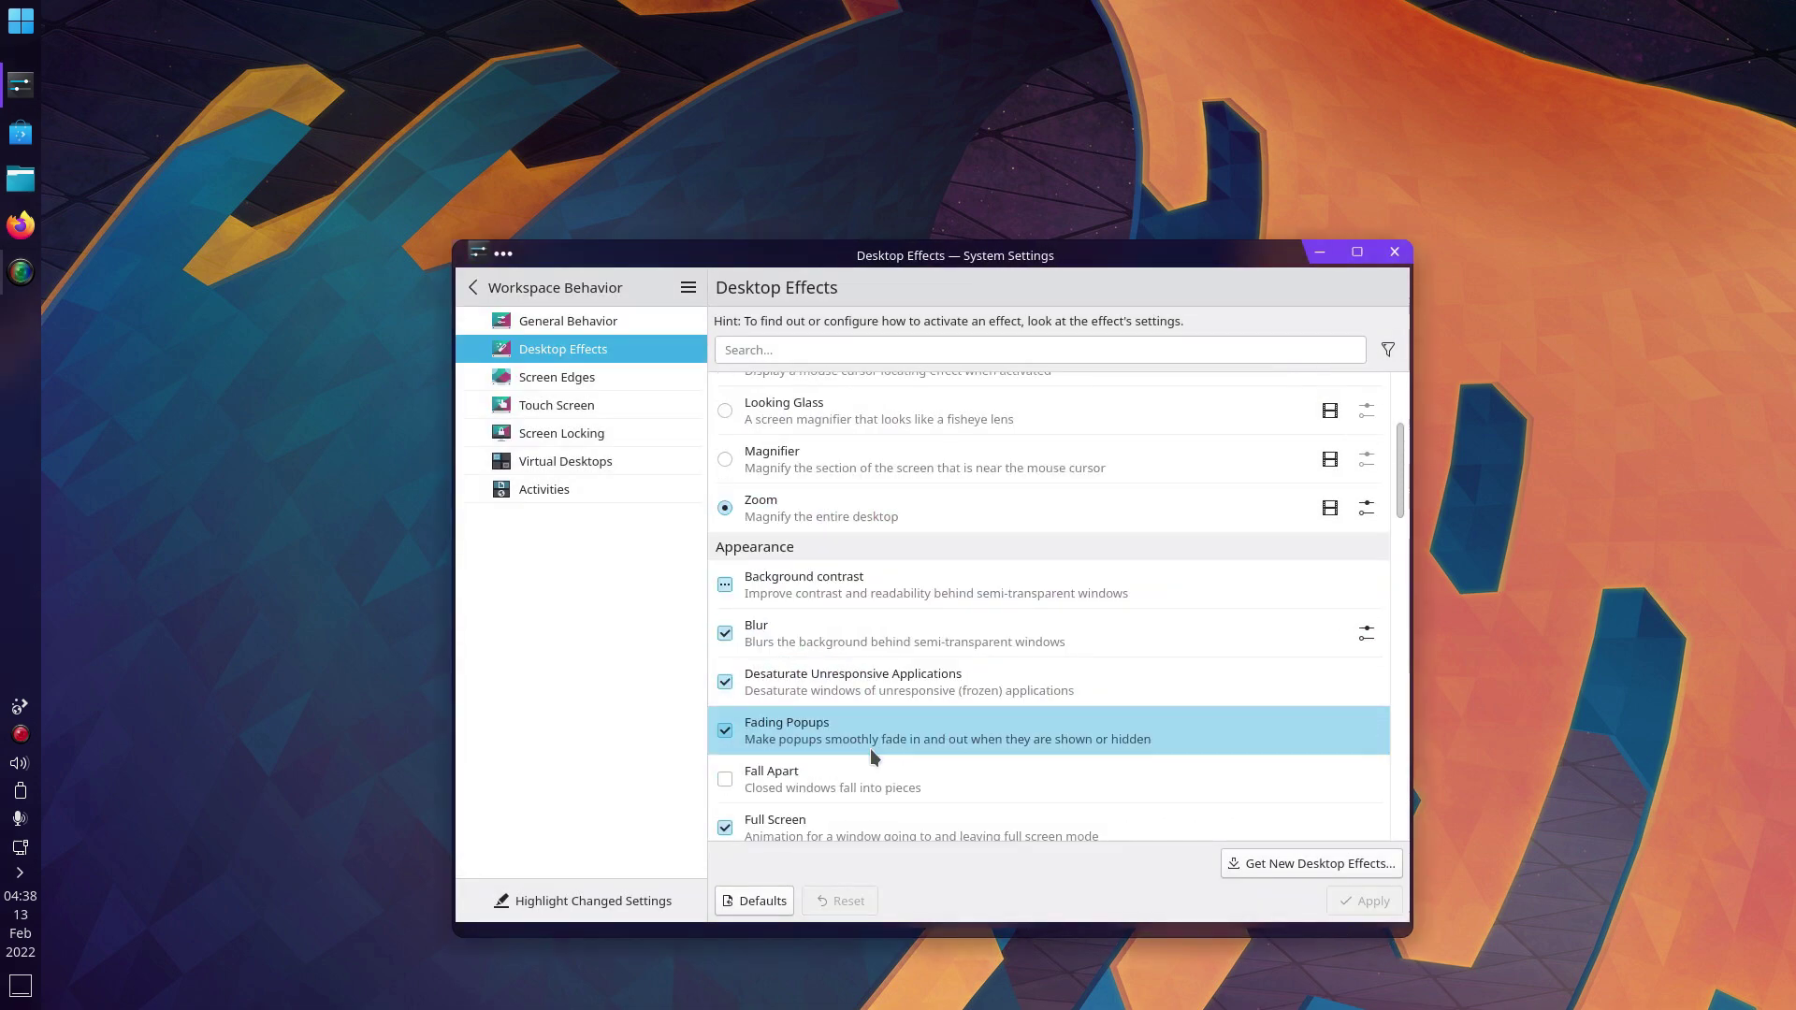
# Search the downloadable color schemes for purple and install Purple Dark Plasma Colors
pyautogui.click(473, 287)
pyautogui.click(524, 324)
pyautogui.click(541, 408)
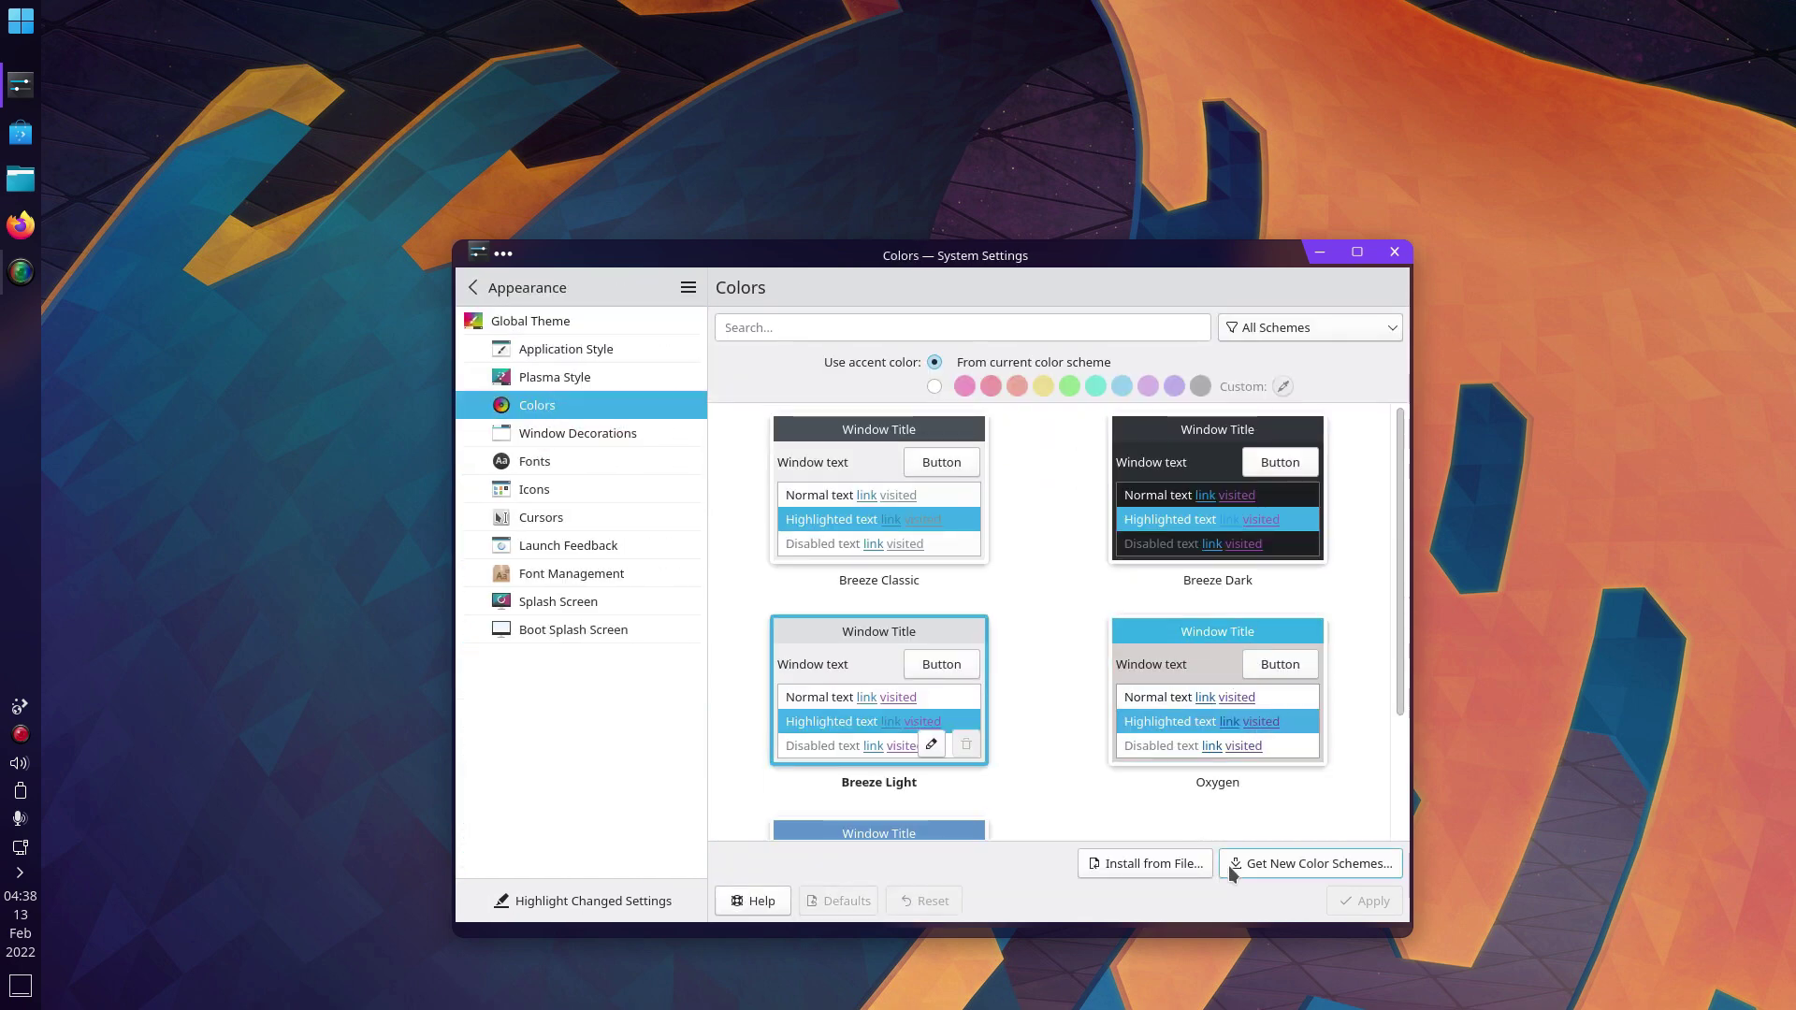
pyautogui.click(1235, 863)
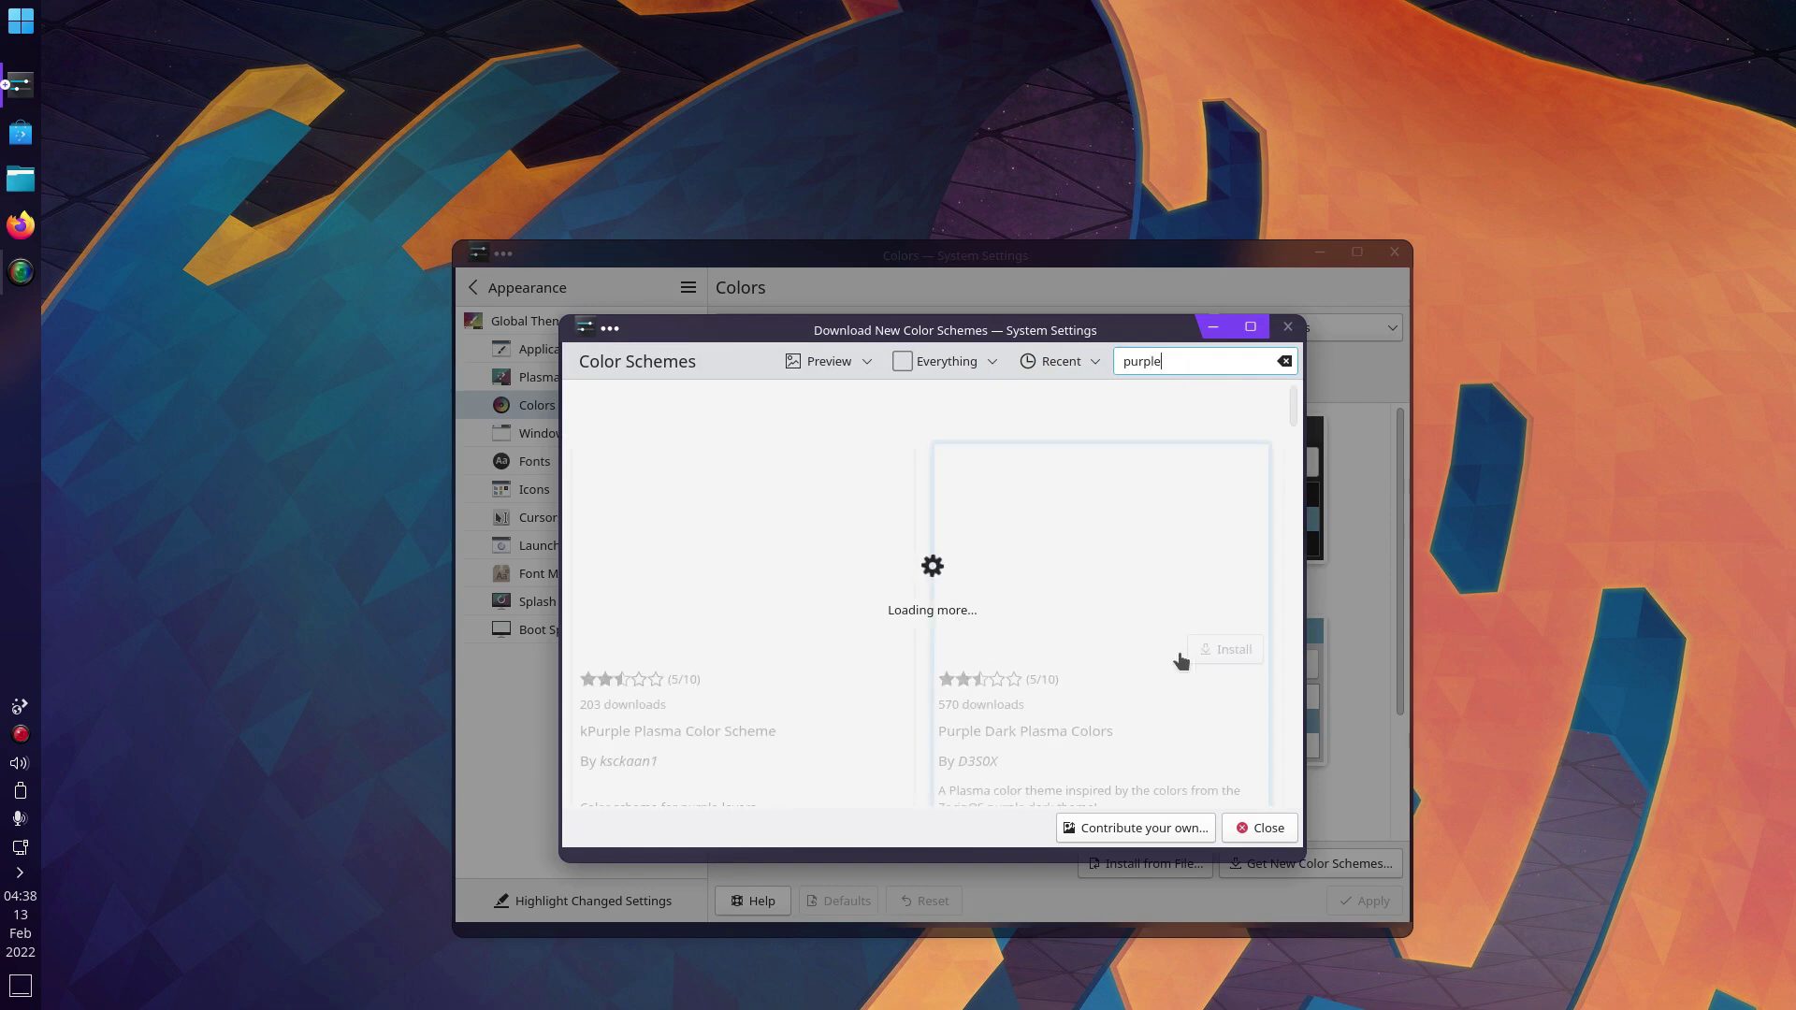
pyautogui.click(1222, 652)
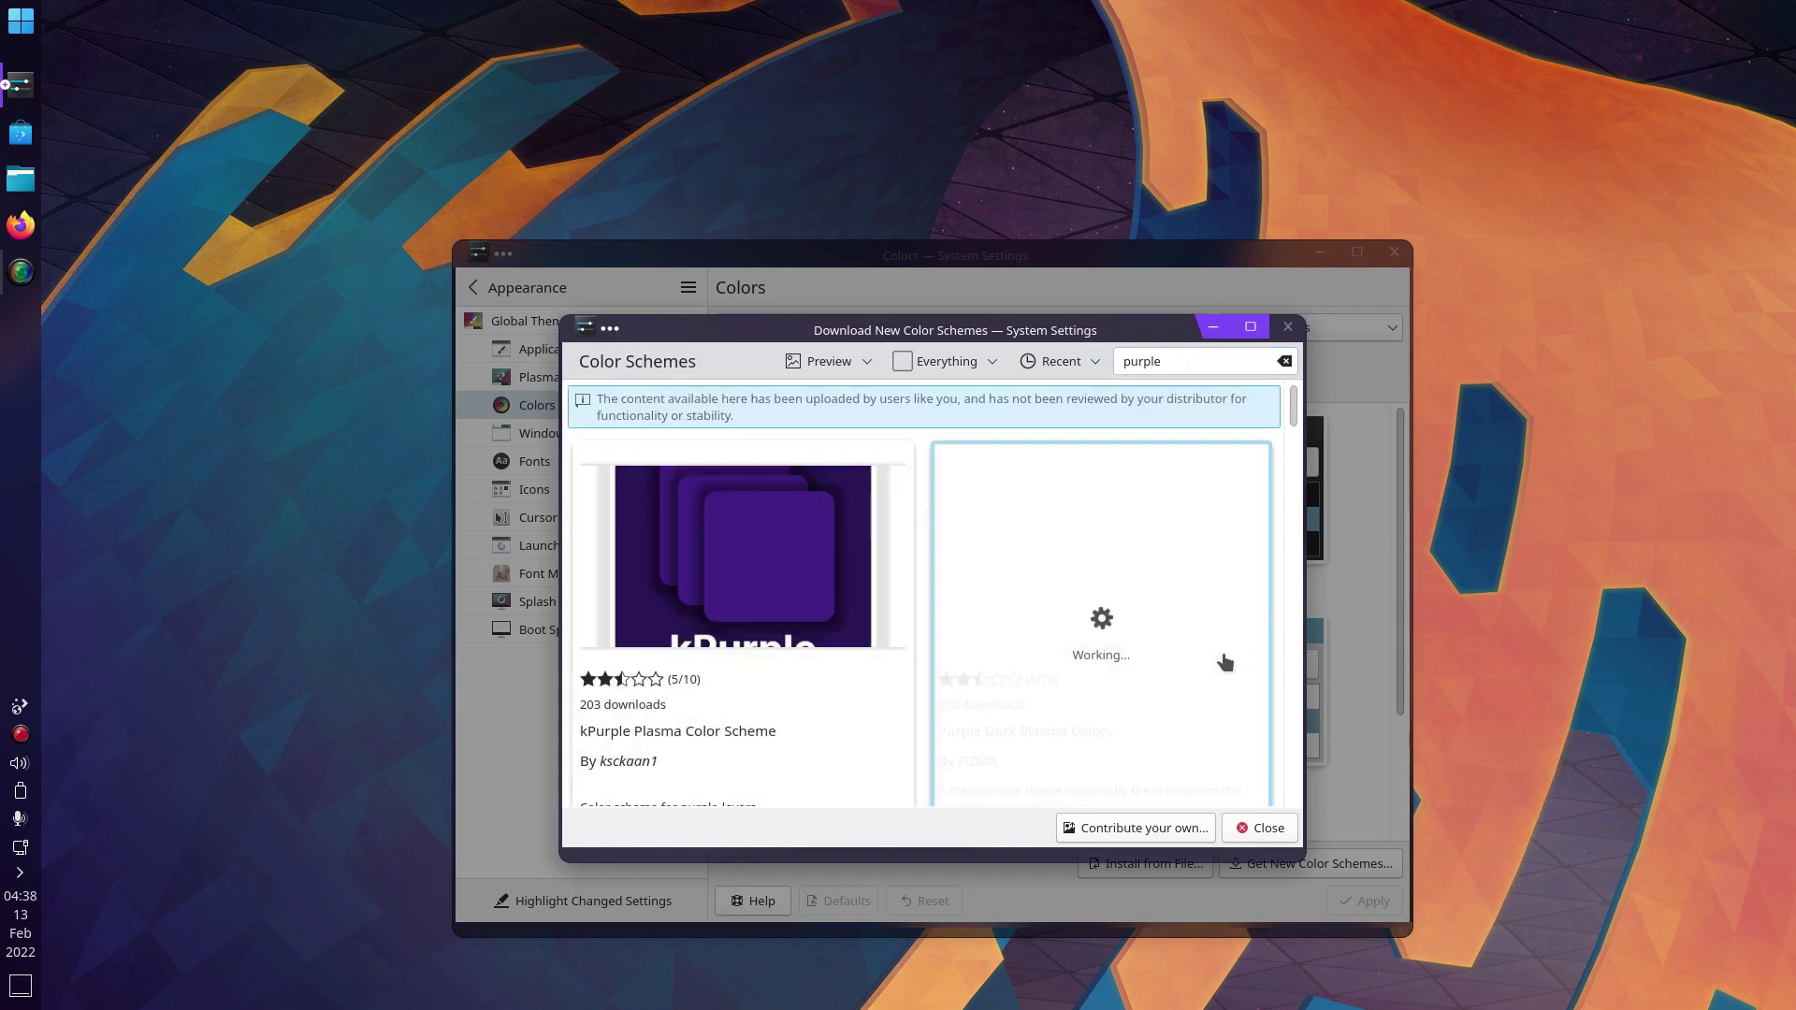
# Apply the PurpleDark color scheme and close System Settings
pyautogui.click(1256, 827)
pyautogui.click(1344, 901)
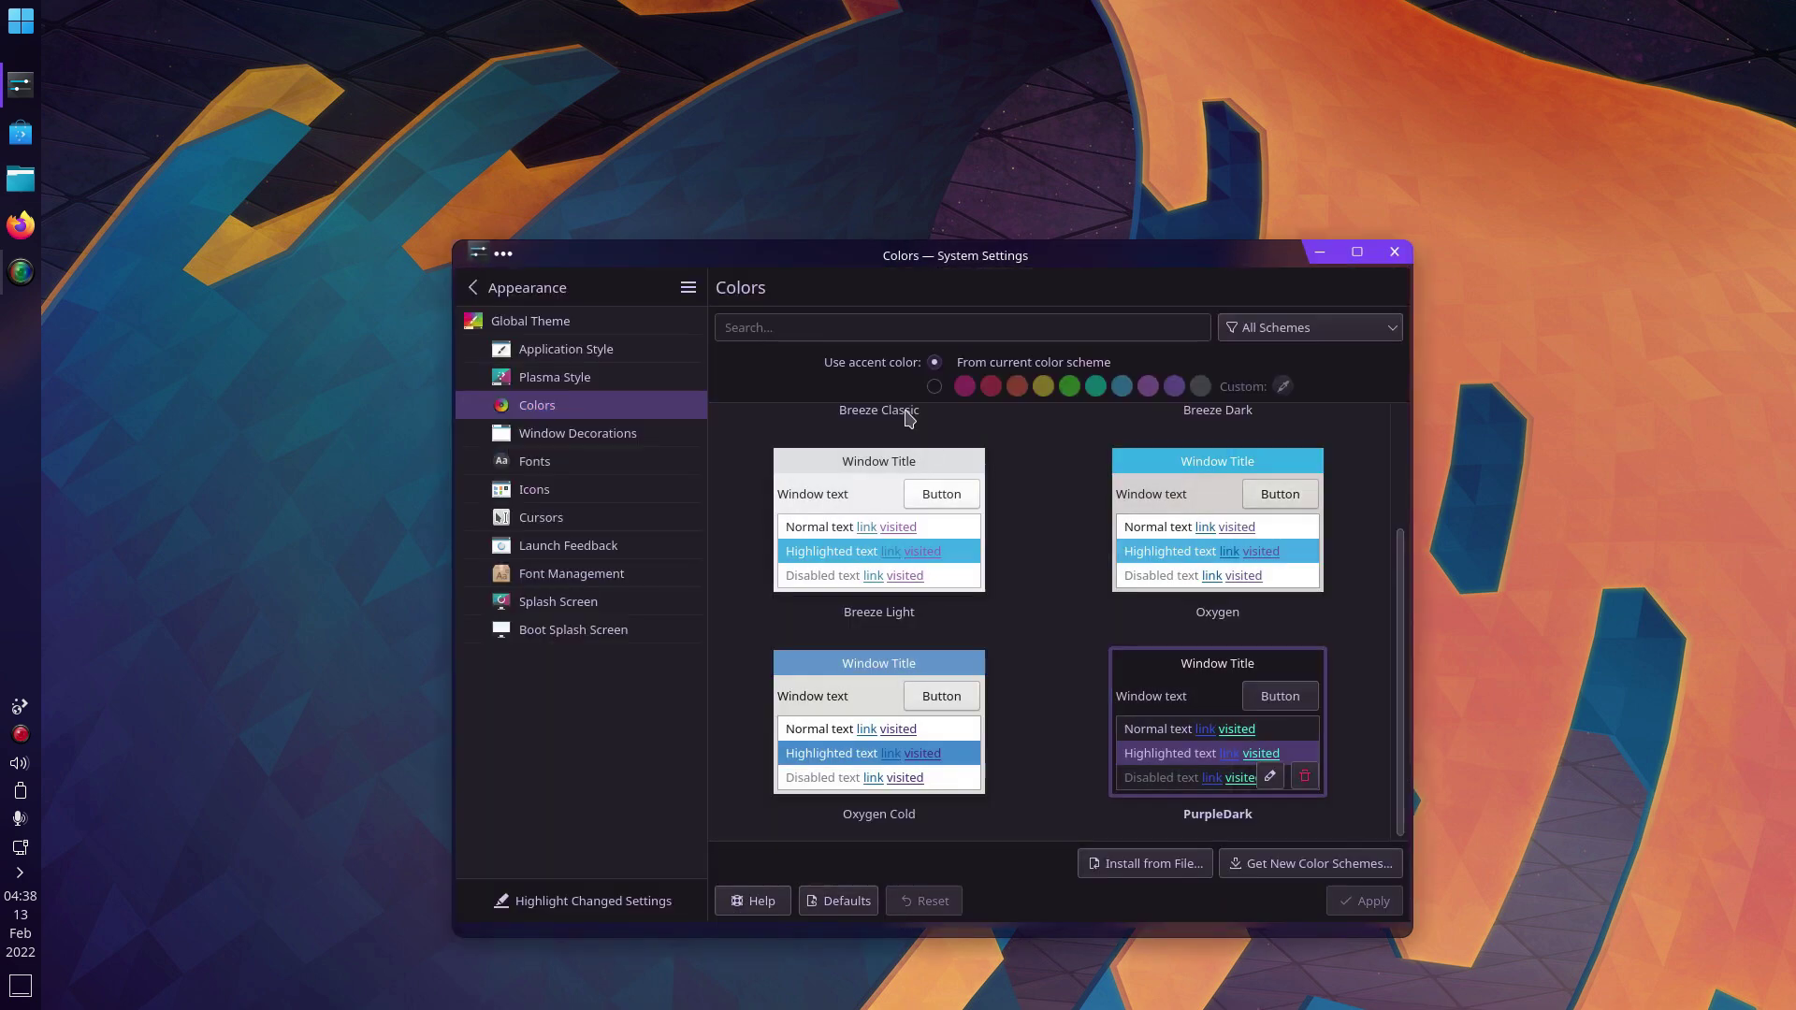
pyautogui.click(474, 287)
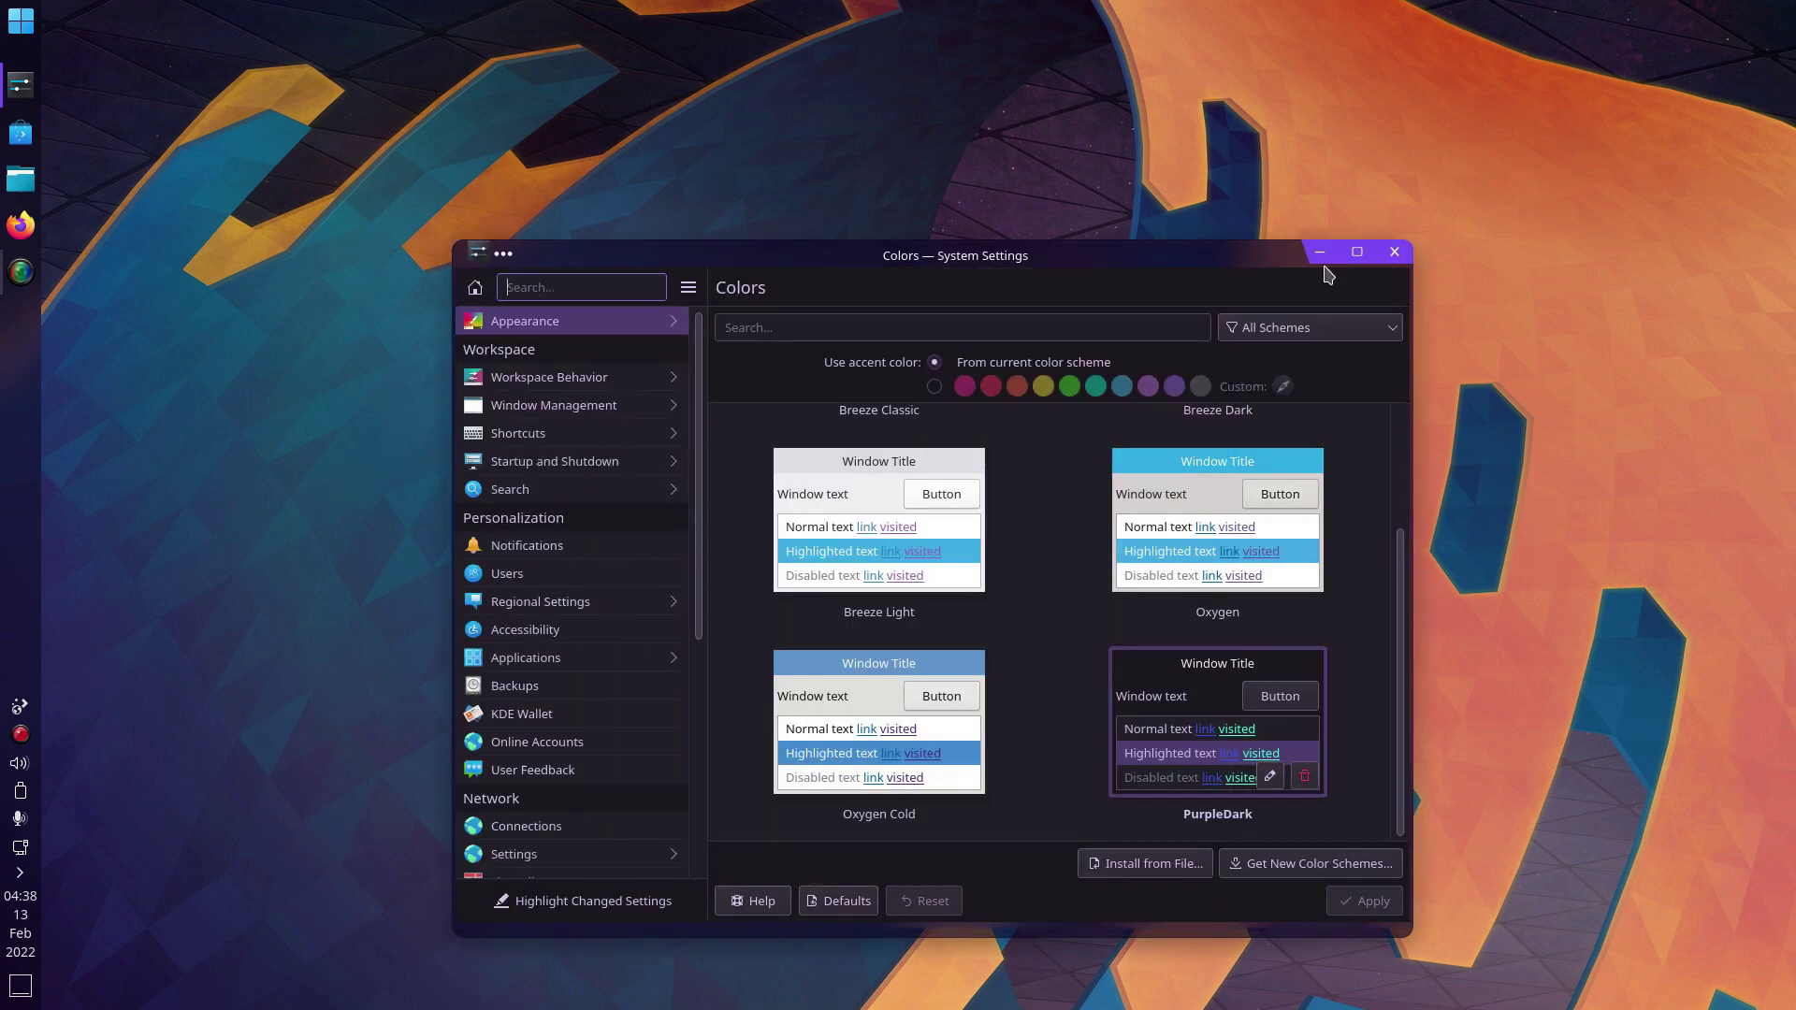
pyautogui.click(1395, 252)
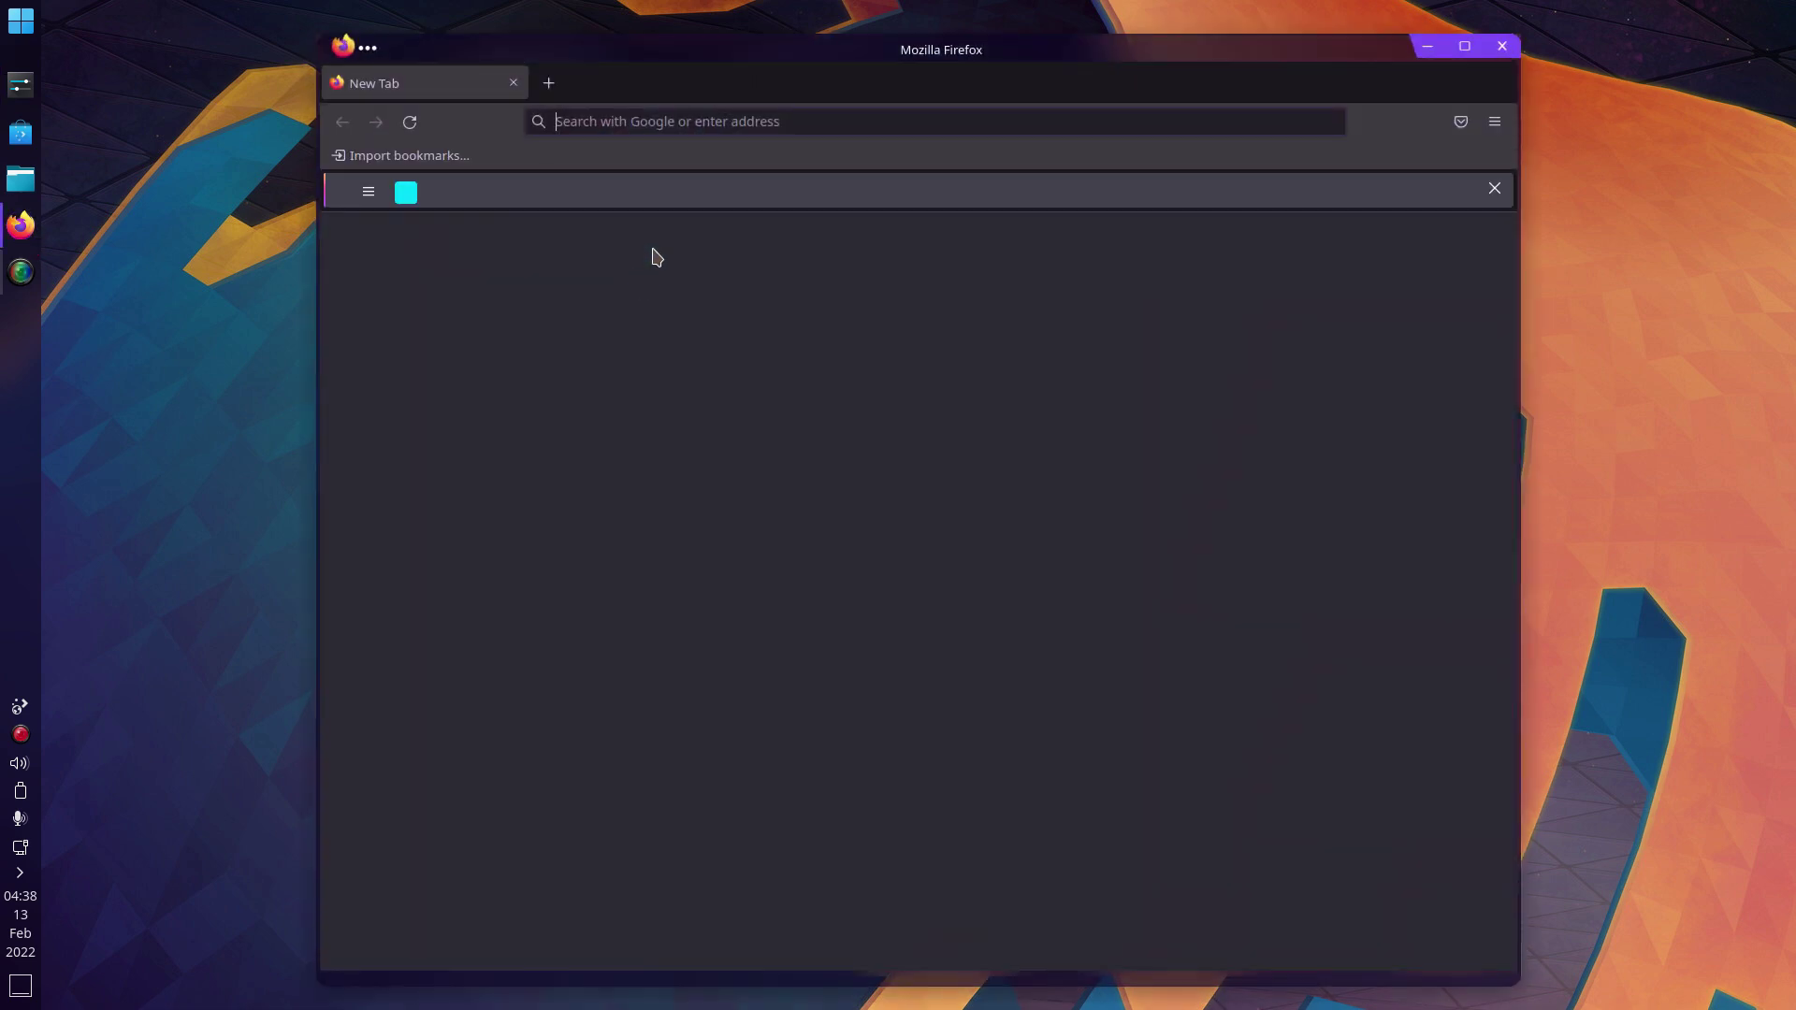
# In Firefox, search the web for purple kvantum and open the KDE Store's Kvantum category
pyautogui.click(714, 120)
pyautogui.write('purple kvantum')
pyautogui.press('Return')
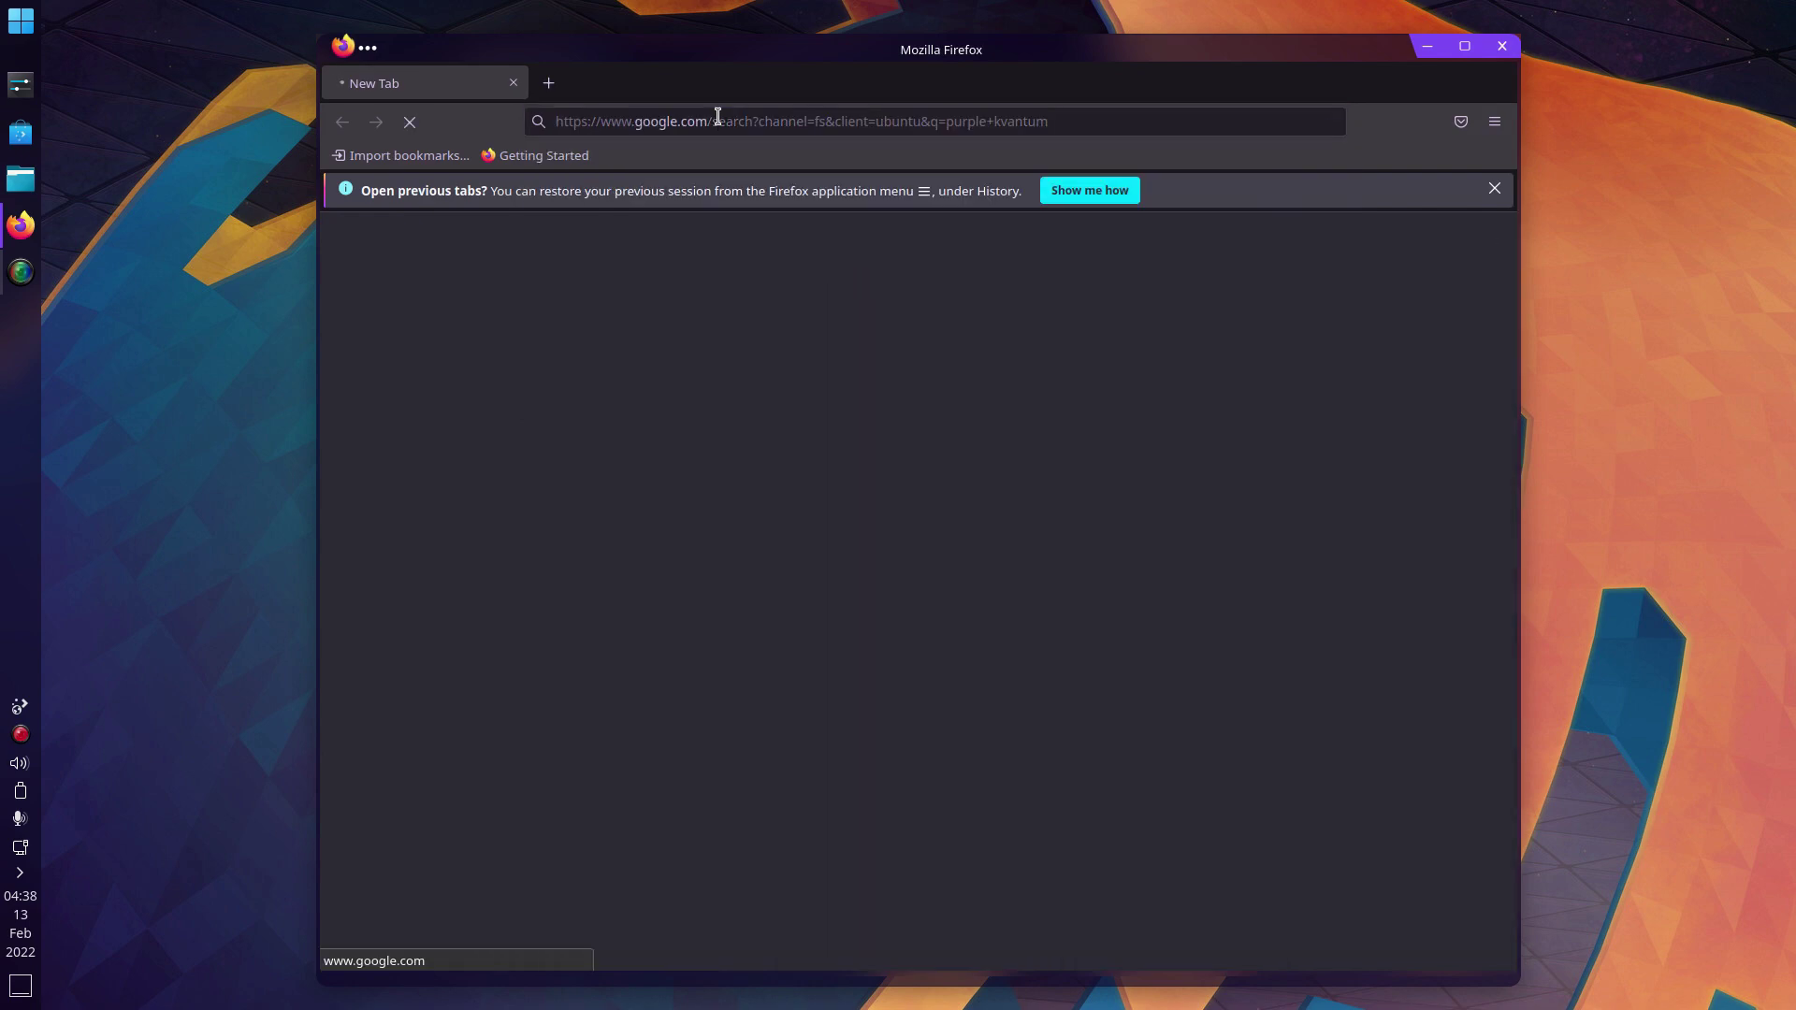
pyautogui.click(599, 350)
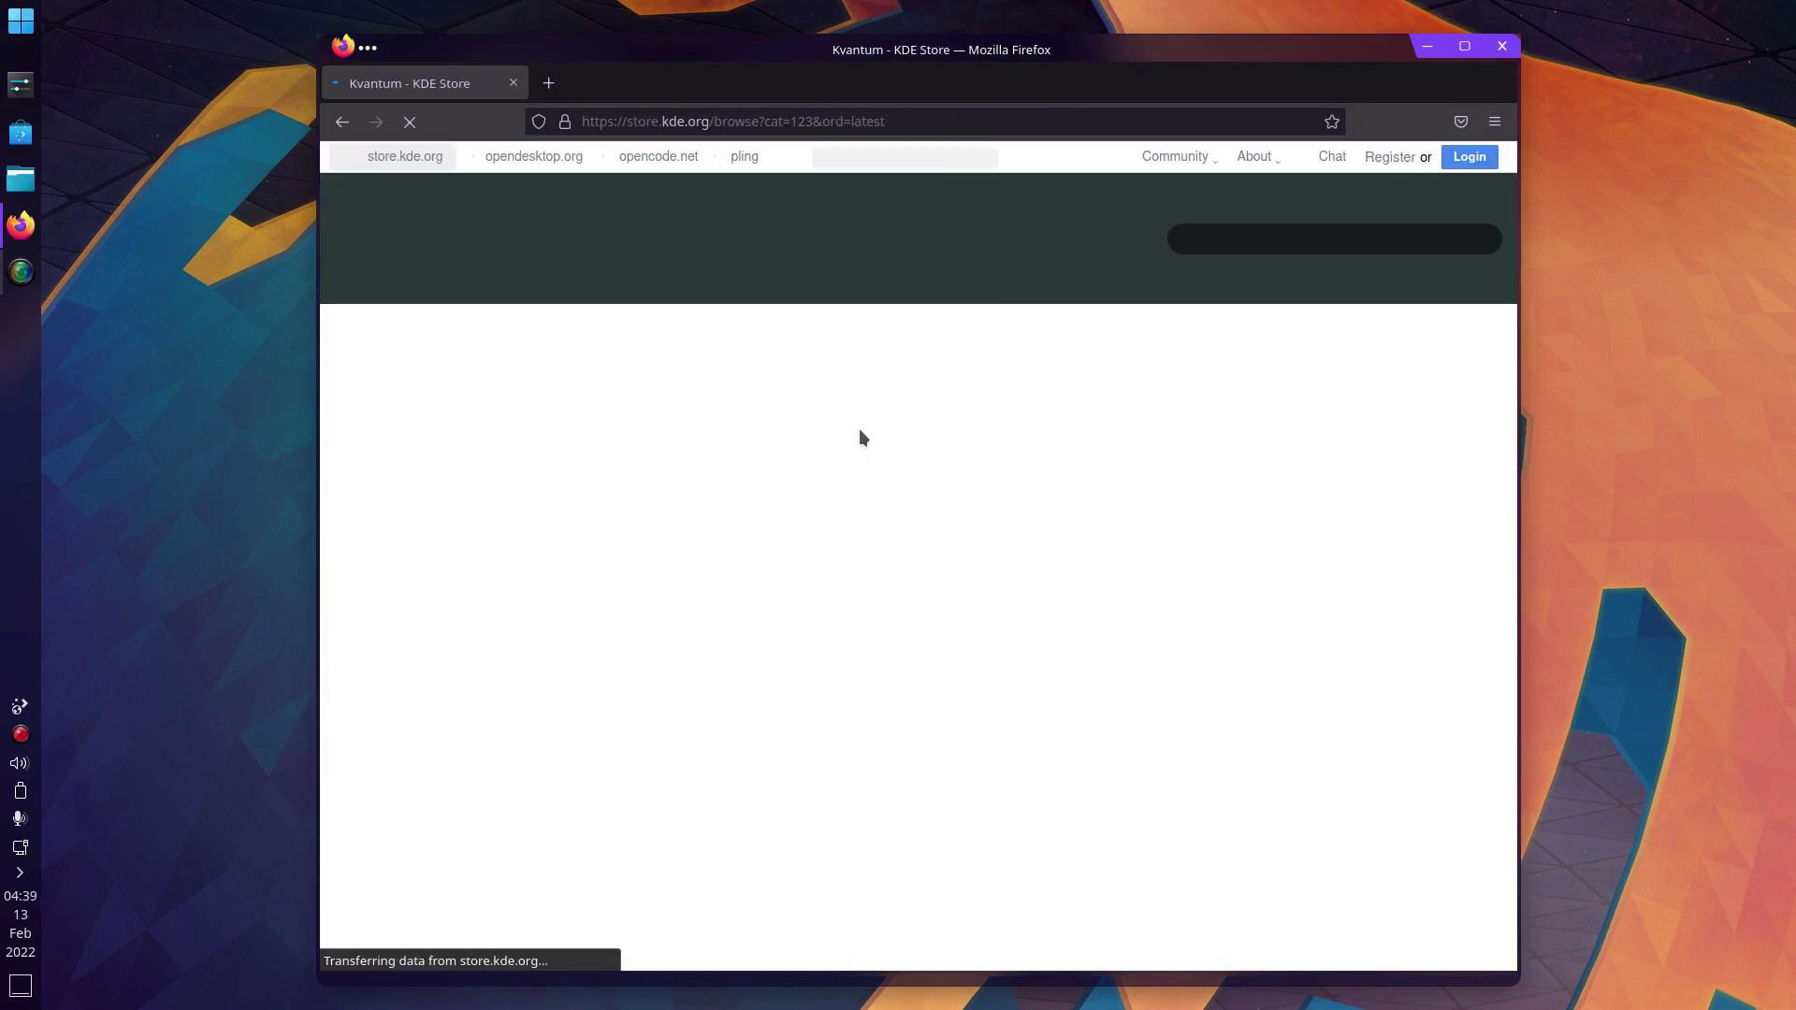
# Search the KDE Store for layan and open the Layan kvantum theme page
pyautogui.scroll(-5, 777, 368)
pyautogui.scroll(5, 772, 375)
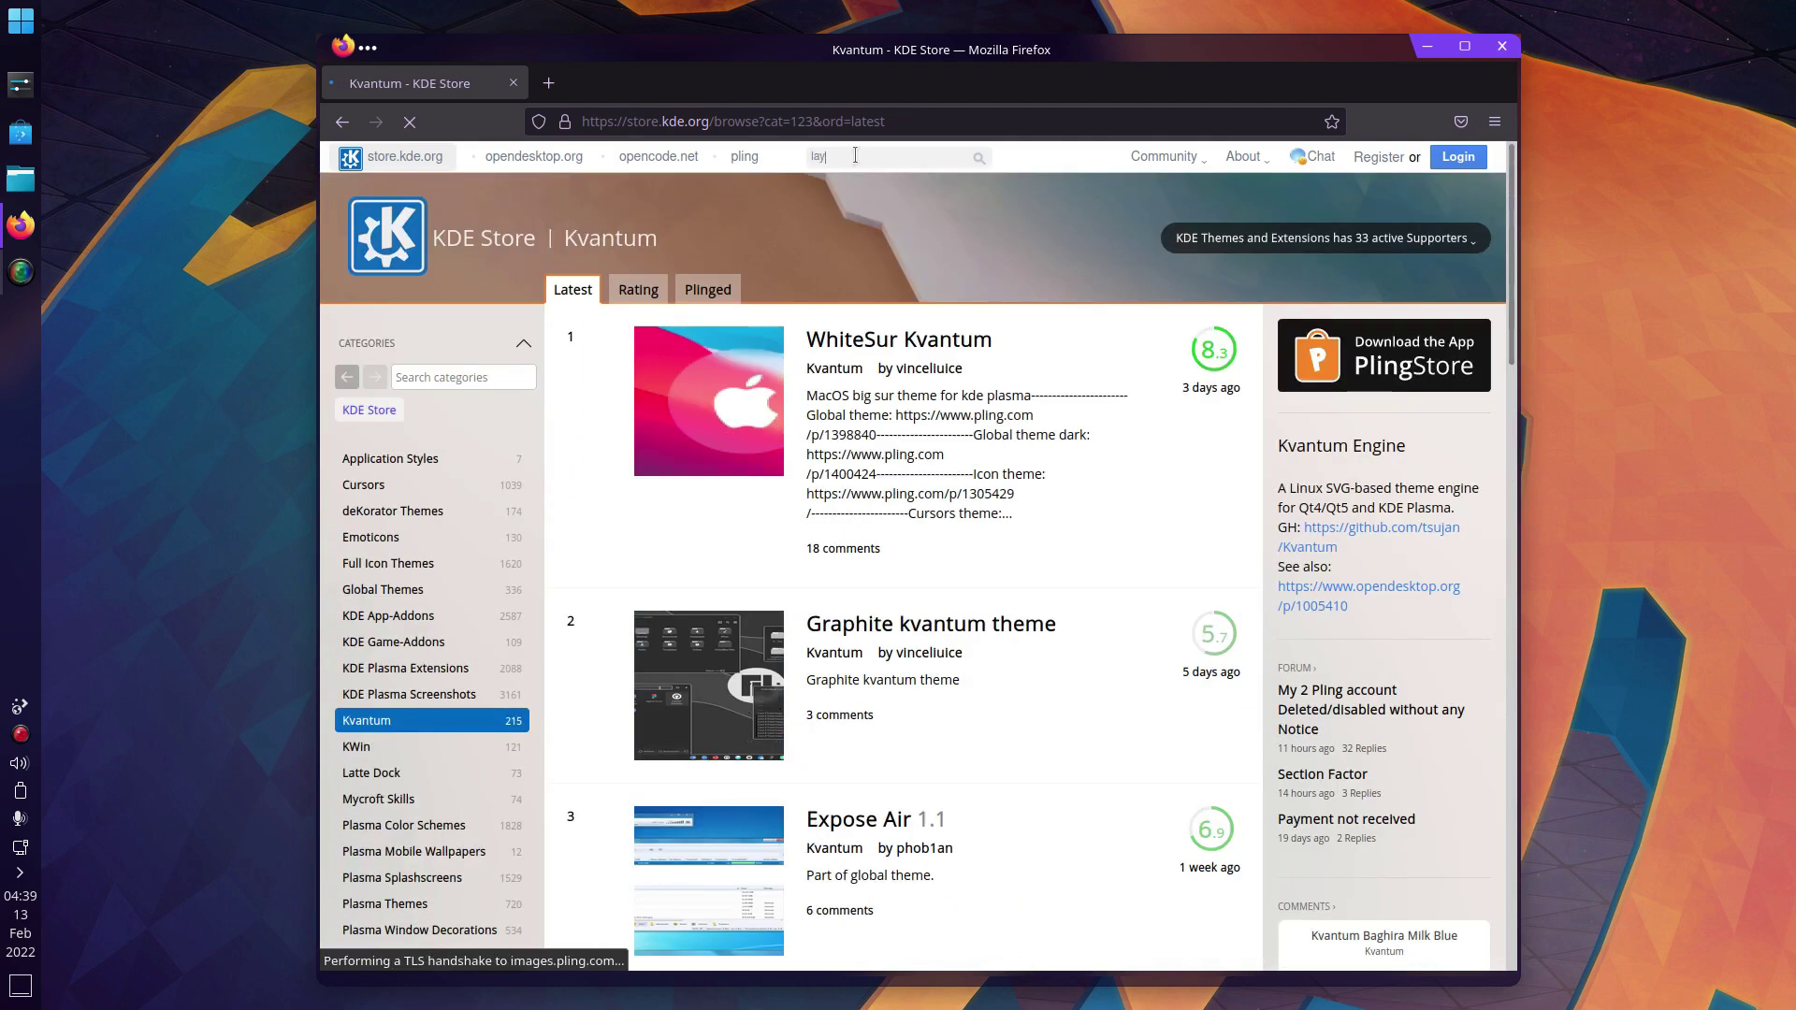
pyautogui.press('Return')
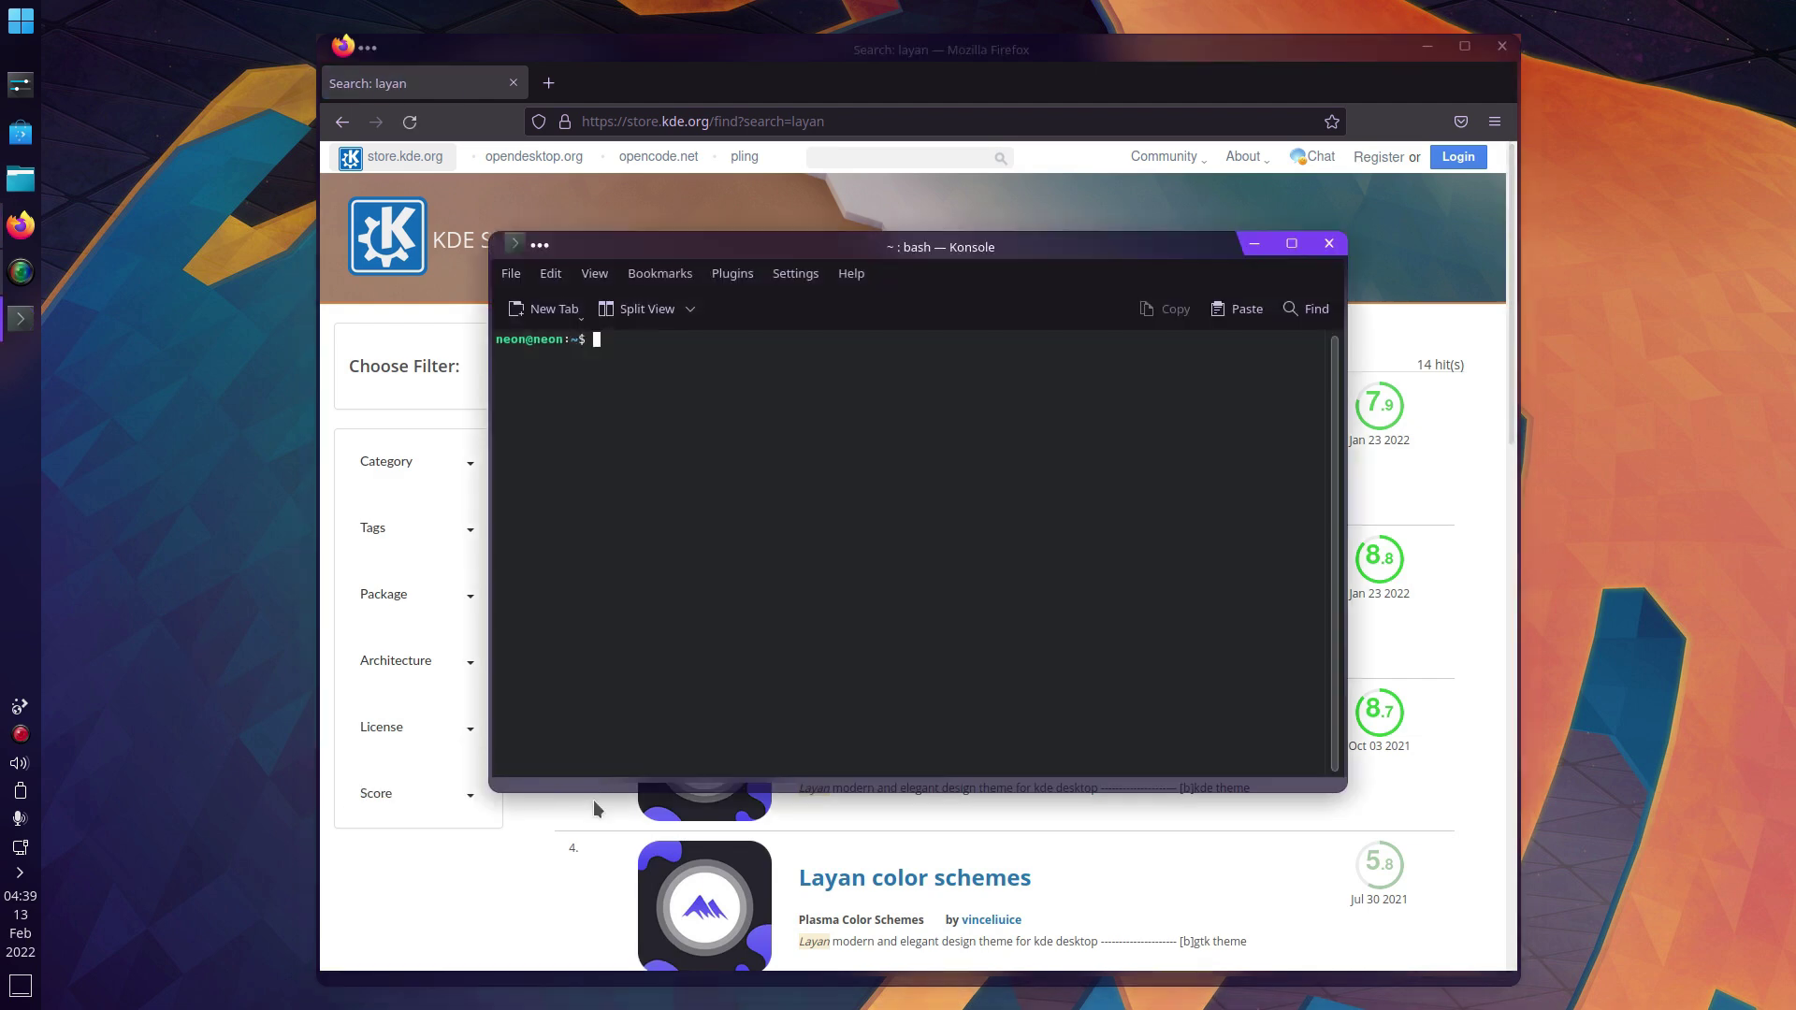
pyautogui.click(701, 816)
# In Konsole, run sudo apt install qt5-style-kvantum and agree to the installation
pyautogui.write('sud')
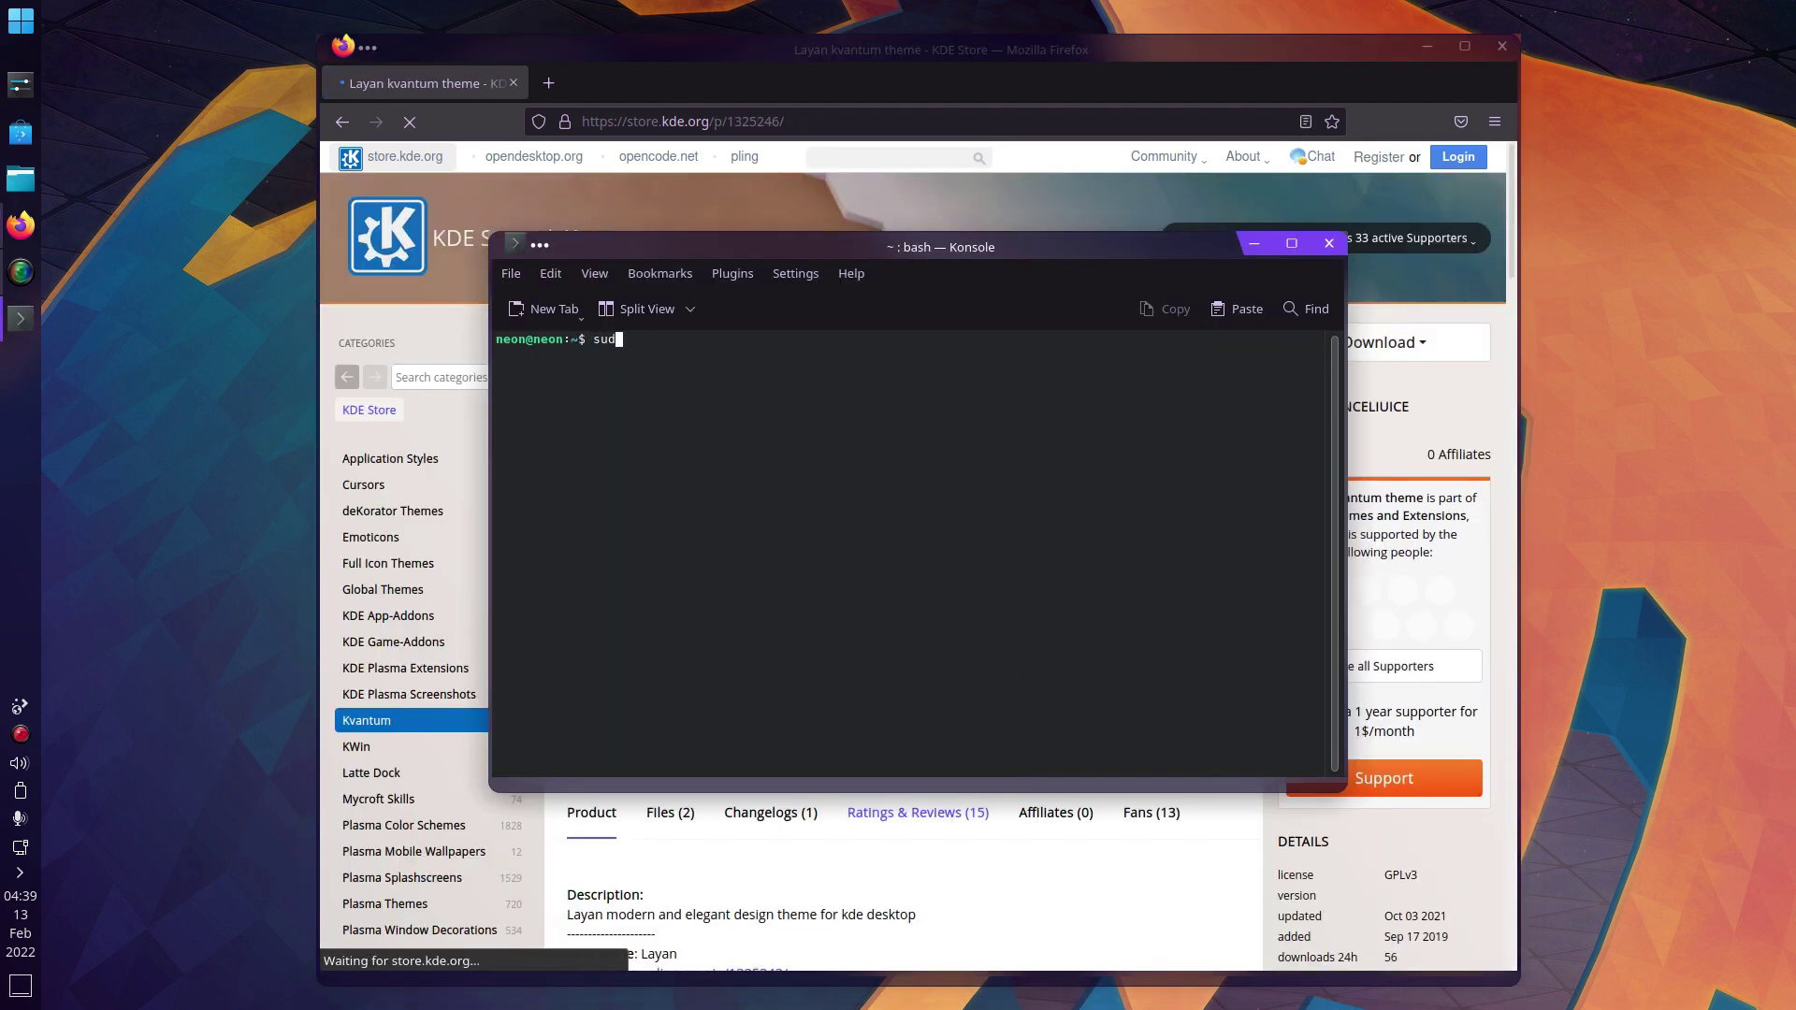
pyautogui.write('o apt install qt5-style-kvantum')
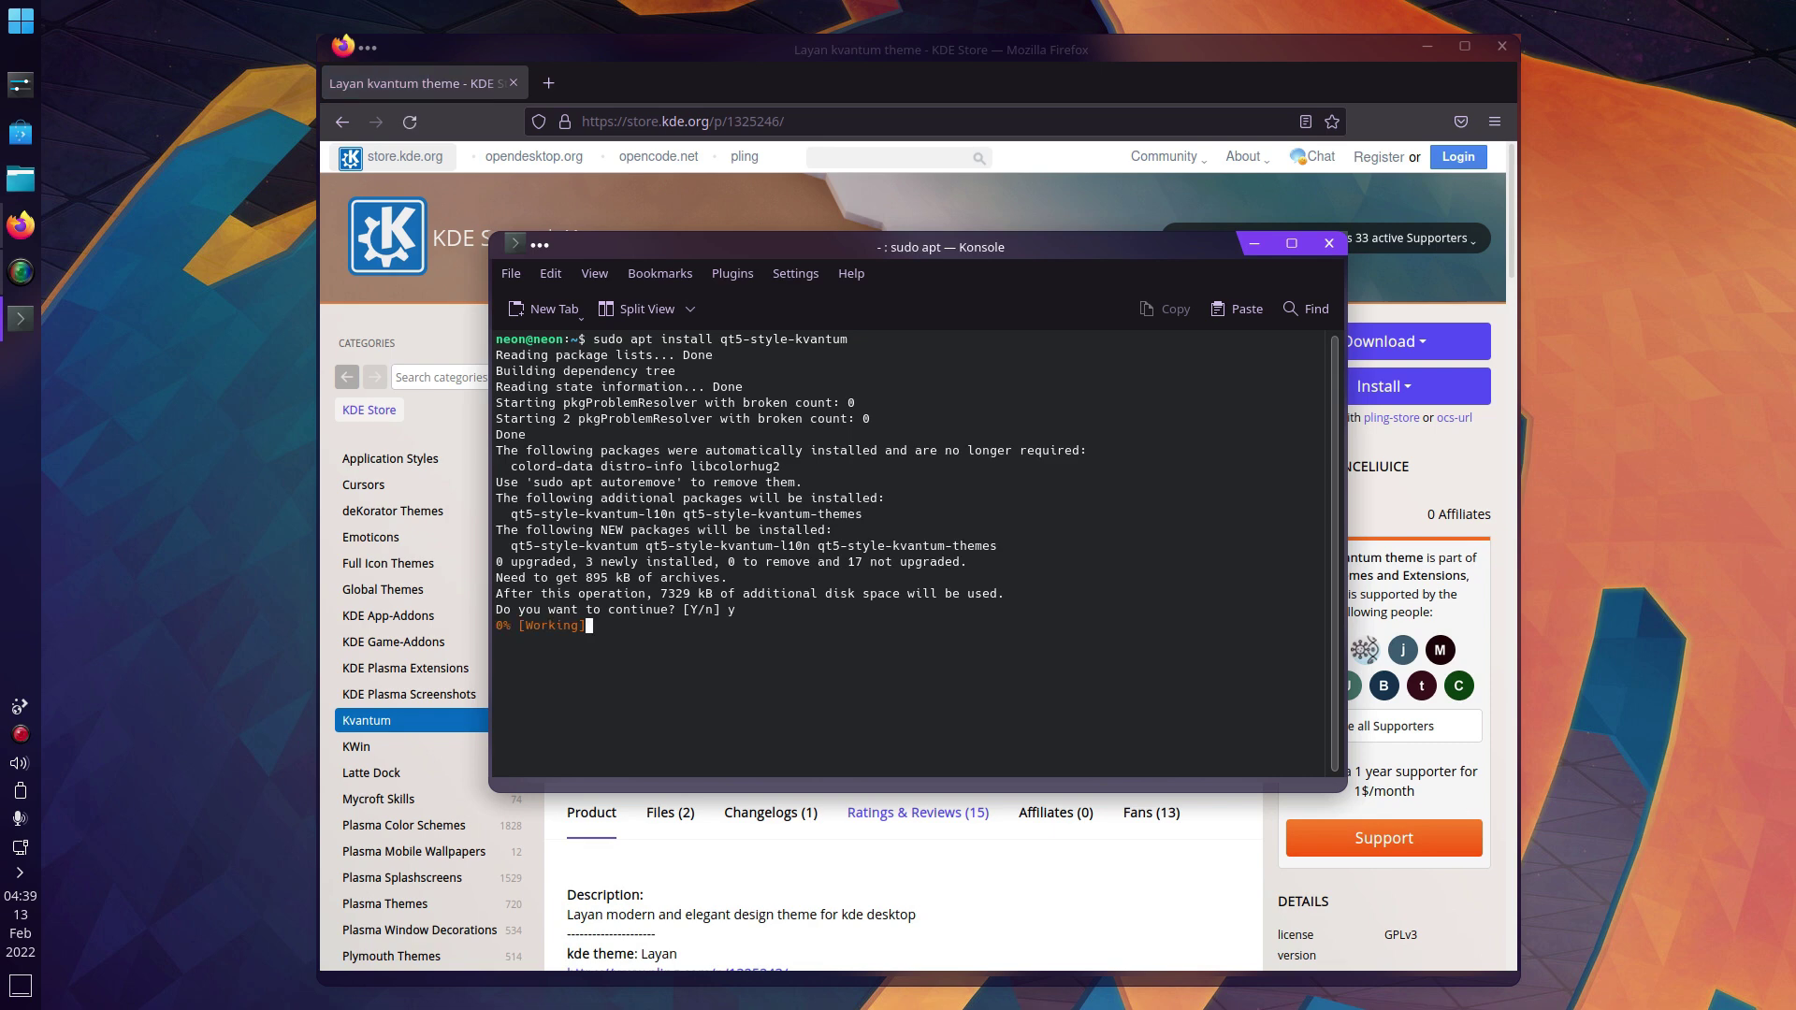
# Back in Firefox, download the Layan kvantum theme archive Layan.tar.xz from its store page
pyautogui.click(1221, 202)
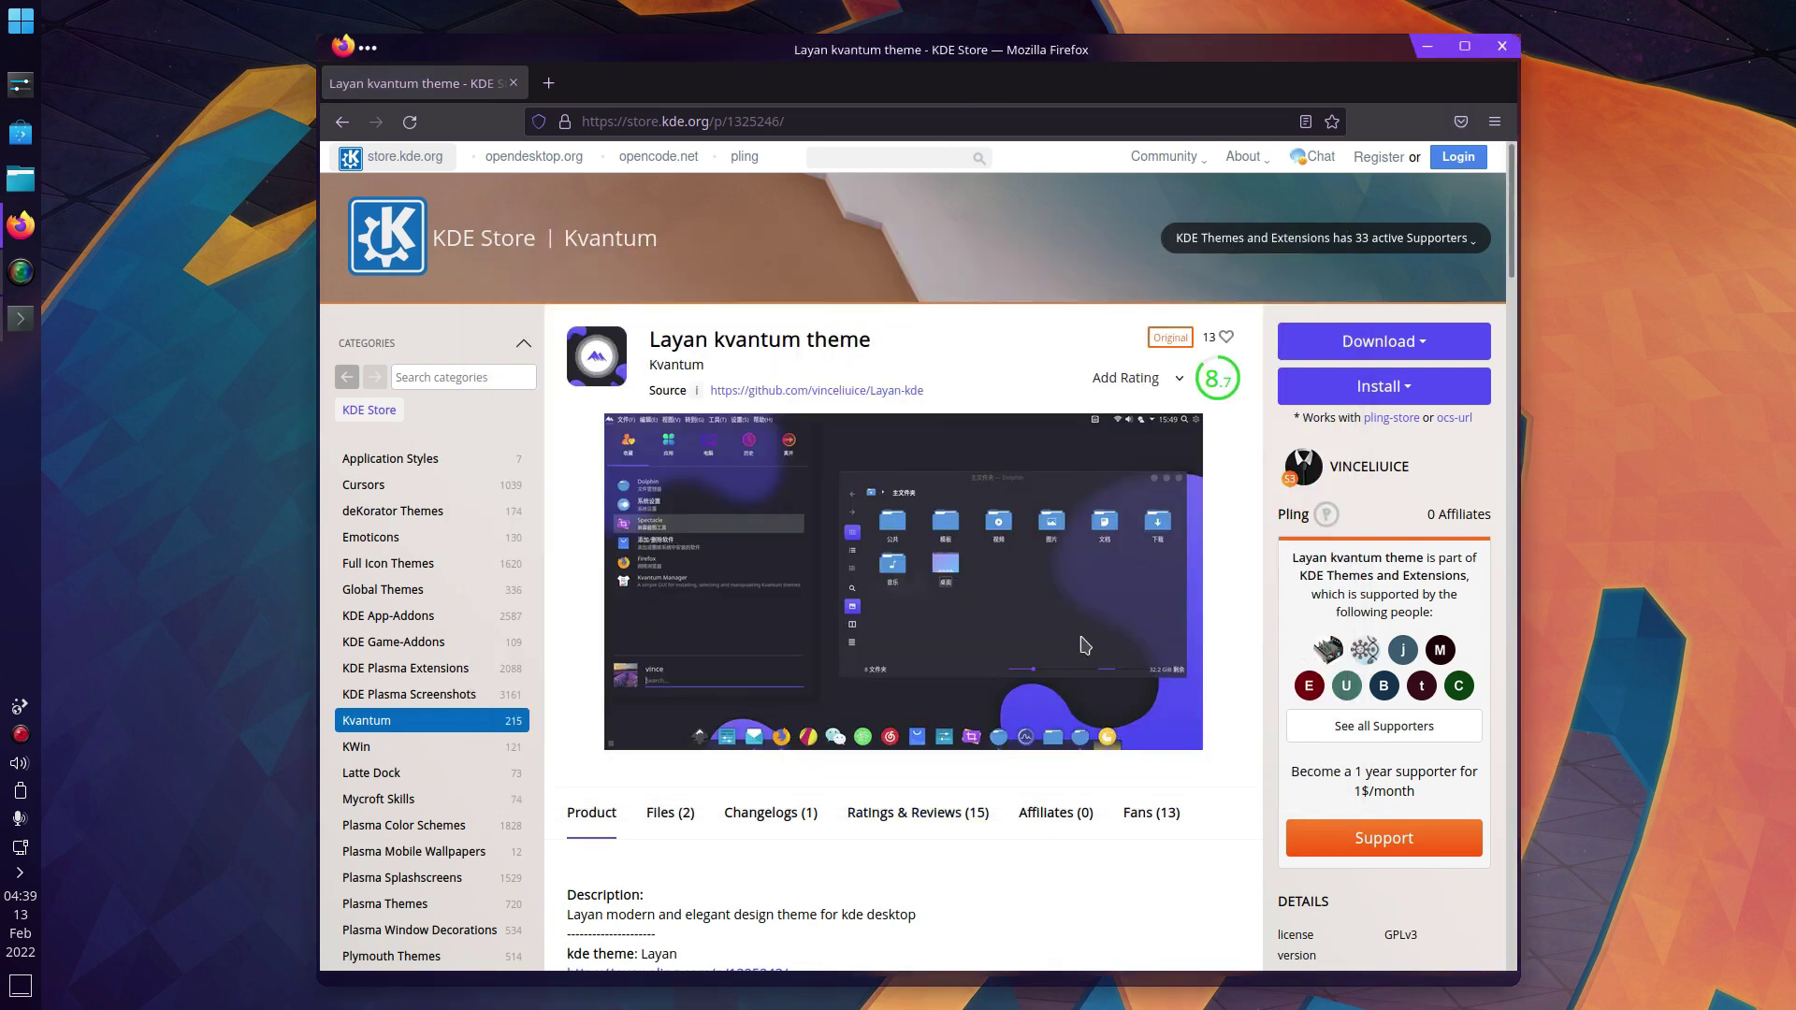
pyautogui.click(1378, 342)
pyautogui.click(1356, 432)
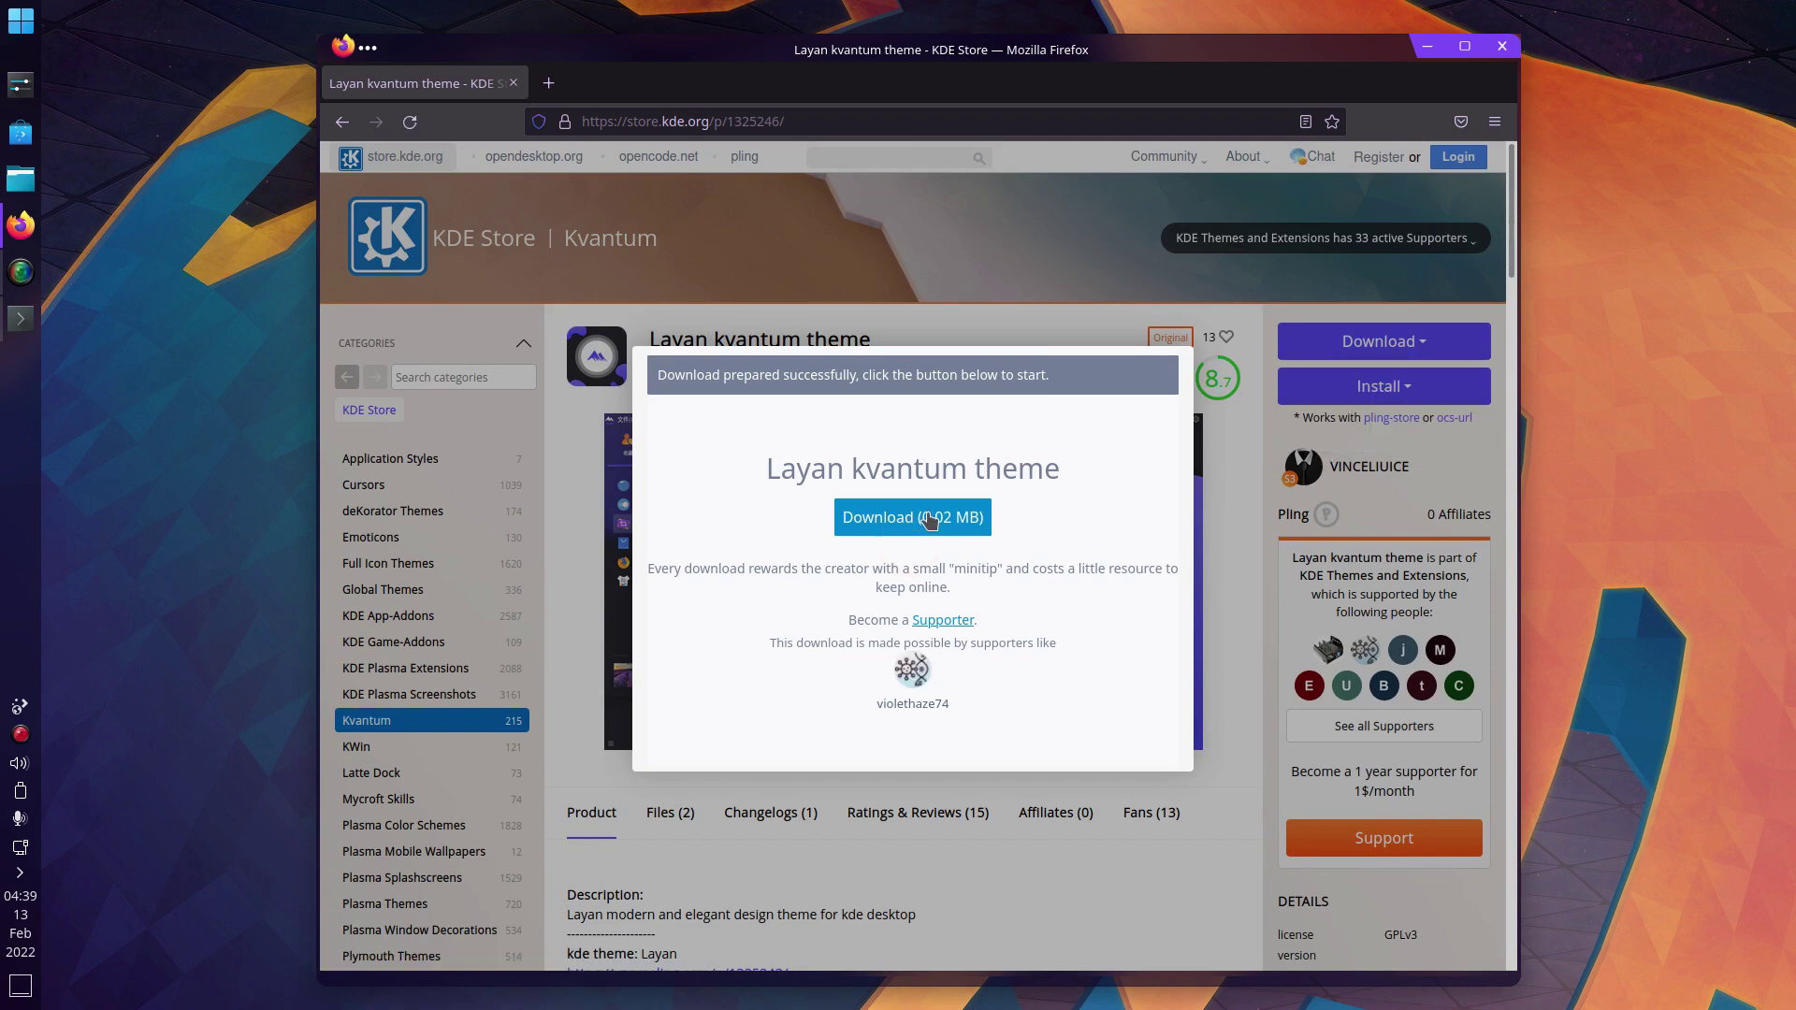
pyautogui.click(931, 520)
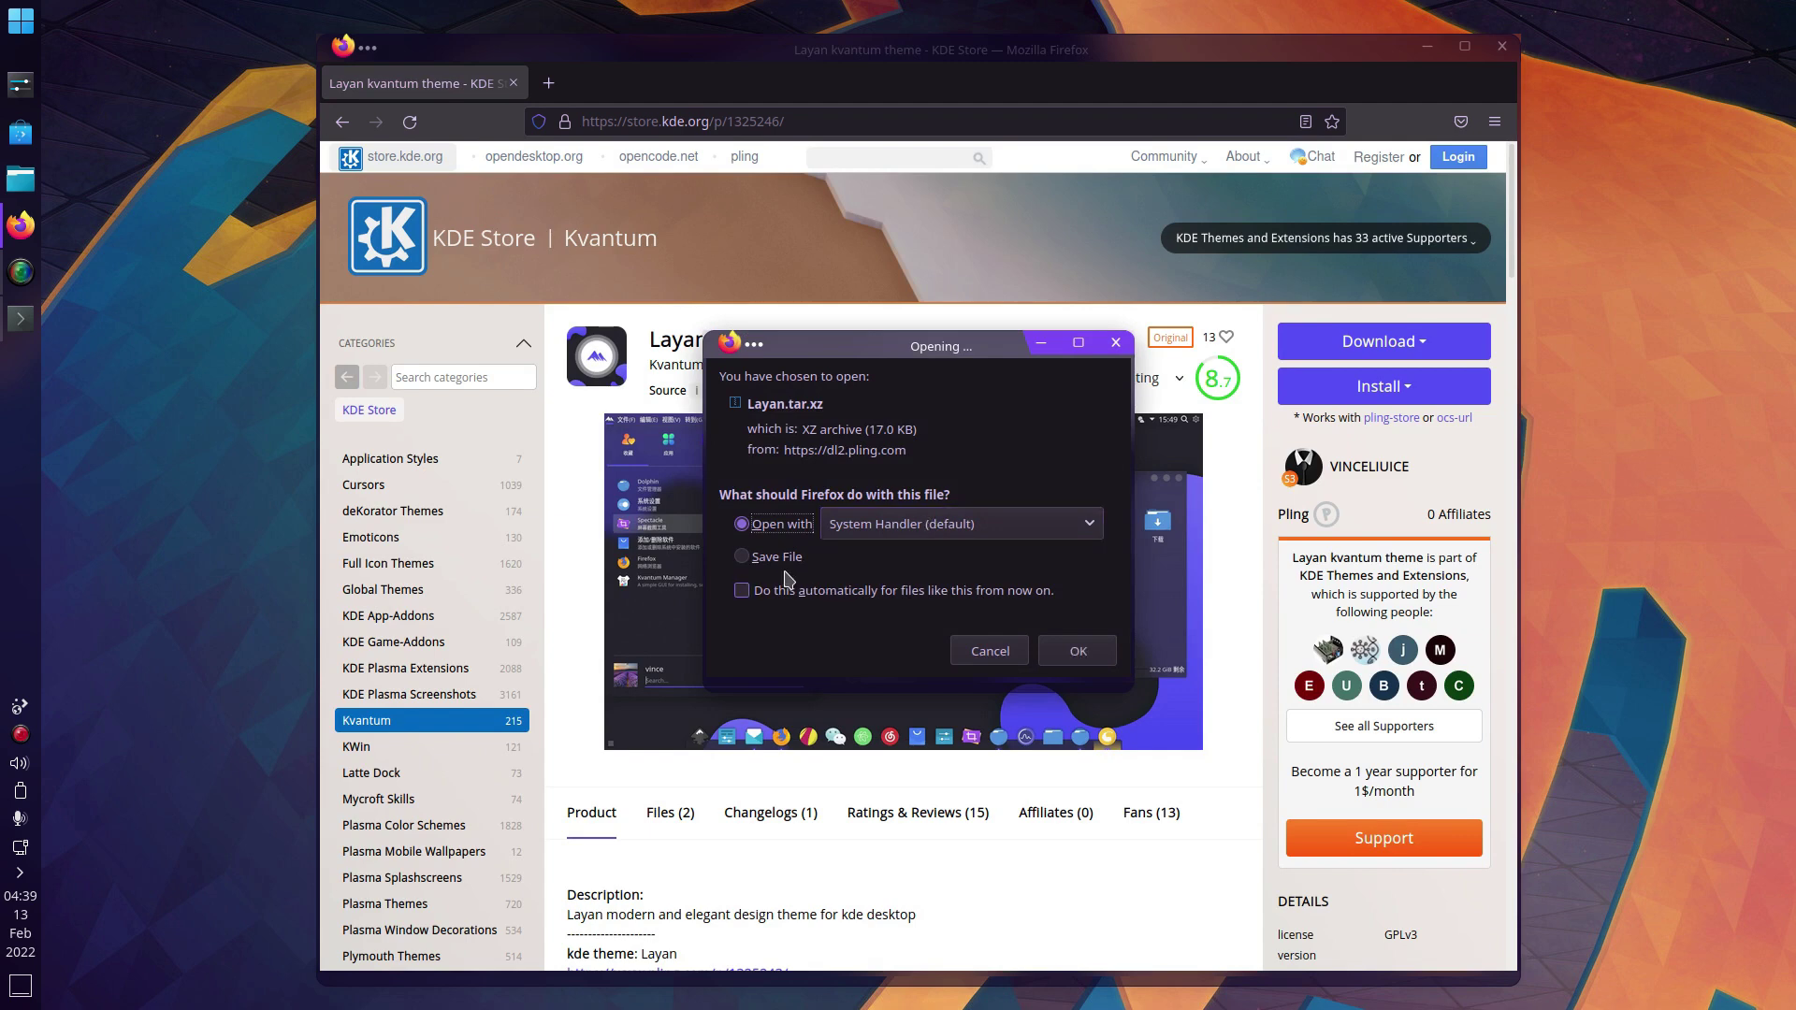
pyautogui.click(1067, 658)
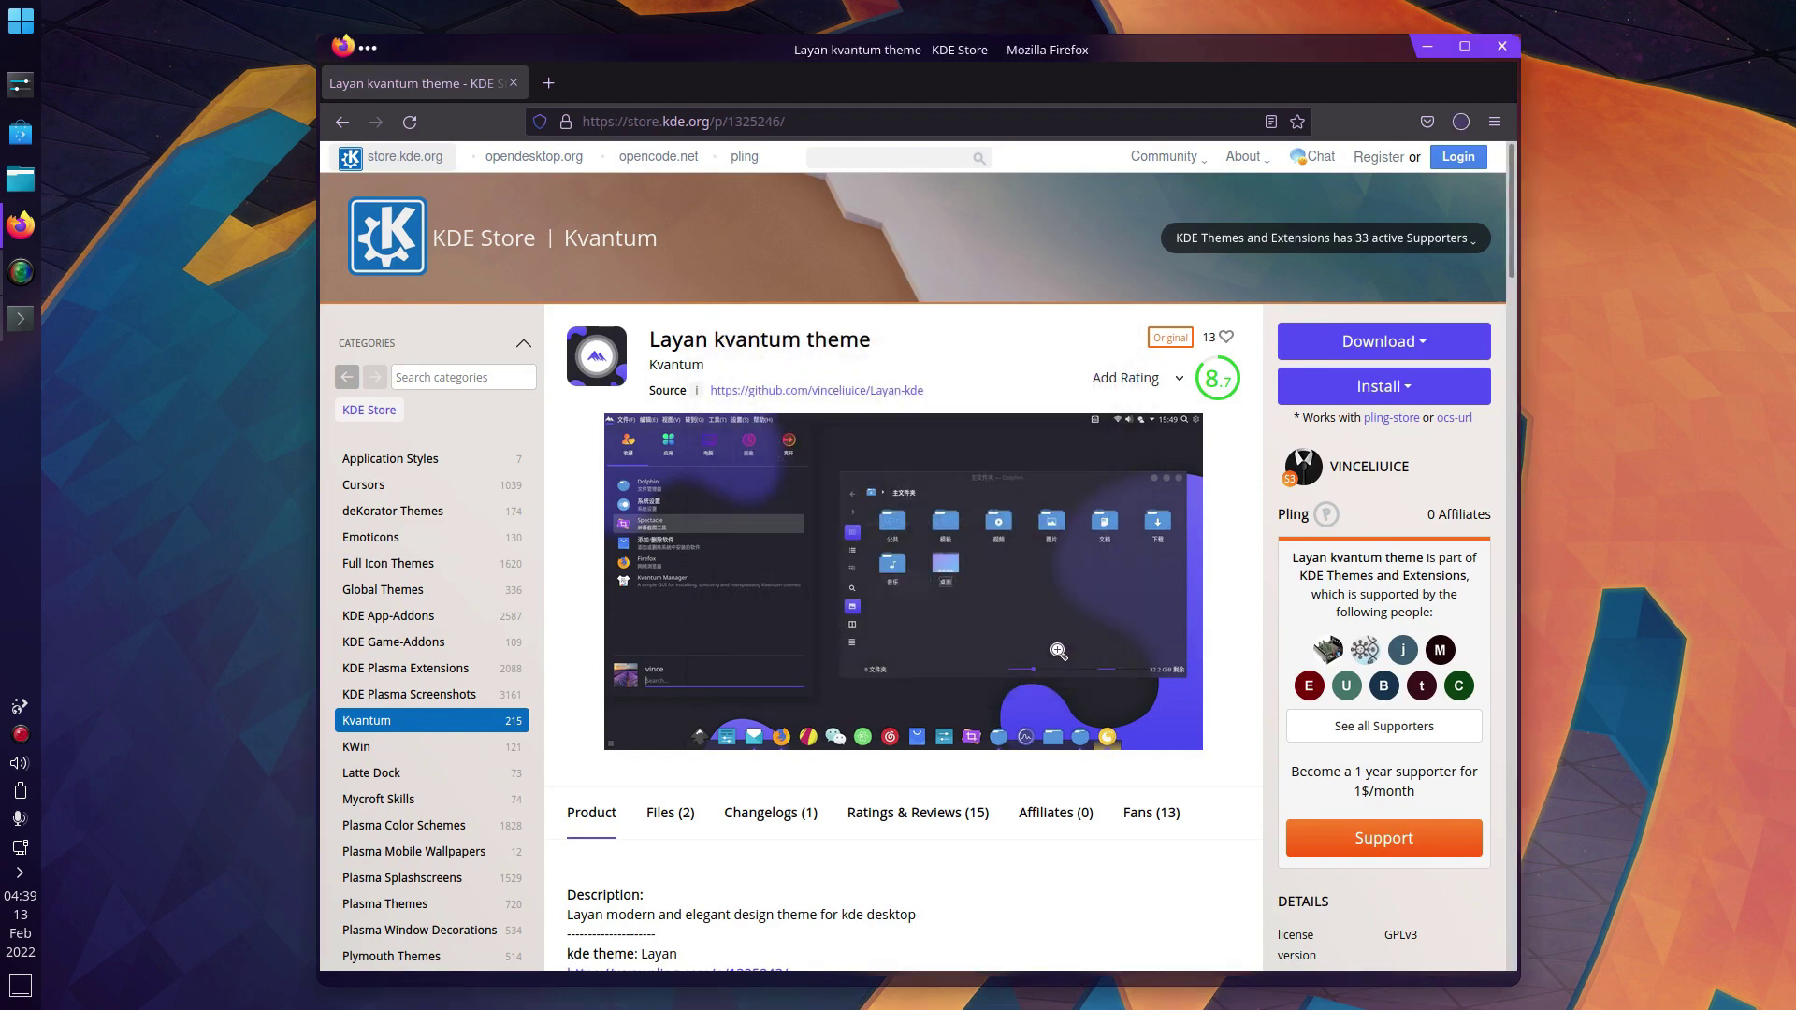
# Open the downloaded Layan.tar.xz archive in Ark and extract its Layan folder into the Downloads folder in Dolphin
pyautogui.click(828, 156)
pyautogui.click(1461, 122)
pyautogui.click(1216, 169)
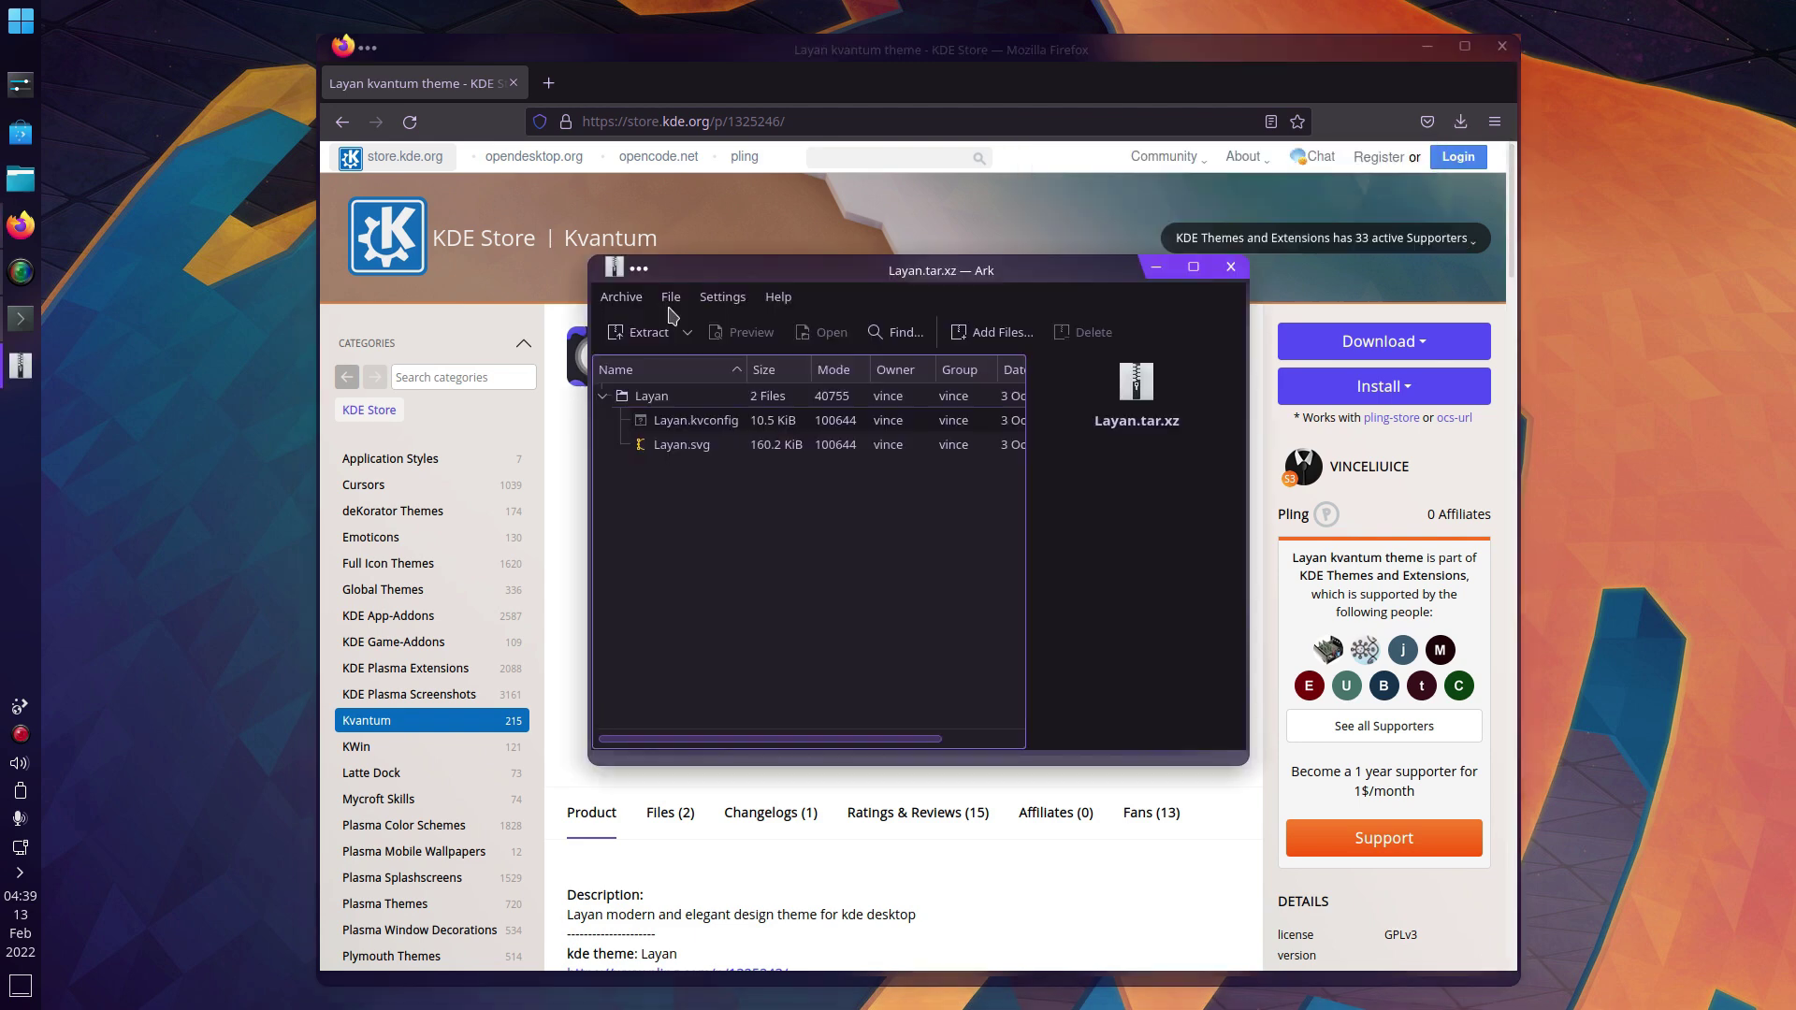
pyautogui.click(750, 397)
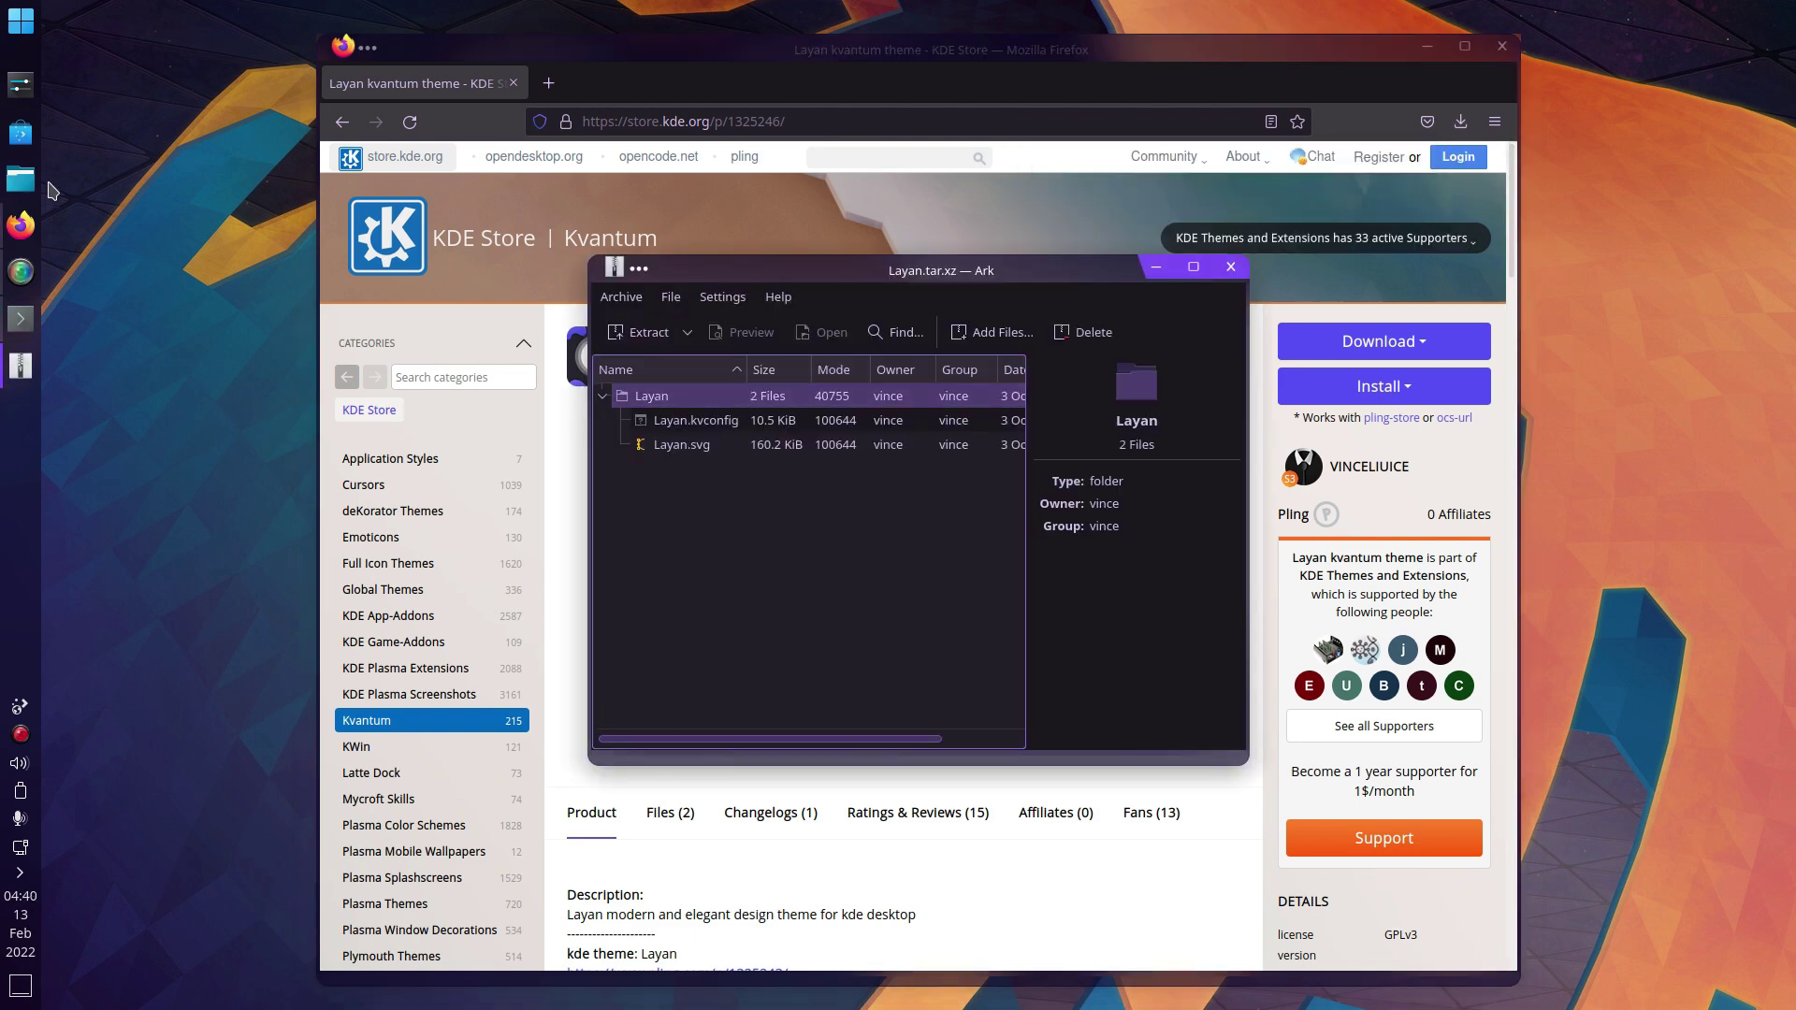
pyautogui.moveTo(1010, 266); pyautogui.dragTo(685, 280)
pyautogui.click(296, 436)
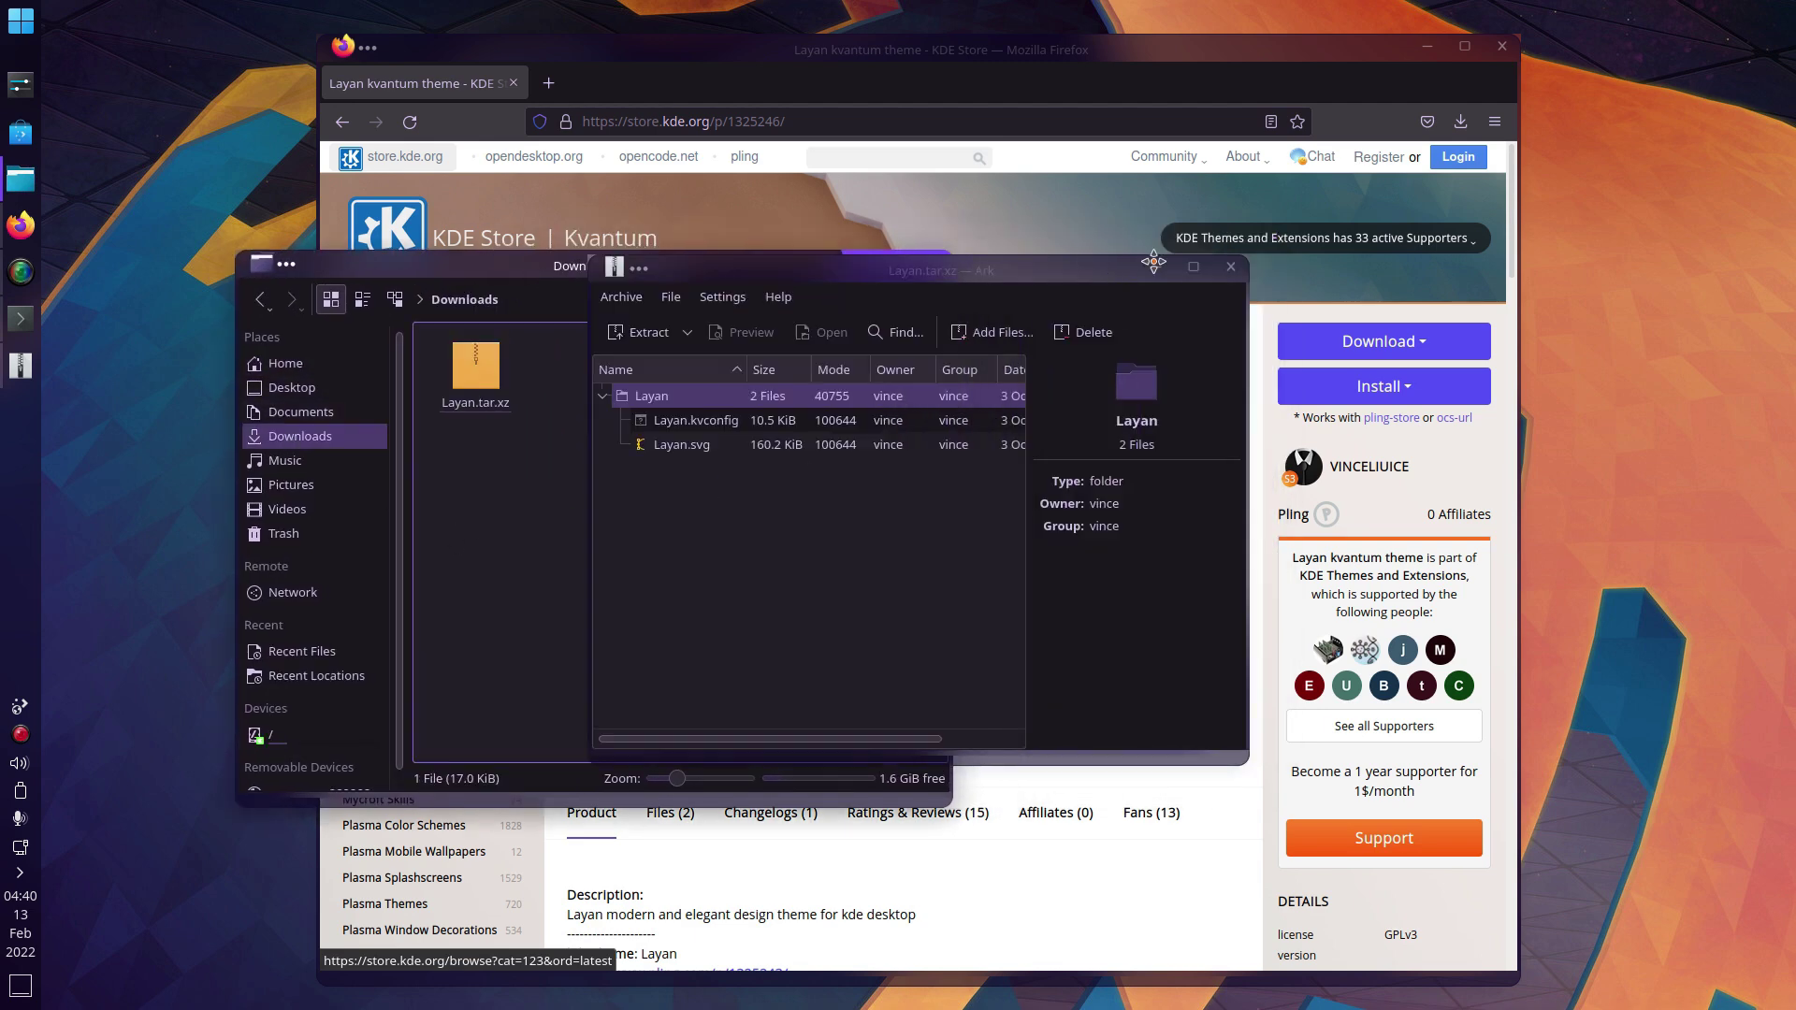
pyautogui.moveTo(1085, 274); pyautogui.dragTo(1563, 267)
pyautogui.moveTo(1127, 384); pyautogui.dragTo(606, 433)
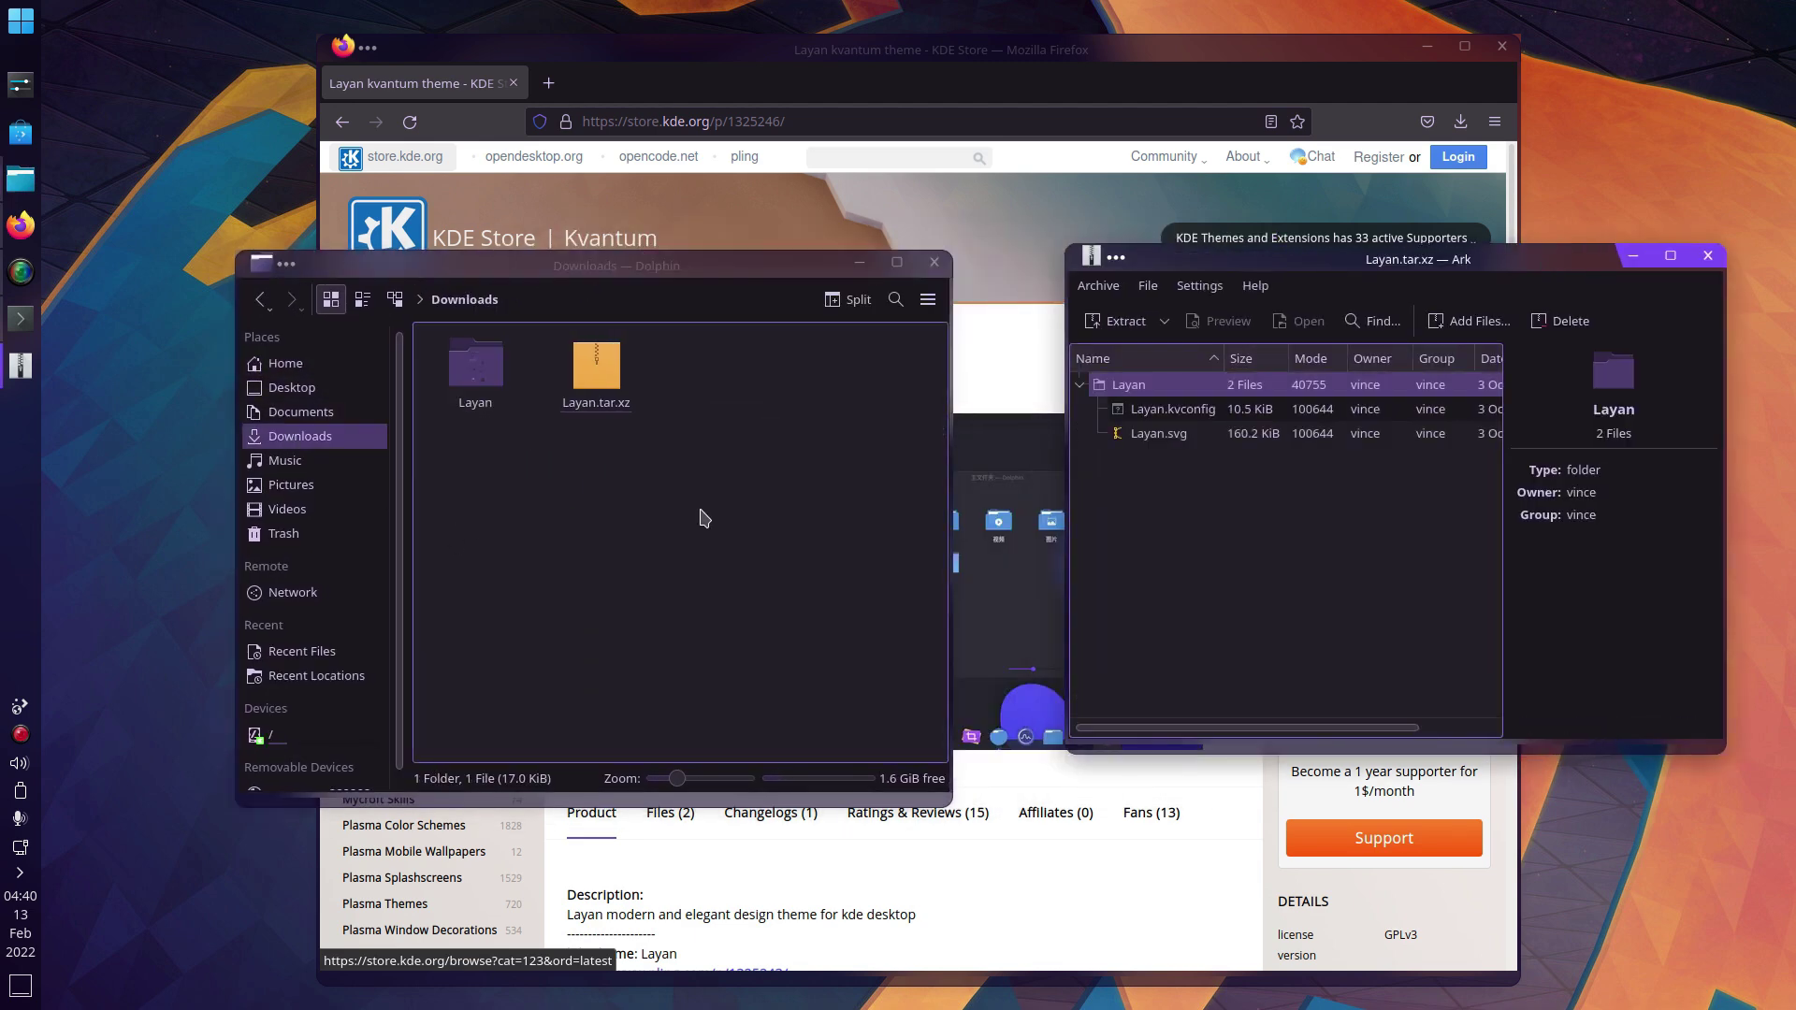
# Close the Dolphin, Ark, Firefox and Konsole windows
pyautogui.click(934, 263)
pyautogui.moveTo(1693, 265); pyautogui.dragTo(1204, 293)
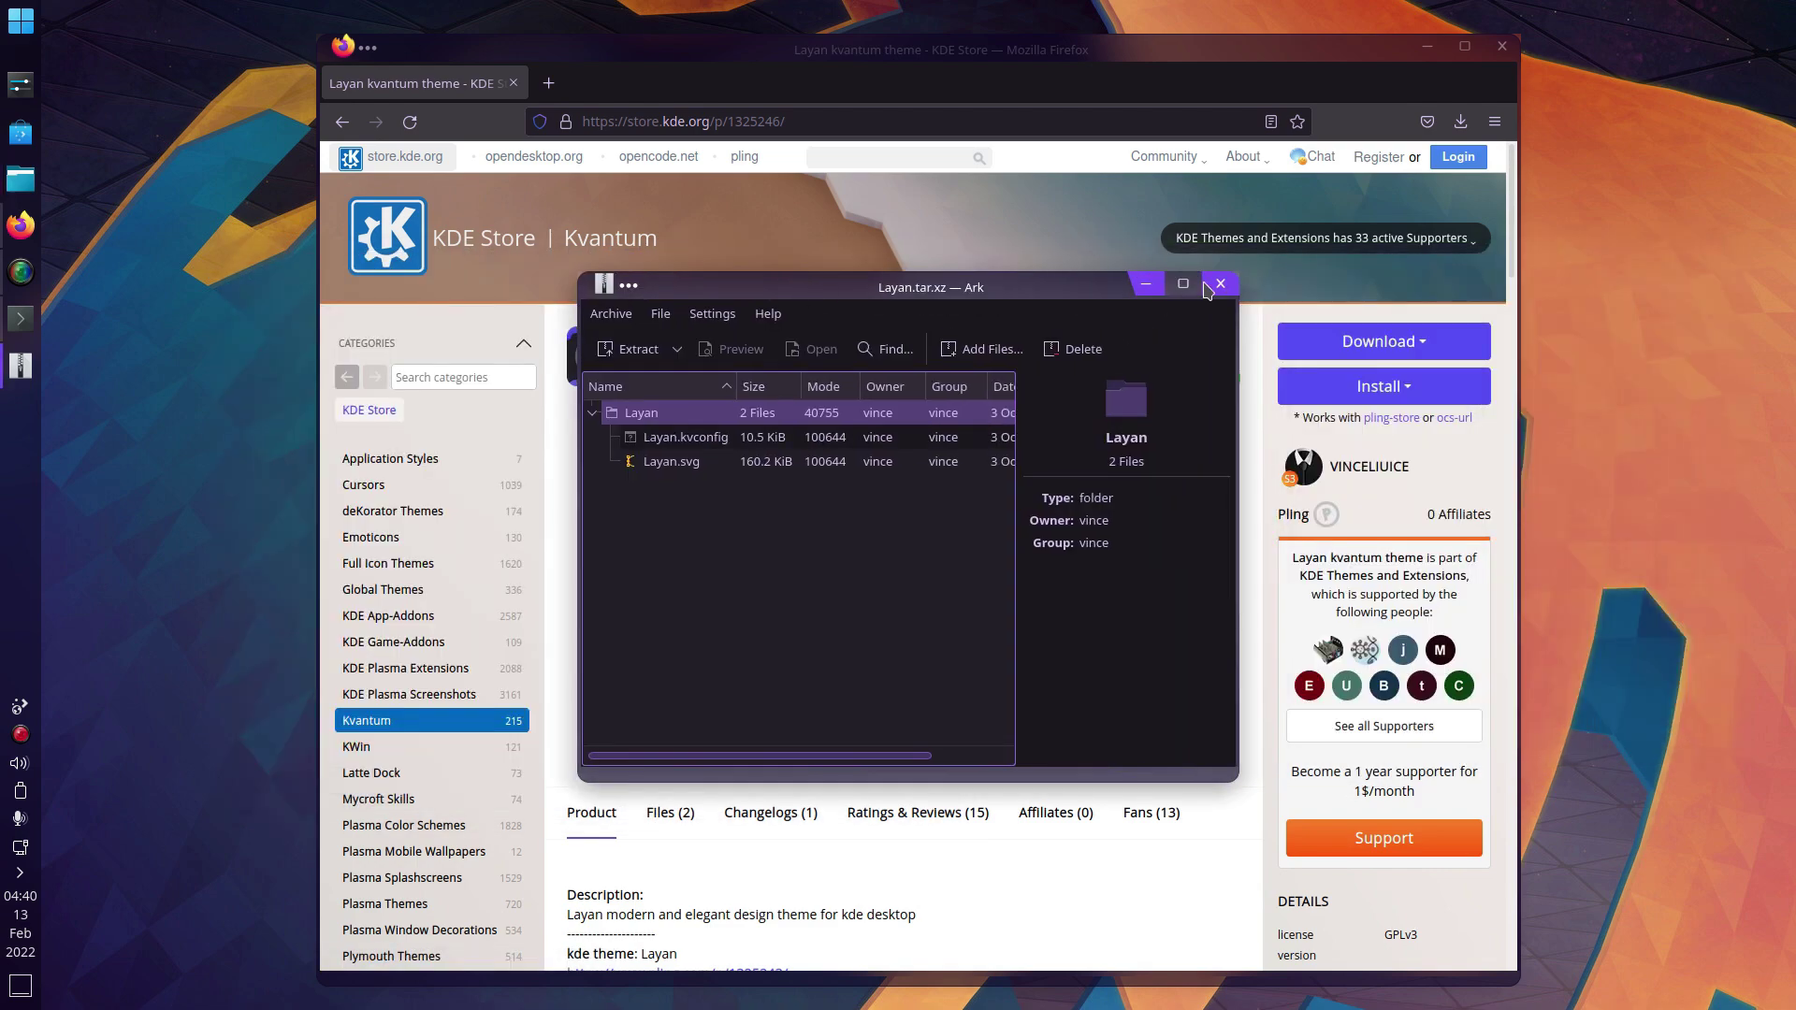
pyautogui.click(1220, 283)
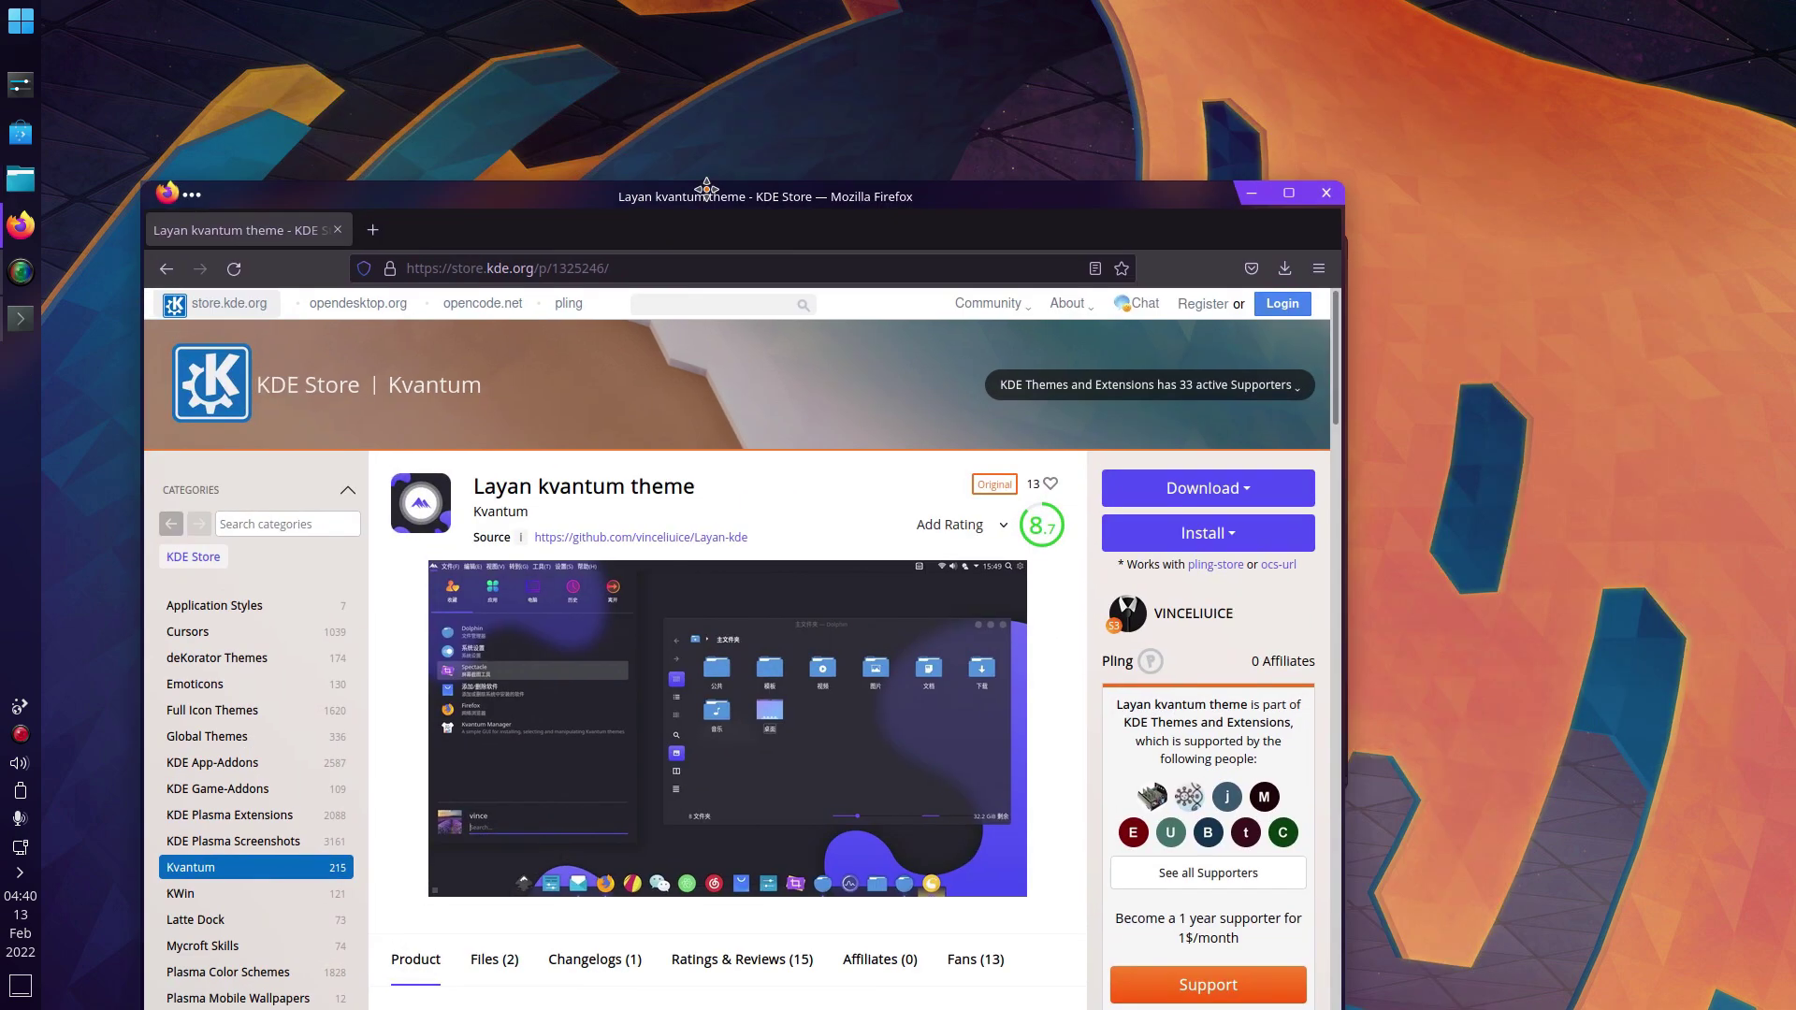
pyautogui.hotkey('ctrl', 'q')
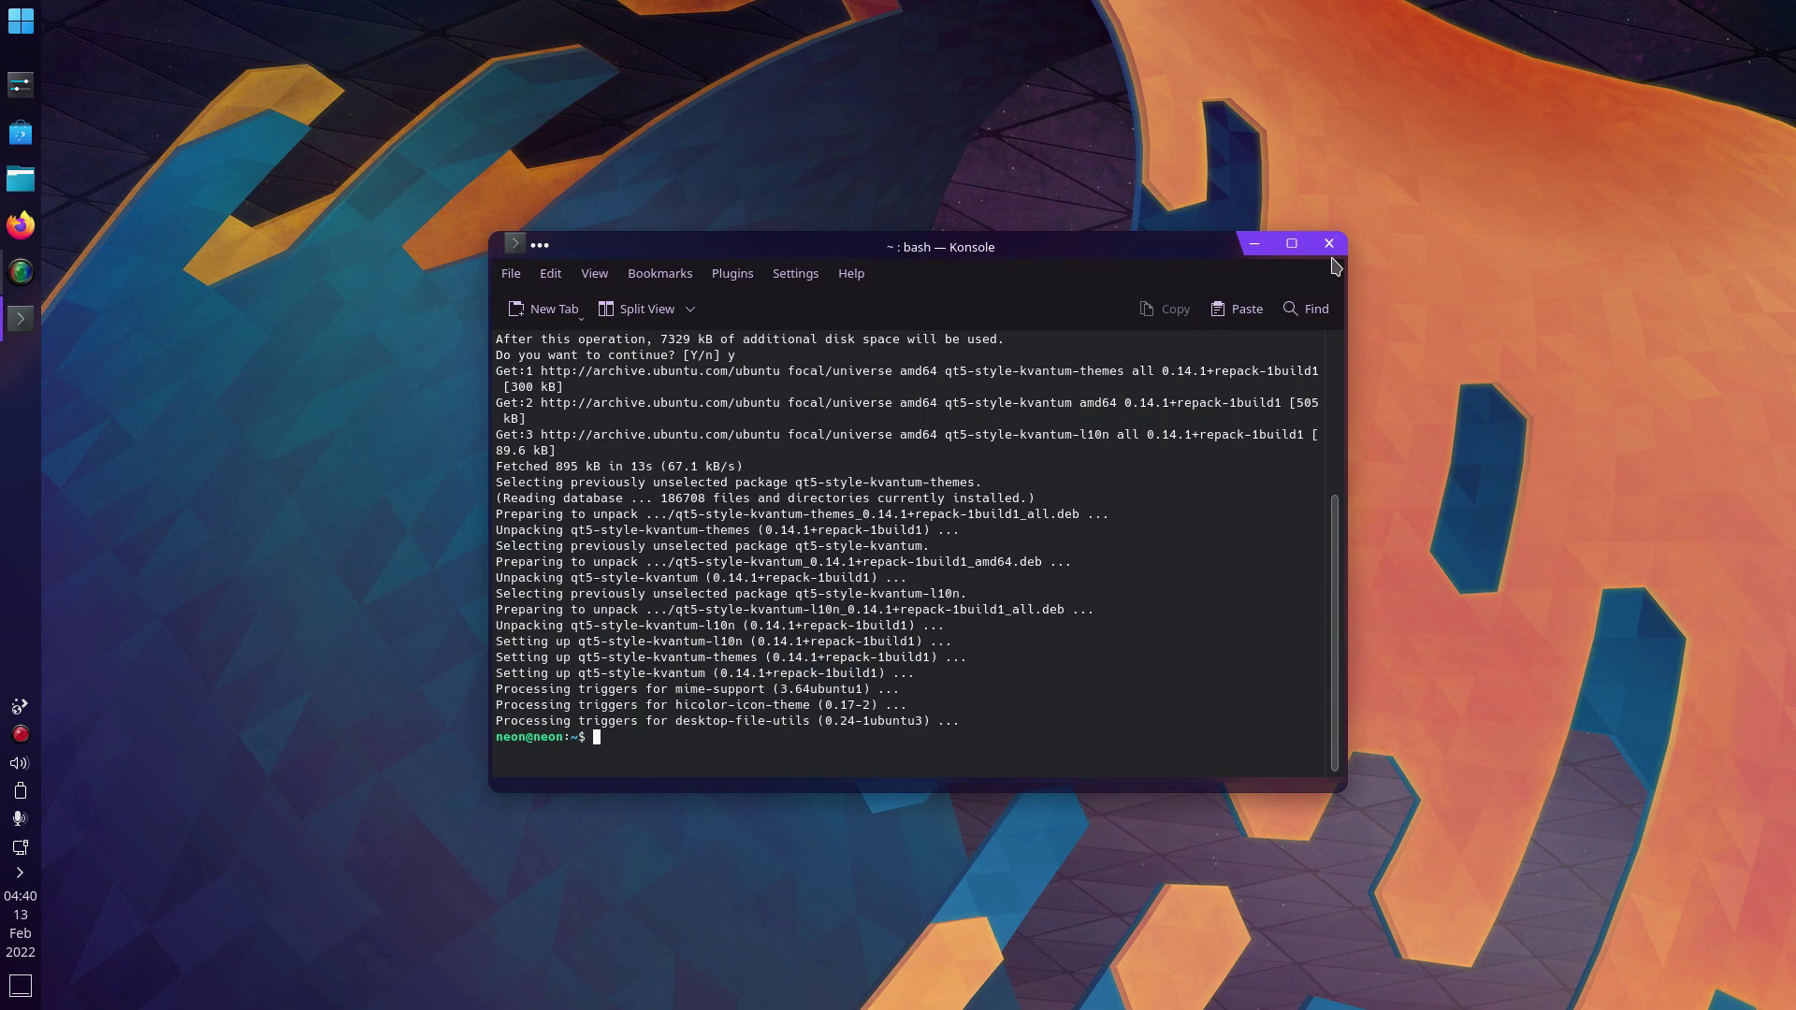
pyautogui.click(1330, 244)
# Open Kvantum Manager and install the theme from the folder /home/neon/Downloads/Layan
pyautogui.click(25, 34)
pyautogui.write('kvan')
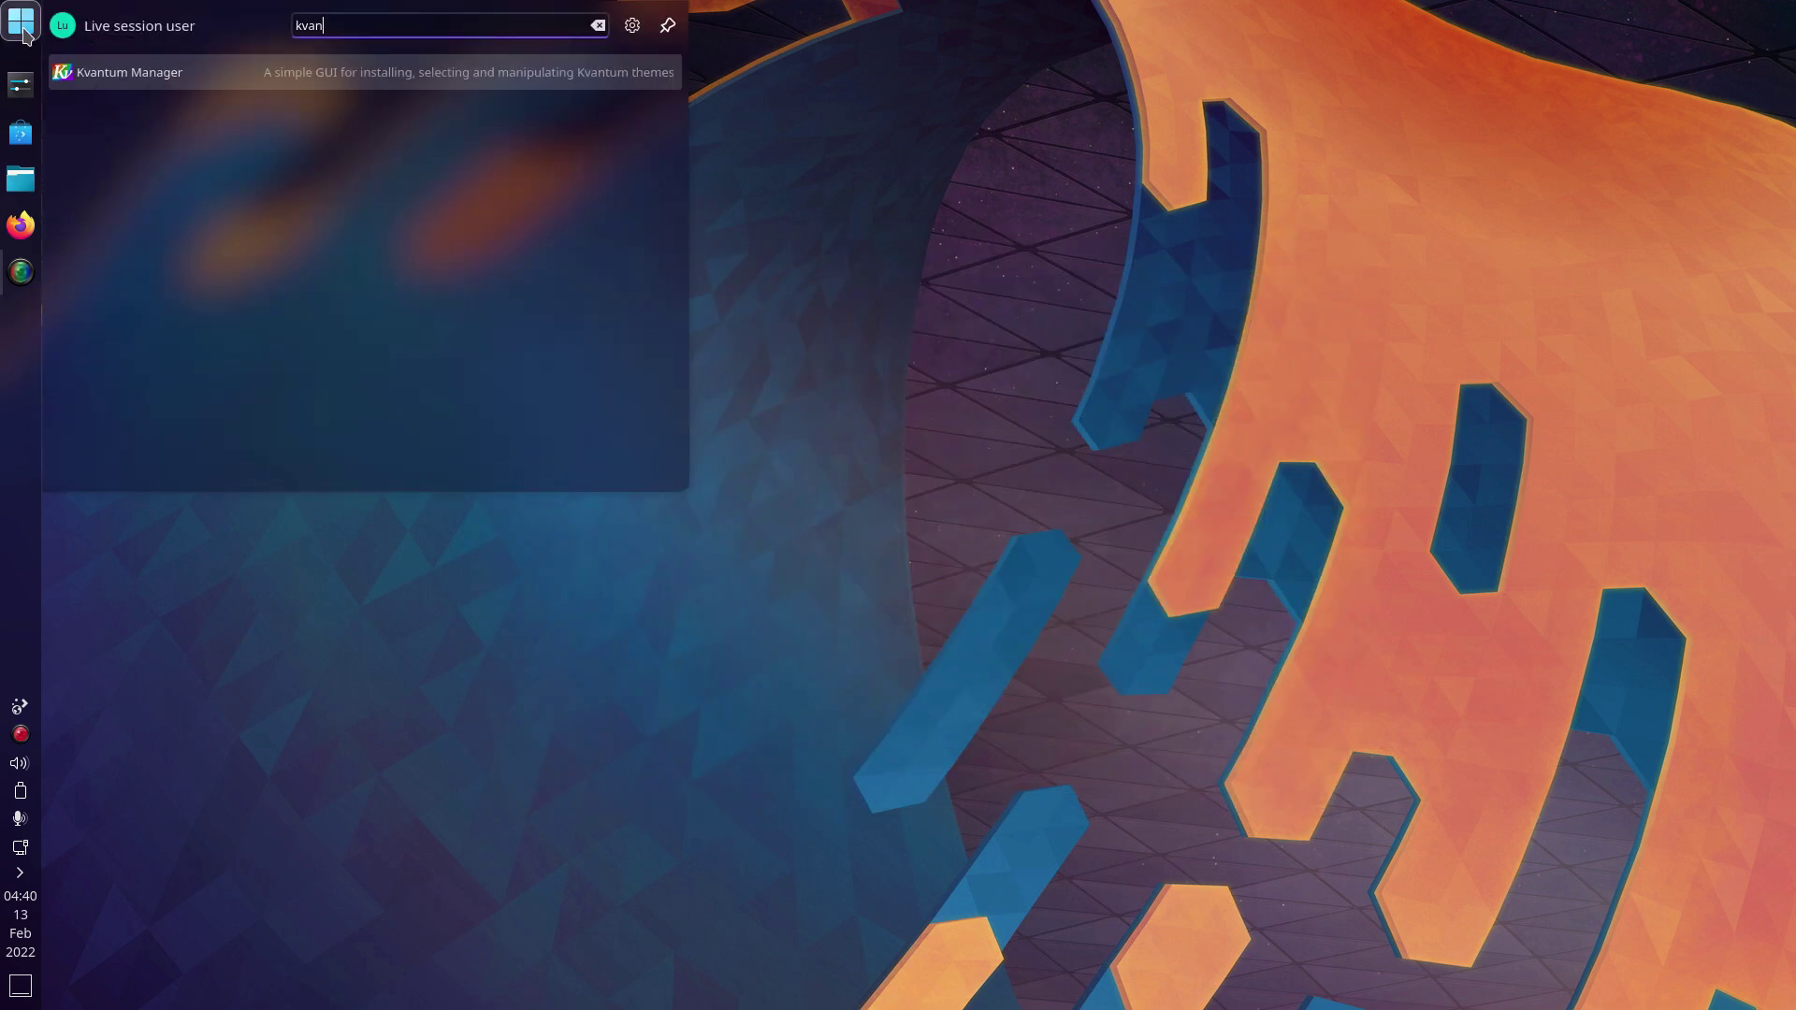
pyautogui.press('Return')
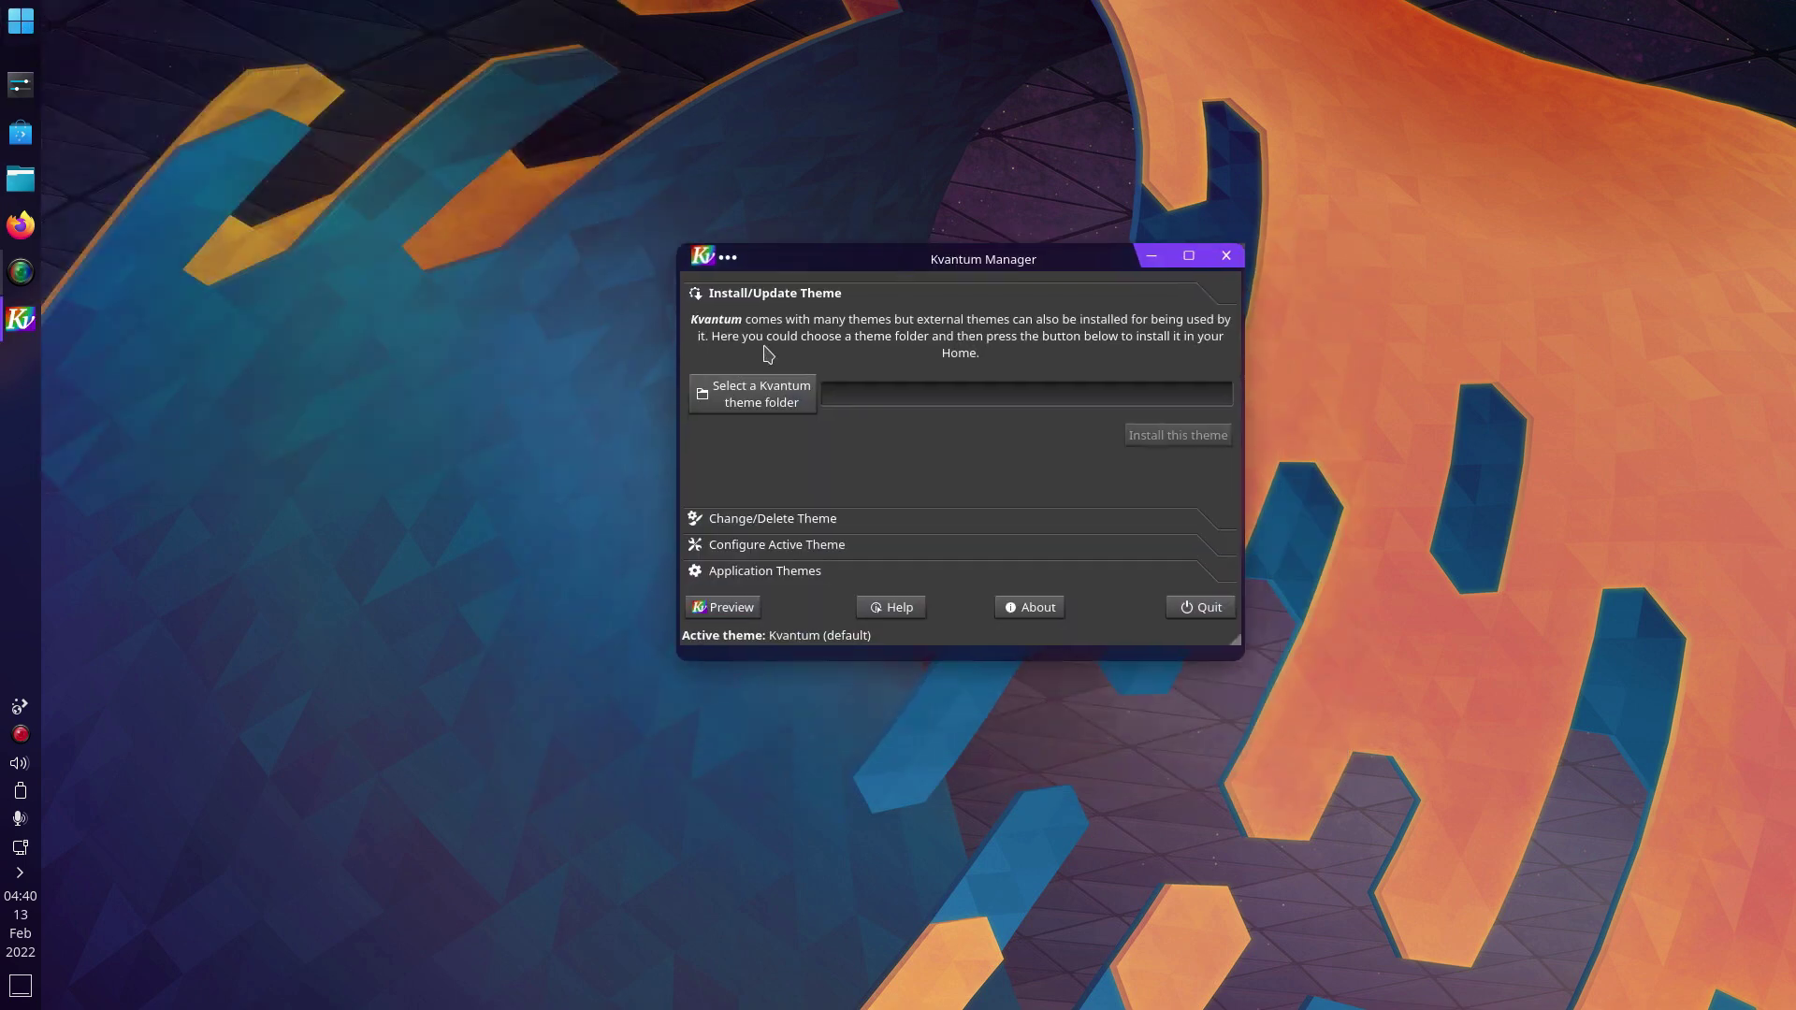
pyautogui.click(753, 391)
pyautogui.click(585, 323)
pyautogui.click(777, 482)
pyautogui.click(1191, 728)
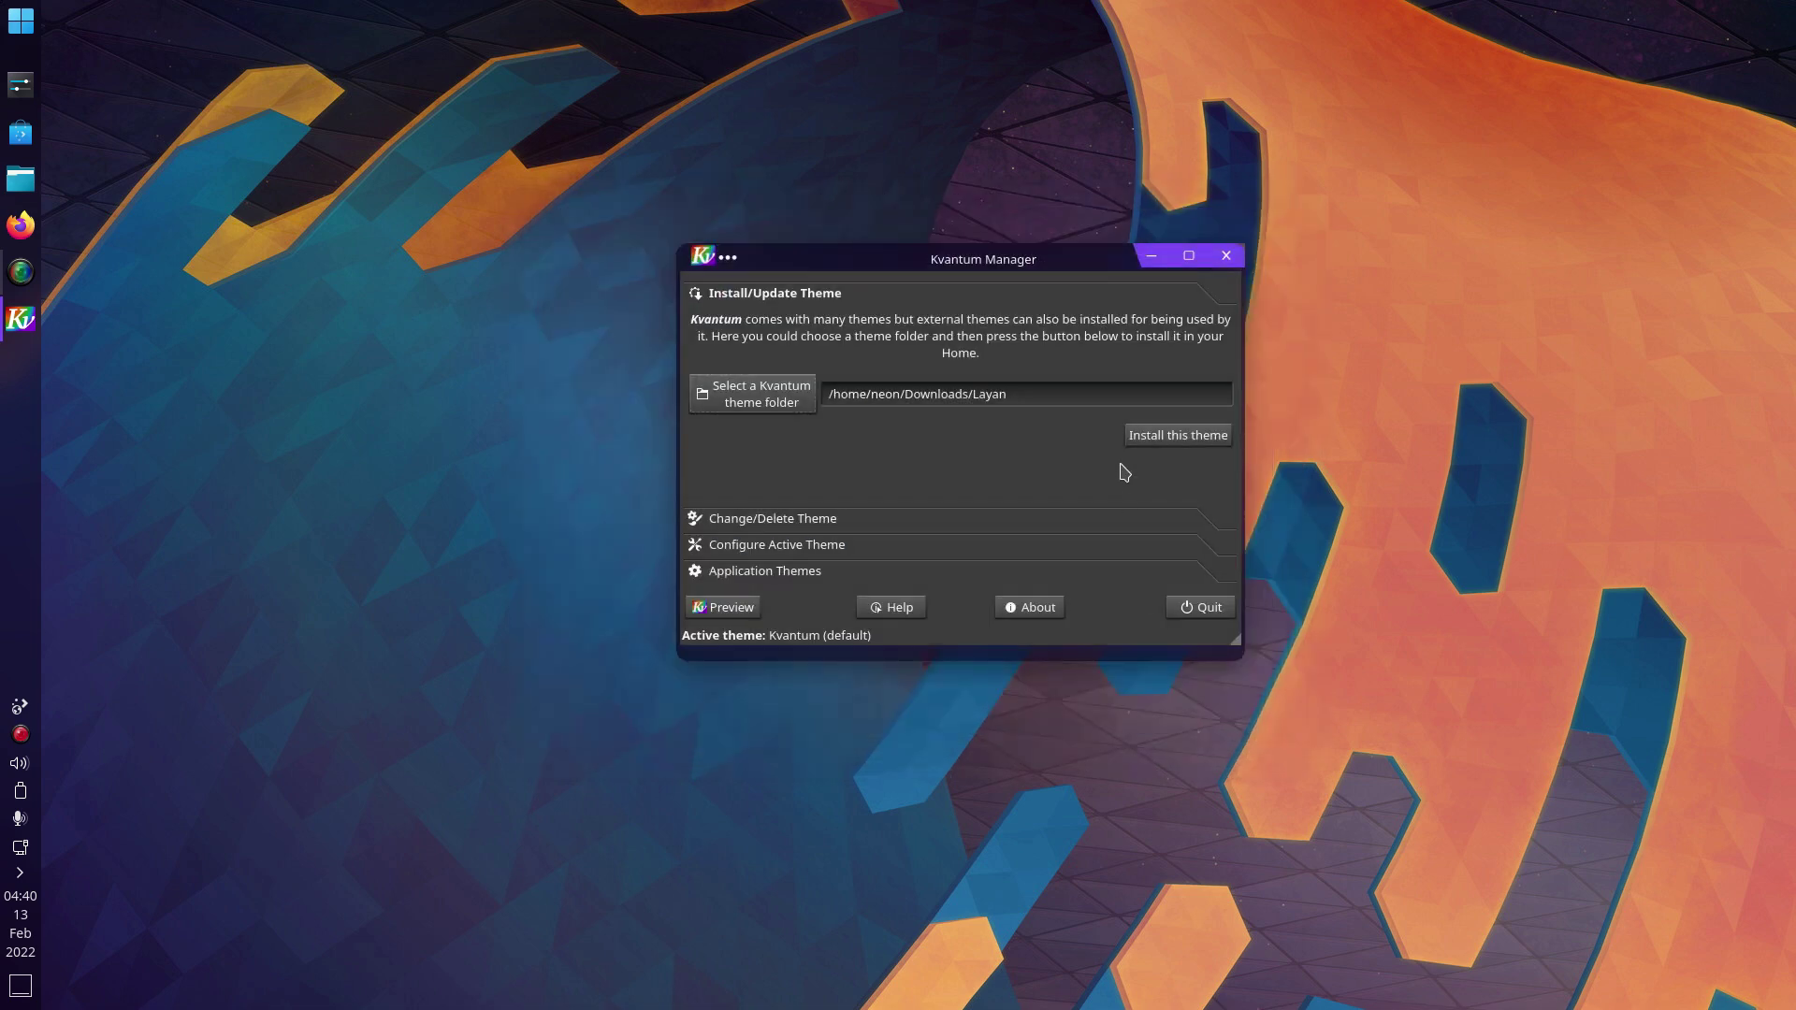
# Select Layan from the installed Kvantum themes and make it the active theme
pyautogui.click(859, 522)
pyautogui.click(1221, 350)
pyautogui.scroll(-2, 1228, 483)
pyautogui.scroll(-3, 1228, 483)
pyautogui.click(1131, 533)
pyautogui.click(1171, 384)
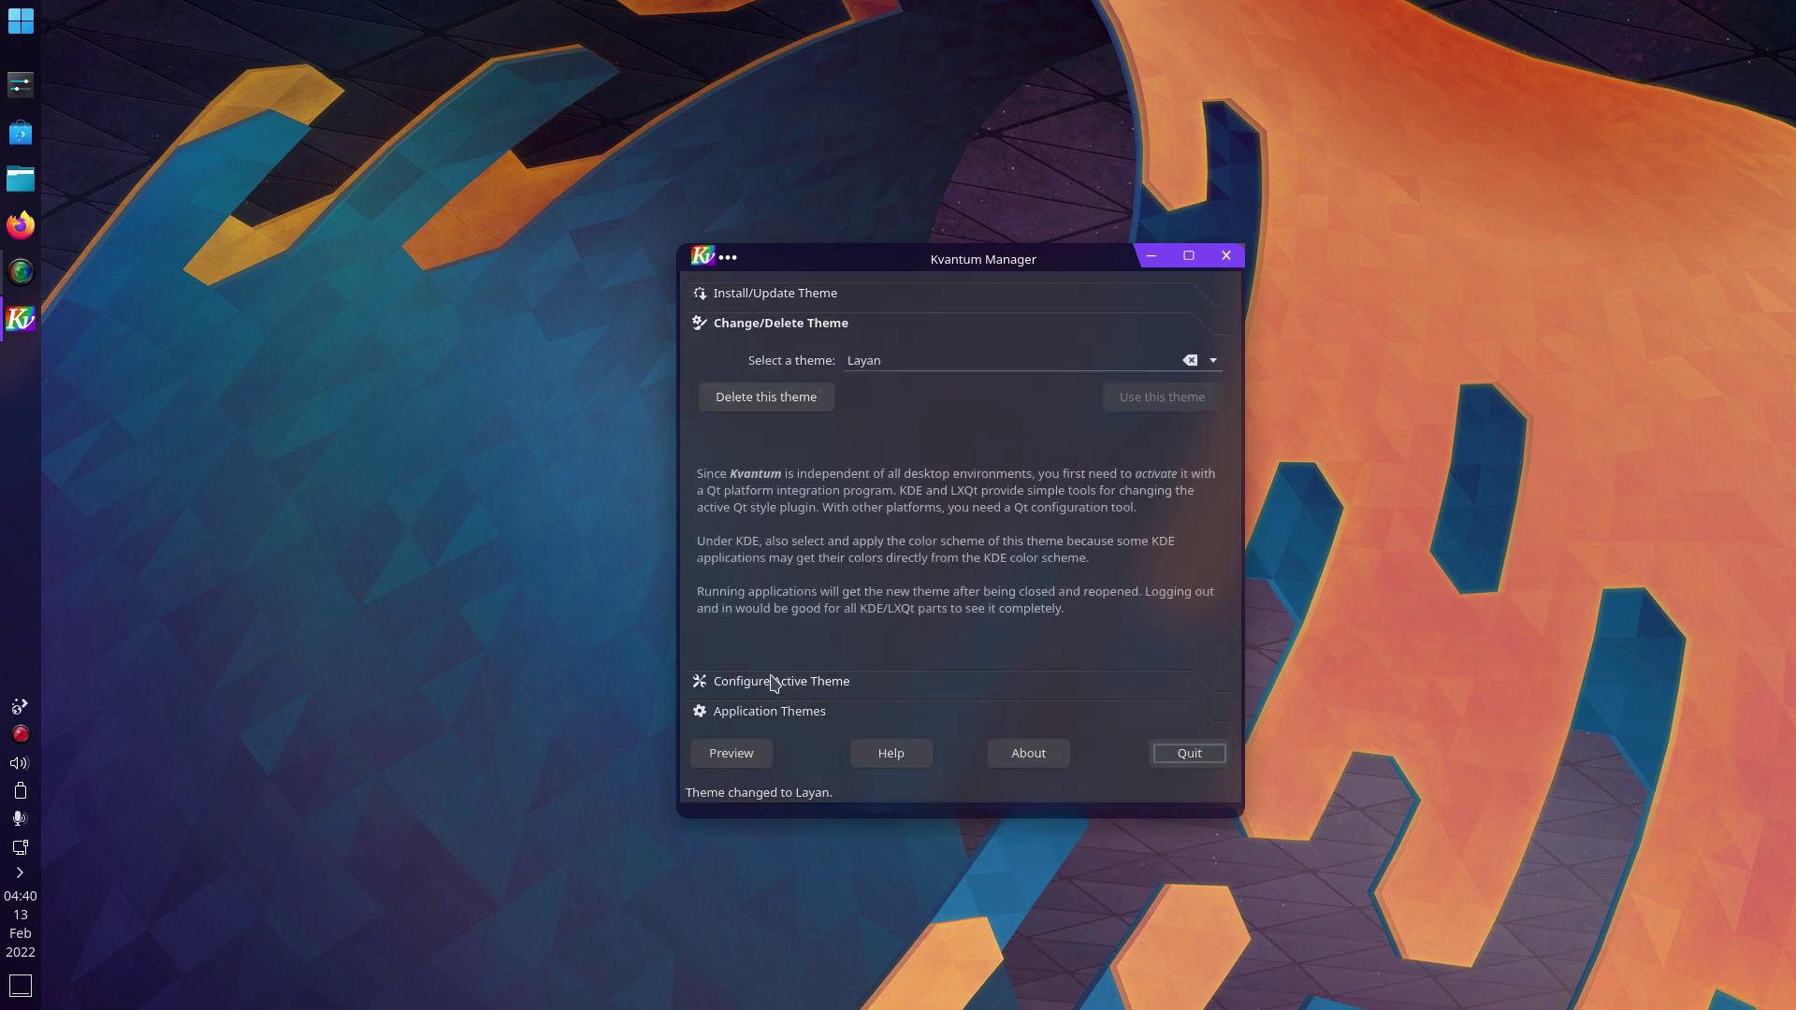
# Configure Layan's compositing with blurring for translucent windows and a saturation of 2.00, save the settings and quit Kvantum Manager
pyautogui.click(773, 681)
pyautogui.click(880, 393)
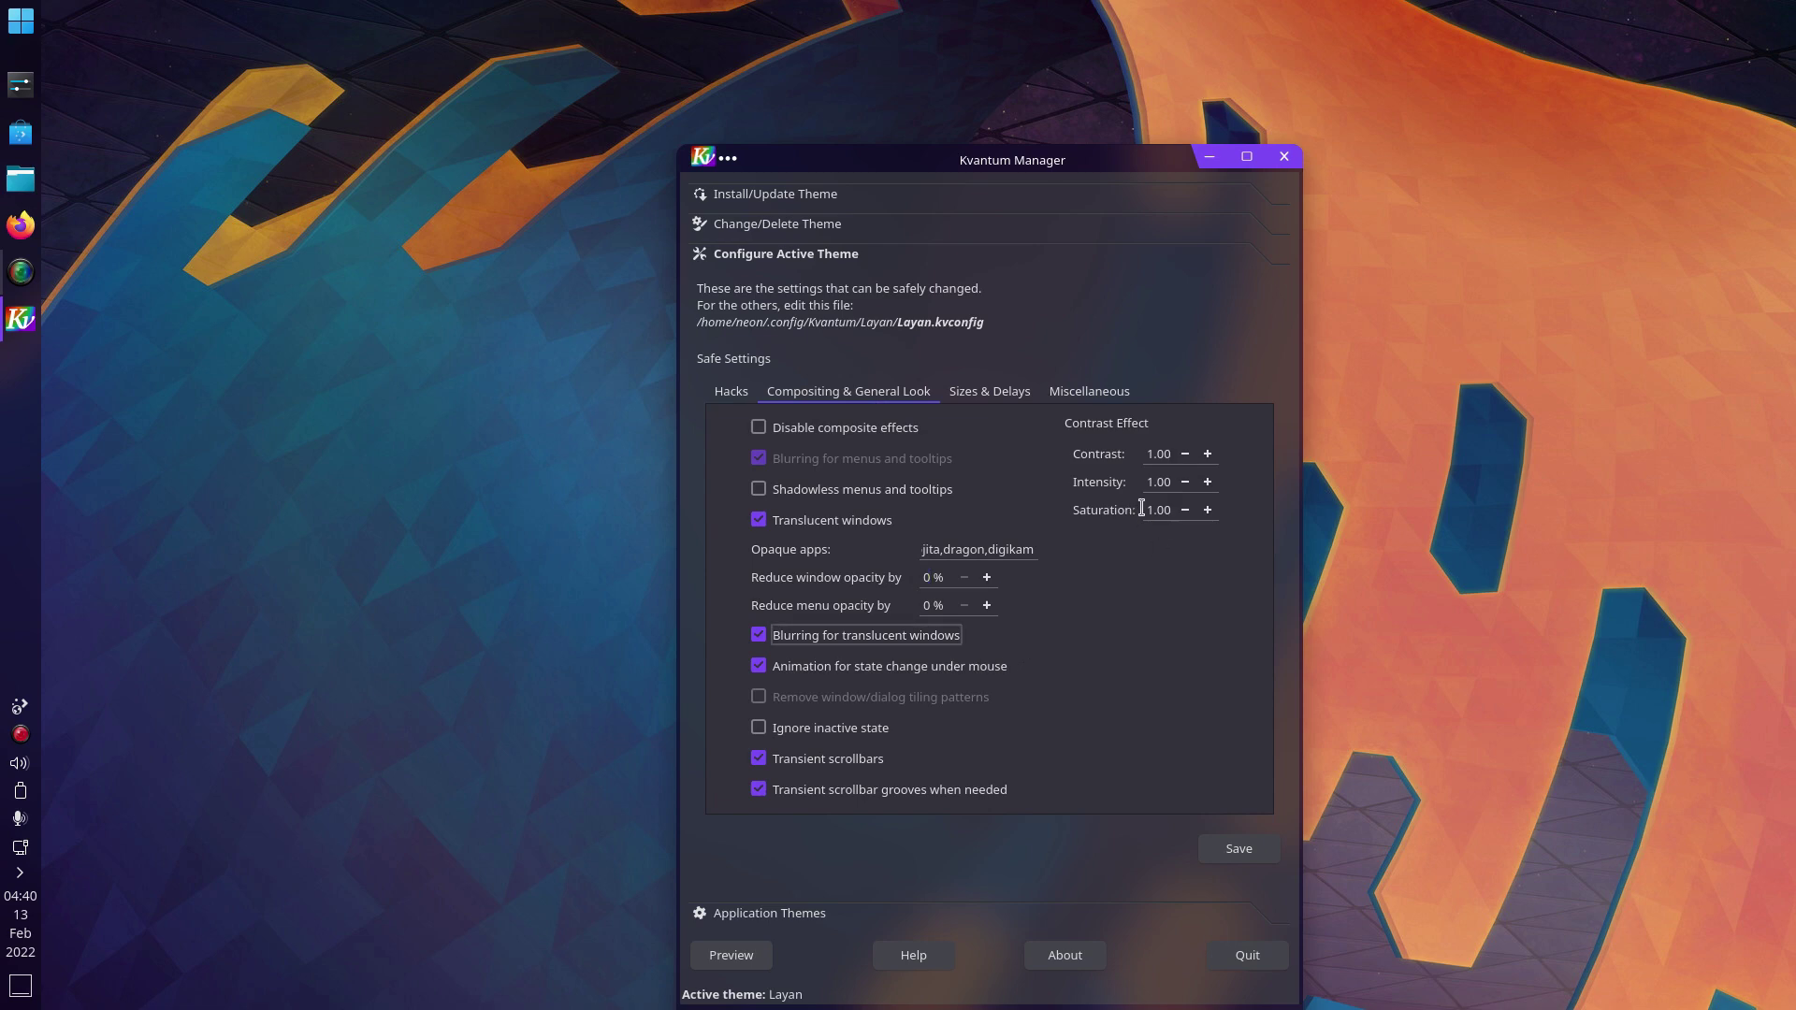
pyautogui.click(1241, 852)
pyautogui.moveTo(1092, 172); pyautogui.dragTo(1092, 104)
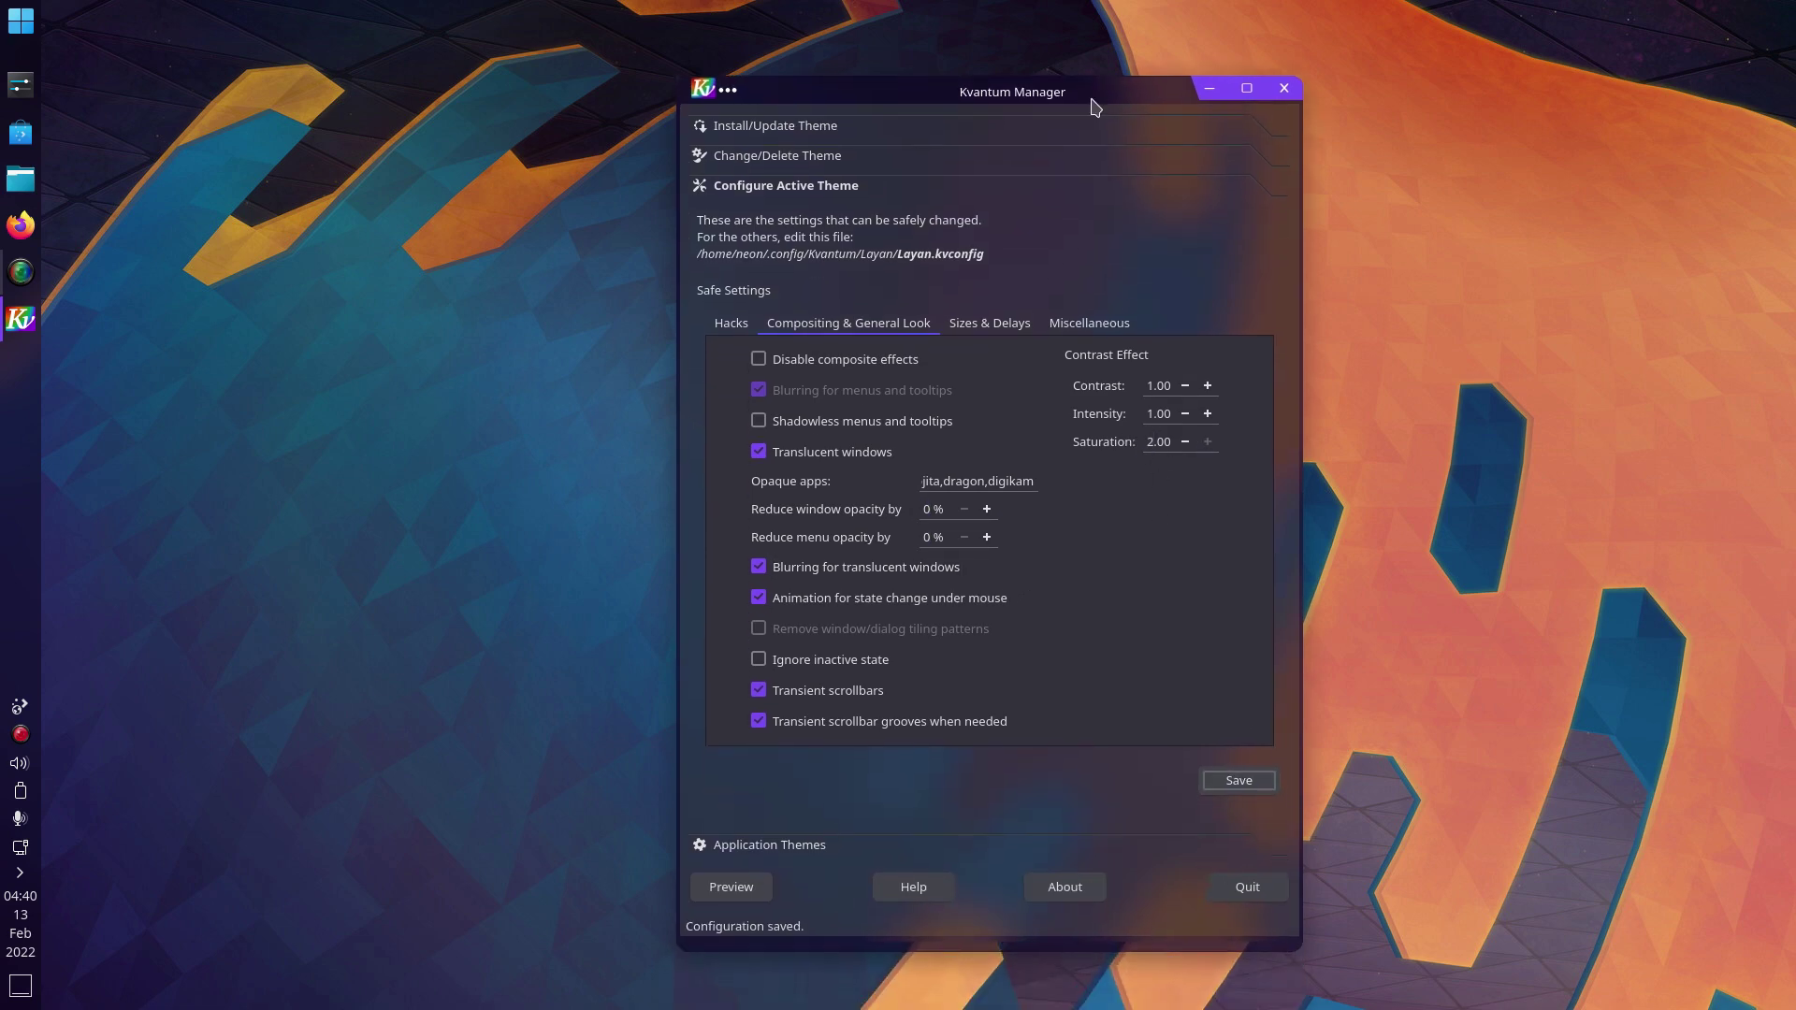
pyautogui.click(1248, 887)
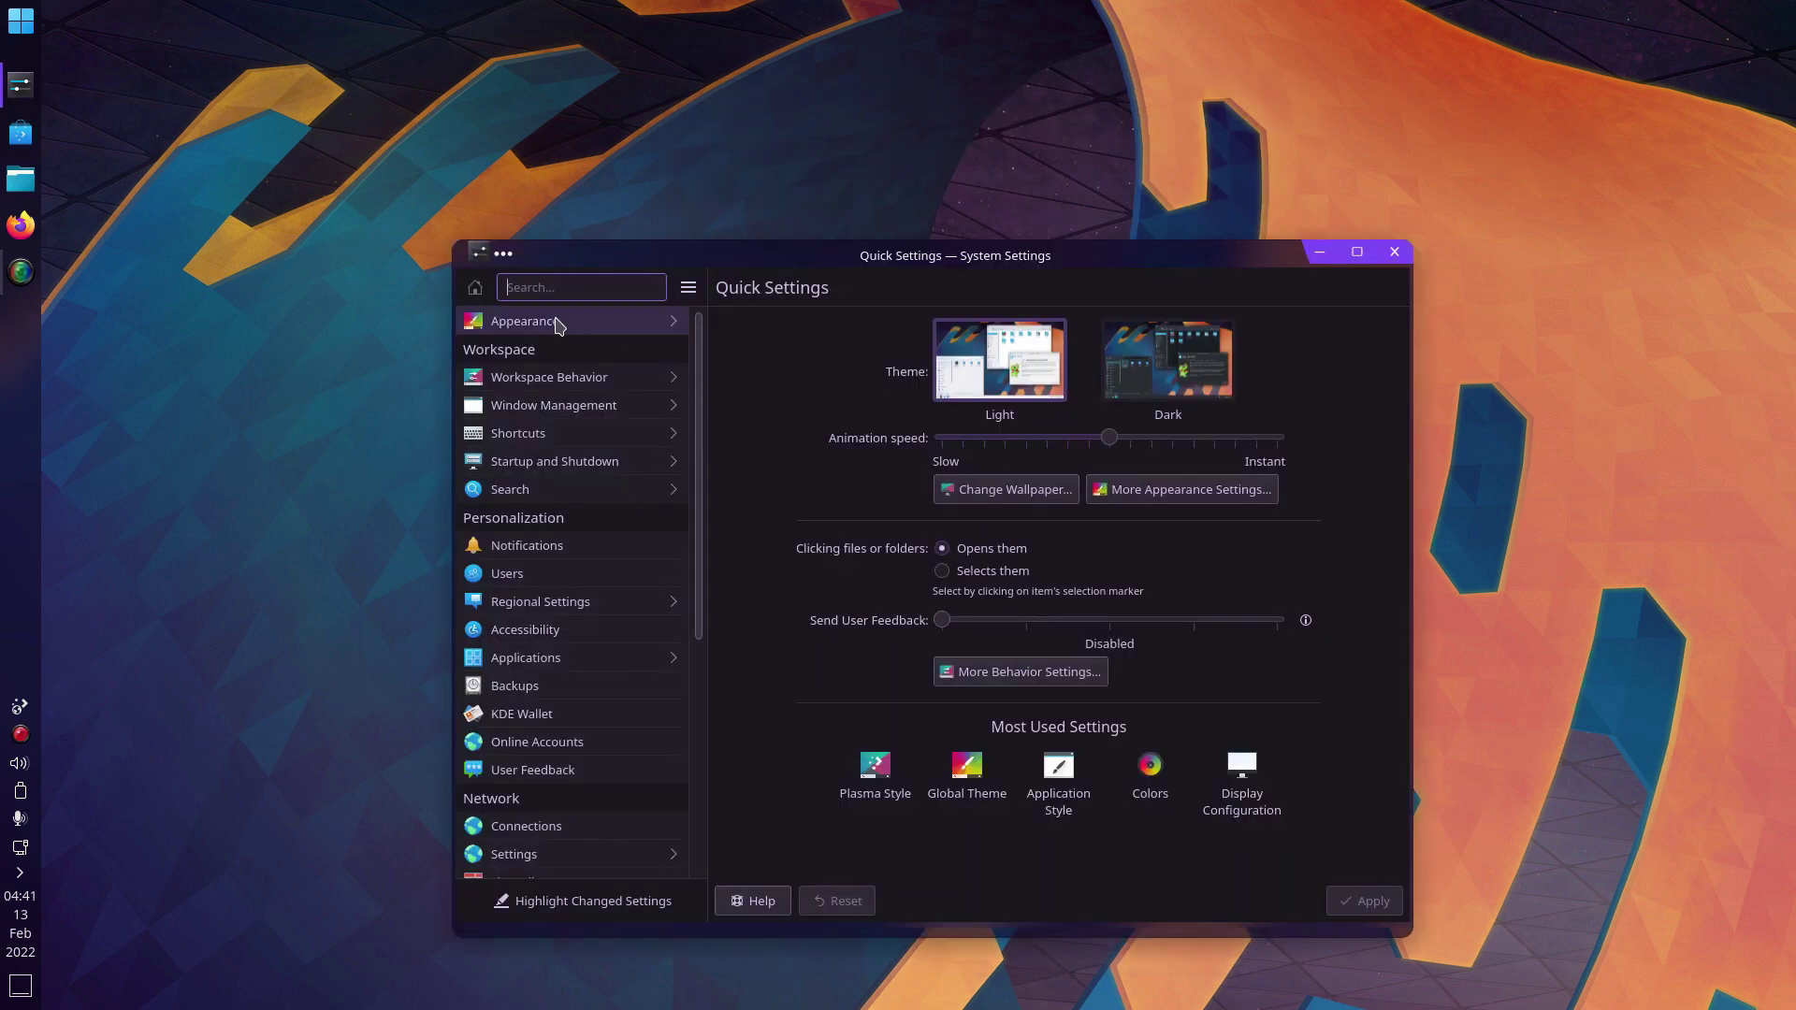
# In System Settings, set the application style to kvantum, apply it and close the settings window
pyautogui.click(550, 323)
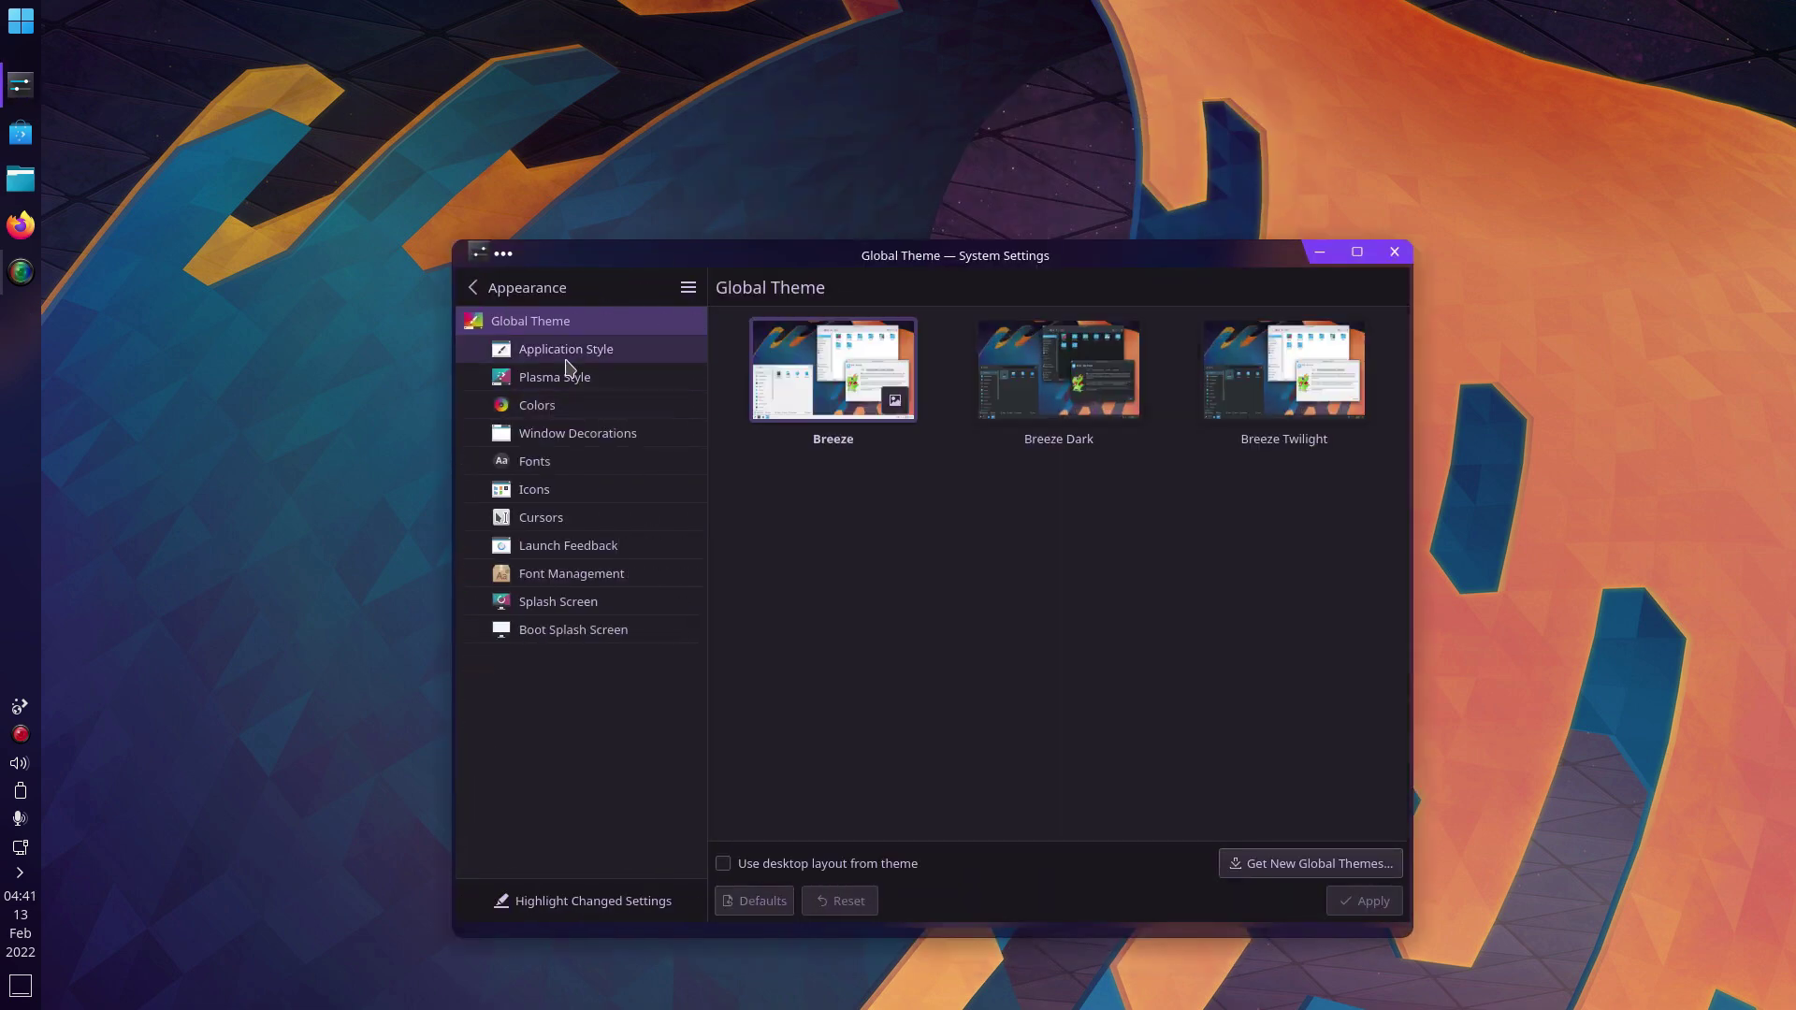
pyautogui.click(566, 351)
pyautogui.click(914, 589)
pyautogui.scroll(-1, 914, 589)
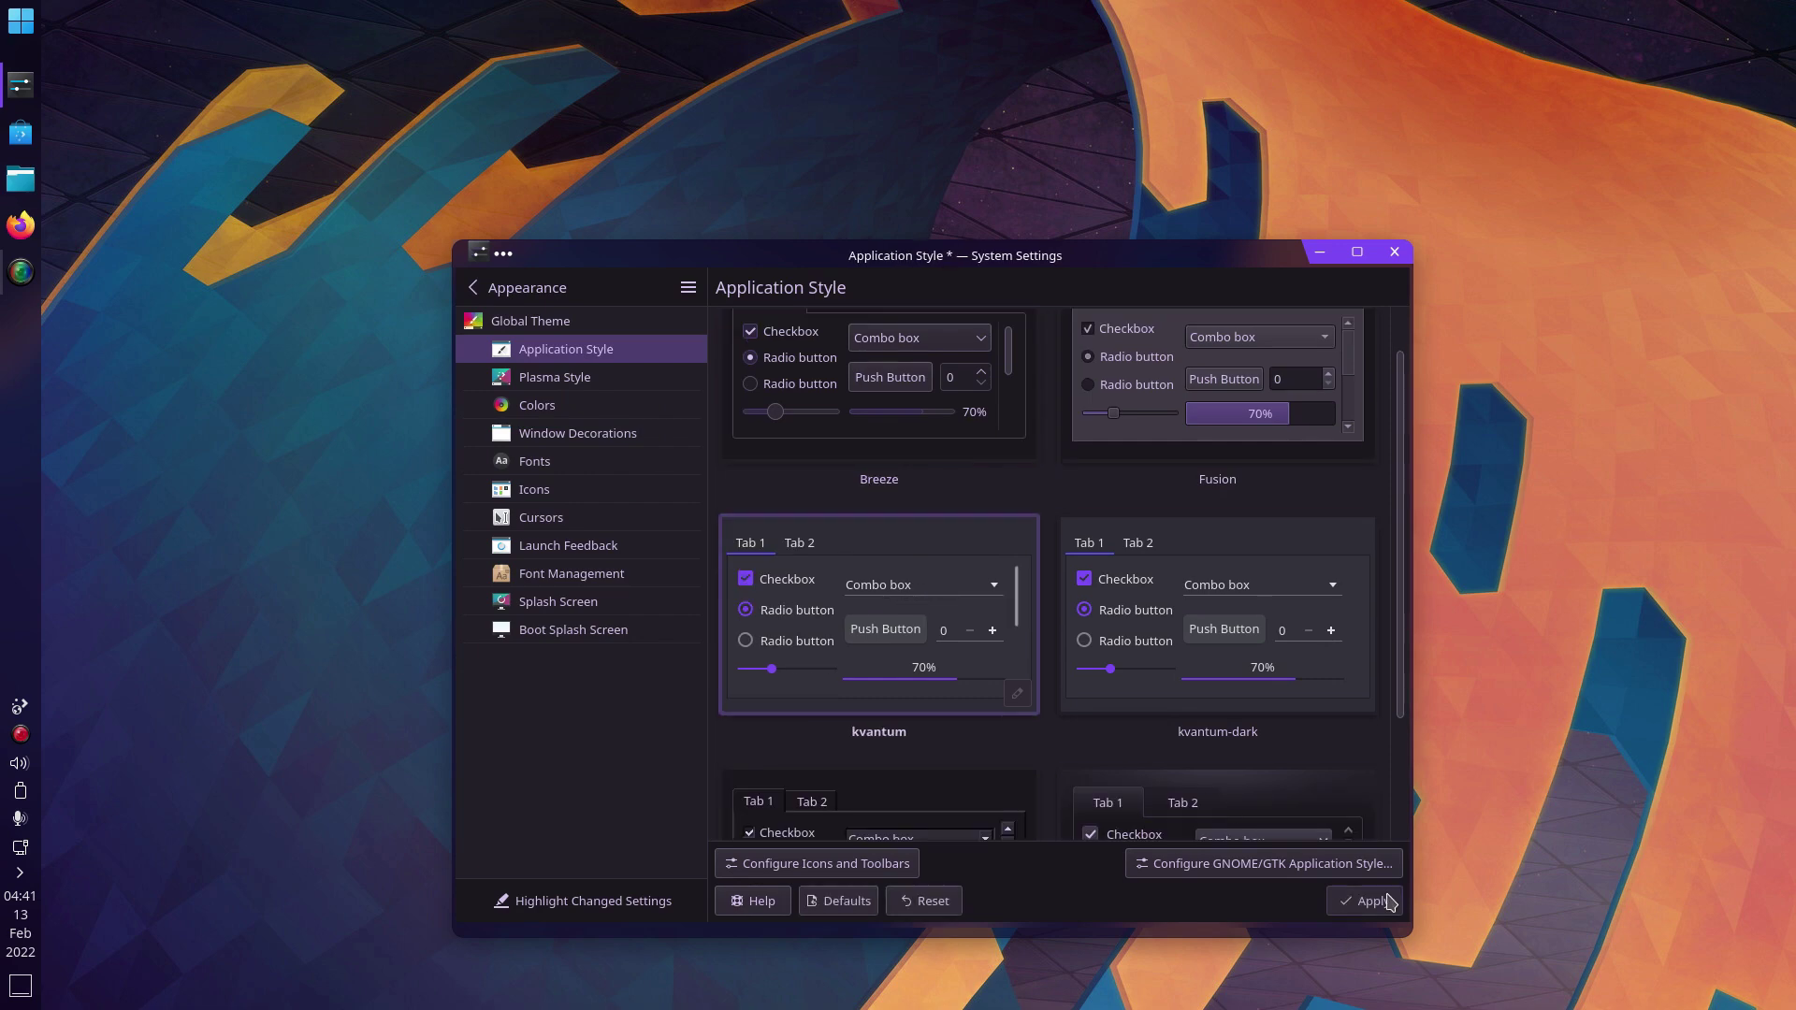
pyautogui.click(1383, 900)
pyautogui.click(1346, 168)
pyautogui.moveTo(565, 249); pyautogui.dragTo(1130, 207)
pyautogui.click(1484, 210)
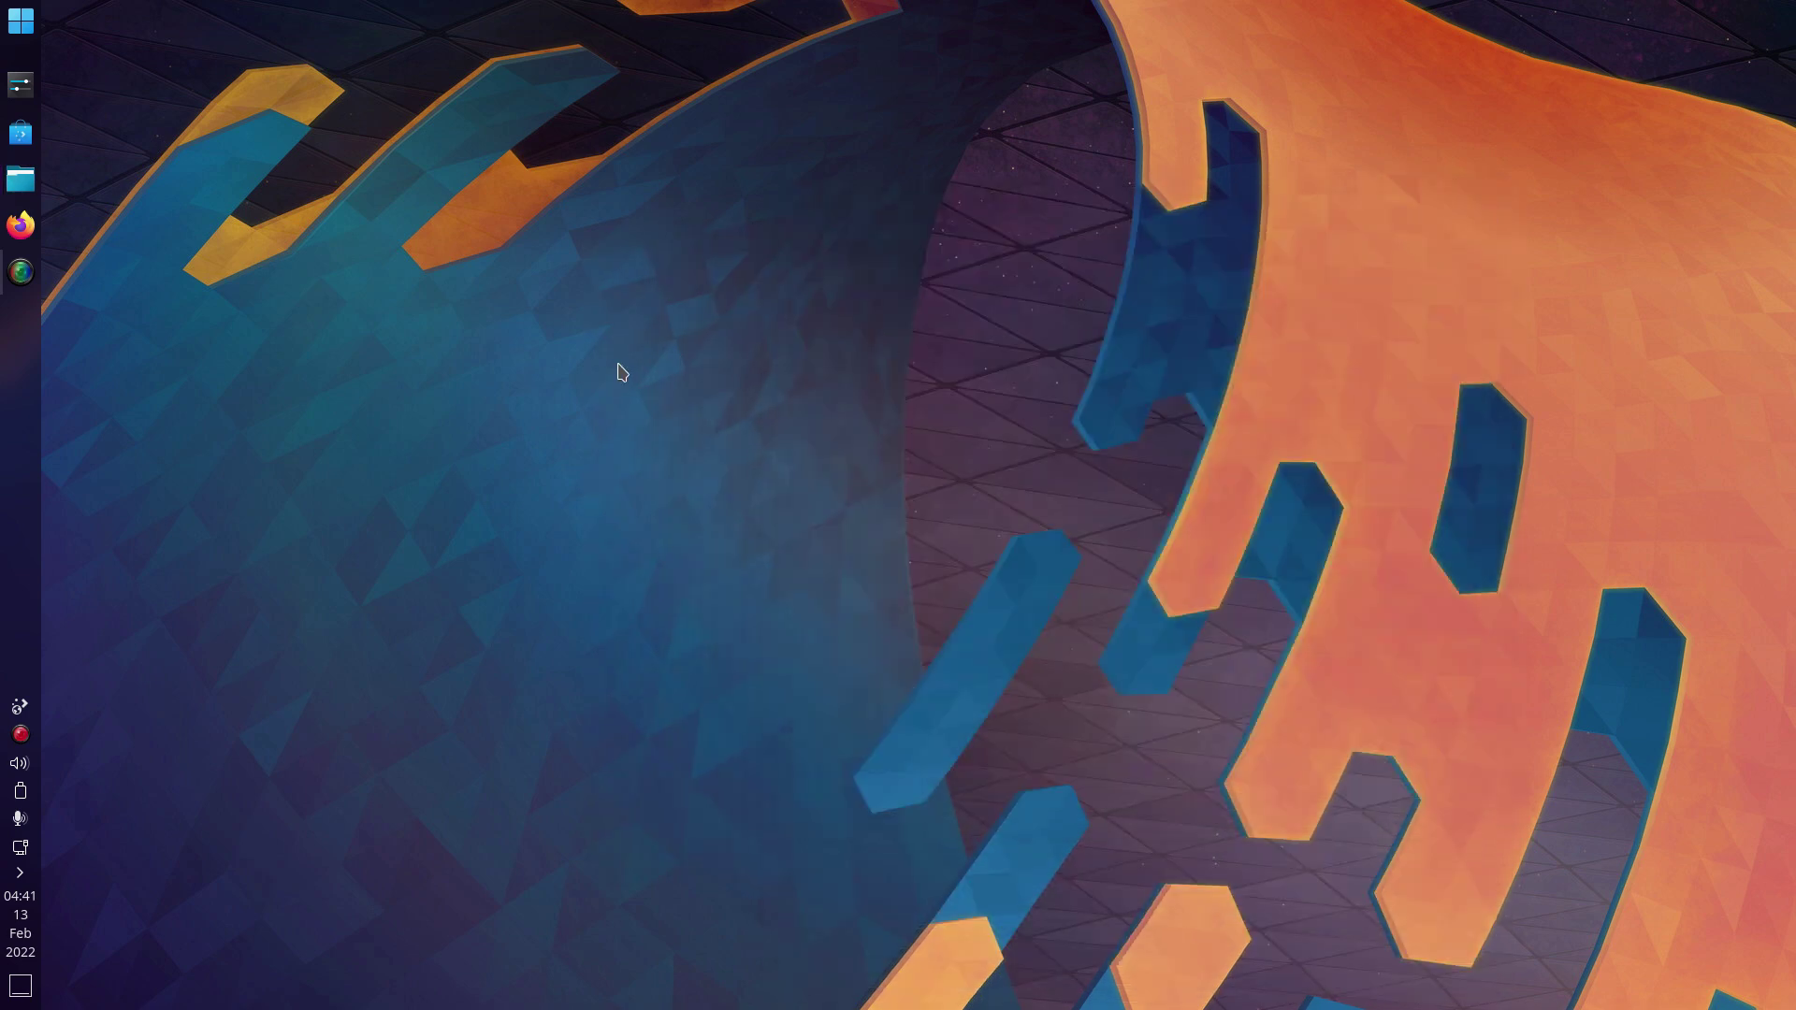
pyautogui.click(20, 20)
pyautogui.click(21, 21)
pyautogui.click(21, 20)
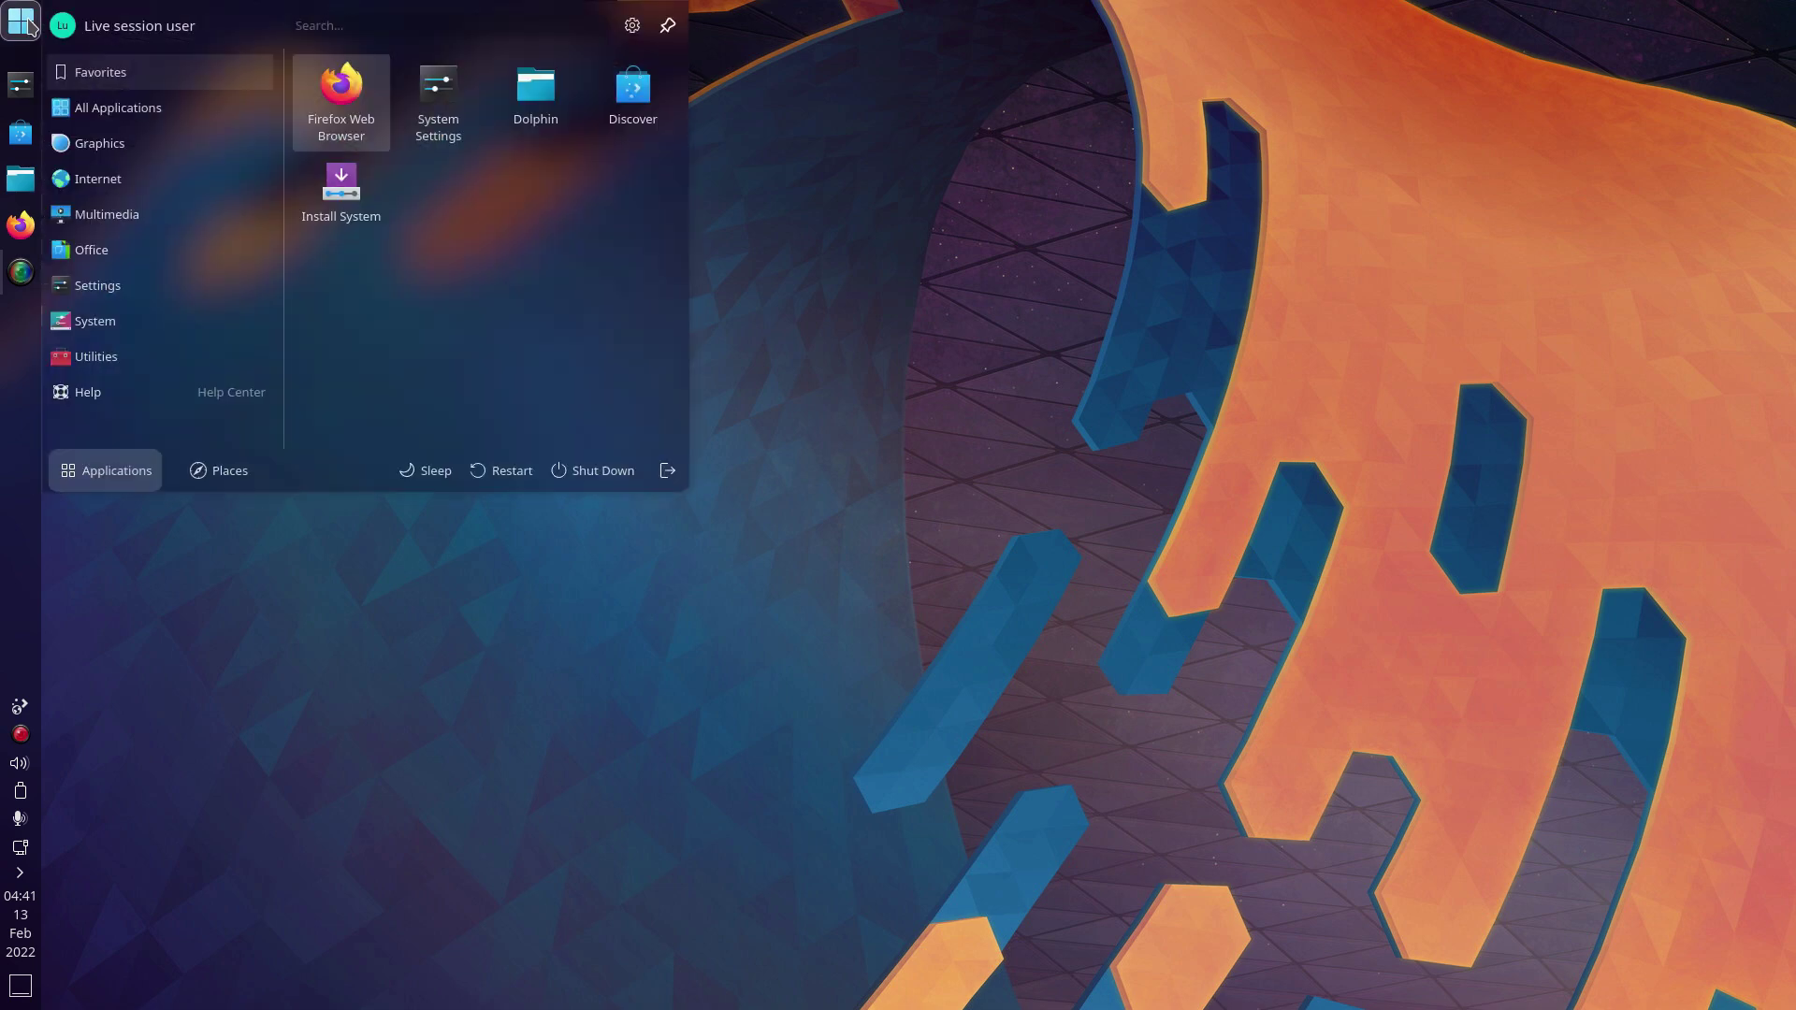
pyautogui.click(21, 20)
# From the desktop's wallpaper settings, search the new wallpaper plugins for animated and install Animated Image Wallpaper
pyautogui.rightClick(596, 468)
pyautogui.click(617, 474)
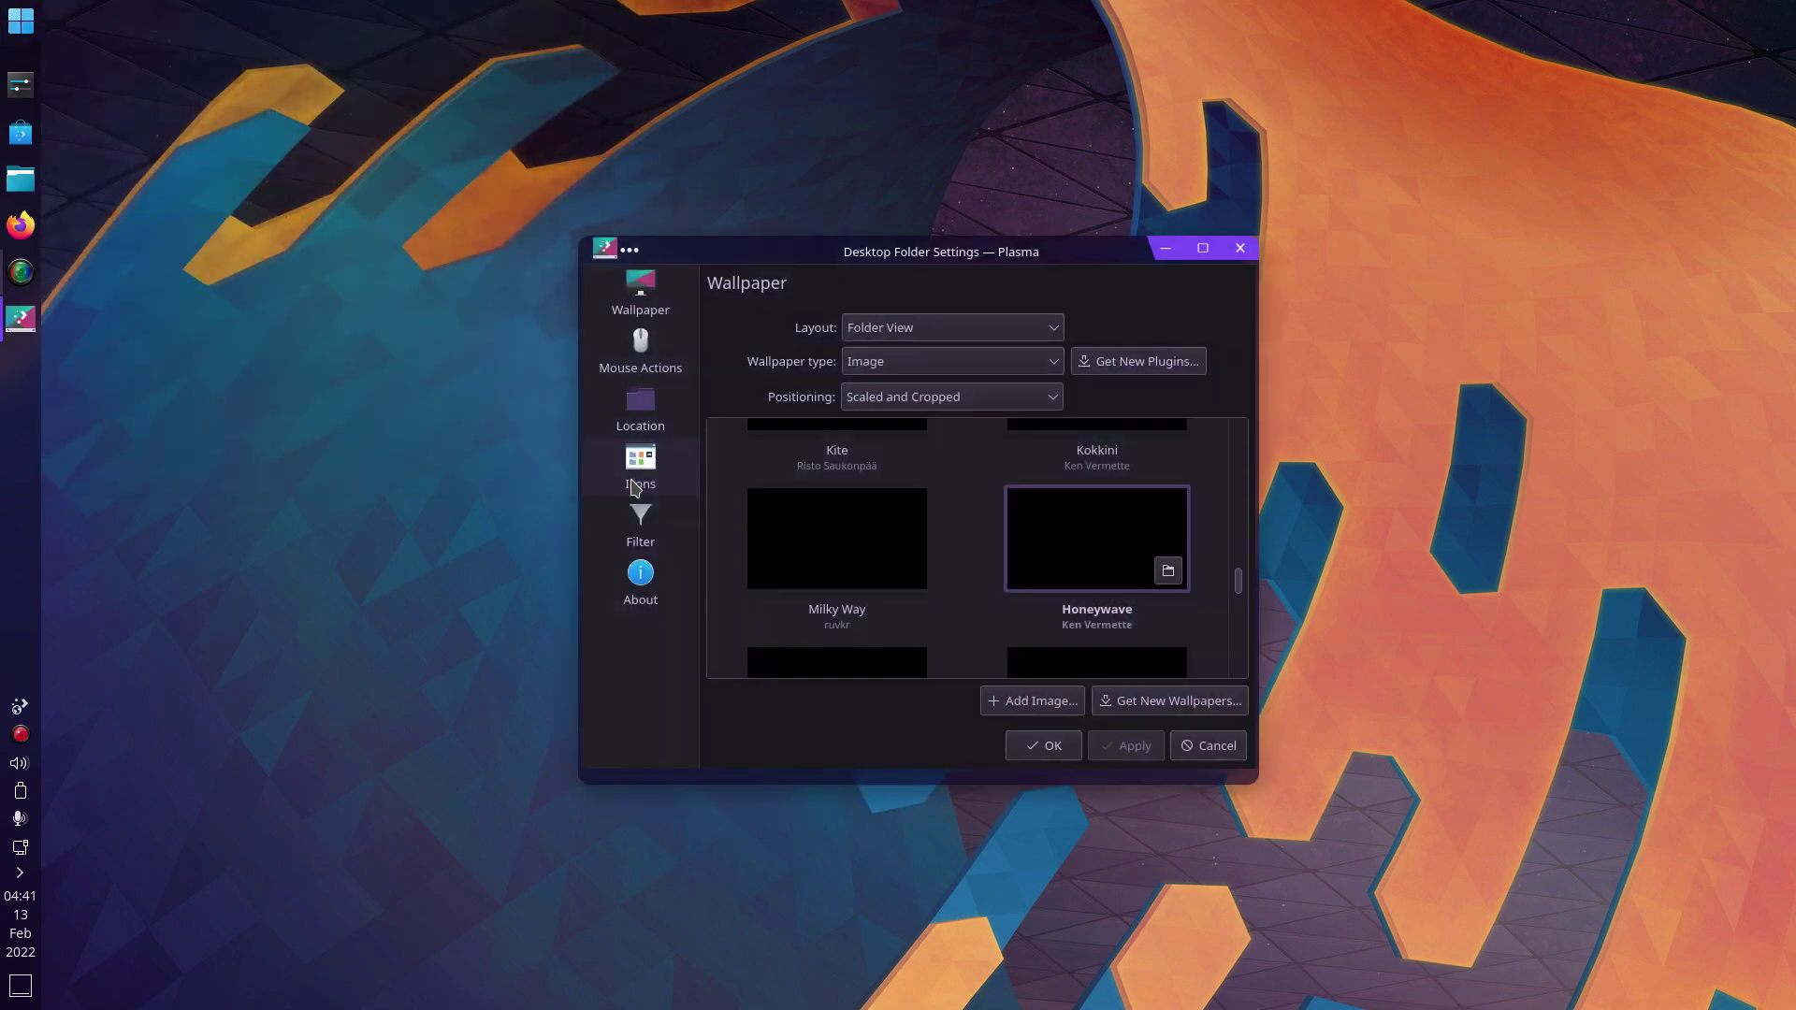
pyautogui.click(906, 363)
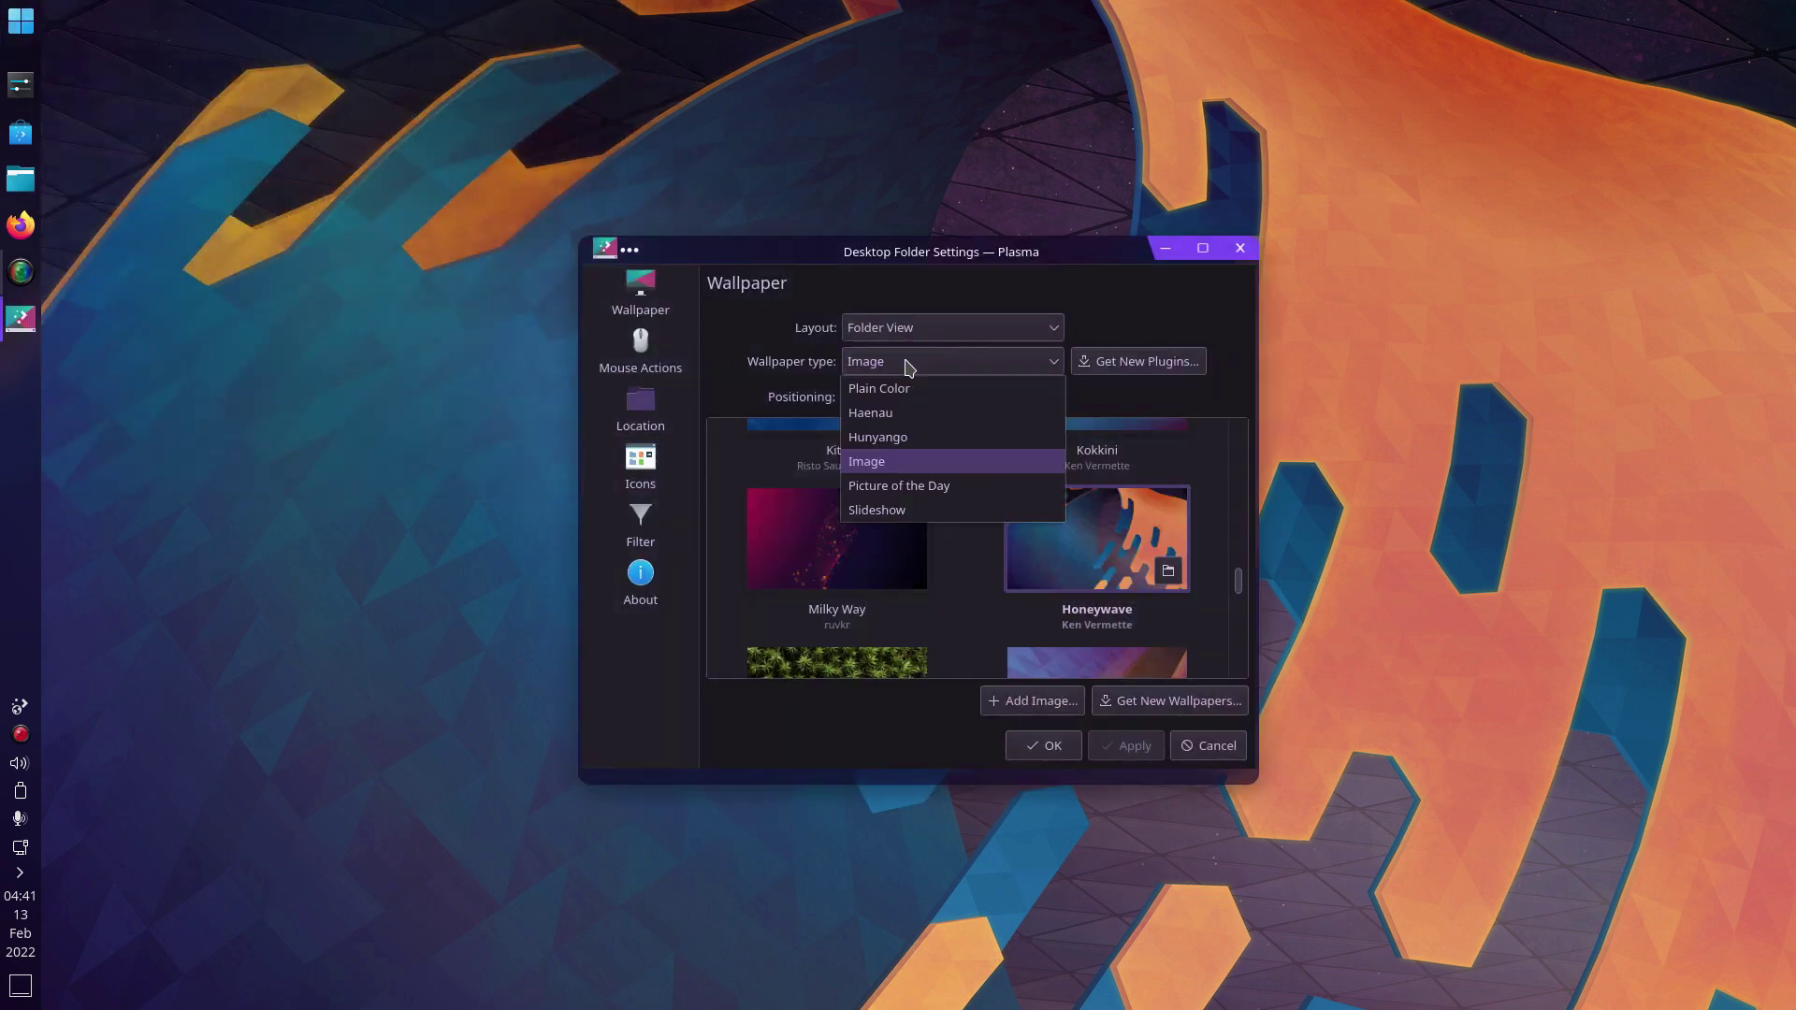
pyautogui.click(1164, 365)
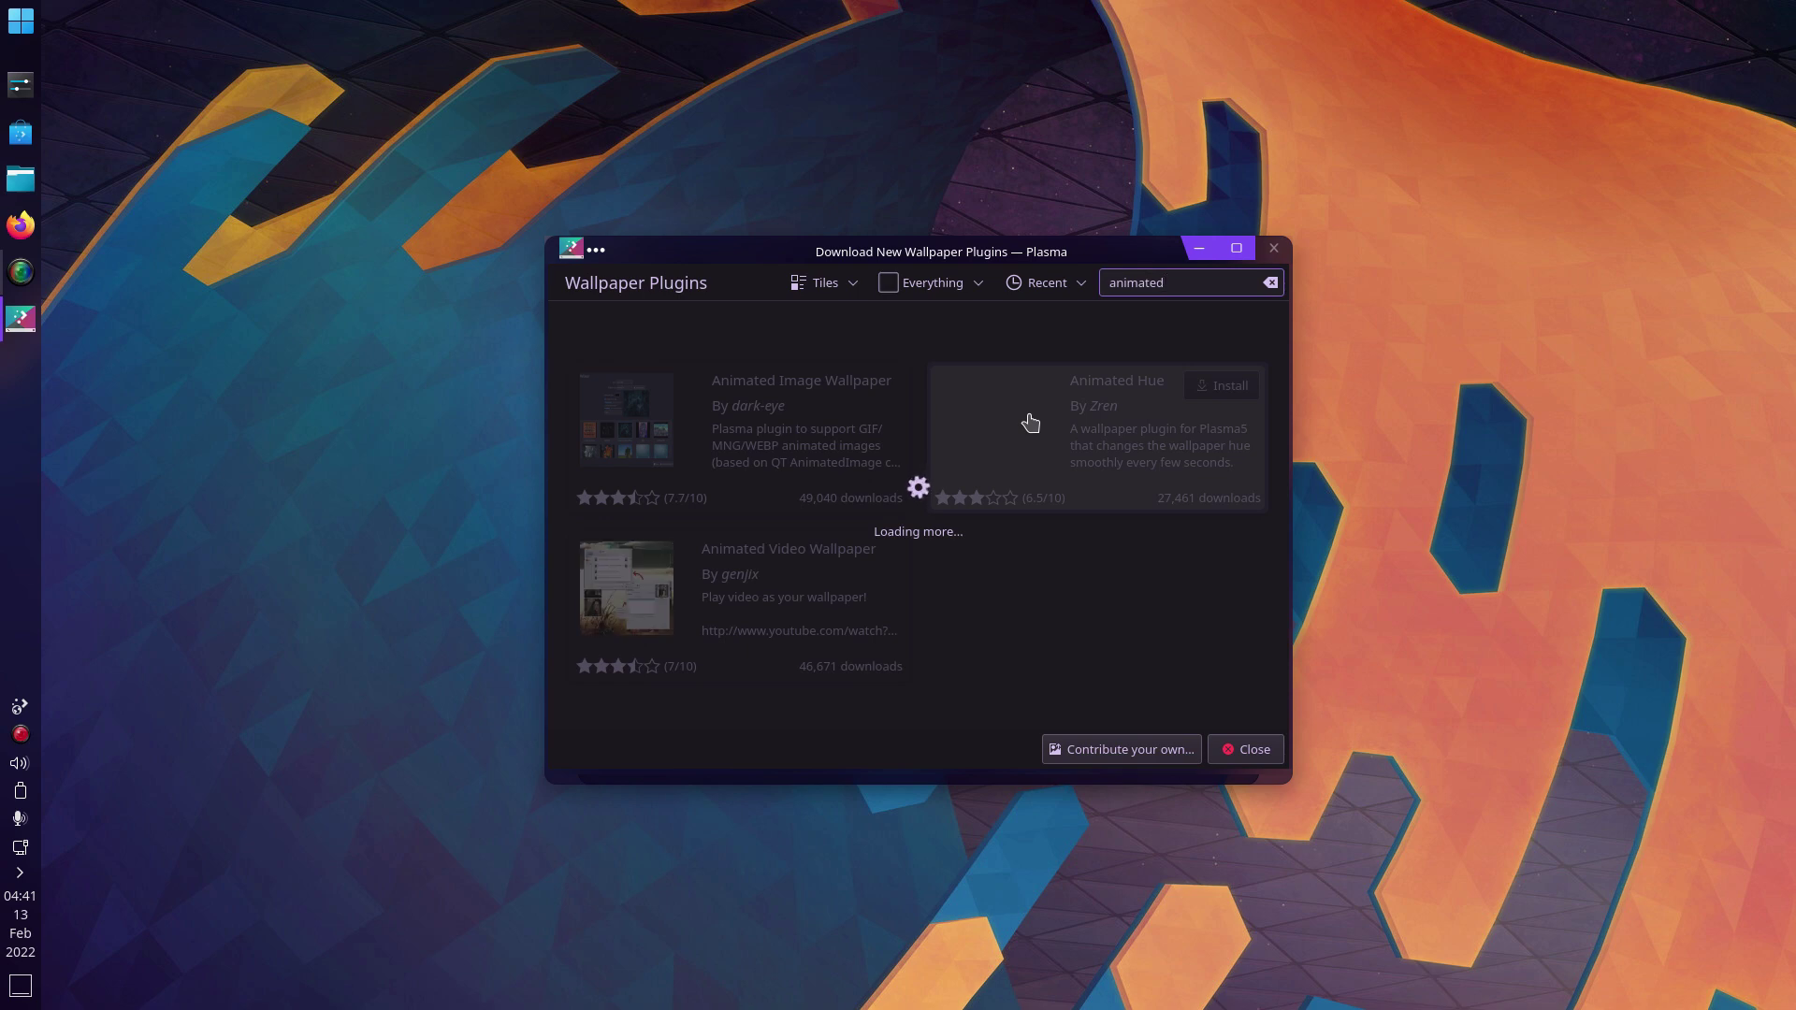
pyautogui.click(848, 383)
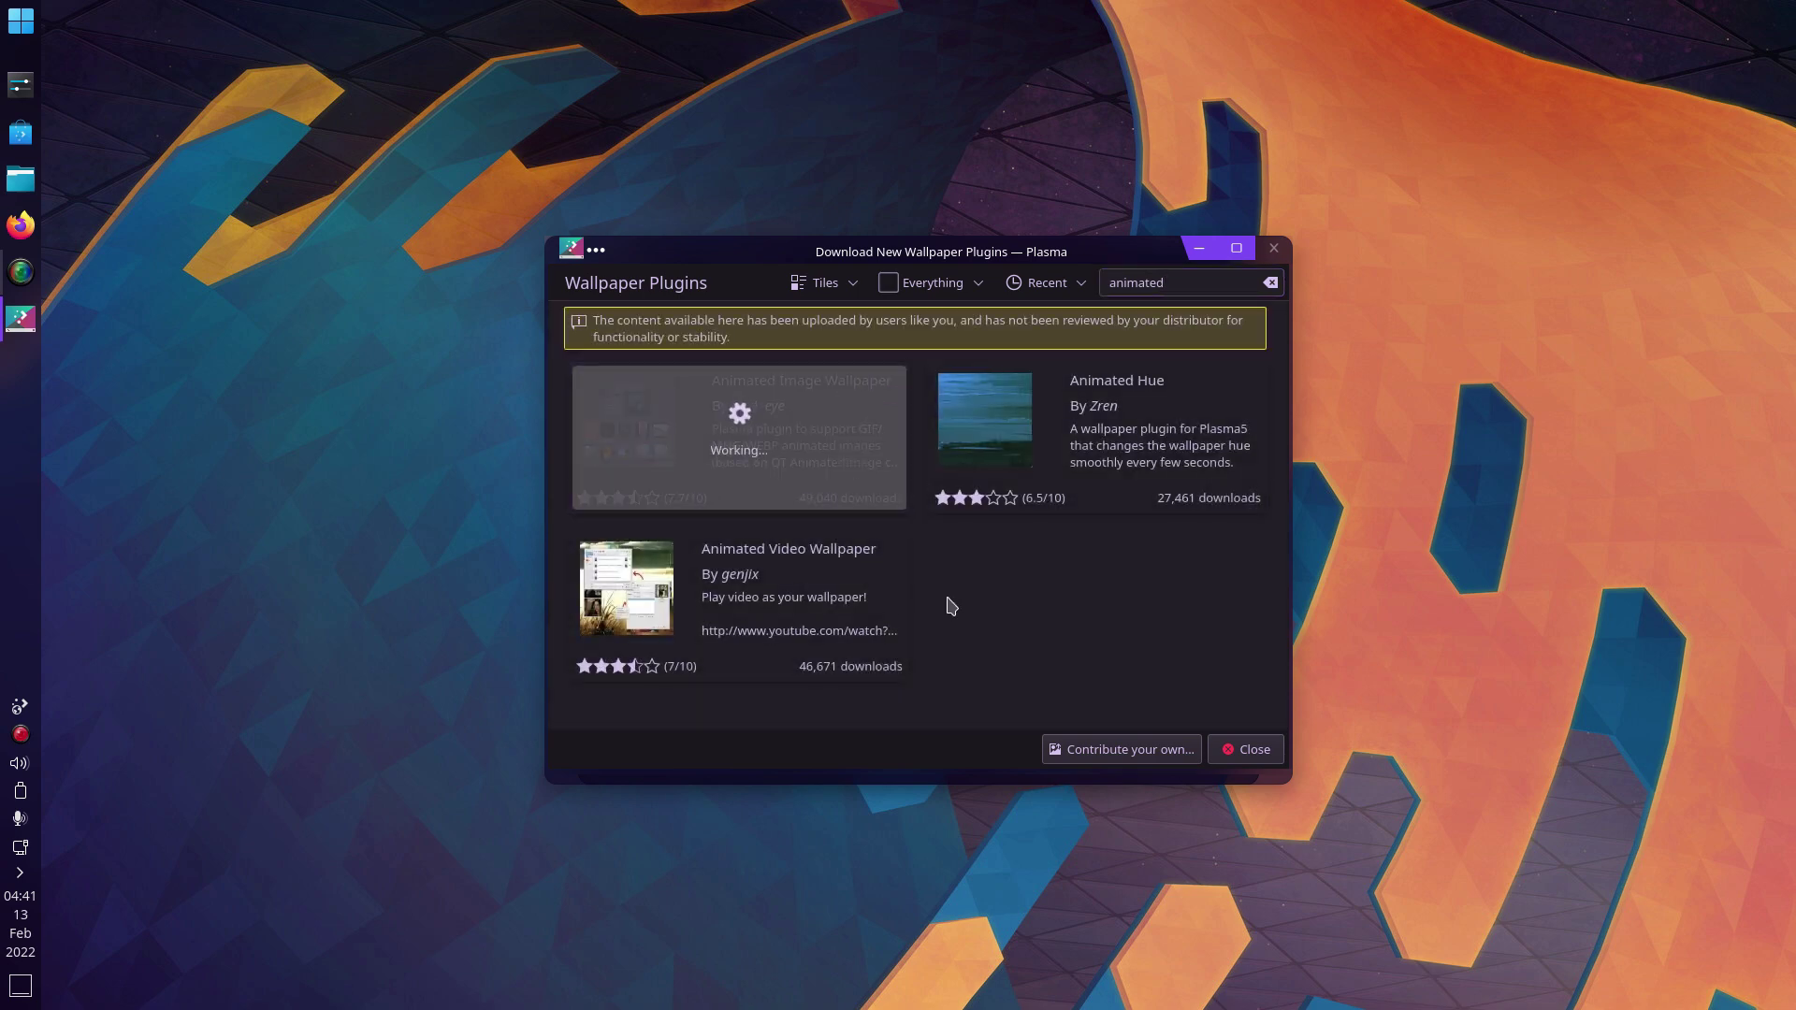
pyautogui.click(1231, 751)
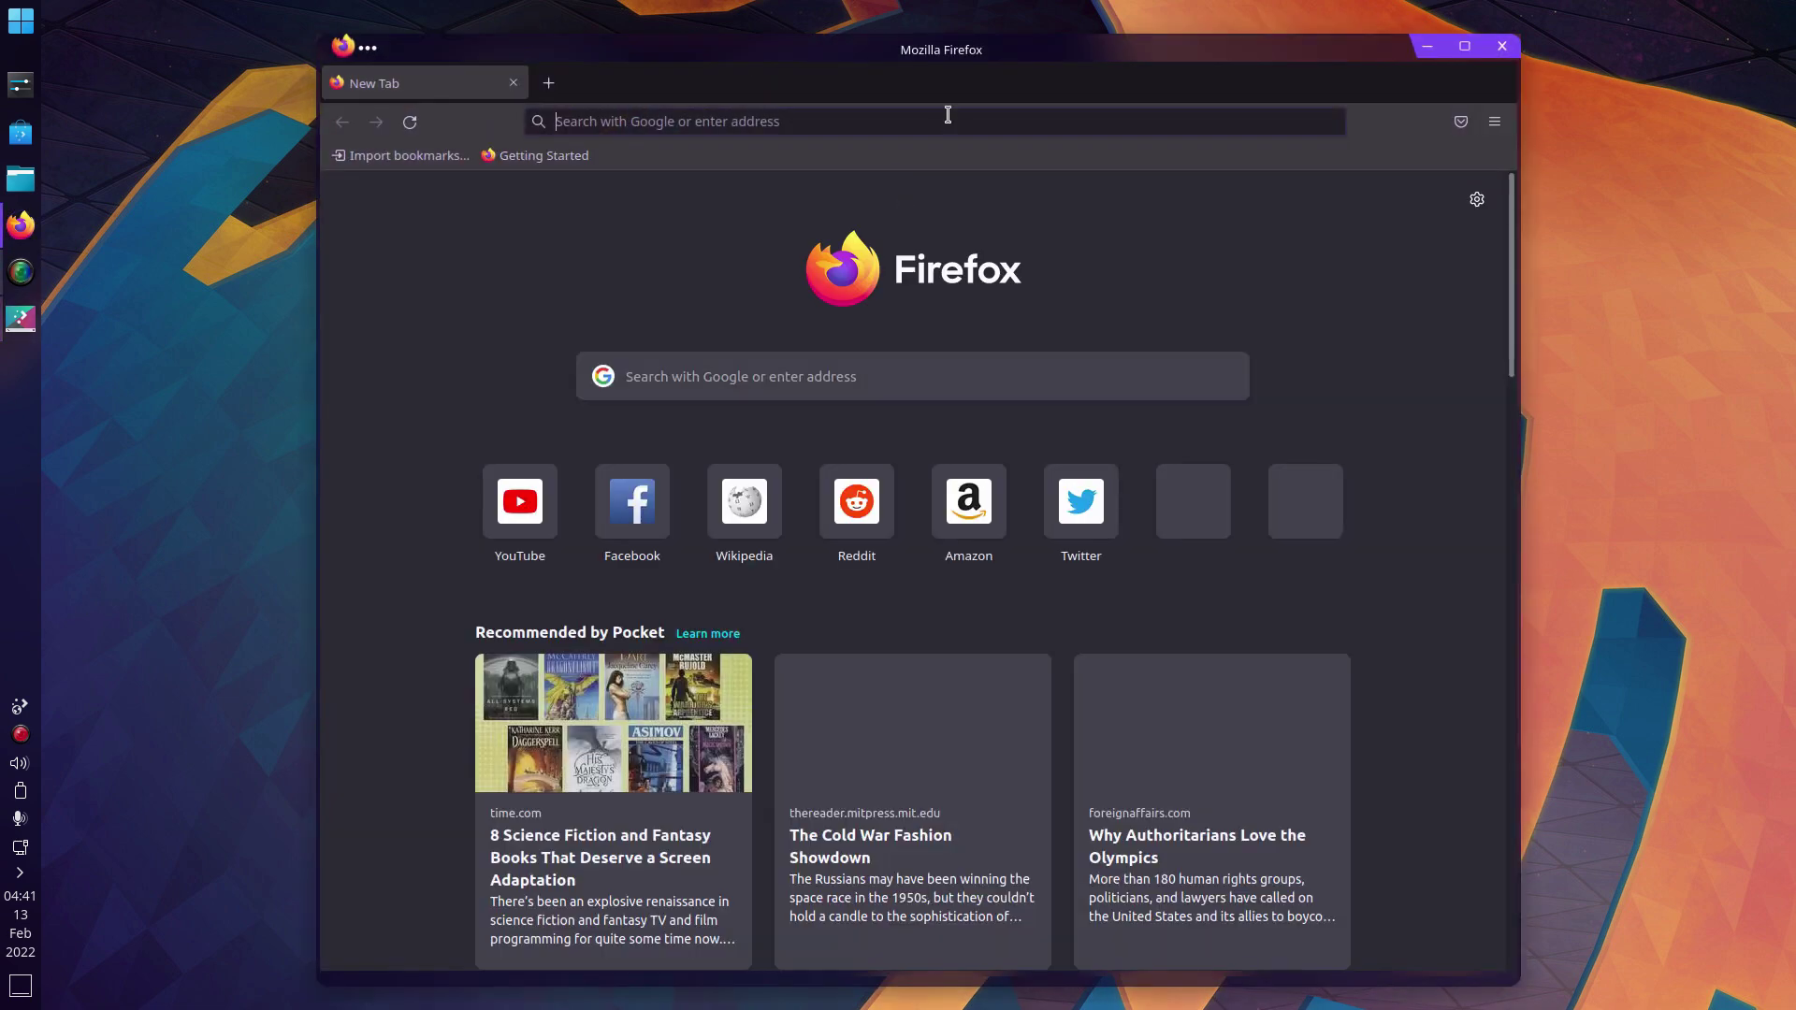
# In Firefox, search Google Images for gradient animation gif
pyautogui.click(948, 114)
pyautogui.write('gradient')
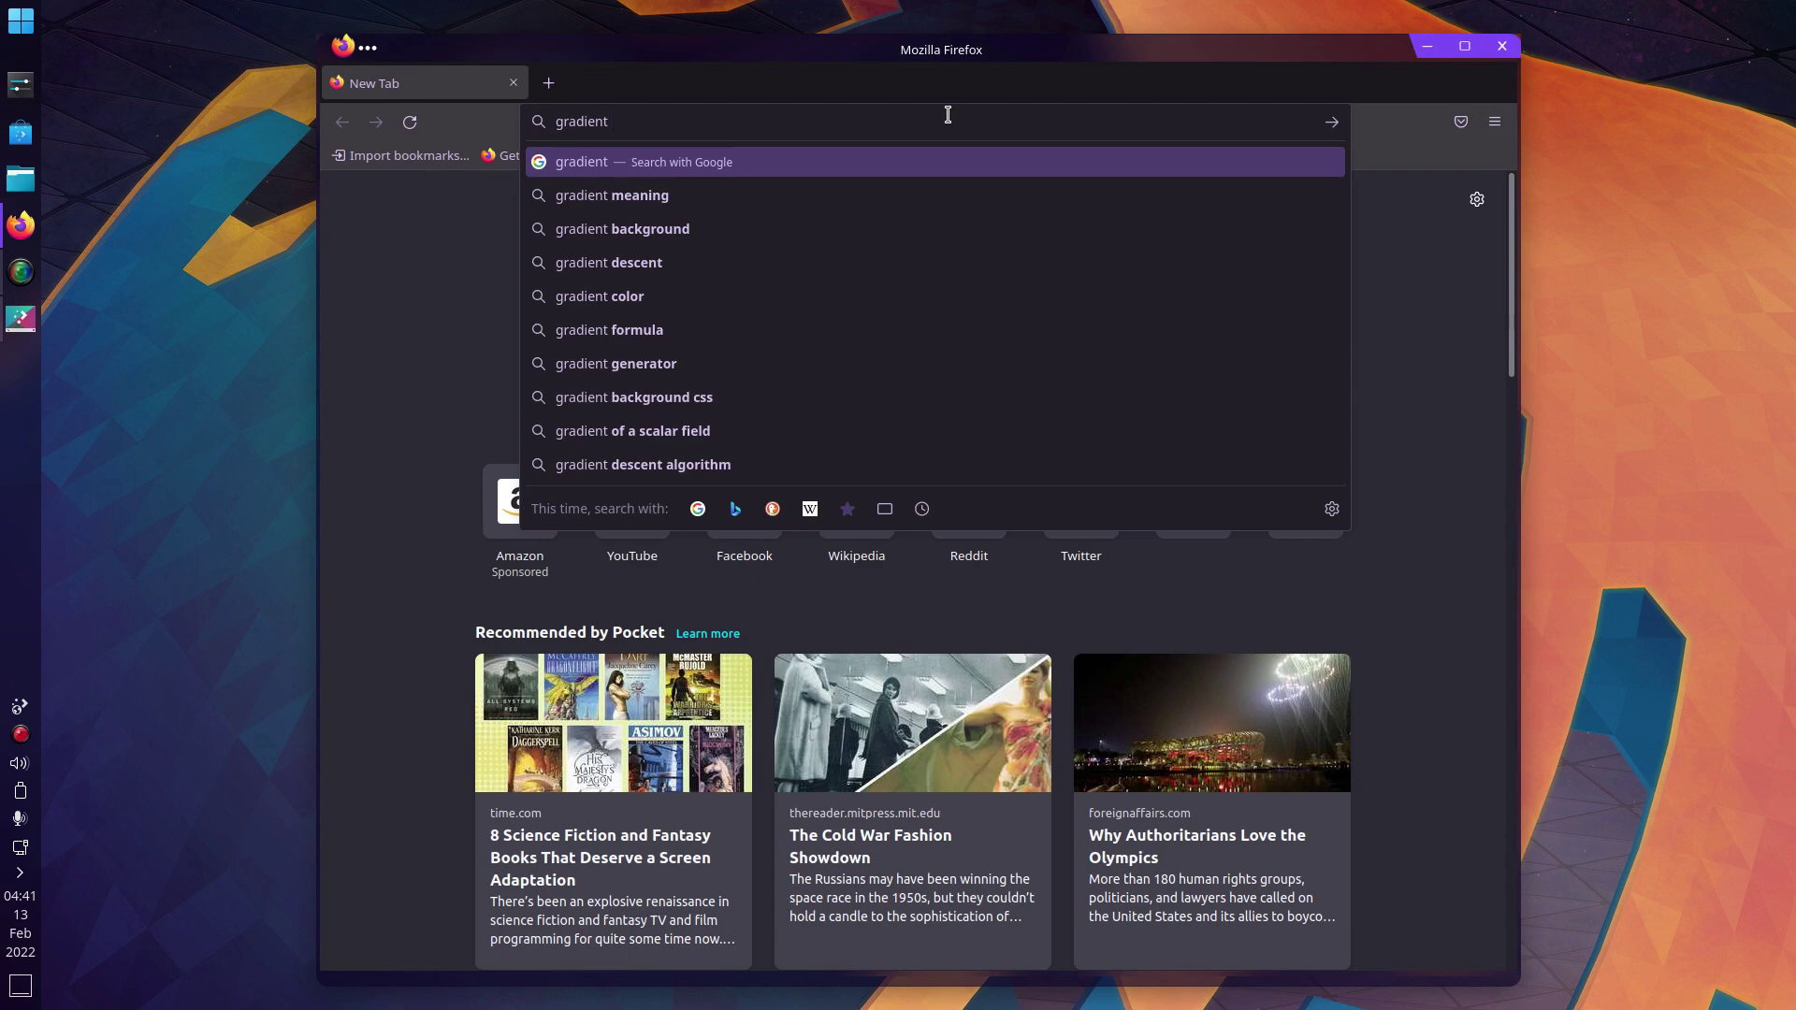
pyautogui.write(' animation gid')
pyautogui.press('BackSpace')
pyautogui.write('f')
pyautogui.press('Return')
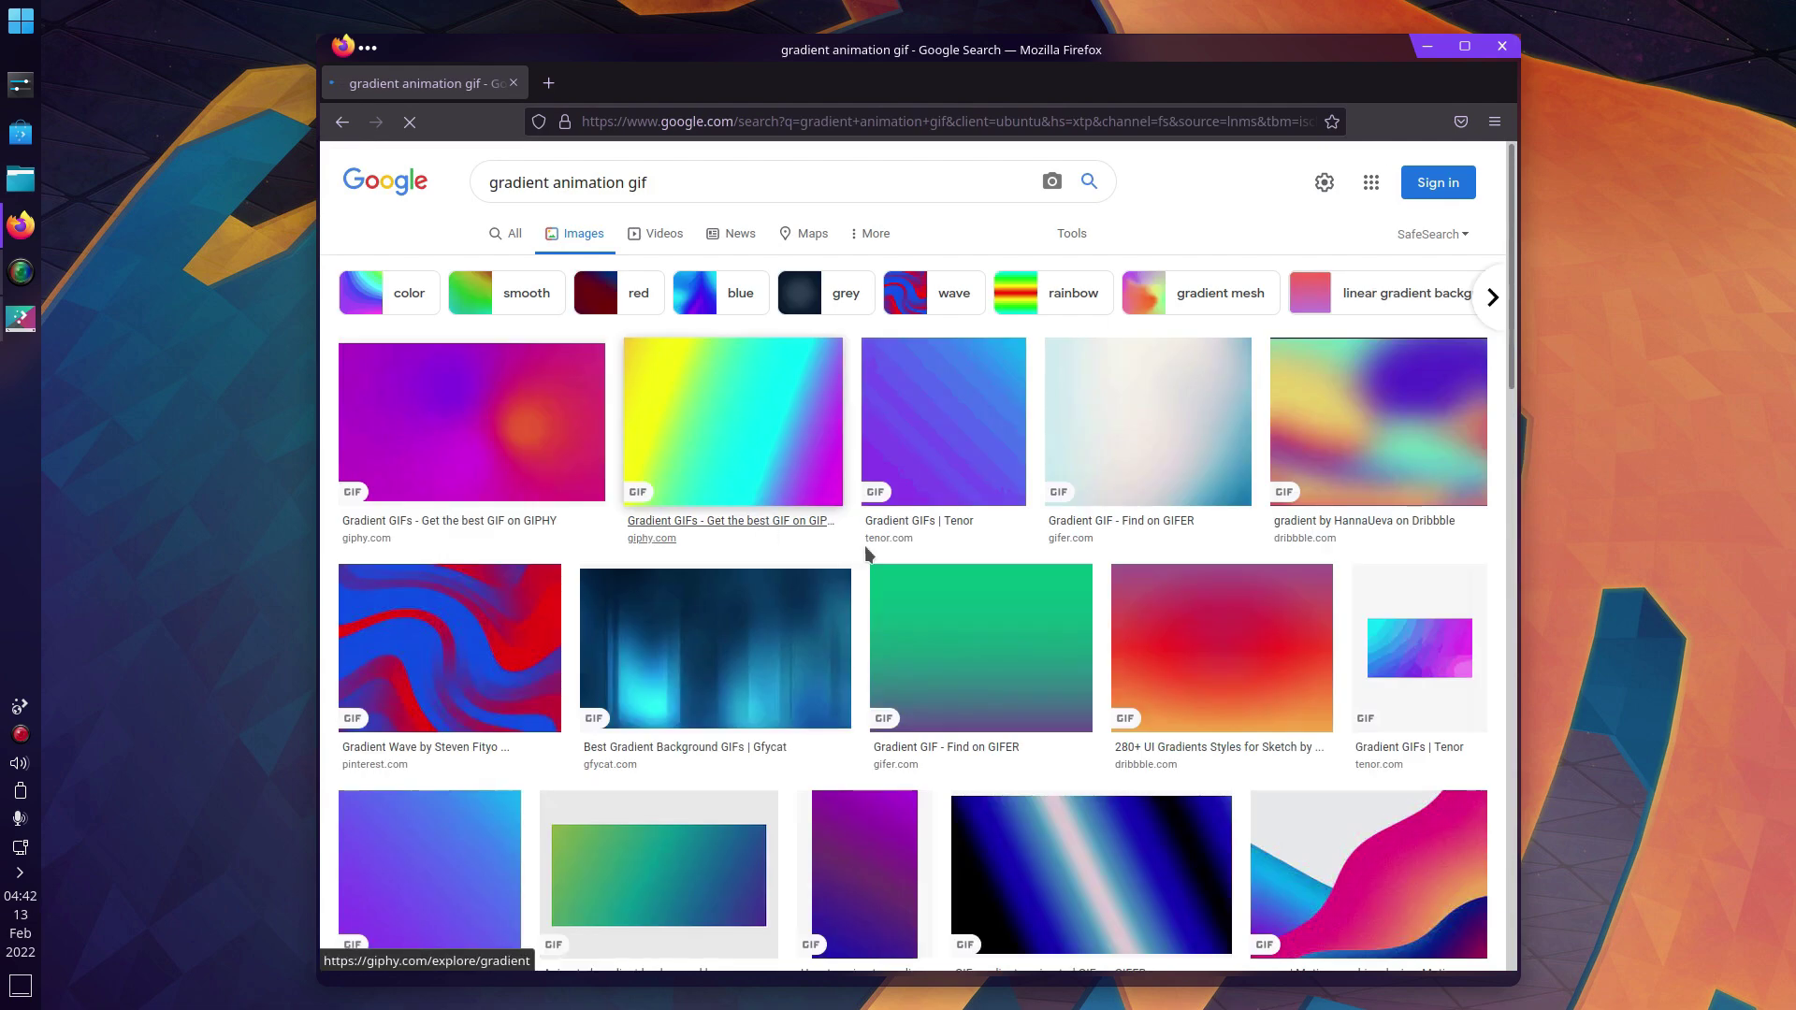
# Preview the Gradient background 03 GIF from the image results and maximize the browser window
pyautogui.scroll(-5, 924, 574)
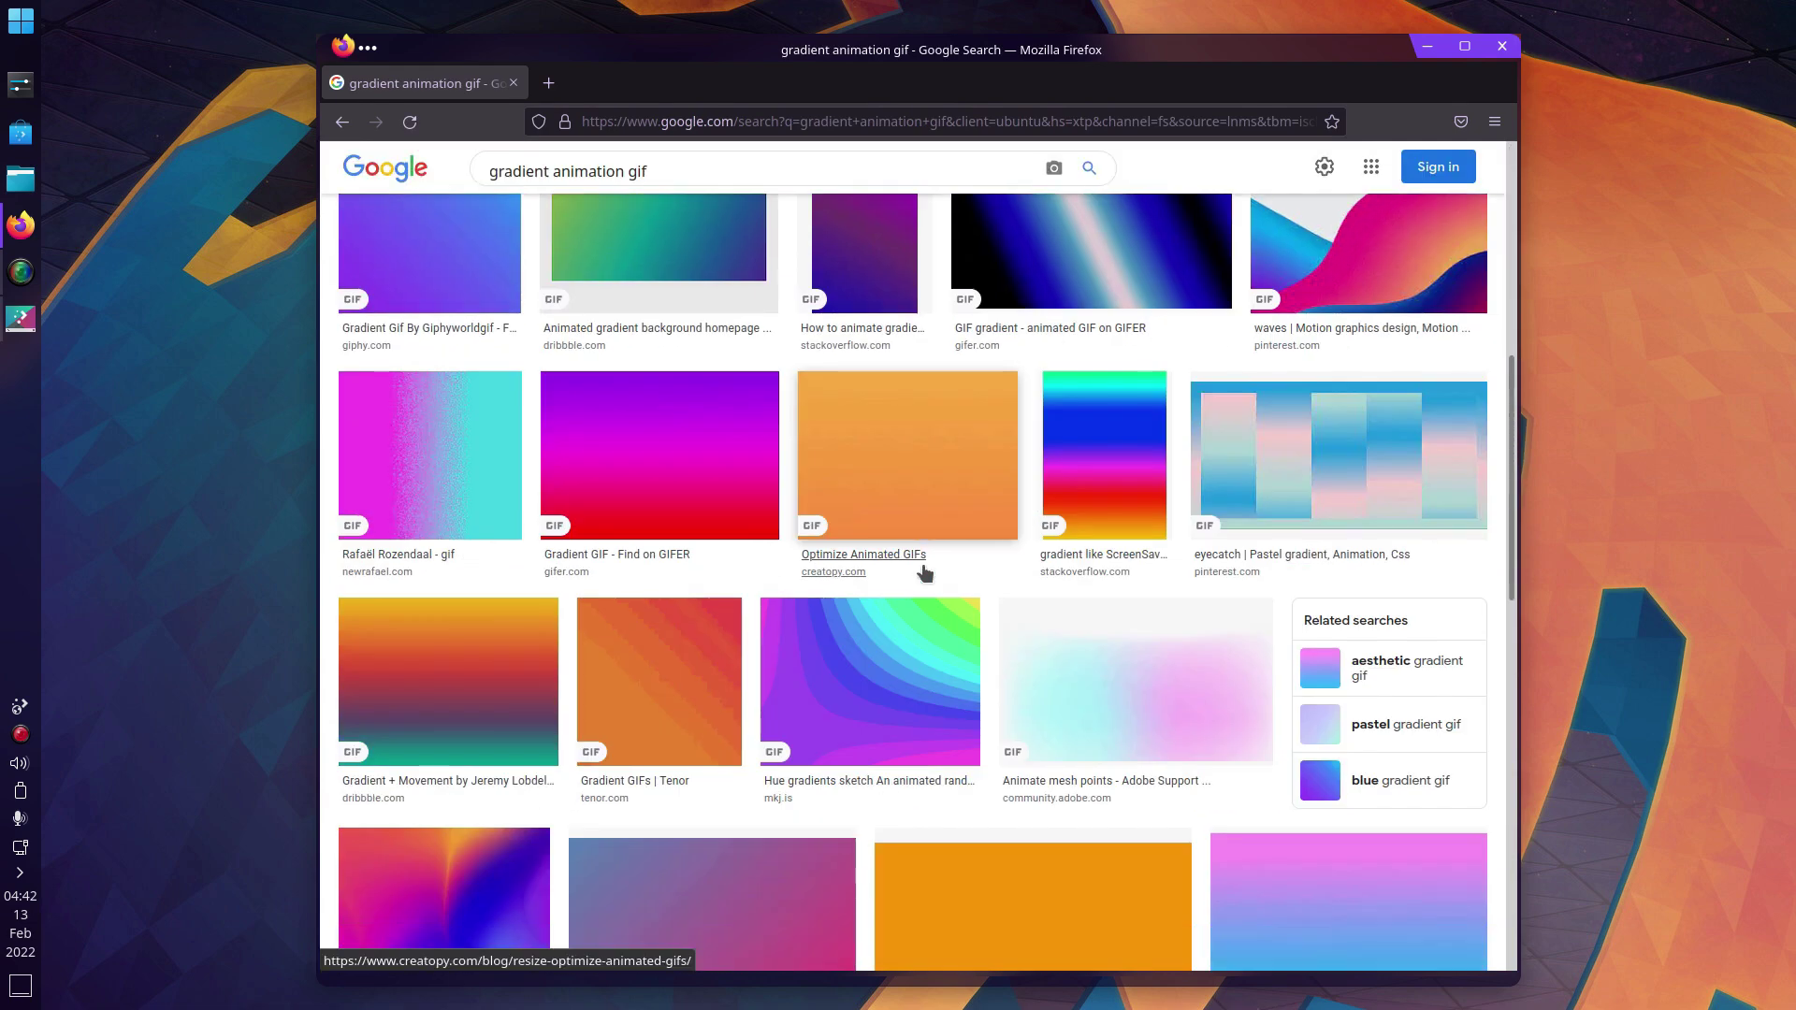
pyautogui.scroll(-2, 924, 574)
pyautogui.click(497, 633)
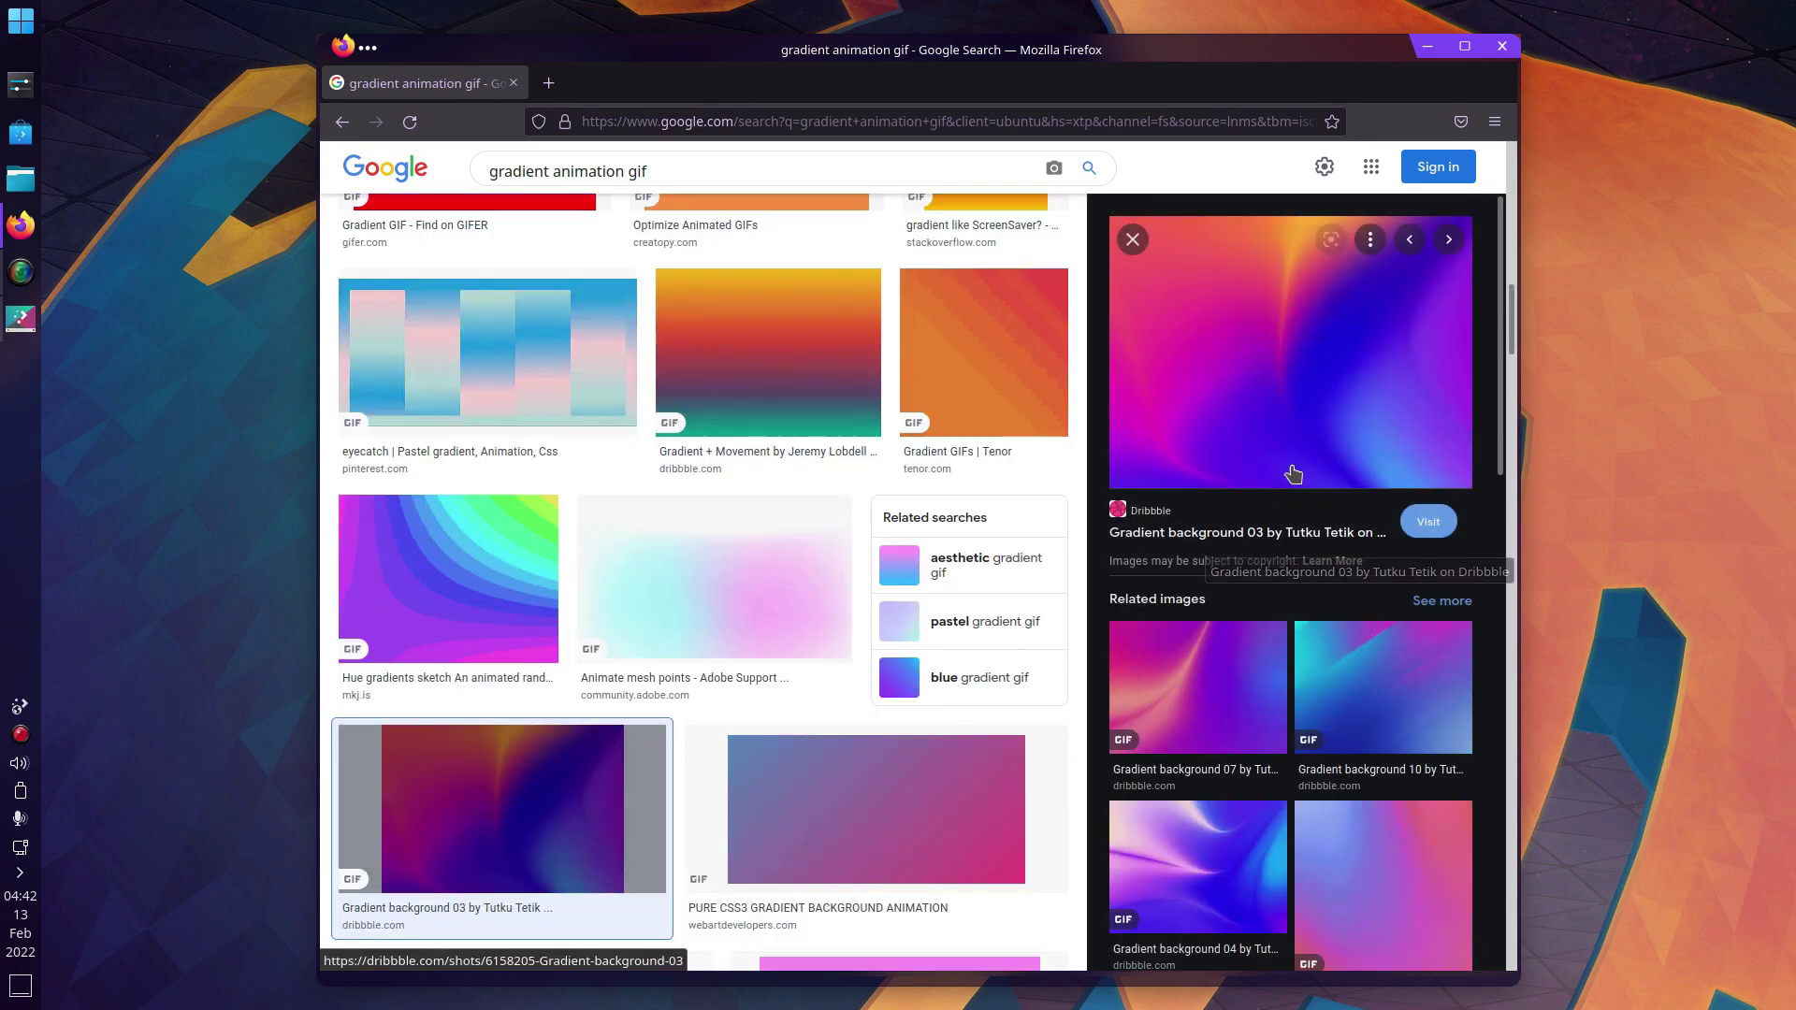
pyautogui.scroll(3, 565, 593)
pyautogui.scroll(-5, 565, 598)
pyautogui.click(1465, 46)
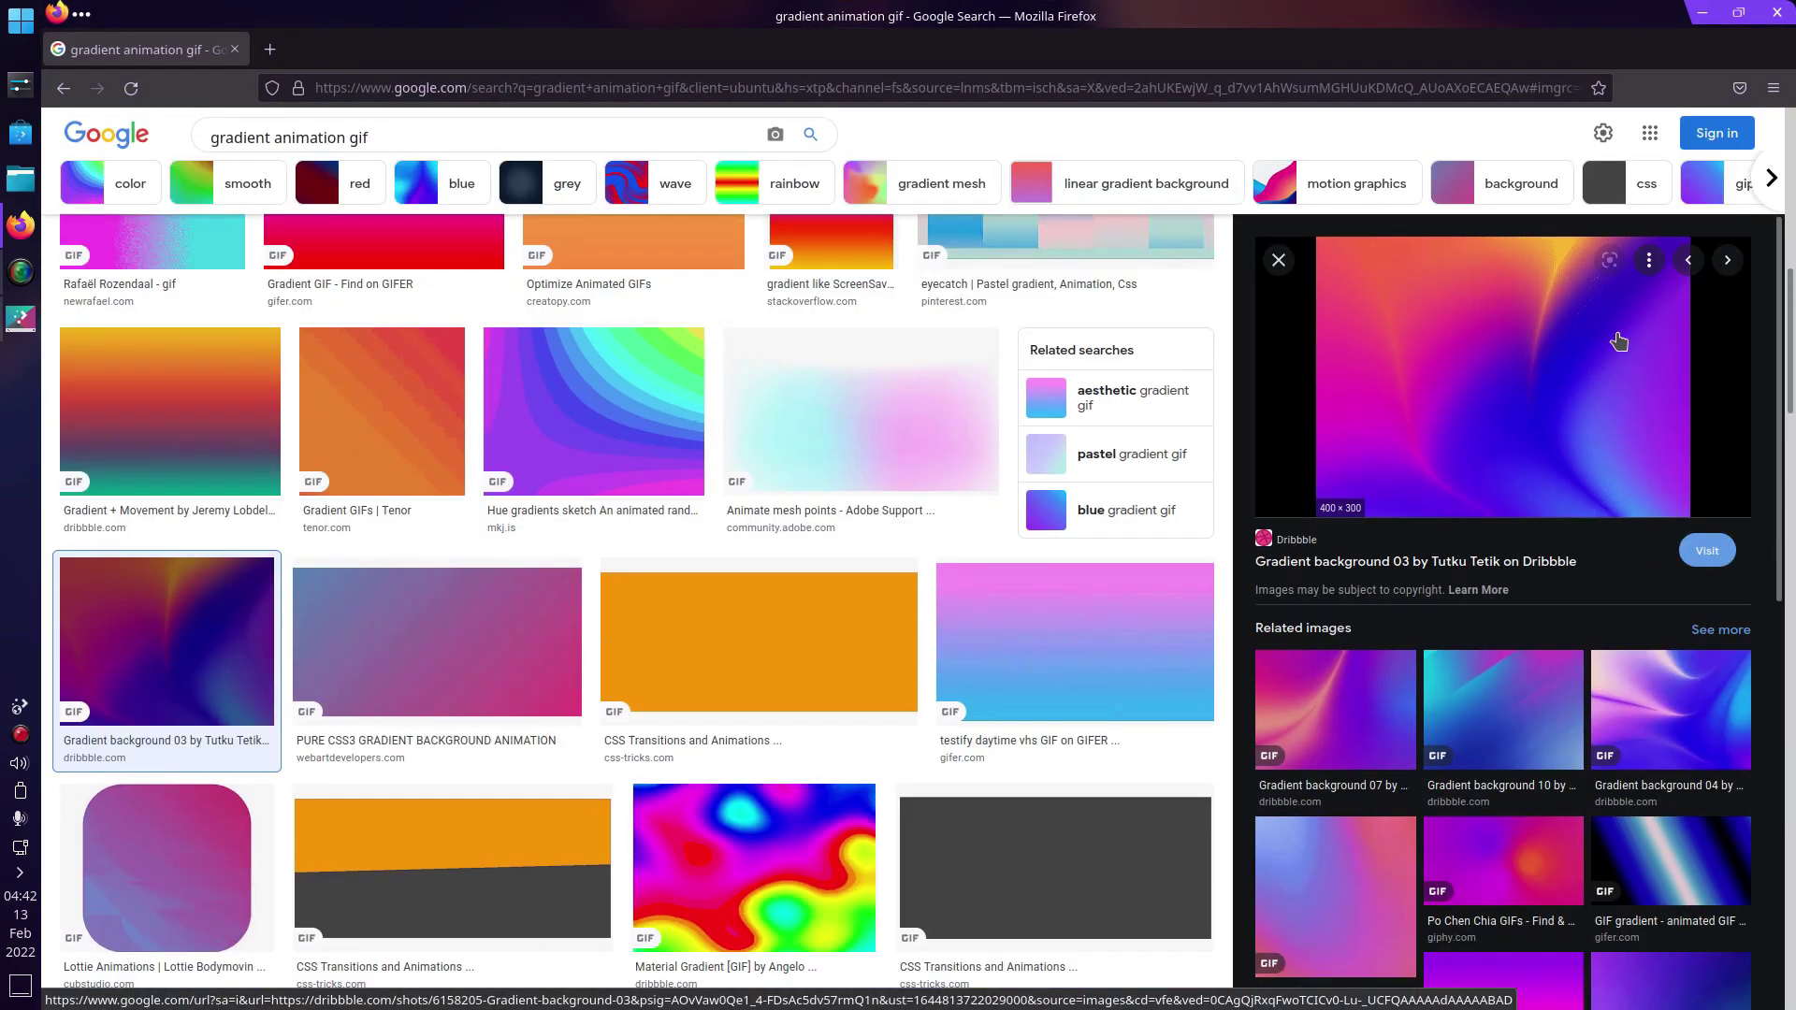
# Open the previewed gradient GIF by itself, save it as bg_75.gif in Downloads and close Firefox
pyautogui.rightClick(1614, 376)
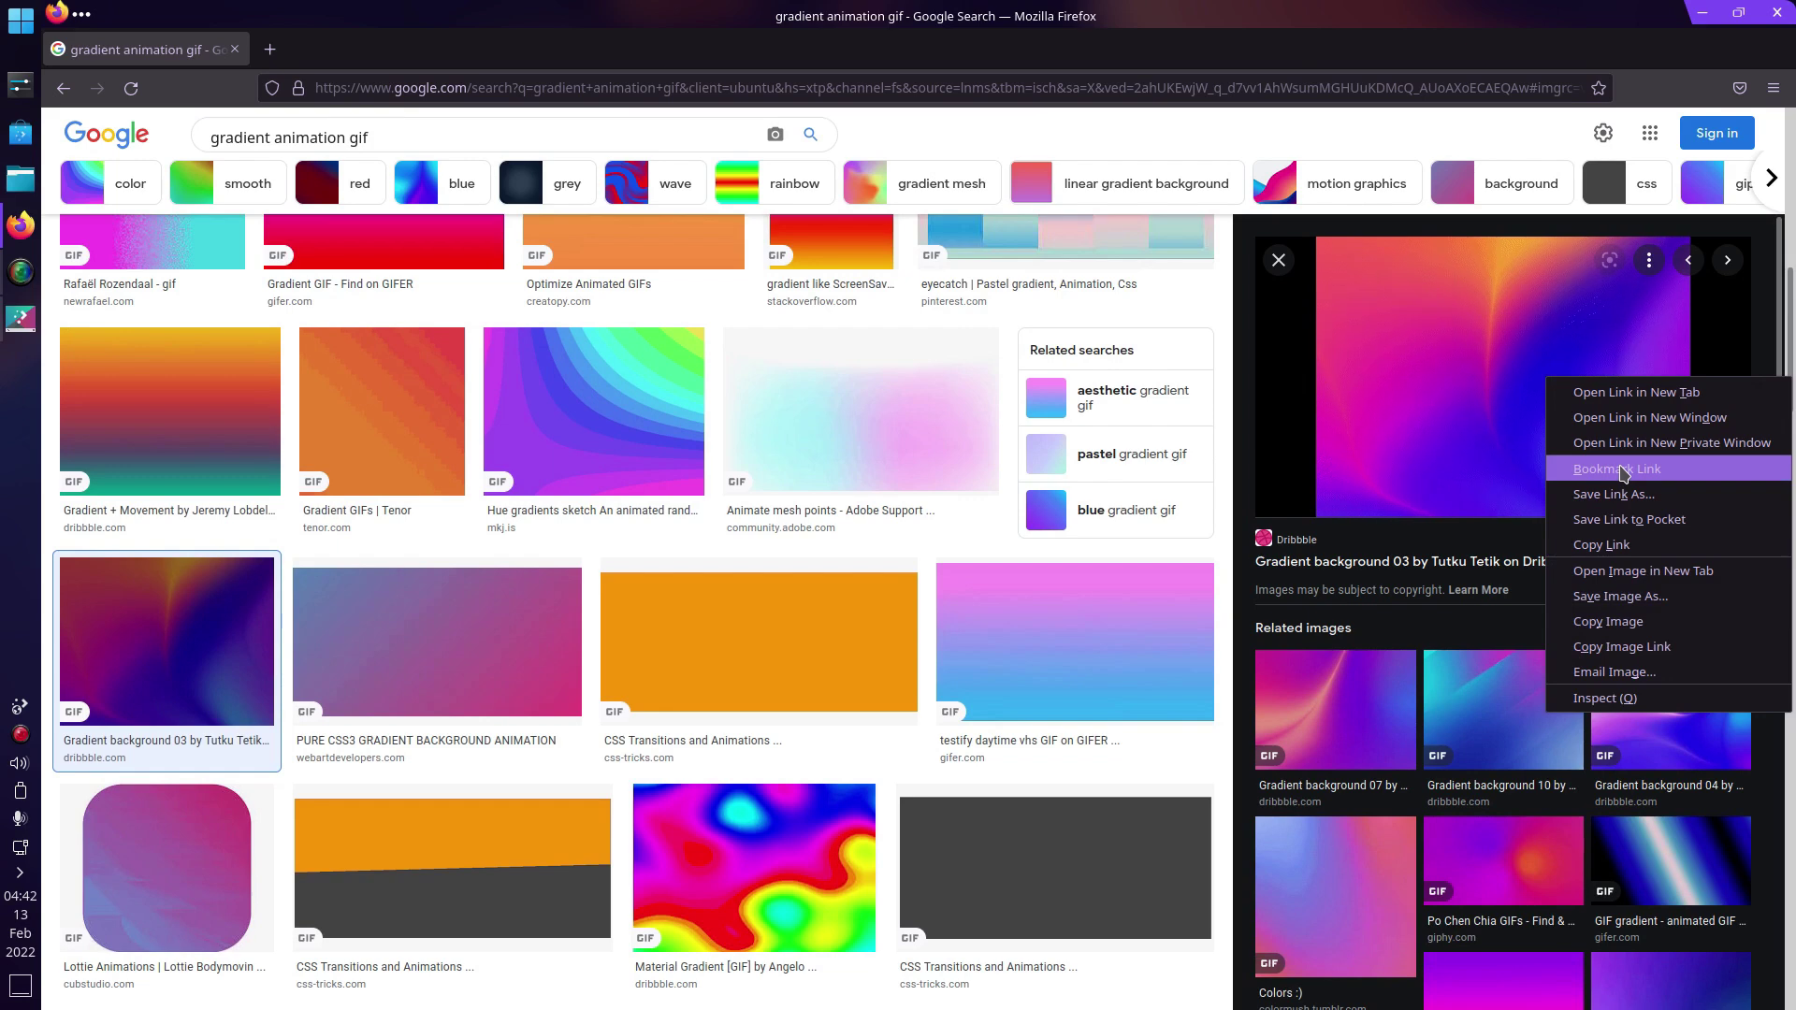
pyautogui.click(1625, 571)
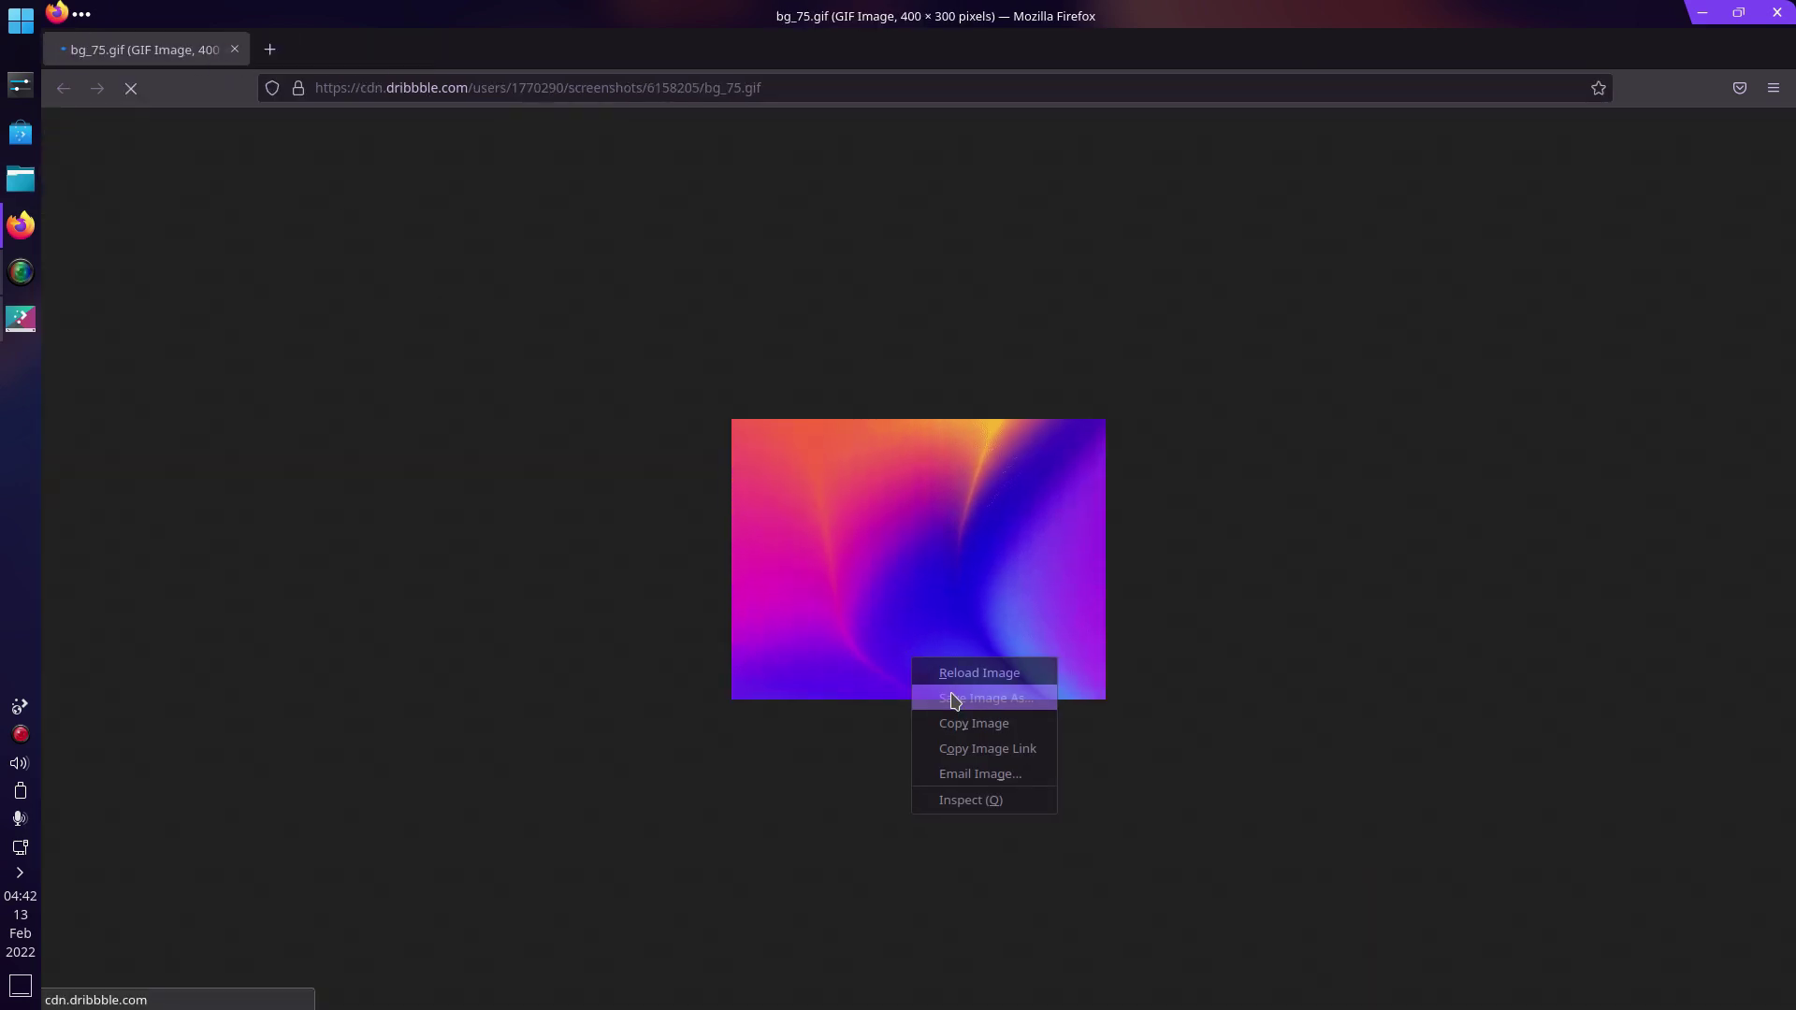
pyautogui.hotkey('ctrl', 's')
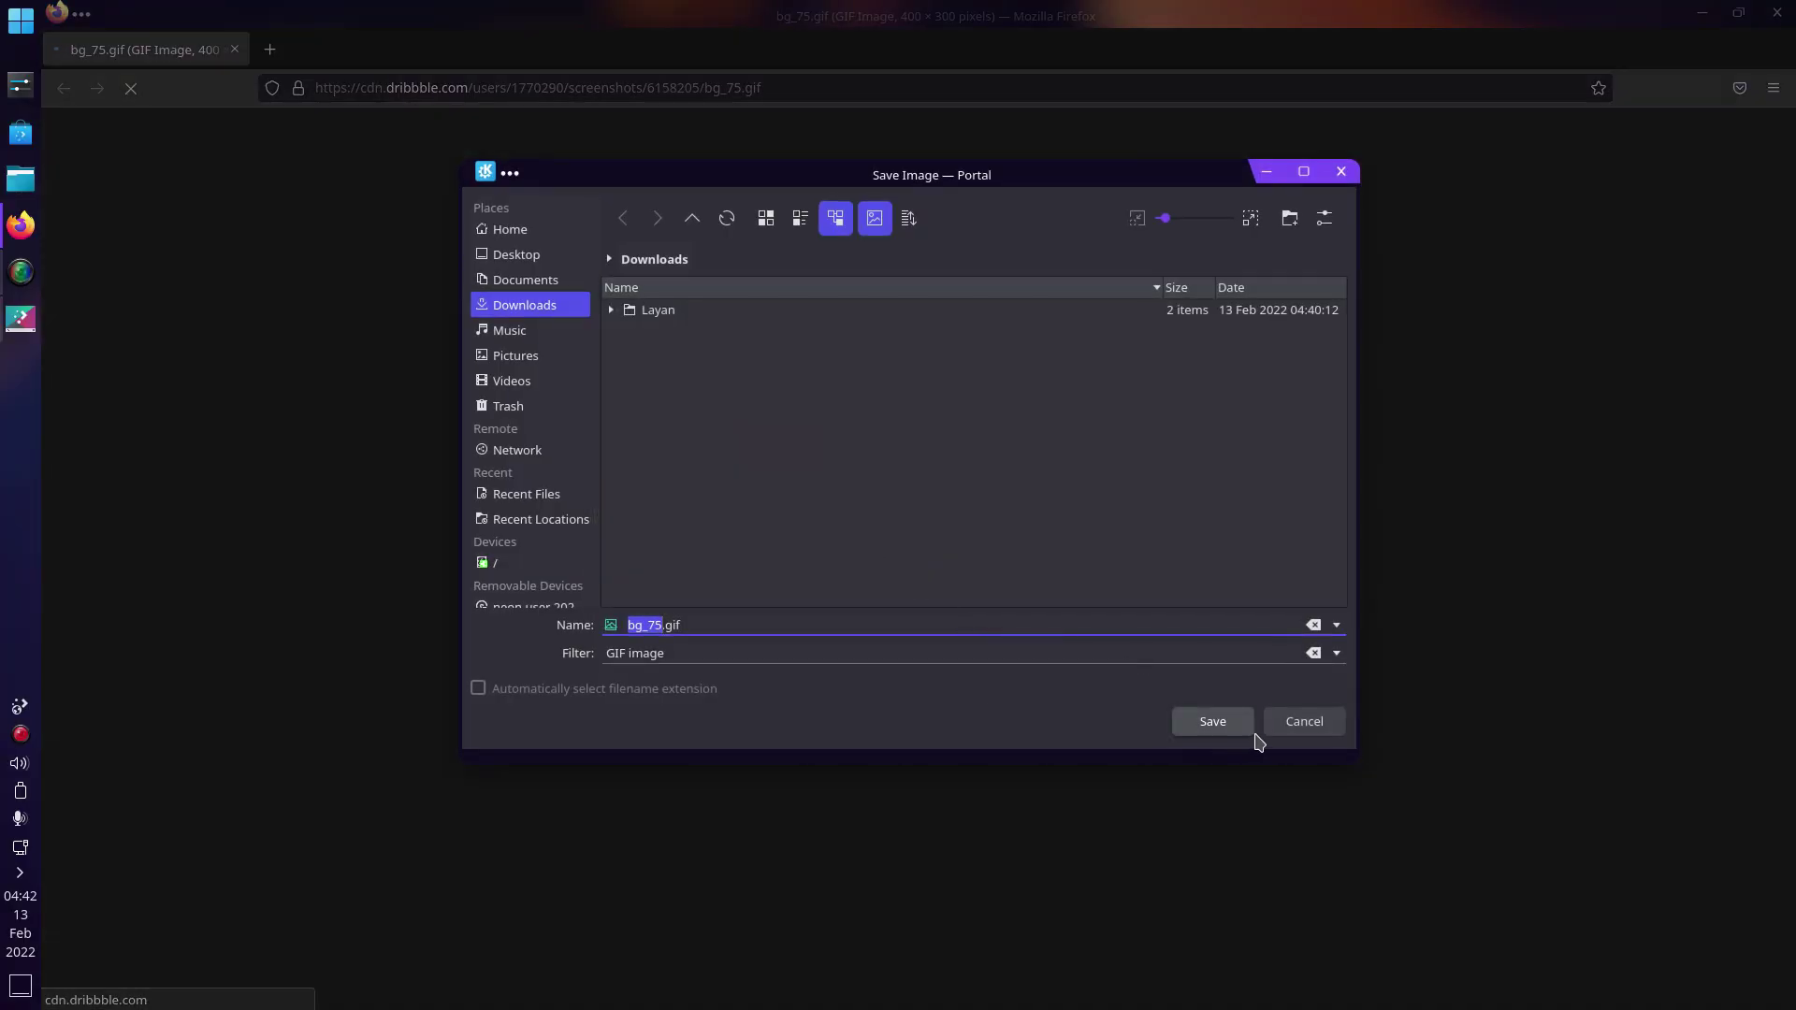
pyautogui.click(1248, 731)
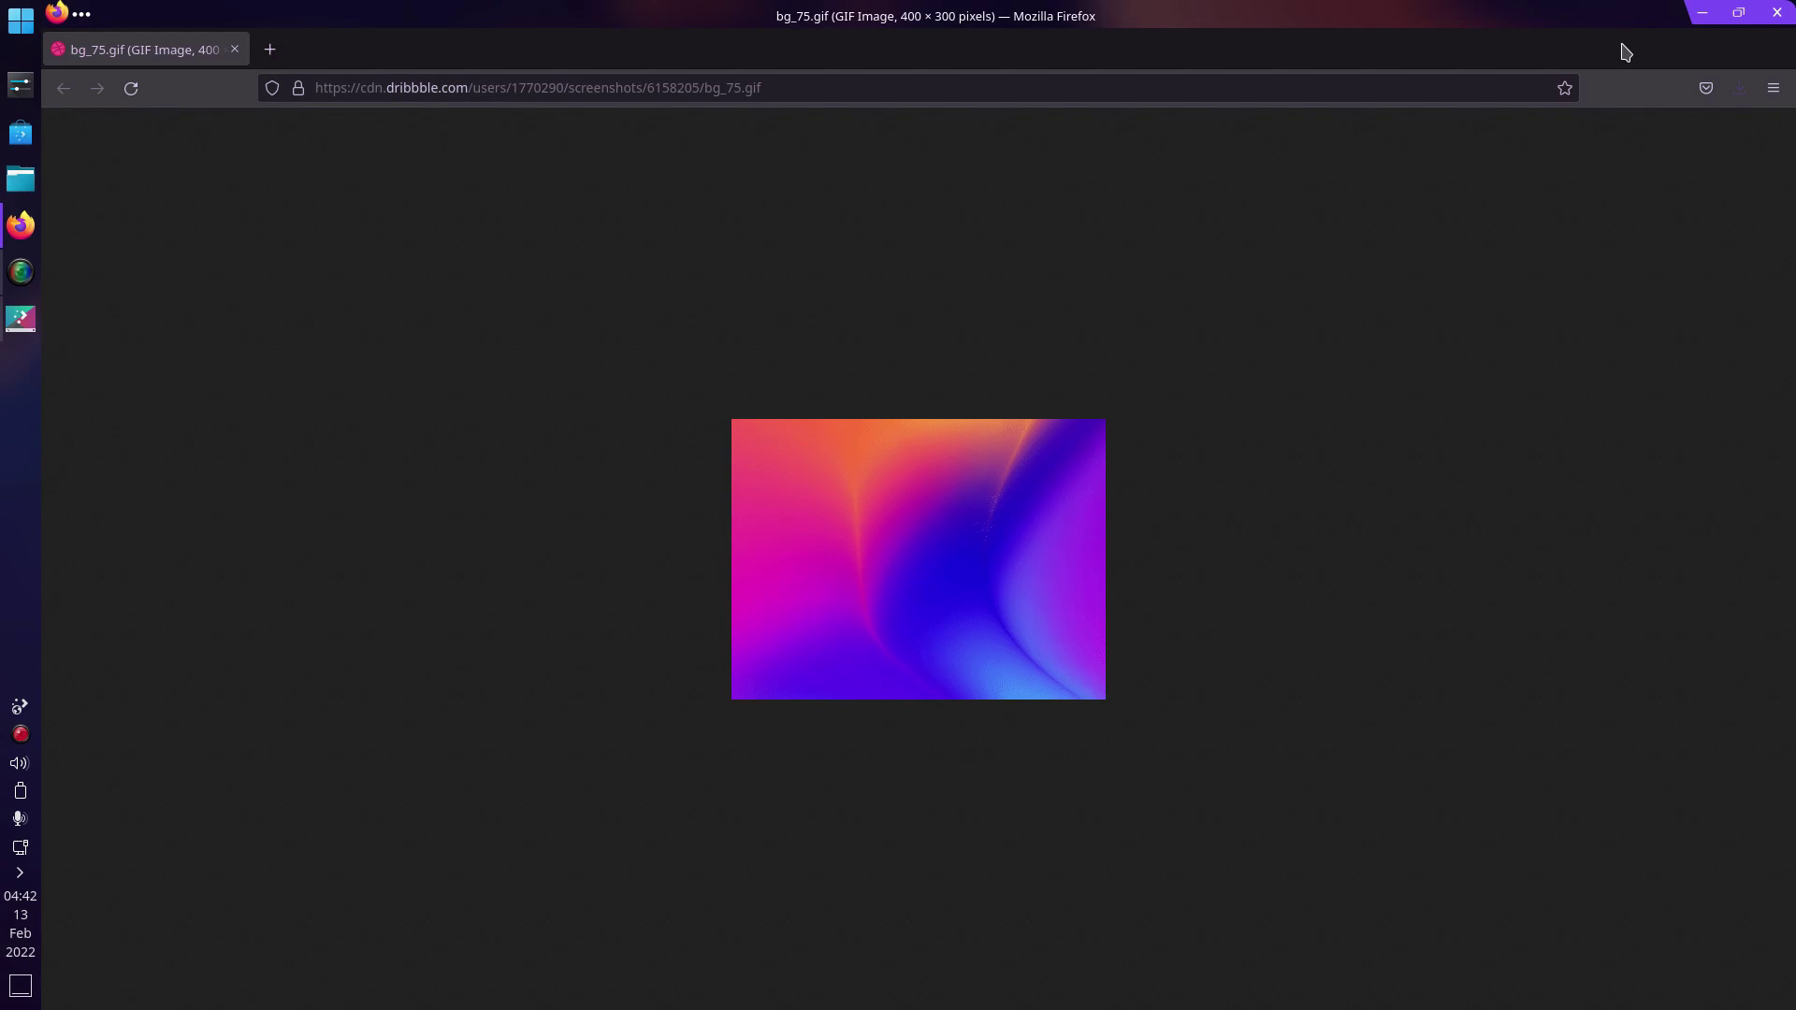
pyautogui.click(1763, 13)
# Set the desktop's wallpaper type to Animated Image, widen the settings window and add bg_75.gif from Downloads as a local wallpaper
pyautogui.moveTo(973, 274); pyautogui.dragTo(995, 264)
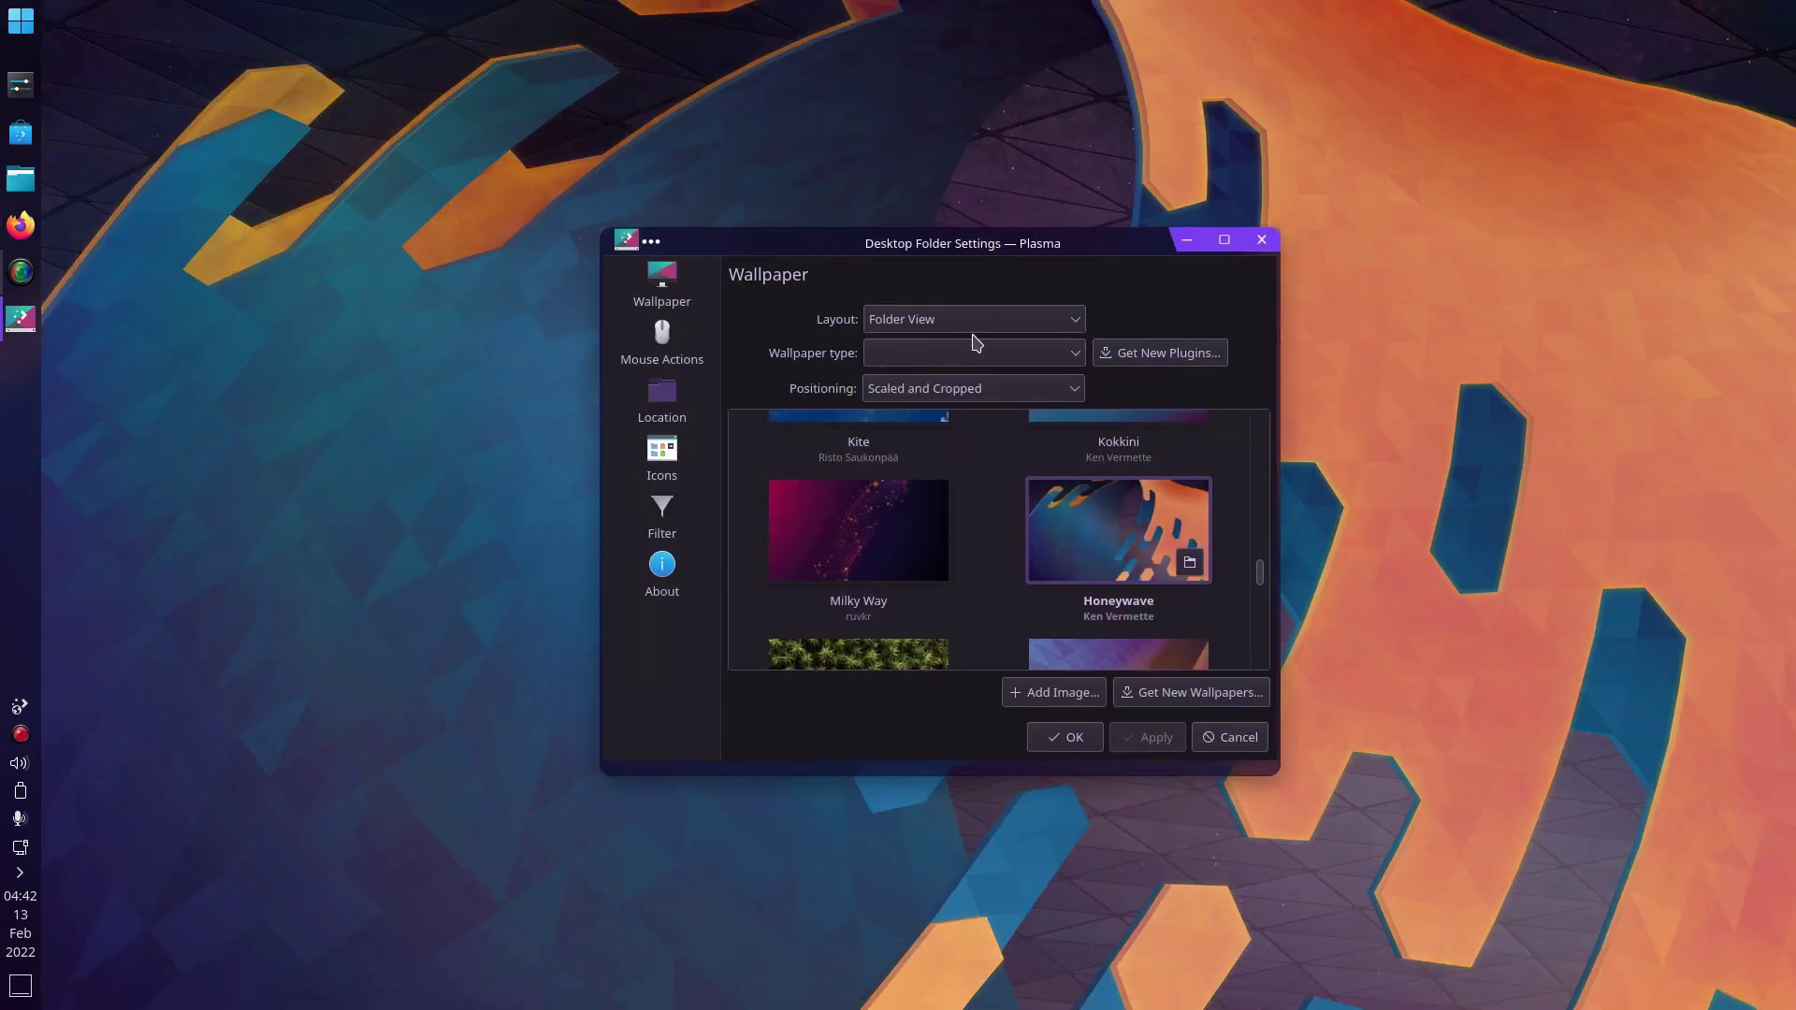
pyautogui.click(956, 380)
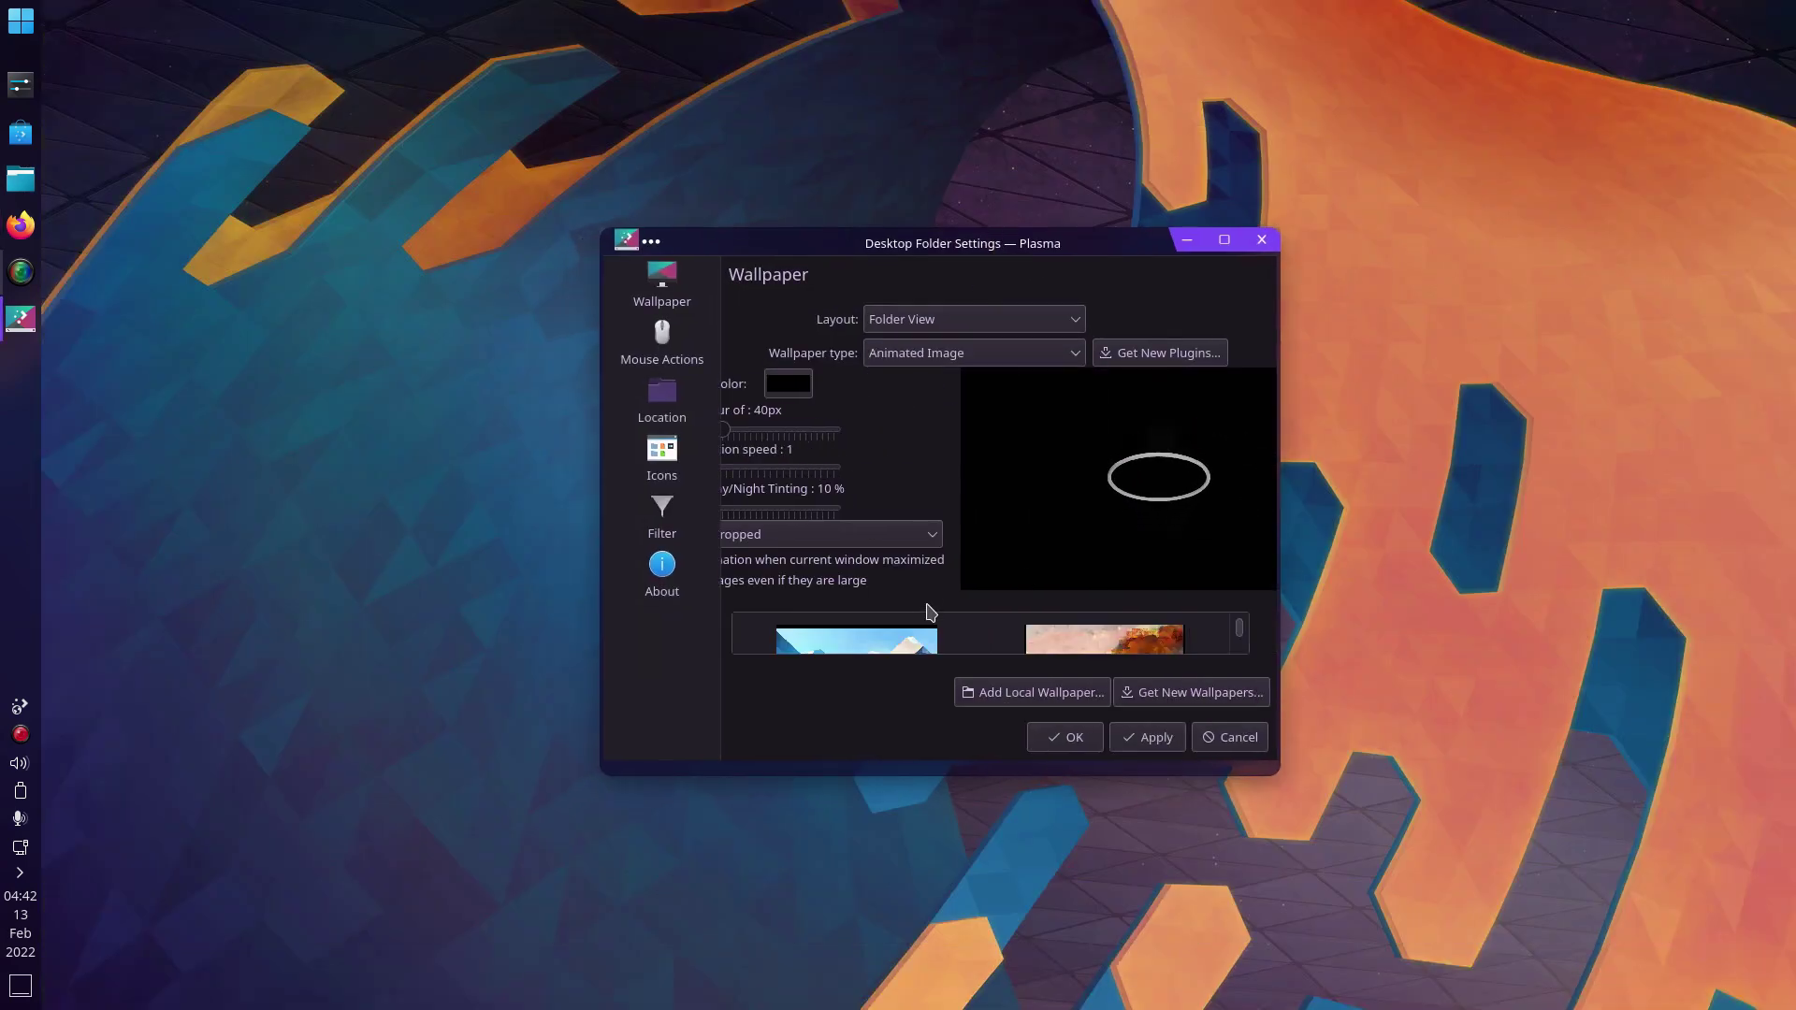
pyautogui.moveTo(1270, 378); pyautogui.dragTo(1540, 389)
pyautogui.click(1352, 689)
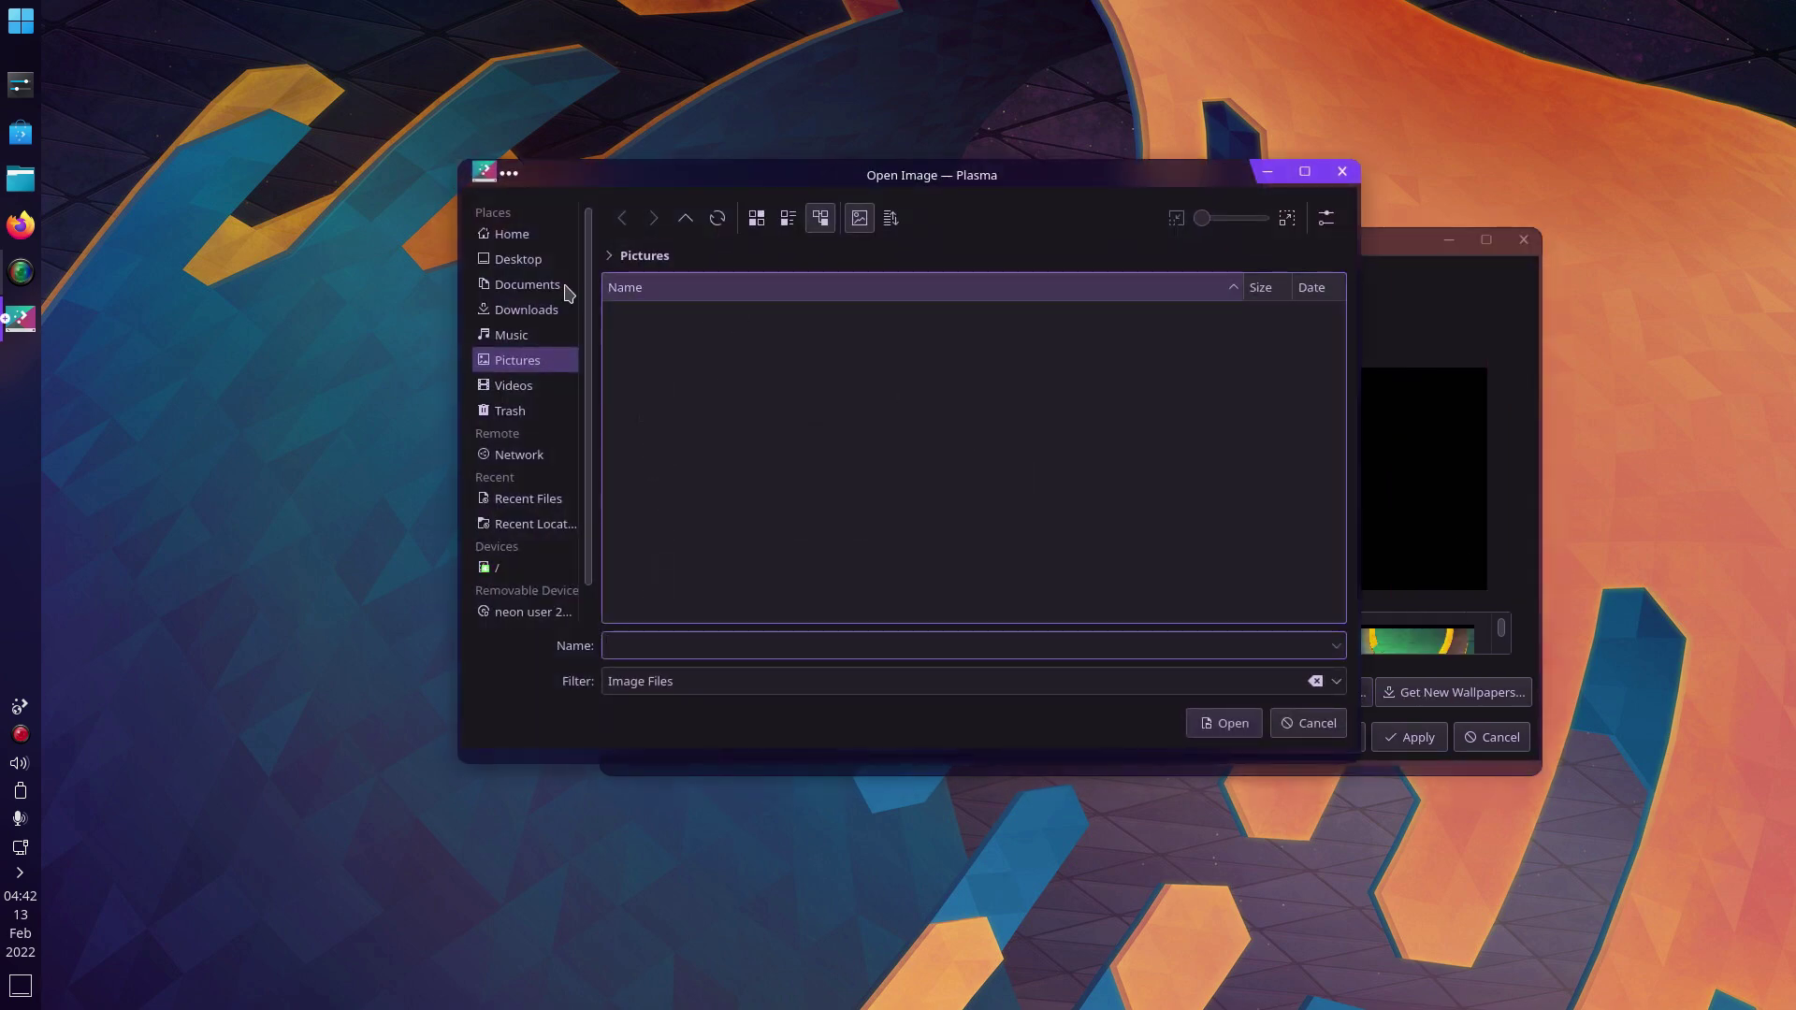
pyautogui.doubleClick(660, 334)
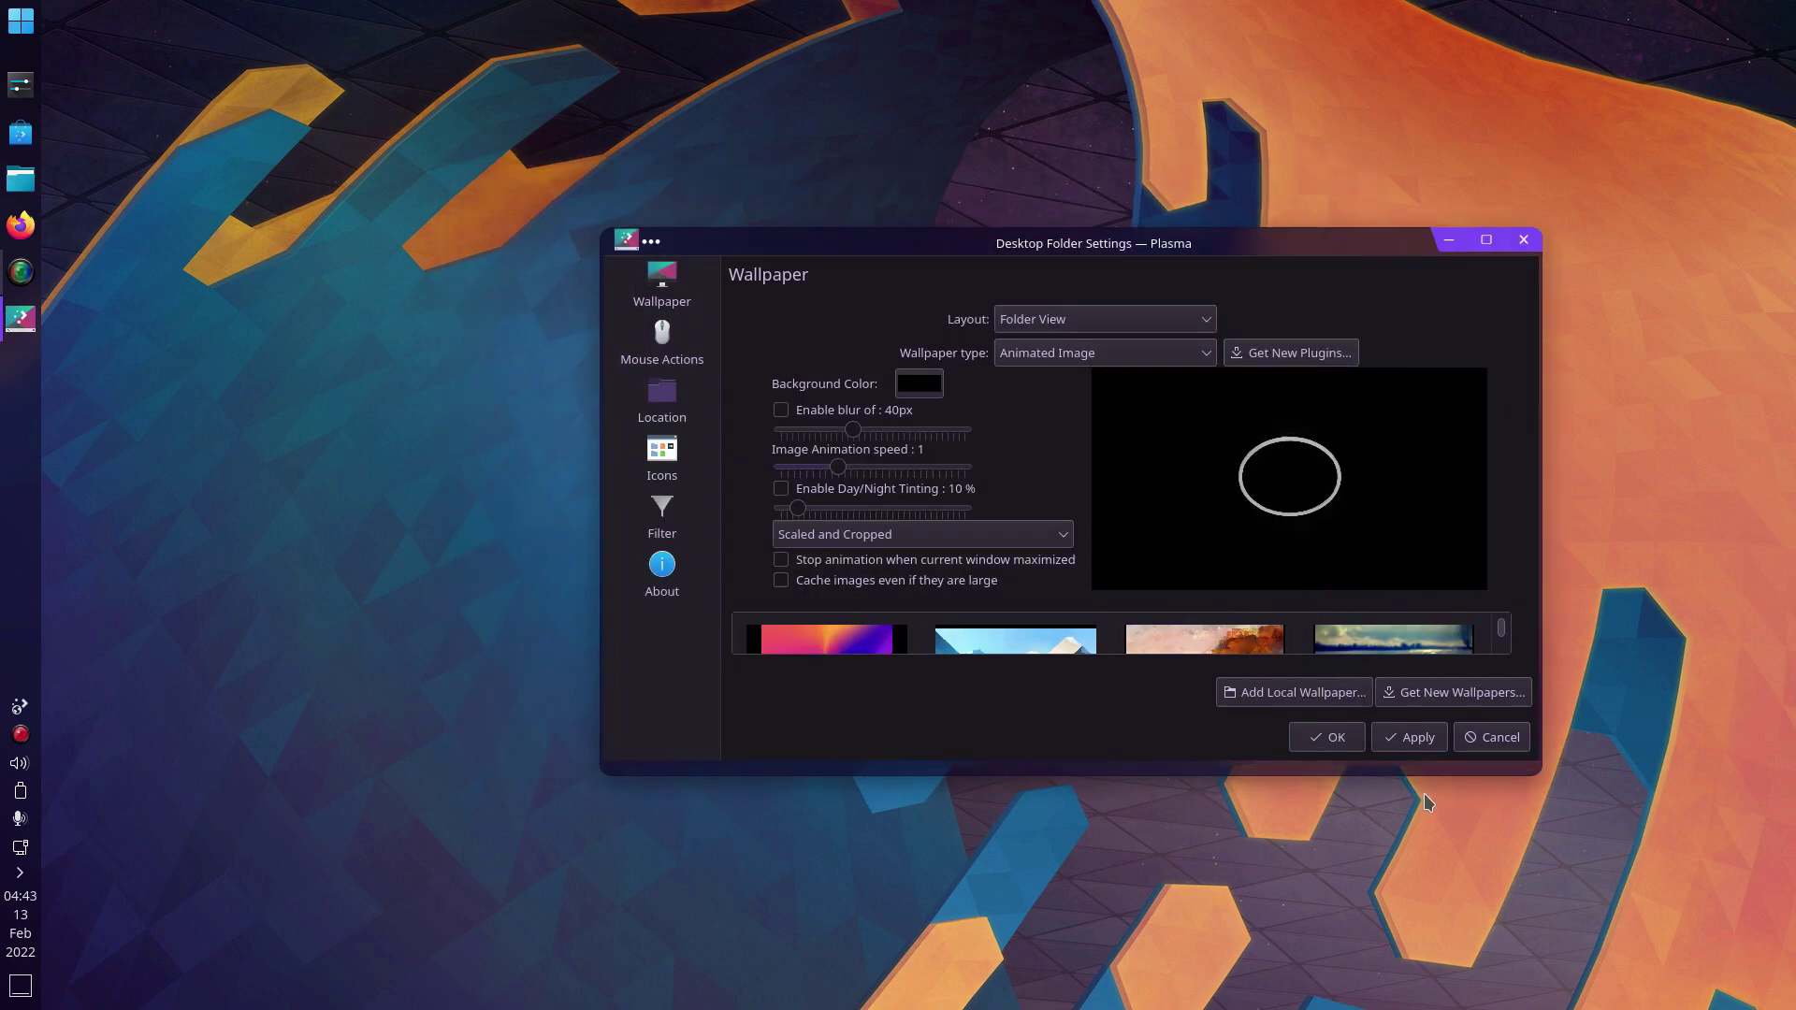
# Enable a 100px blur and stopping the animation when the current window is maximized, and apply the bg_75 animated wallpaper, keeping Scaled and Cropped
pyautogui.click(980, 533)
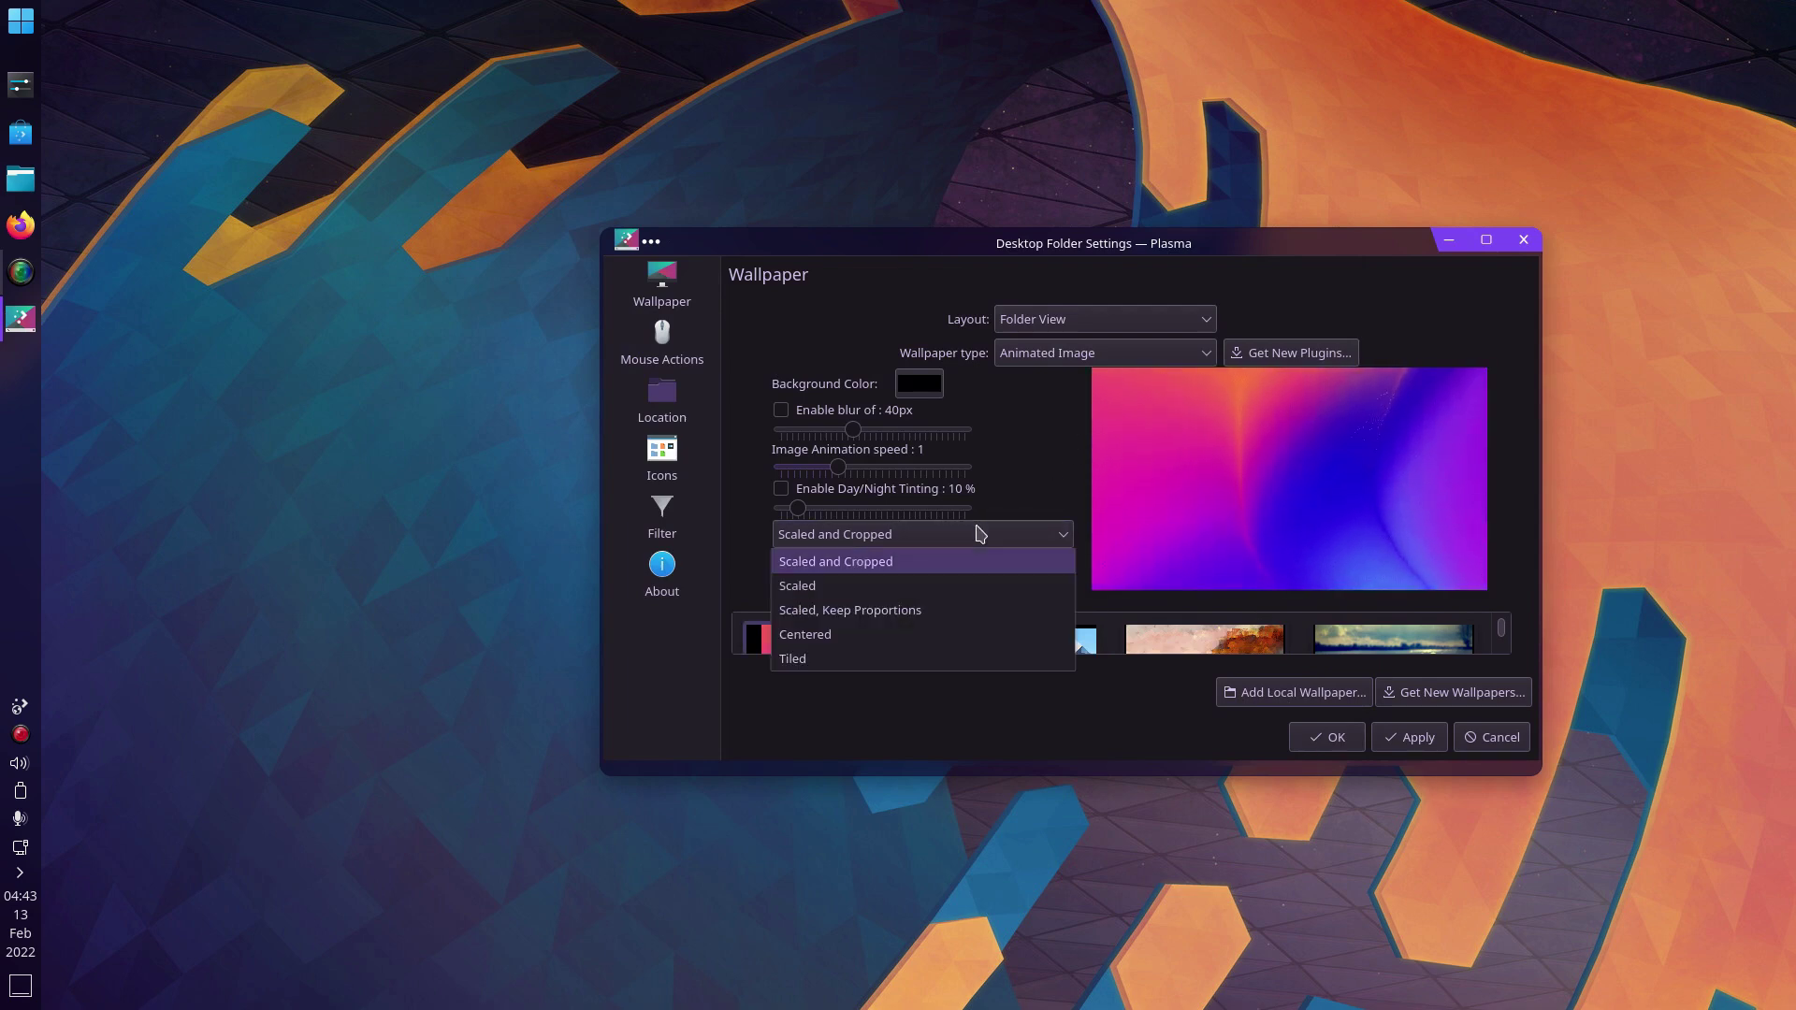
pyautogui.click(1044, 506)
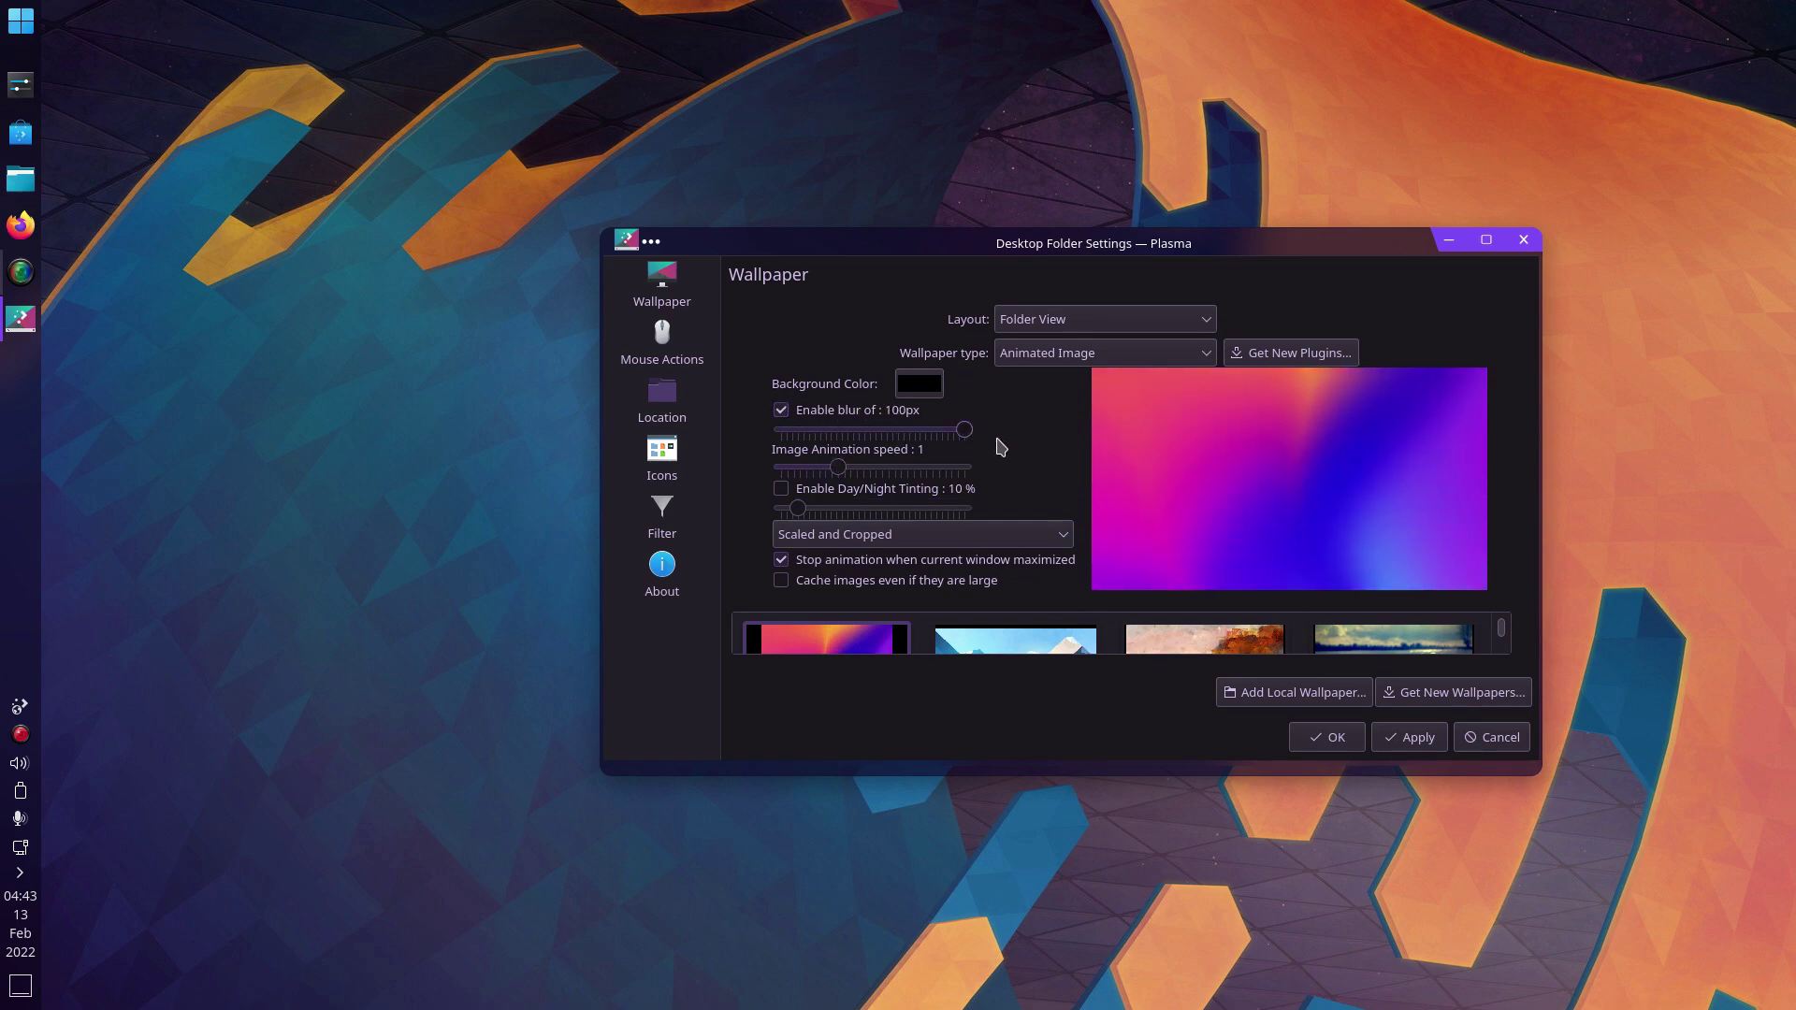
pyautogui.click(1415, 738)
pyautogui.moveTo(909, 275); pyautogui.dragTo(784, 202)
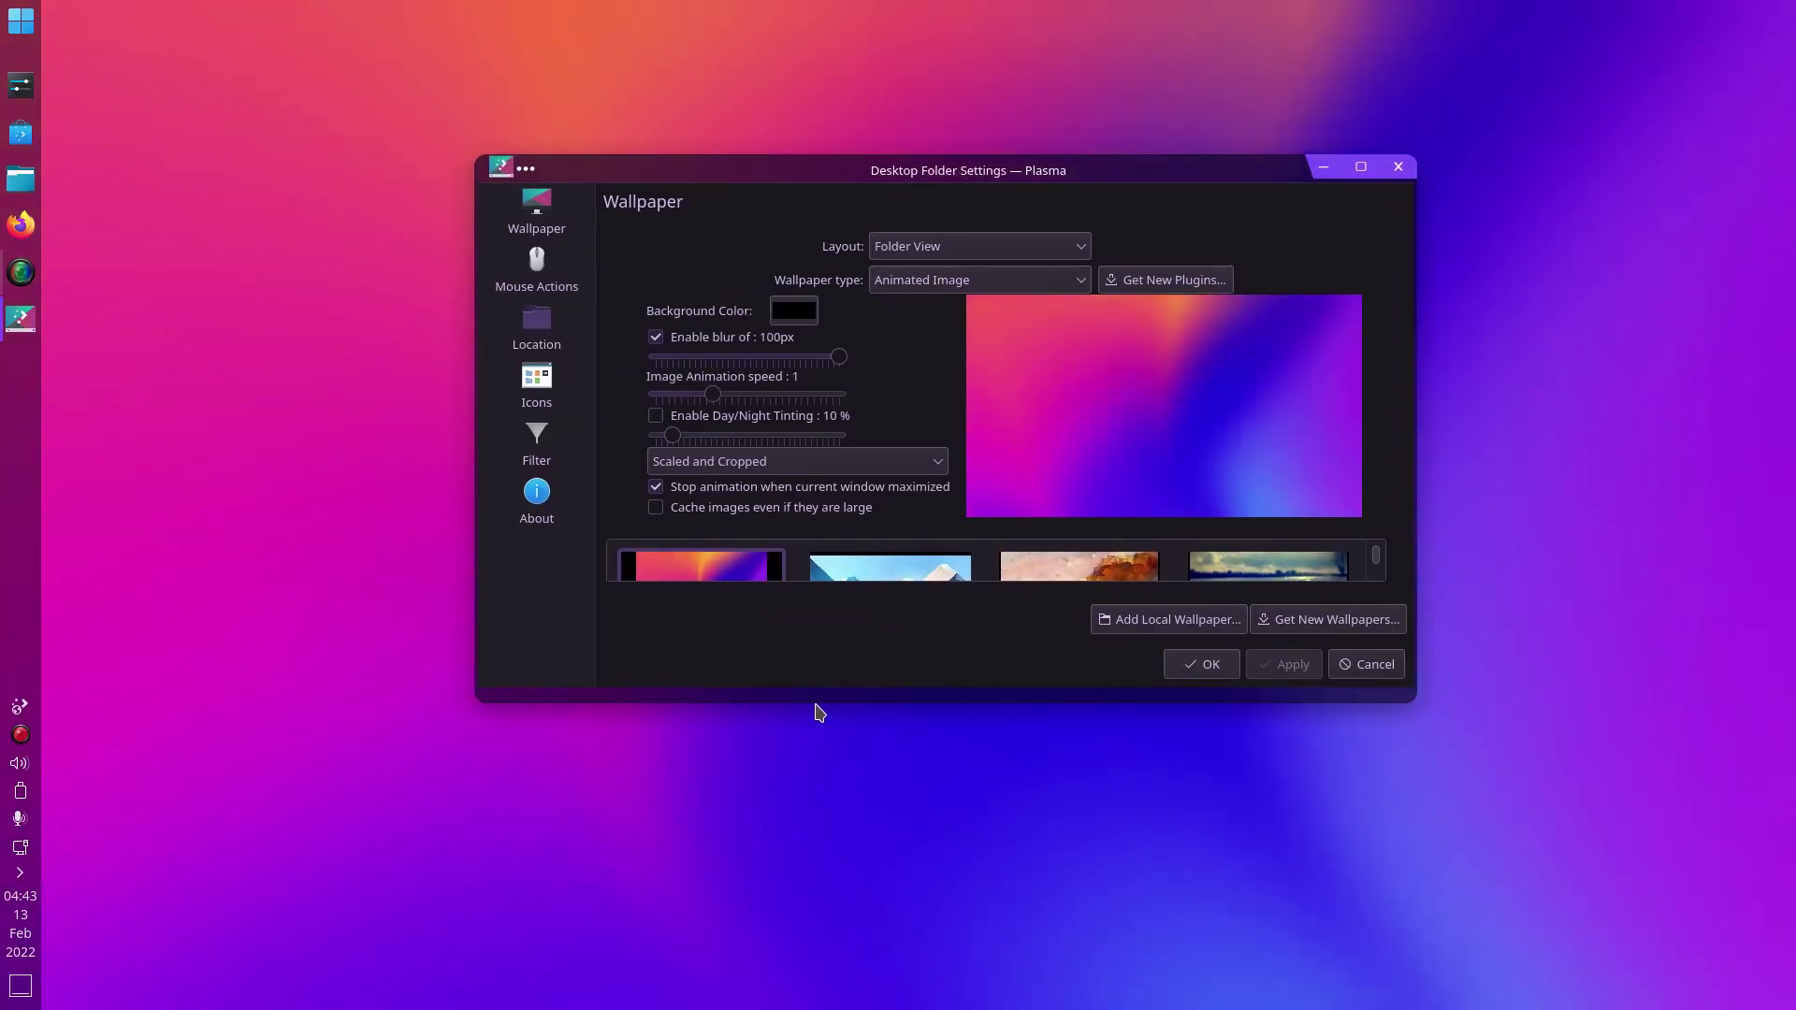
pyautogui.moveTo(815, 701); pyautogui.dragTo(796, 821)
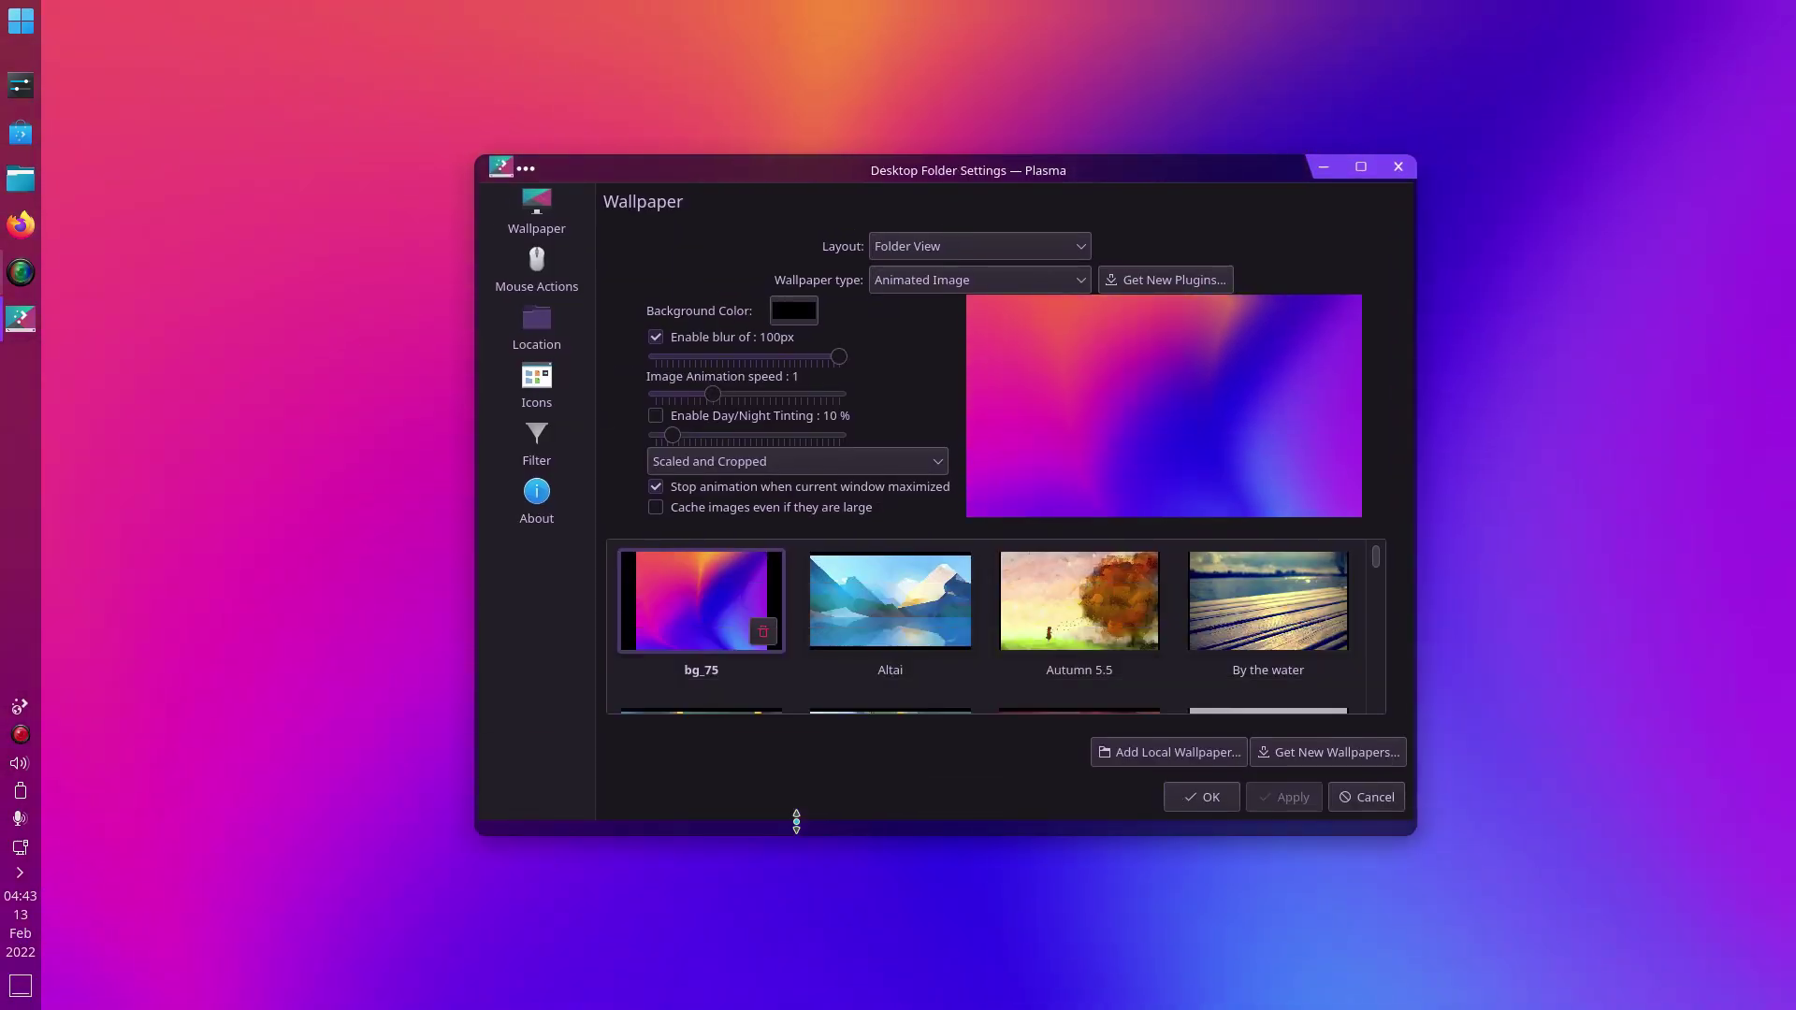
pyautogui.click(1202, 797)
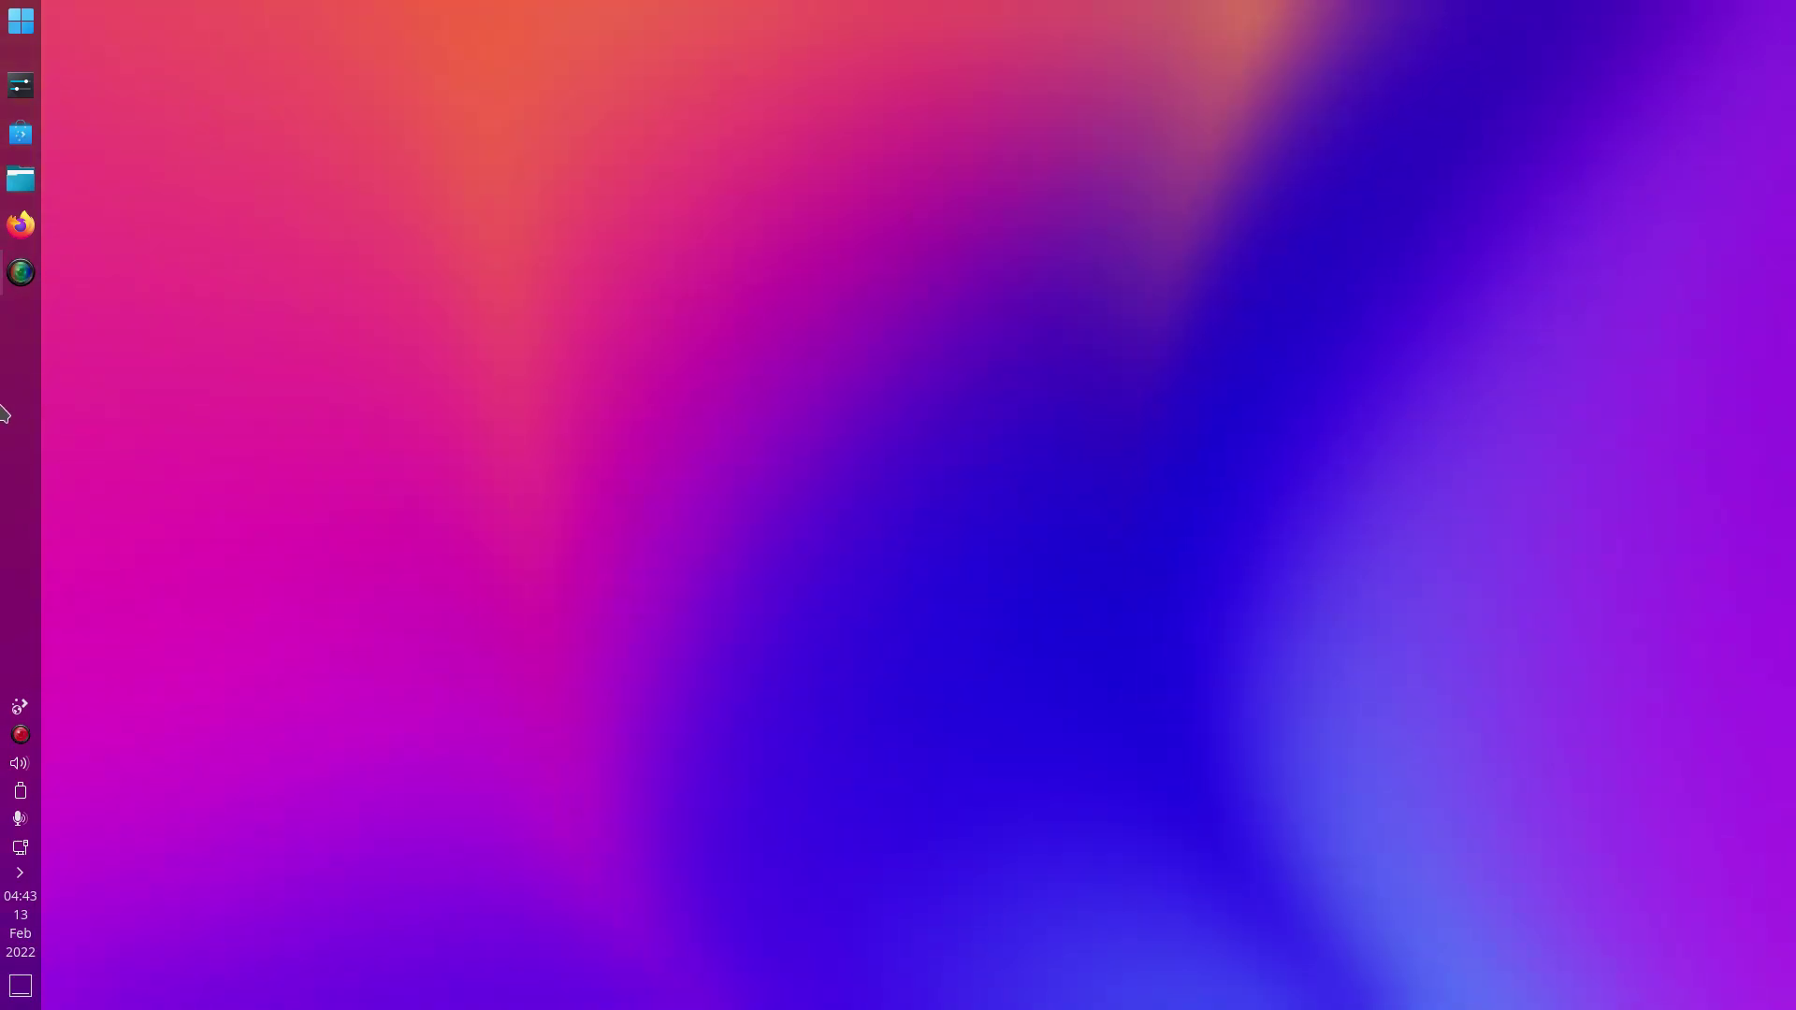
pyautogui.click(15, 13)
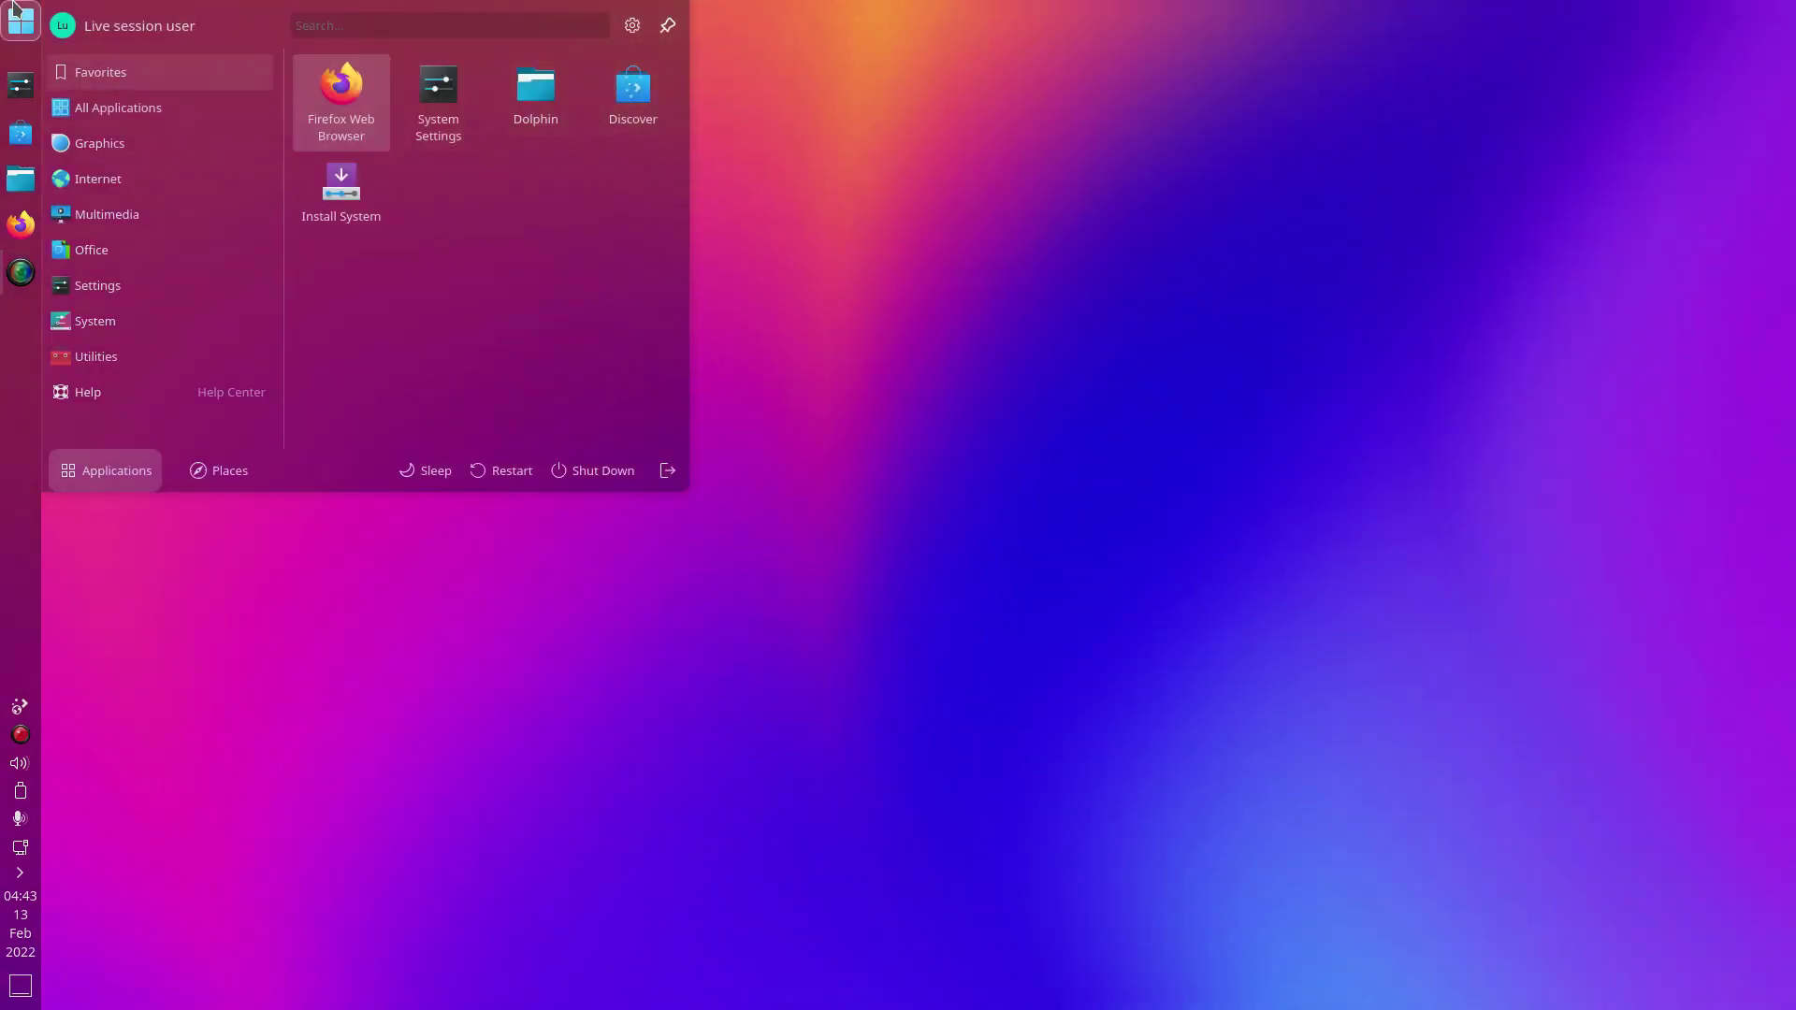
pyautogui.click(15, 13)
# Search the downloadable Plasma widgets for clock and install ClearClock
pyautogui.rightClick(42, 440)
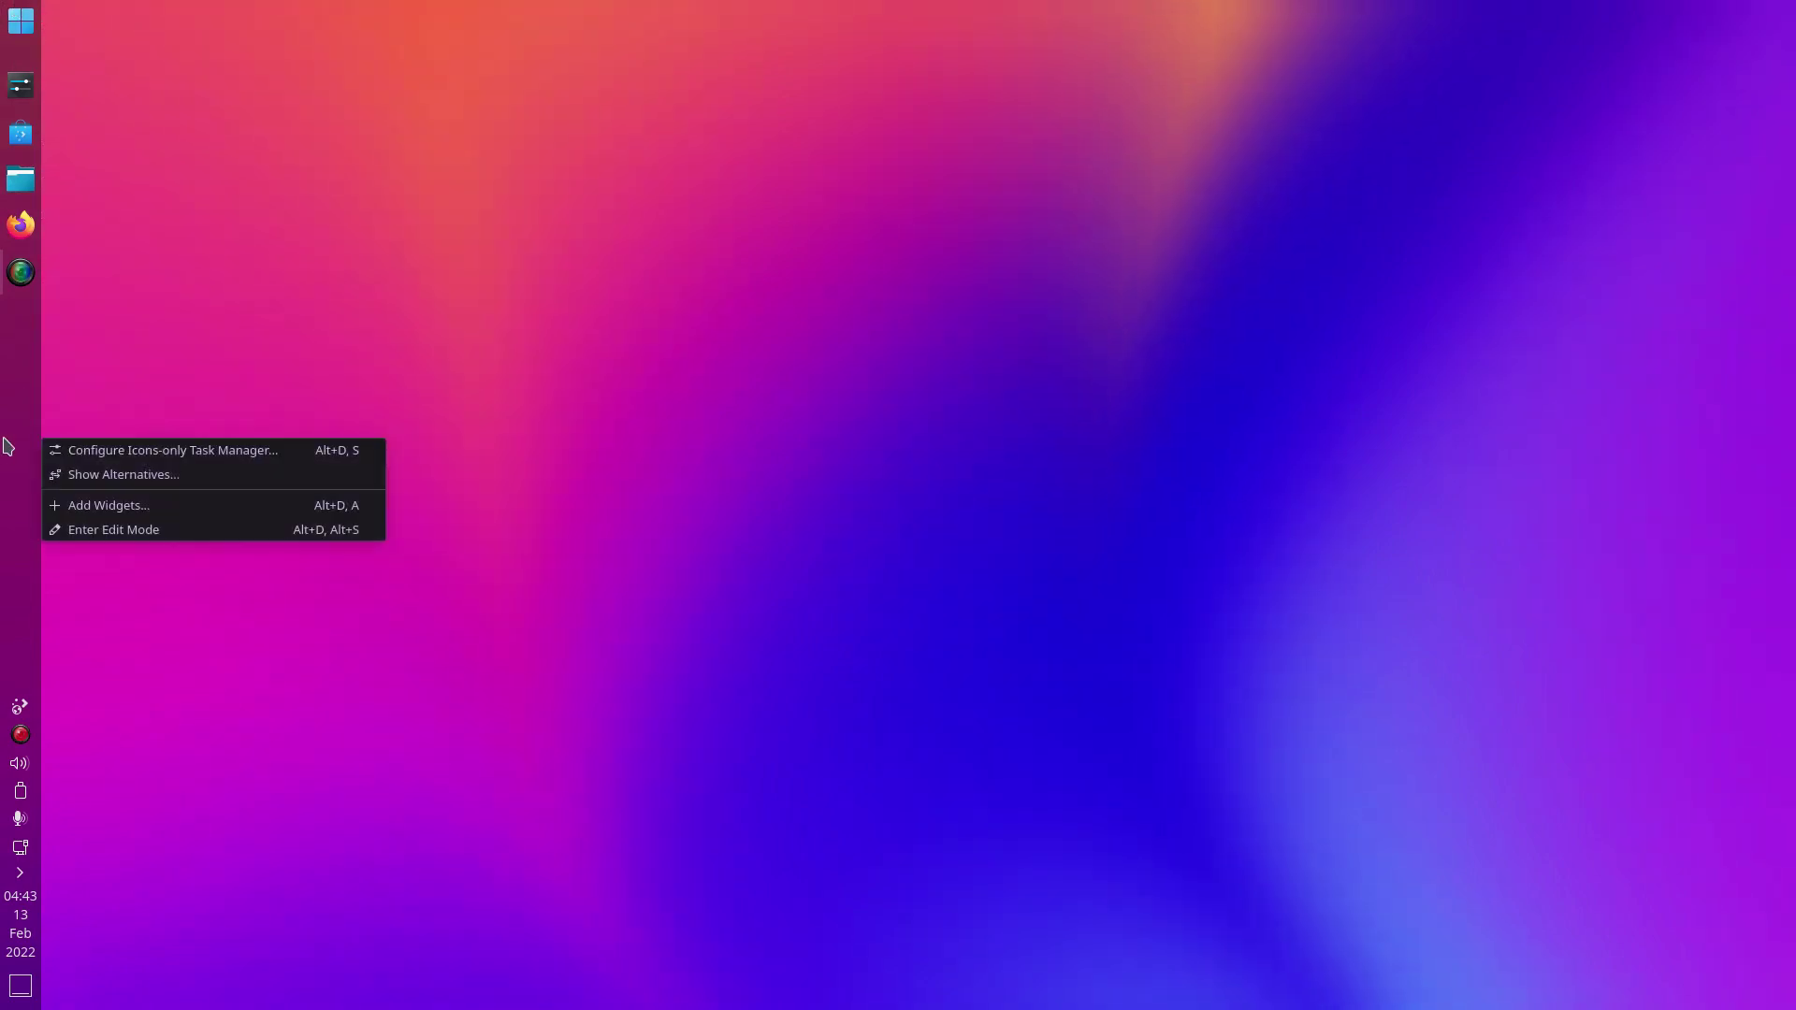
pyautogui.click(697, 432)
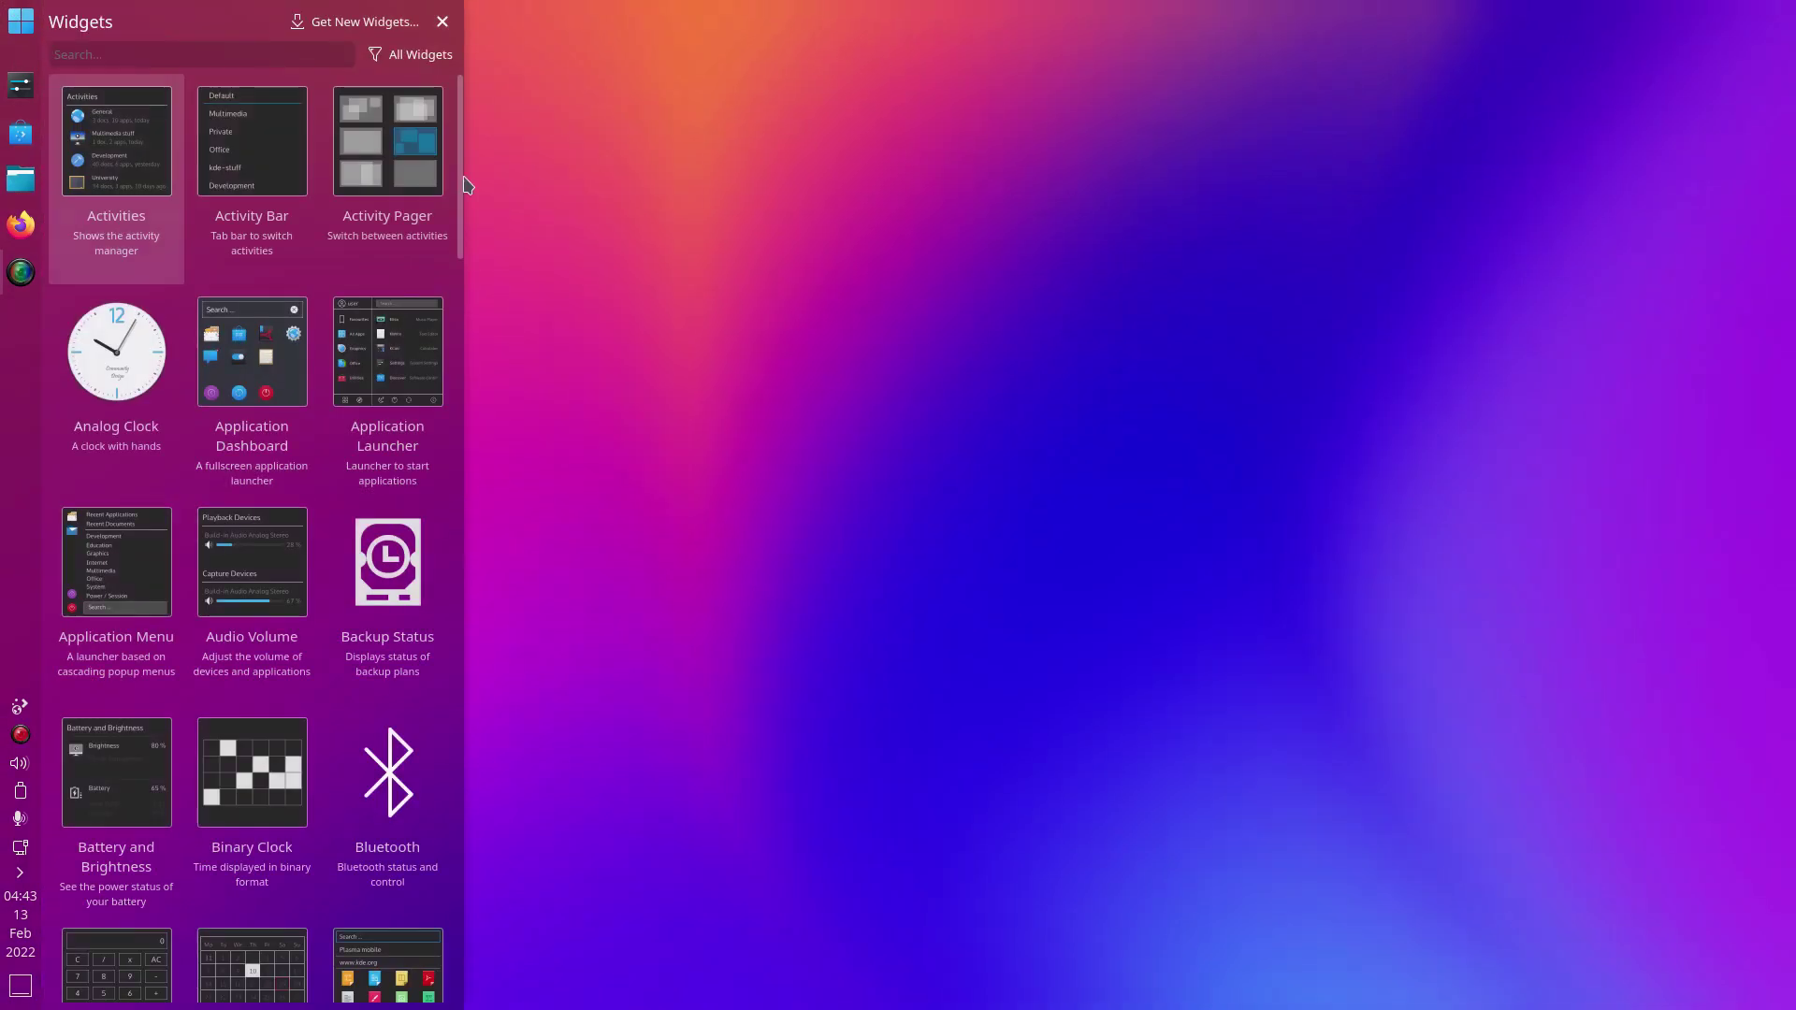
pyautogui.click(373, 21)
pyautogui.click(445, 48)
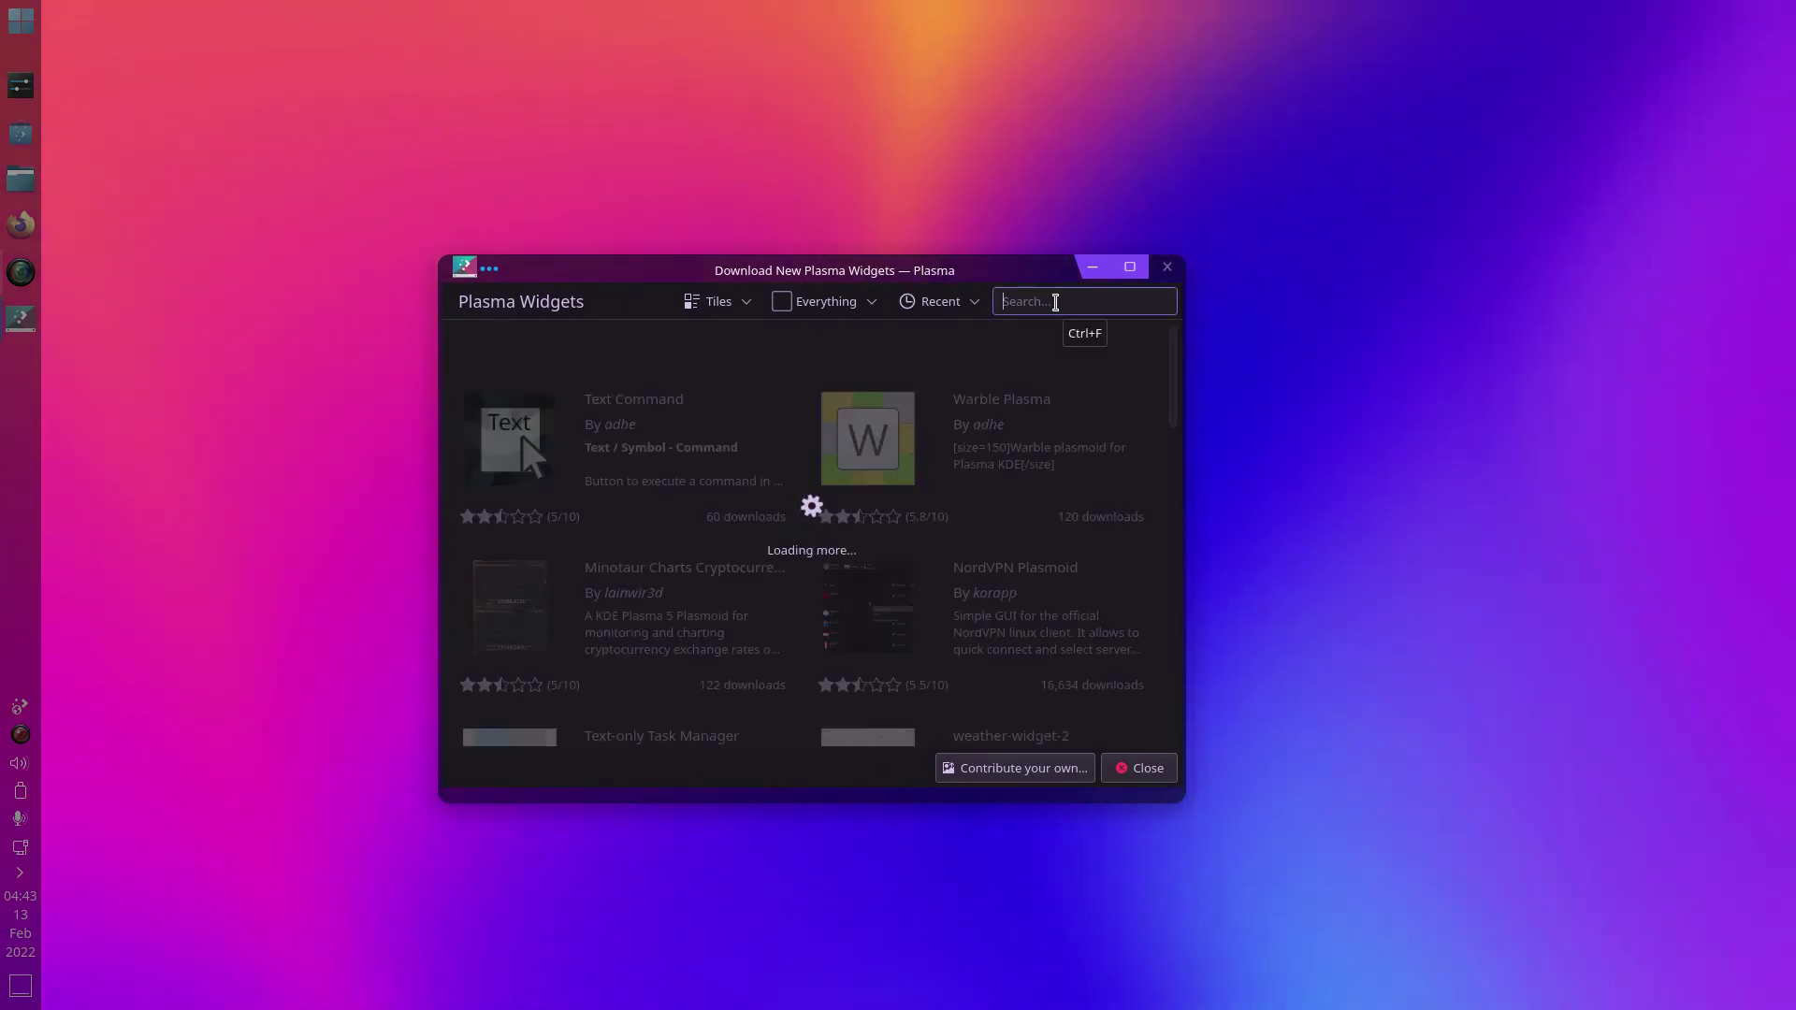
pyautogui.click(1056, 301)
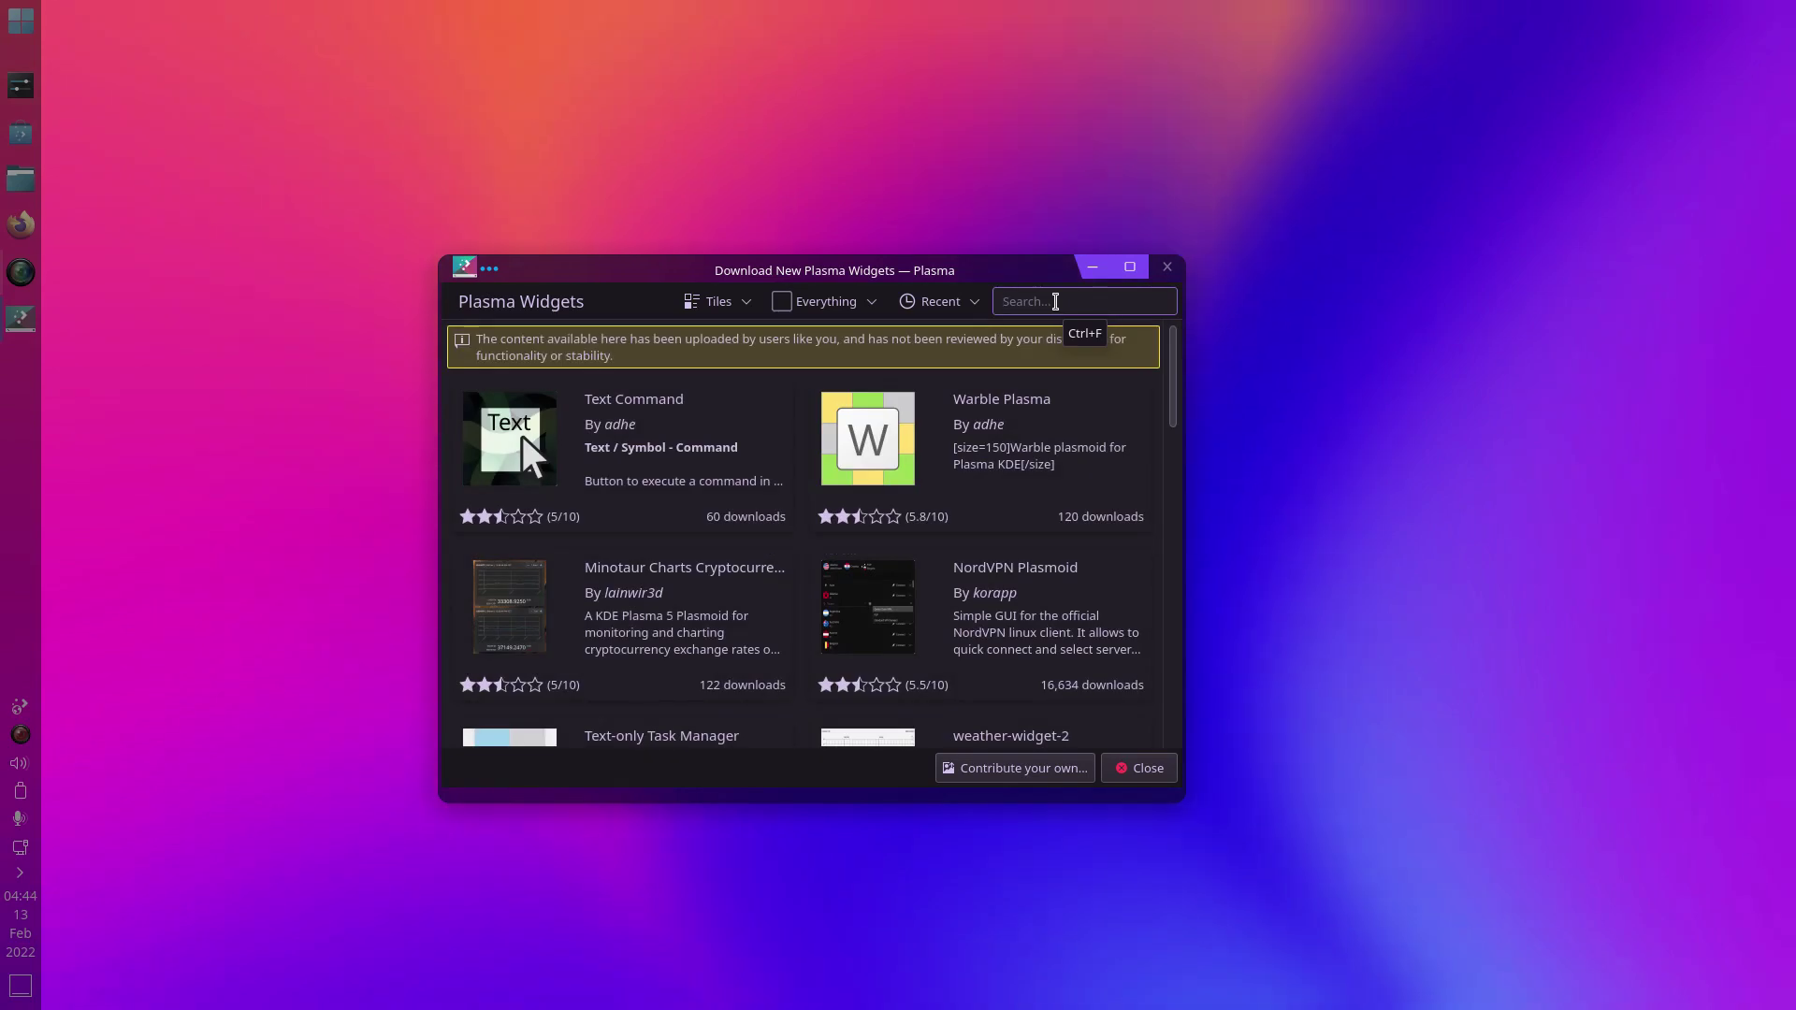
pyautogui.write('clock')
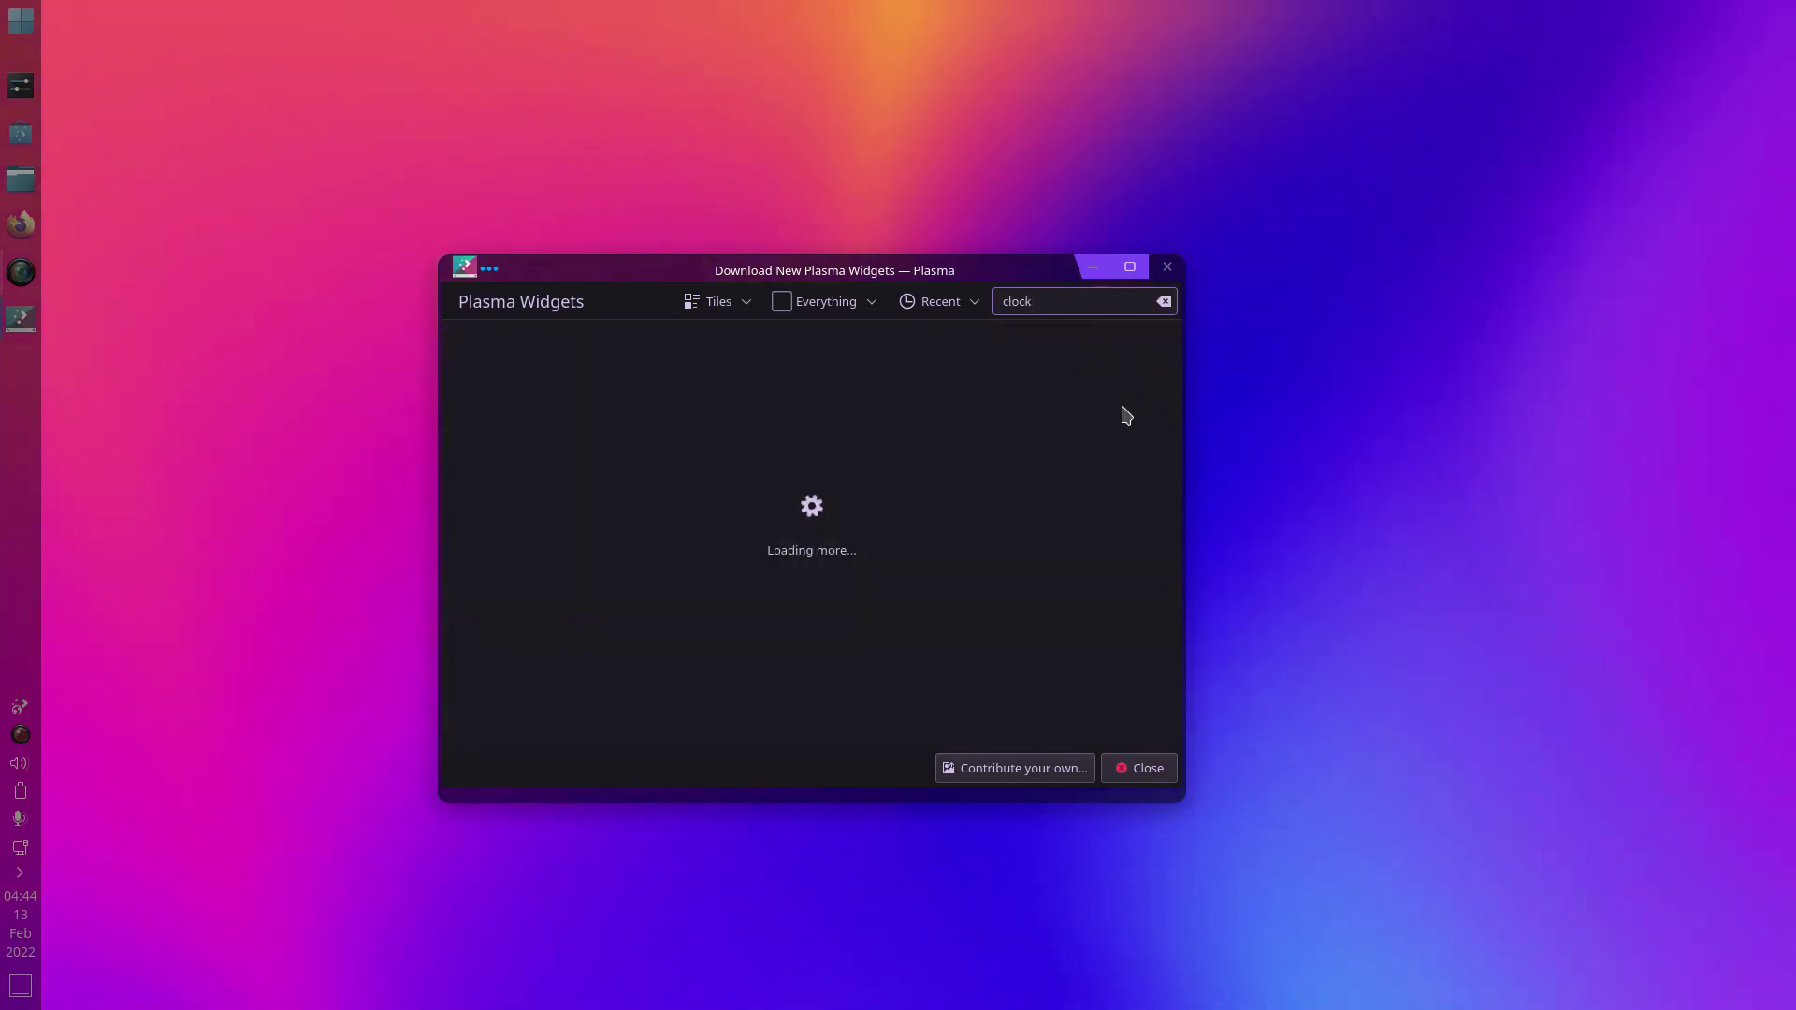
pyautogui.click(747, 404)
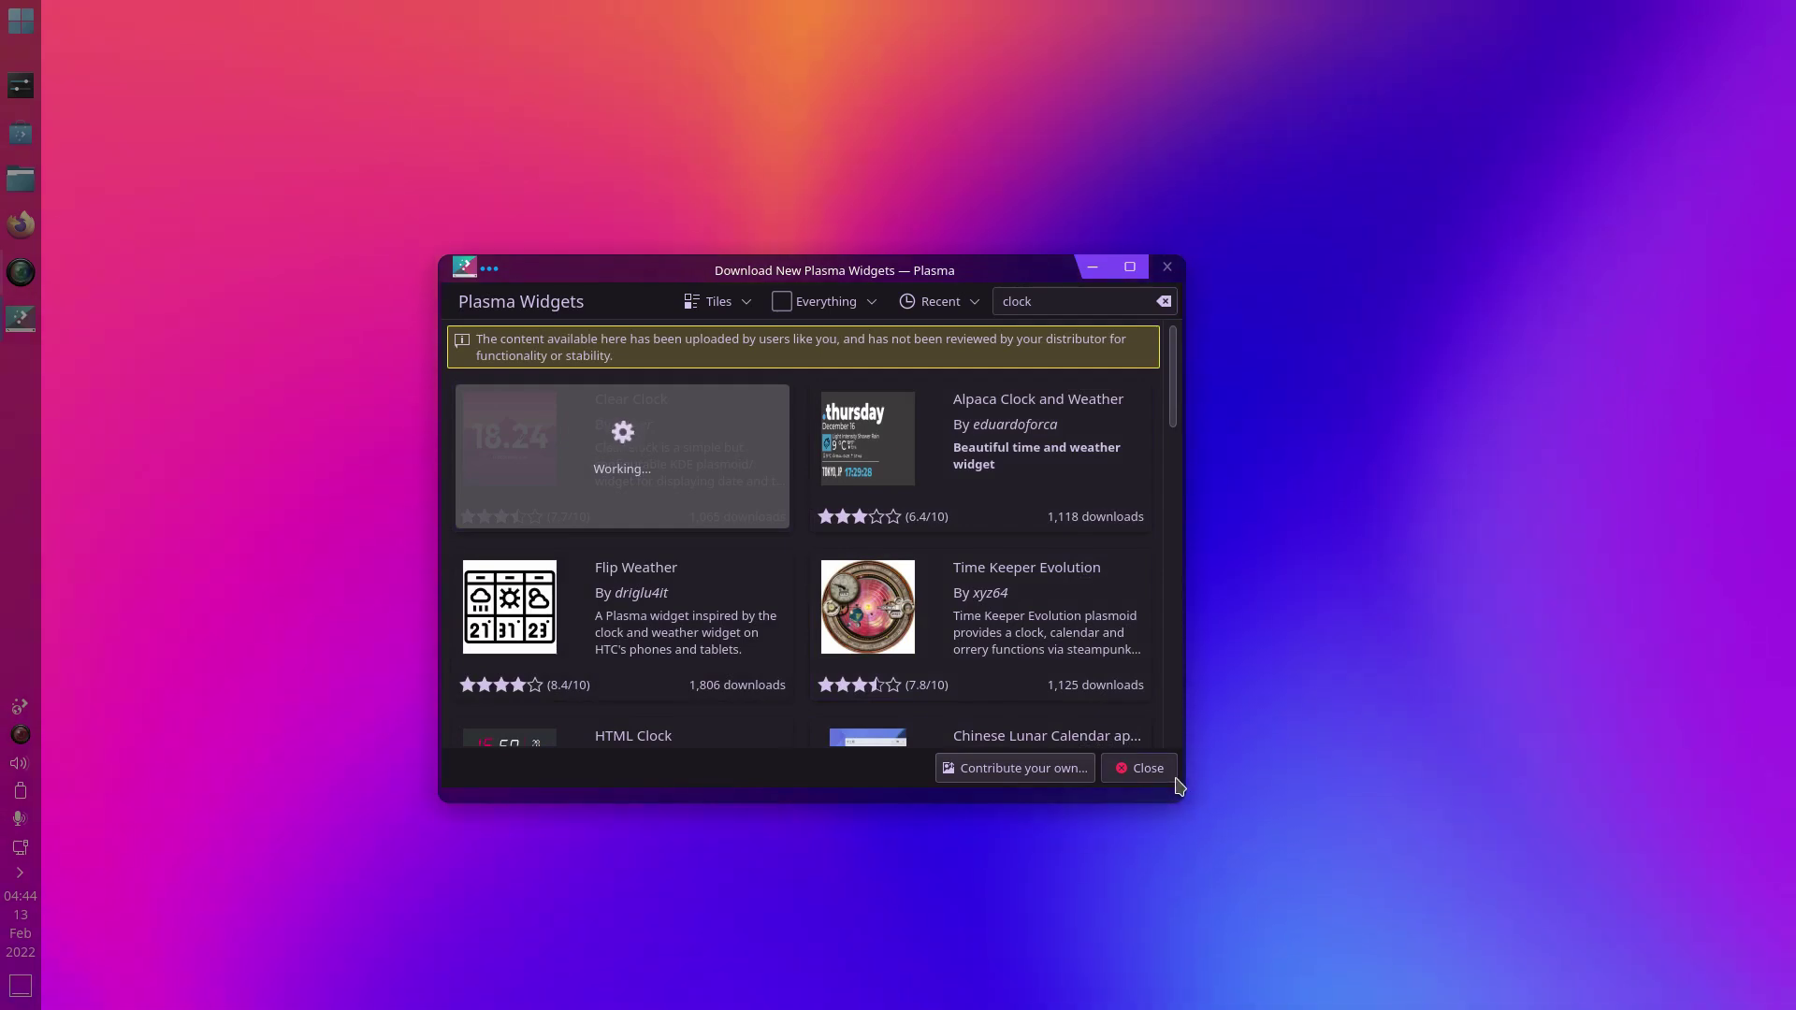
pyautogui.click(1141, 768)
# Find ClearClock among the installed widgets, add it to the desktop's lower-right area and close the widget list
pyautogui.rightClick(255, 197)
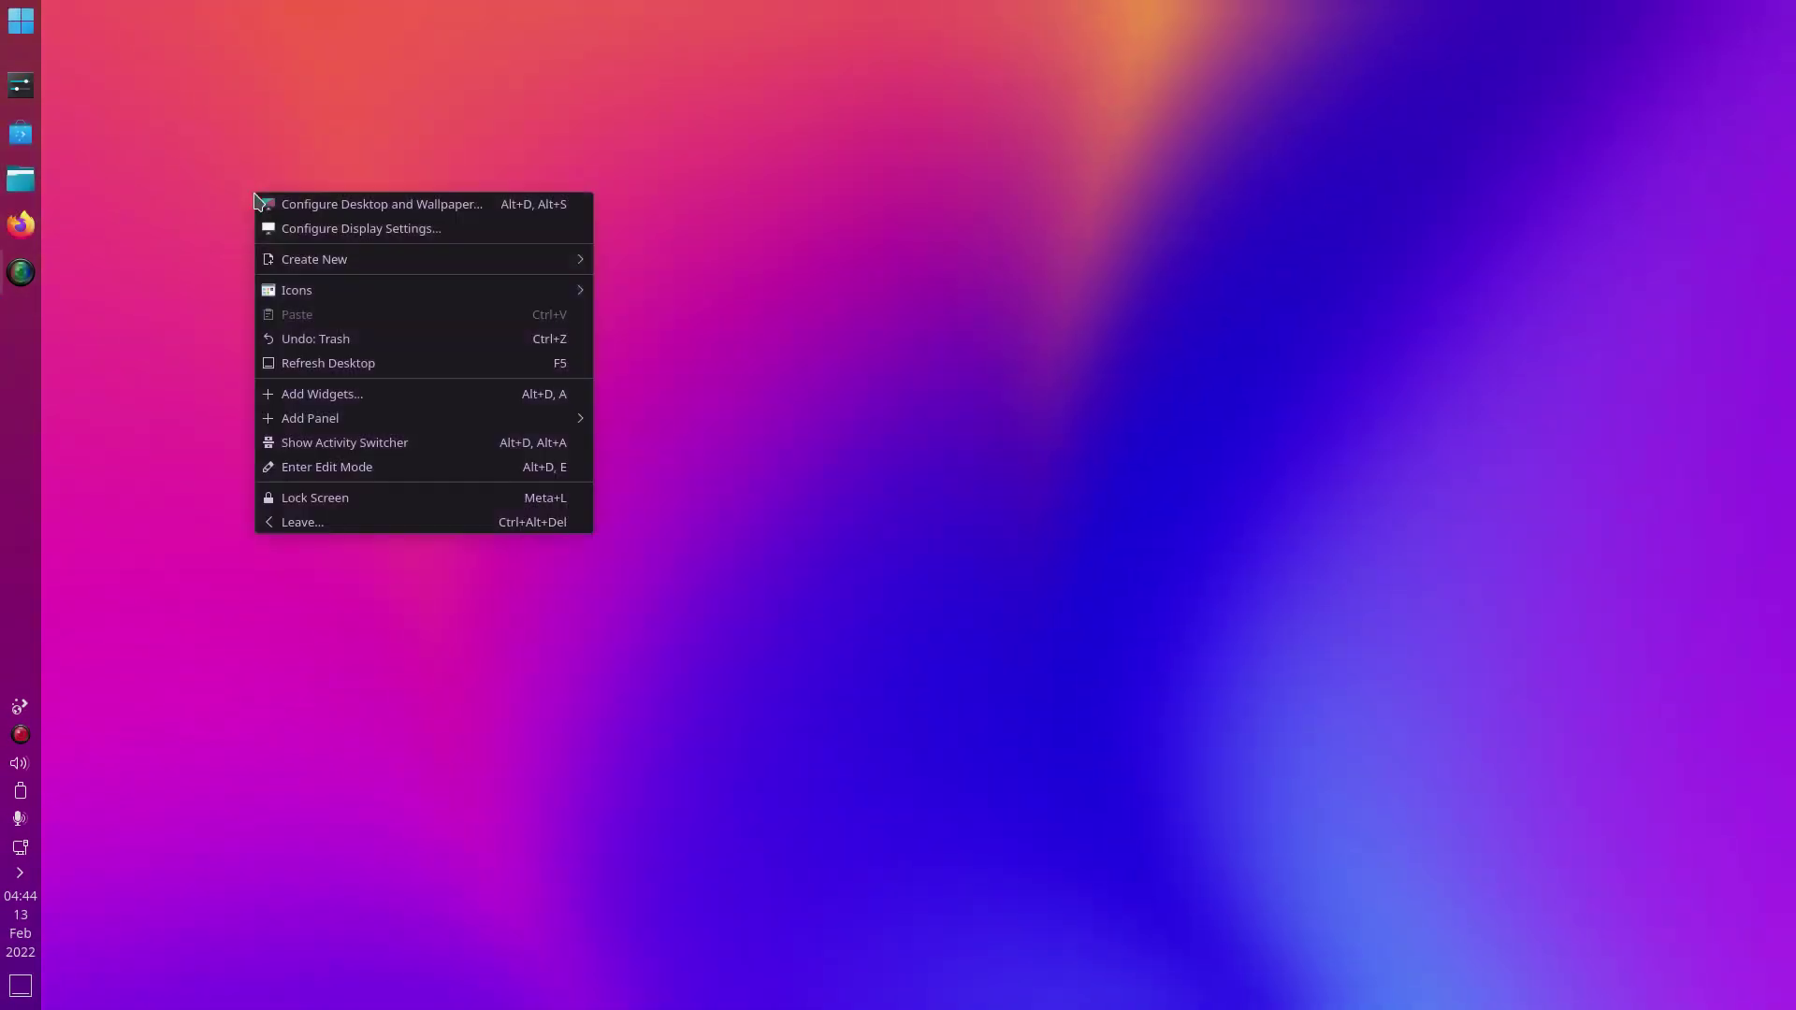
pyautogui.click(308, 394)
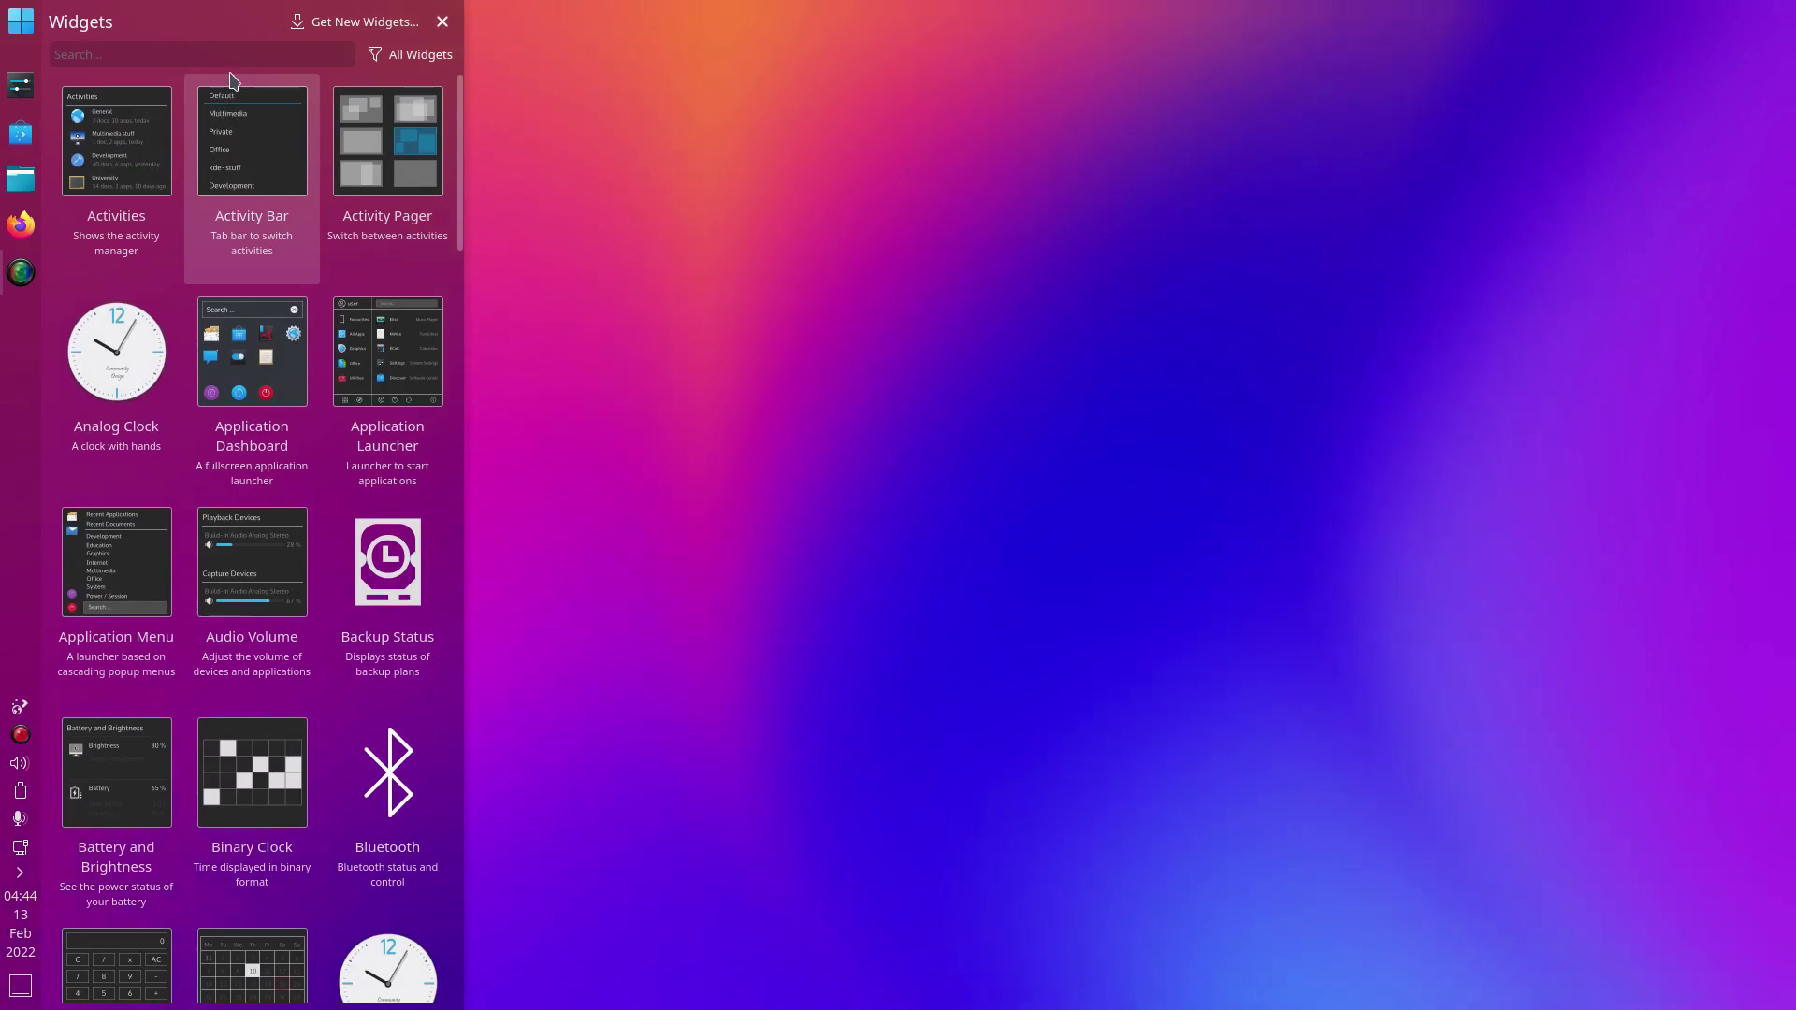
pyautogui.write('clock')
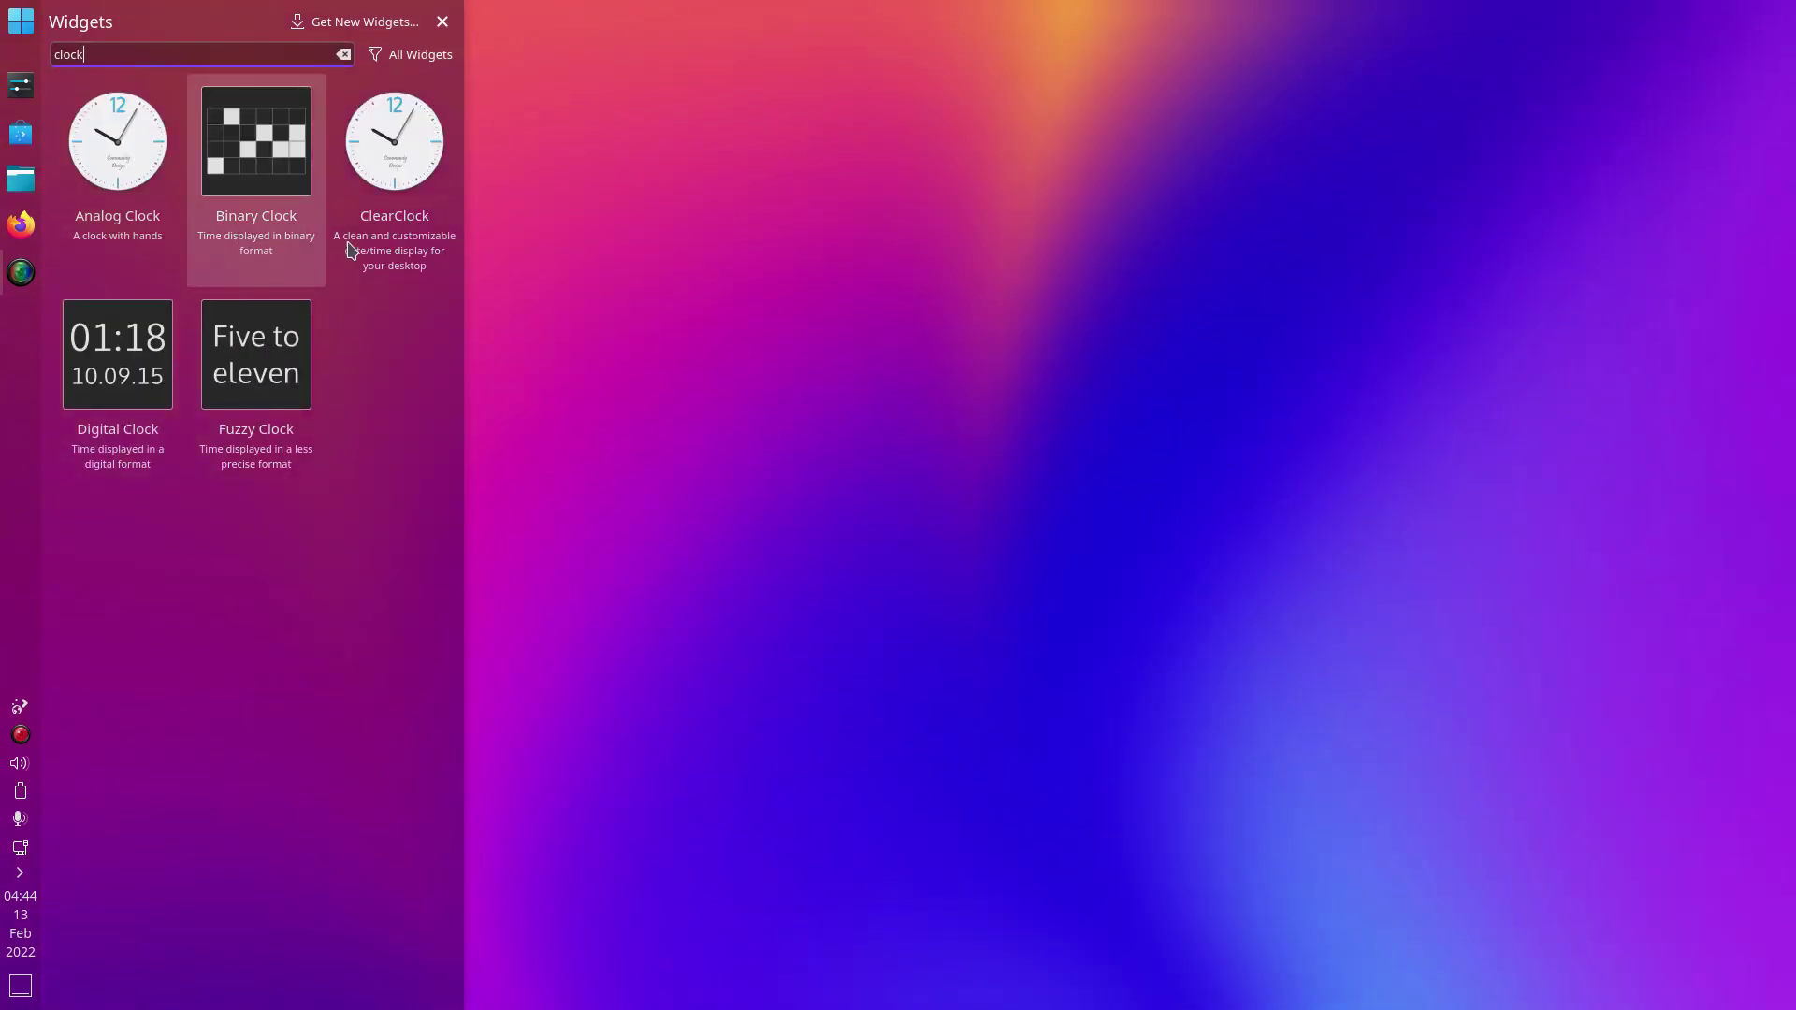
pyautogui.moveTo(393, 141); pyautogui.dragTo(970, 461)
pyautogui.moveTo(1383, 711); pyautogui.dragTo(1188, 819)
pyautogui.rightClick(1389, 750)
pyautogui.click(1427, 794)
pyautogui.click(442, 21)
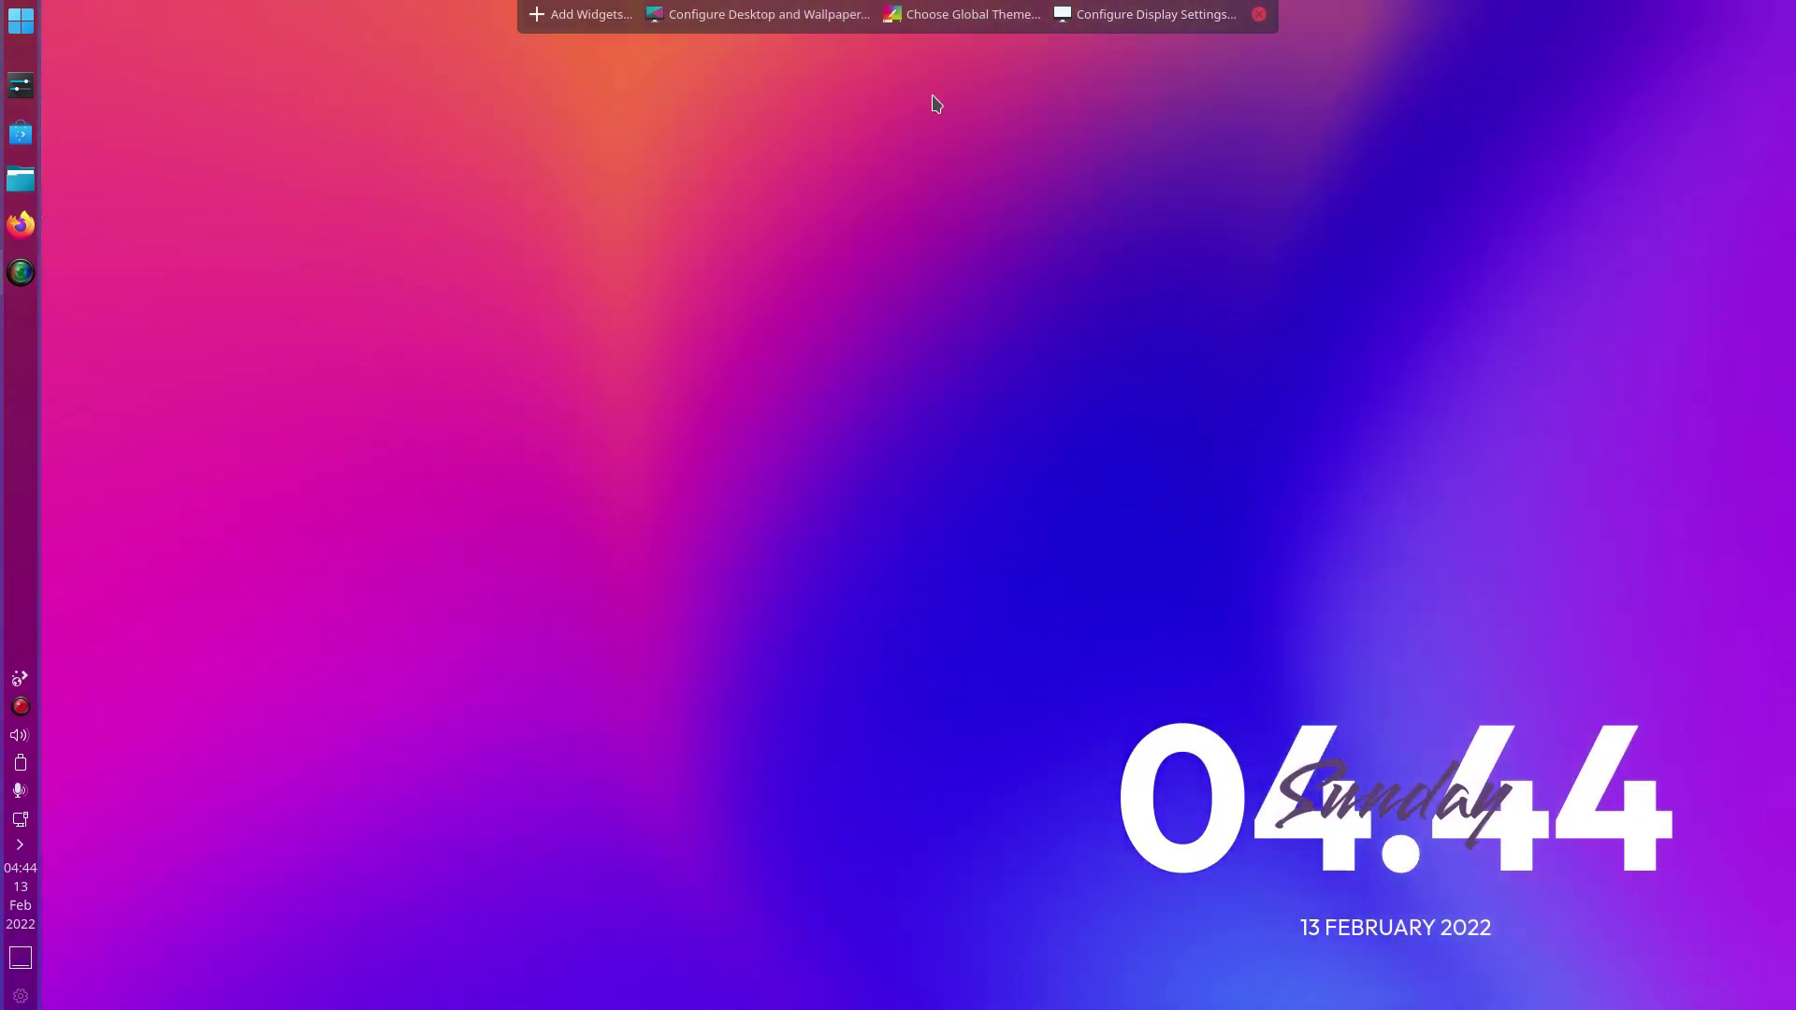
# Set the ClearClock widget's clock font size to 200 px, apply it and close its settings
pyautogui.rightClick(1171, 754)
pyautogui.click(1259, 762)
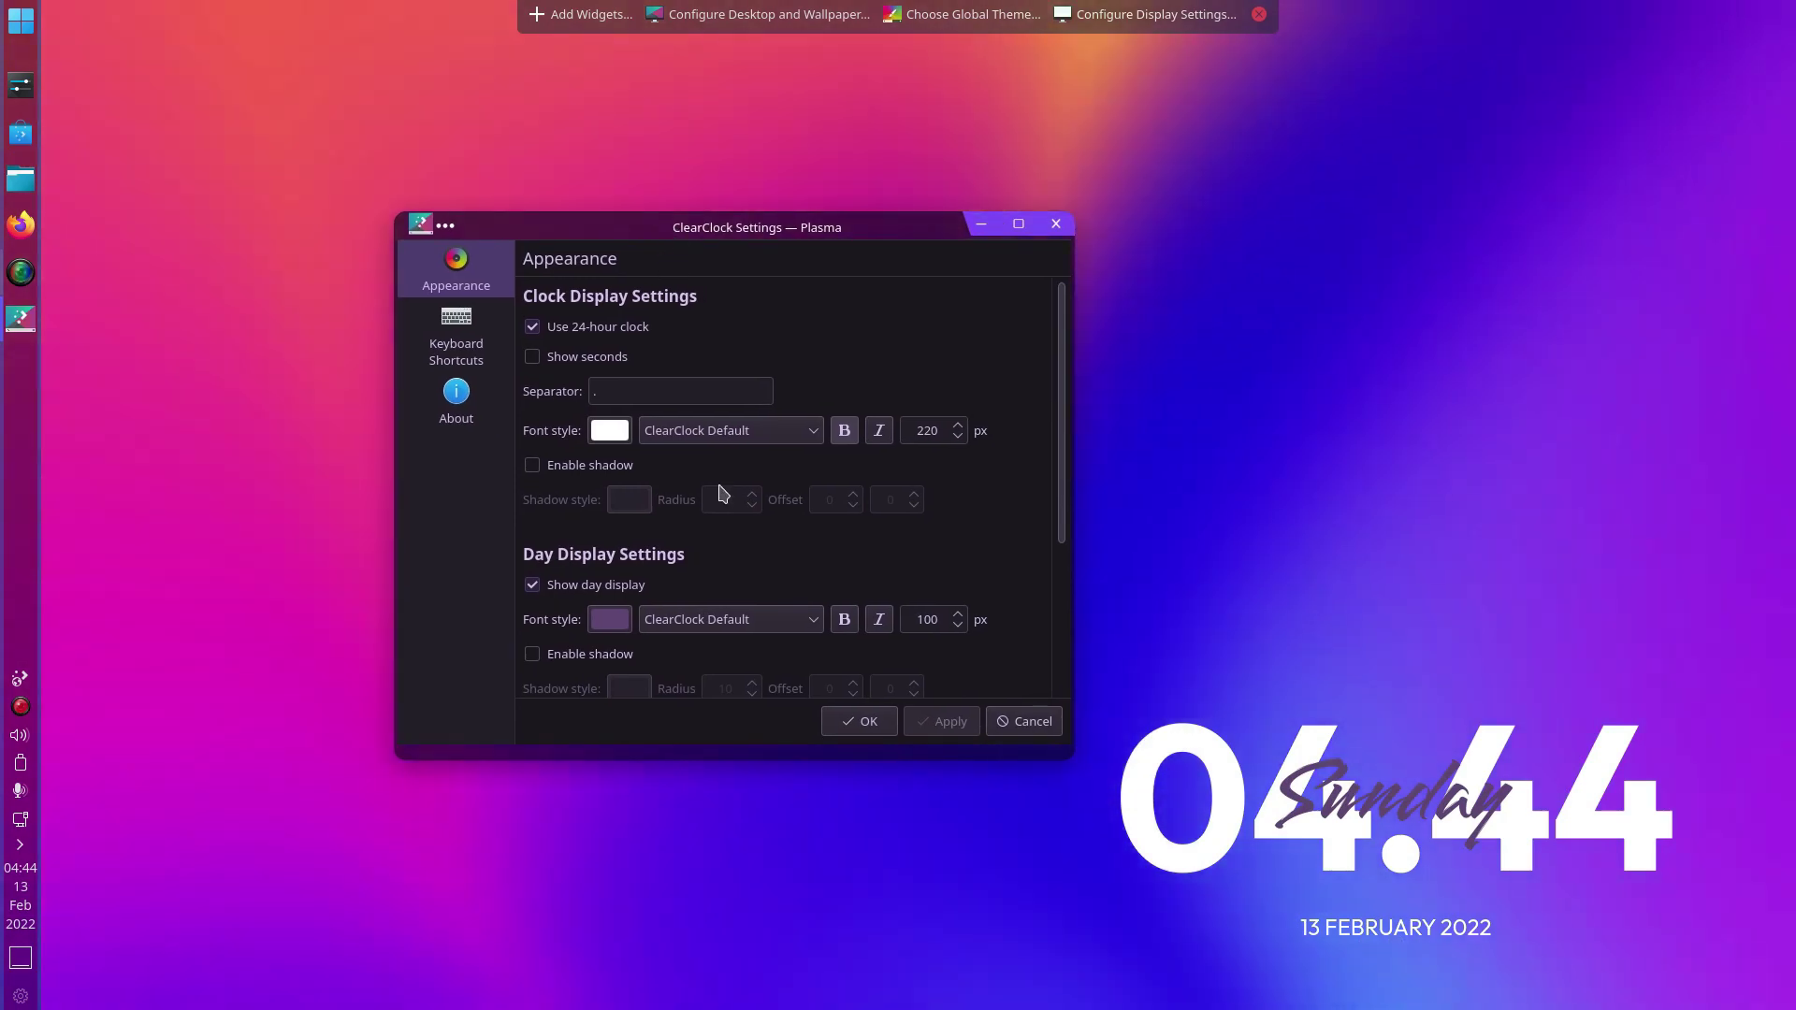
pyautogui.scroll(-2, 935, 431)
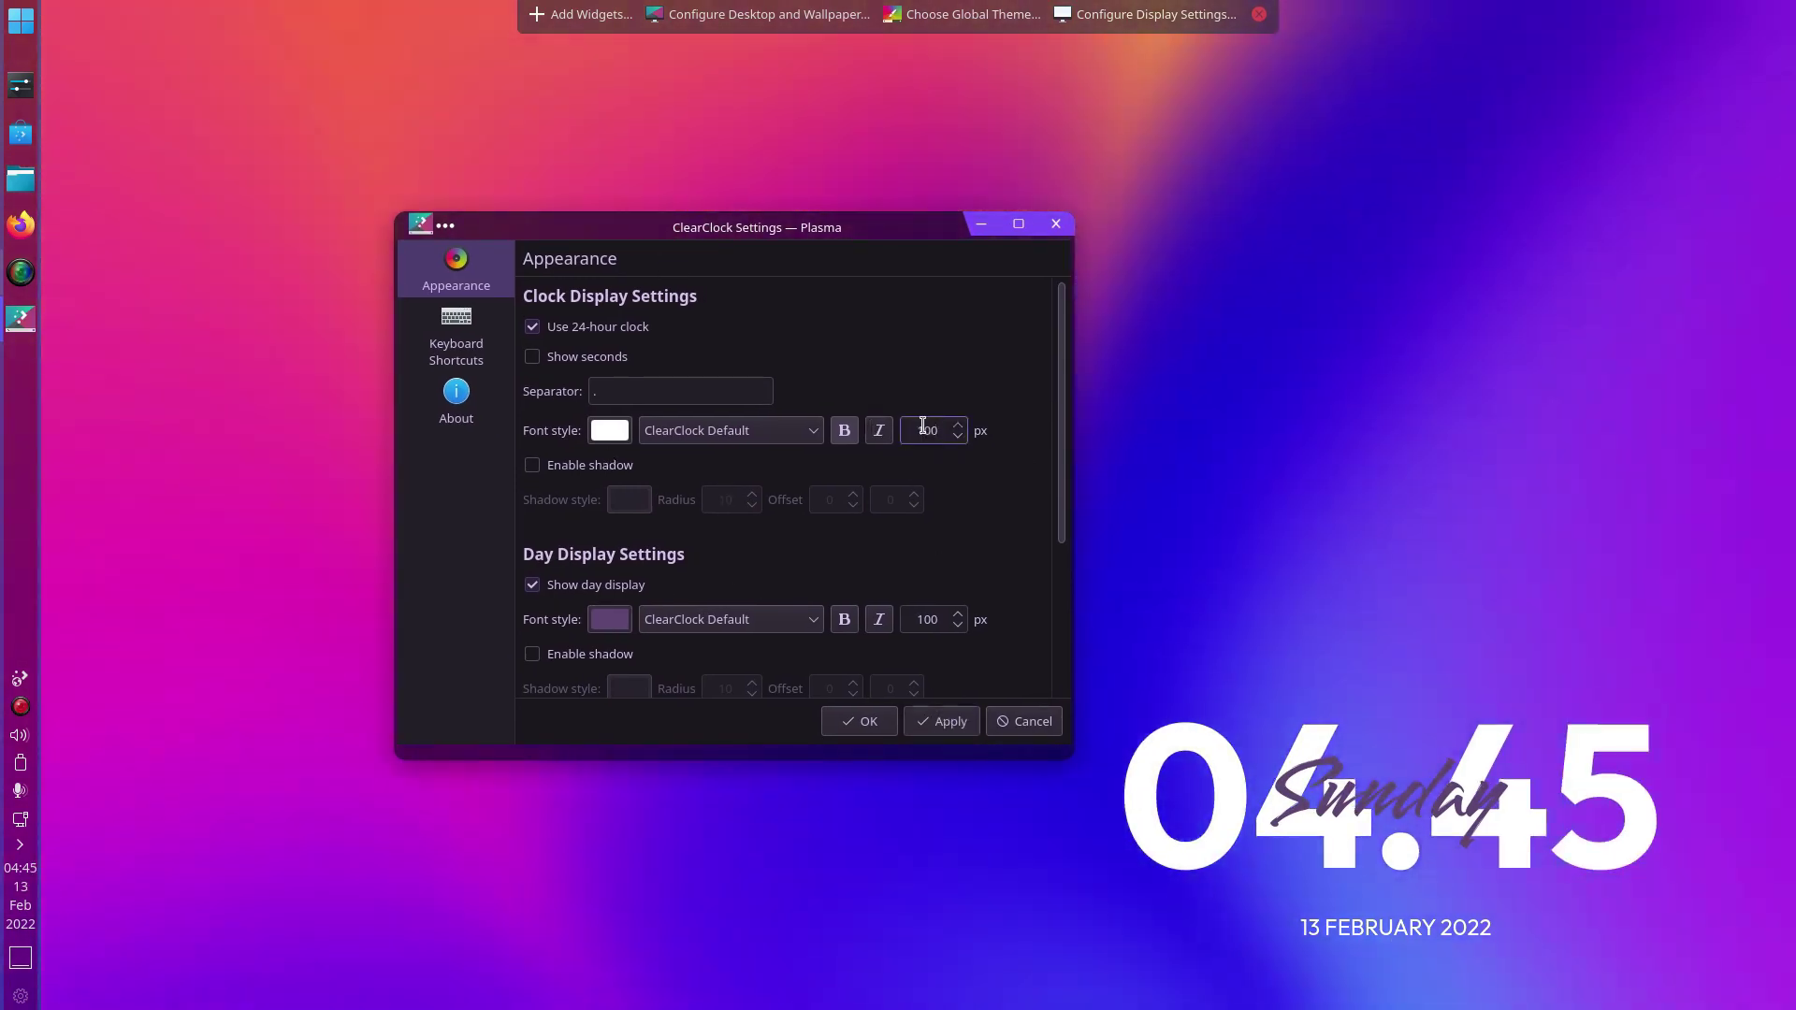
pyautogui.click(942, 722)
pyautogui.click(1024, 722)
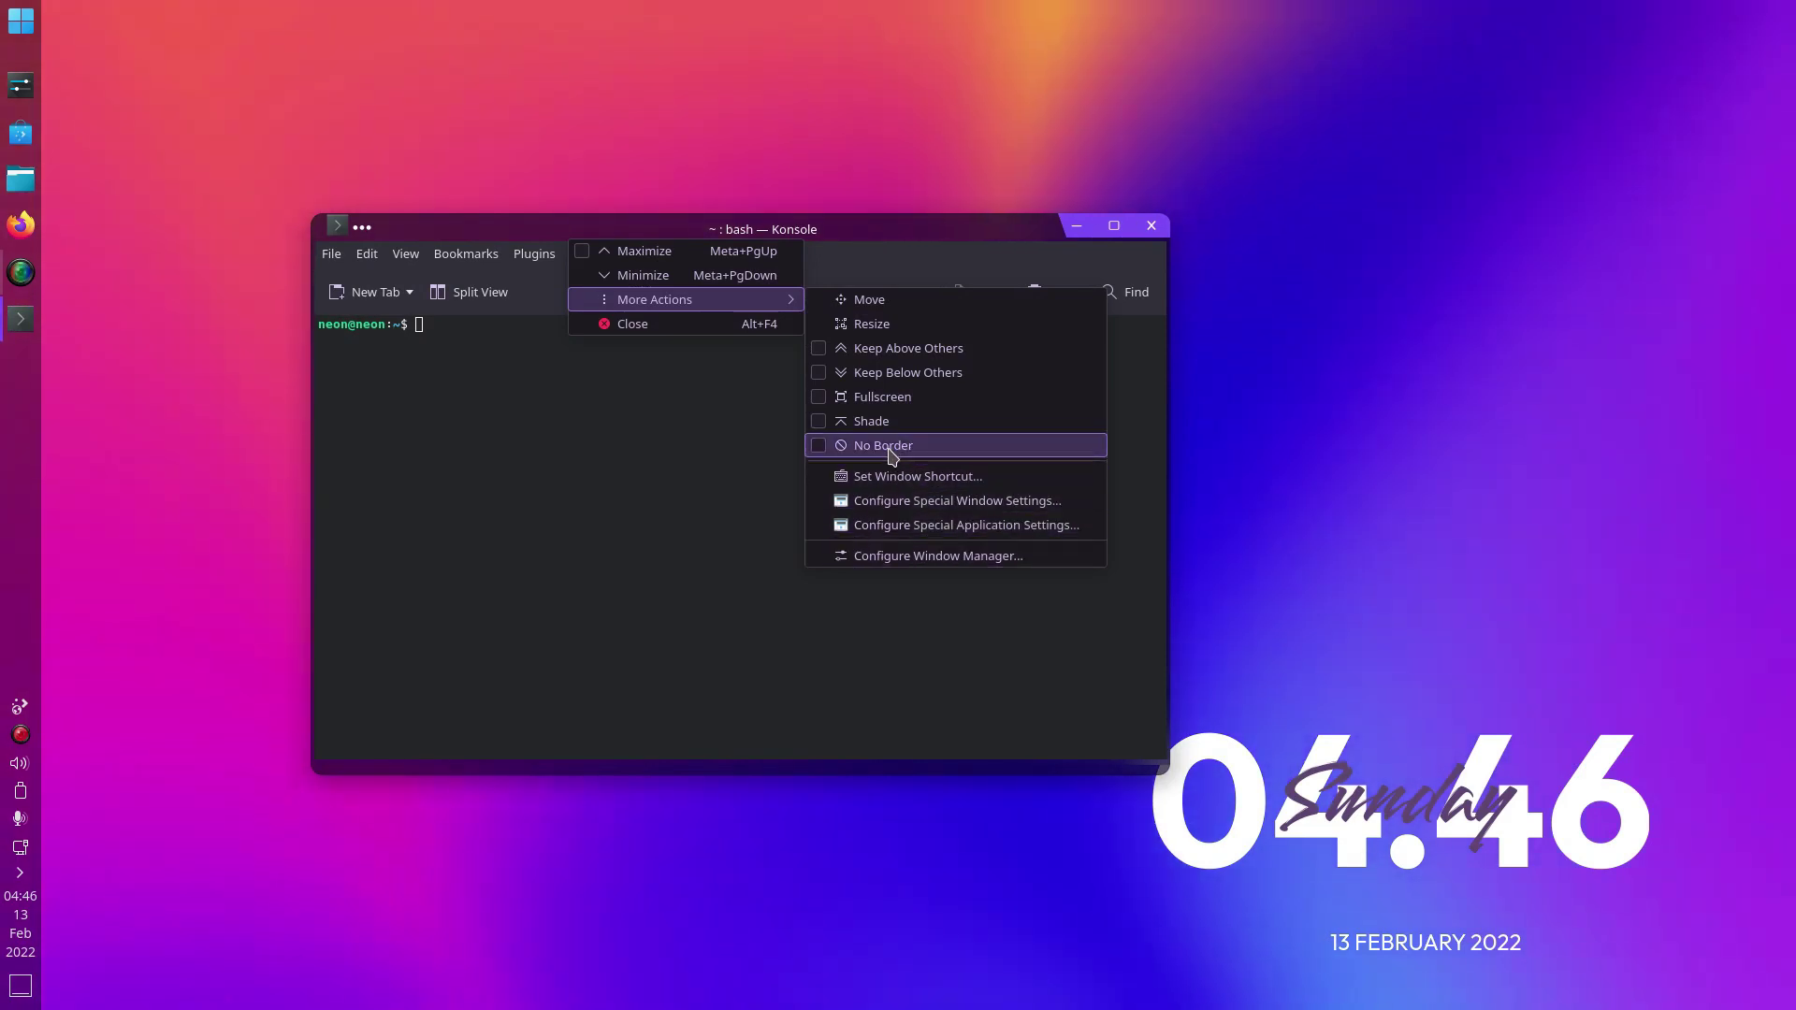
# From Konsole's window, open the window manager configuration and review its Compositor, Screen Edges, Task Switcher, KWin Scripts and Window Rules pages
pyautogui.click(901, 558)
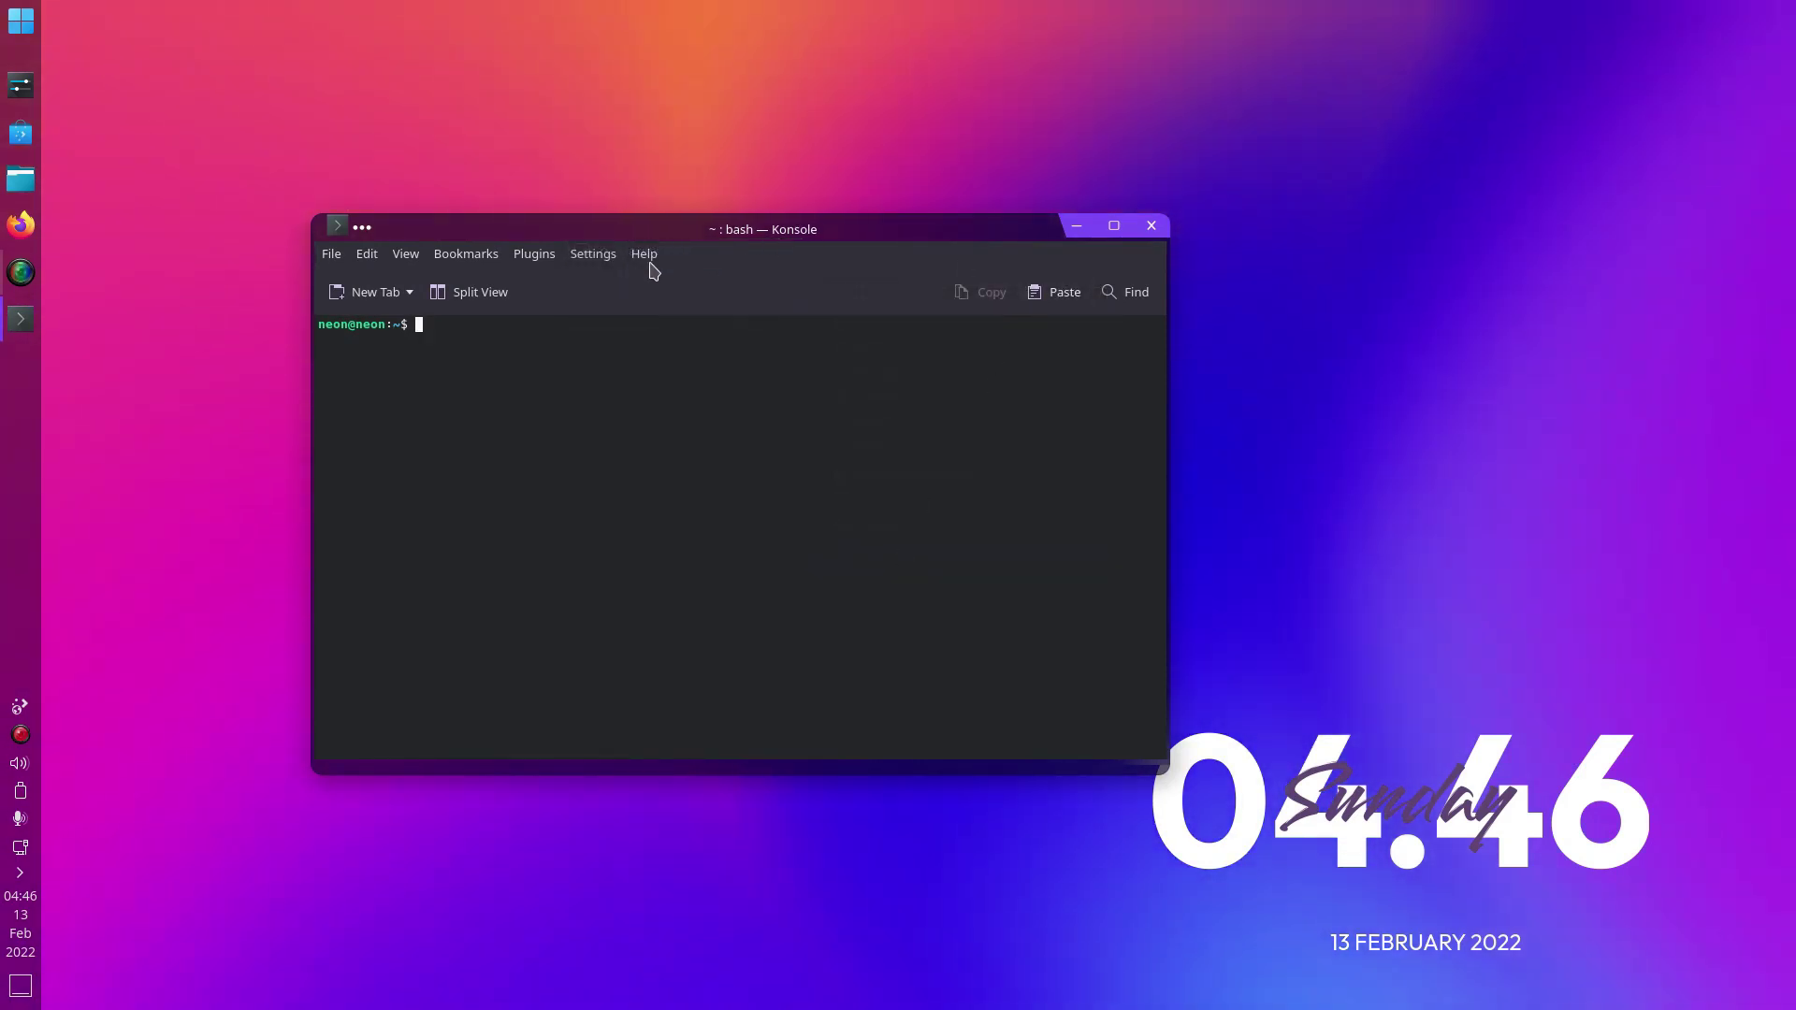
pyautogui.click(593, 253)
pyautogui.moveTo(644, 372)
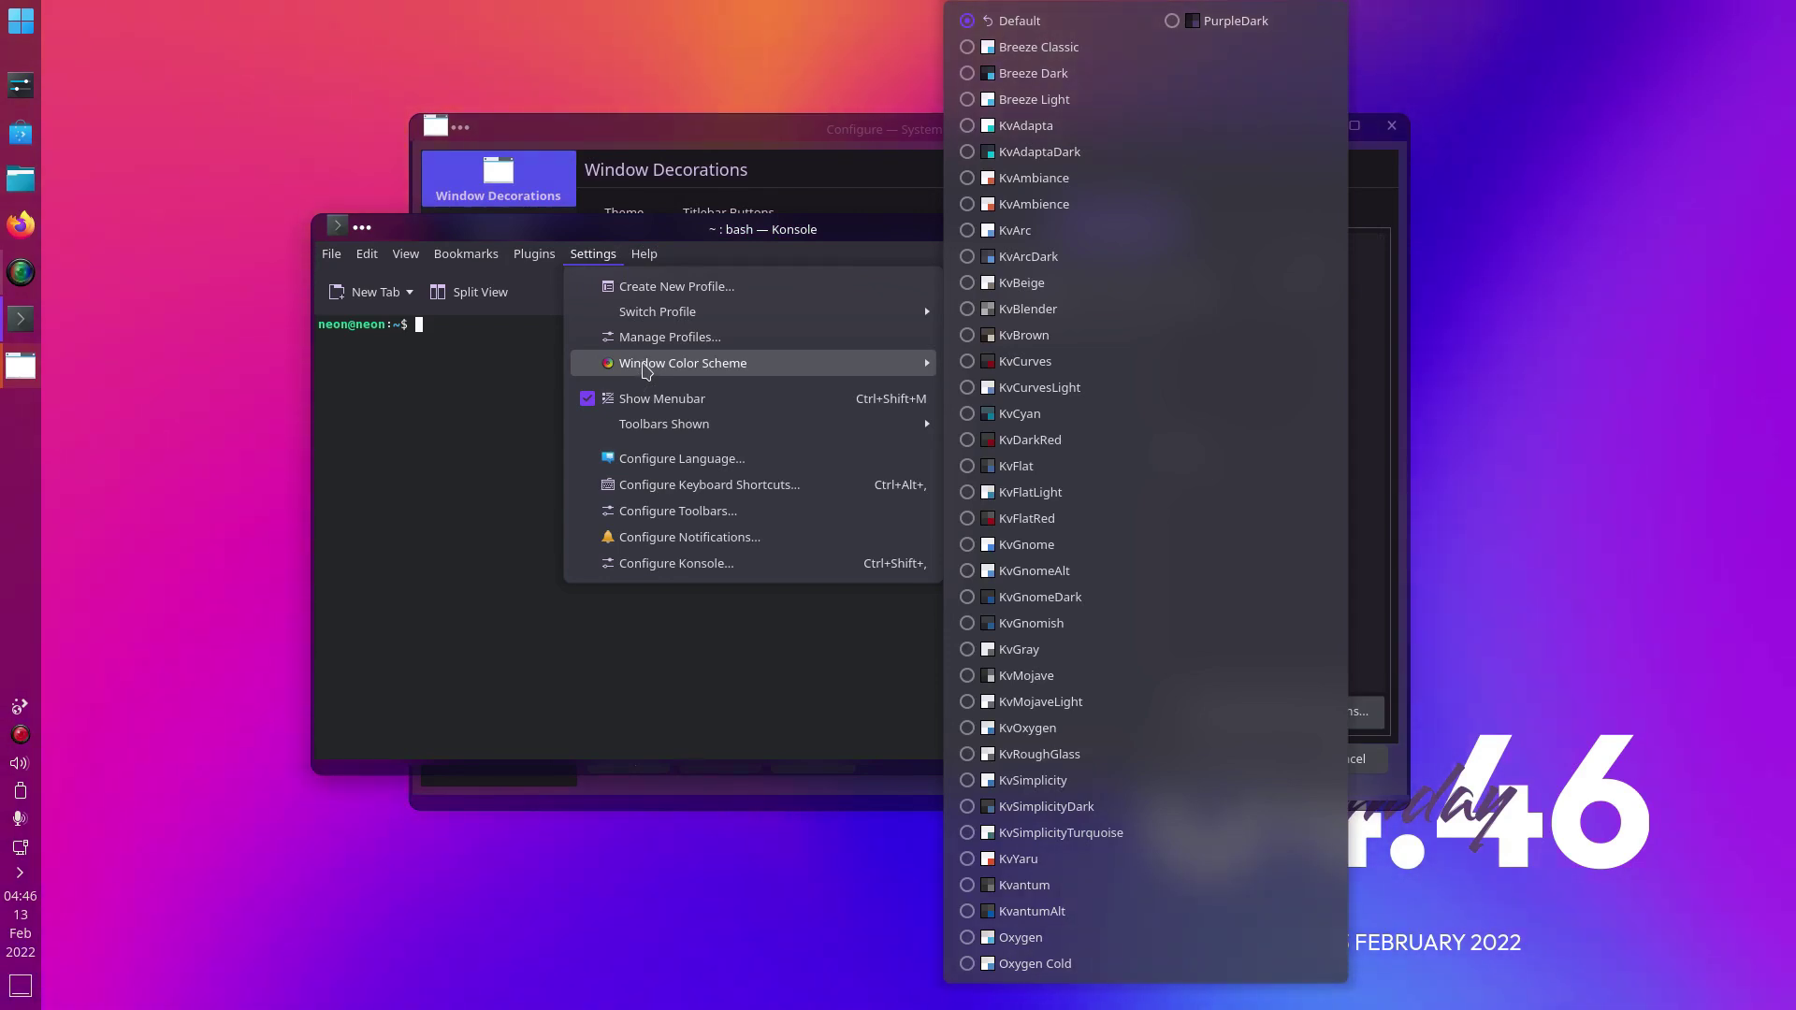
pyautogui.click(1223, 102)
pyautogui.moveTo(783, 249); pyautogui.dragTo(569, 371)
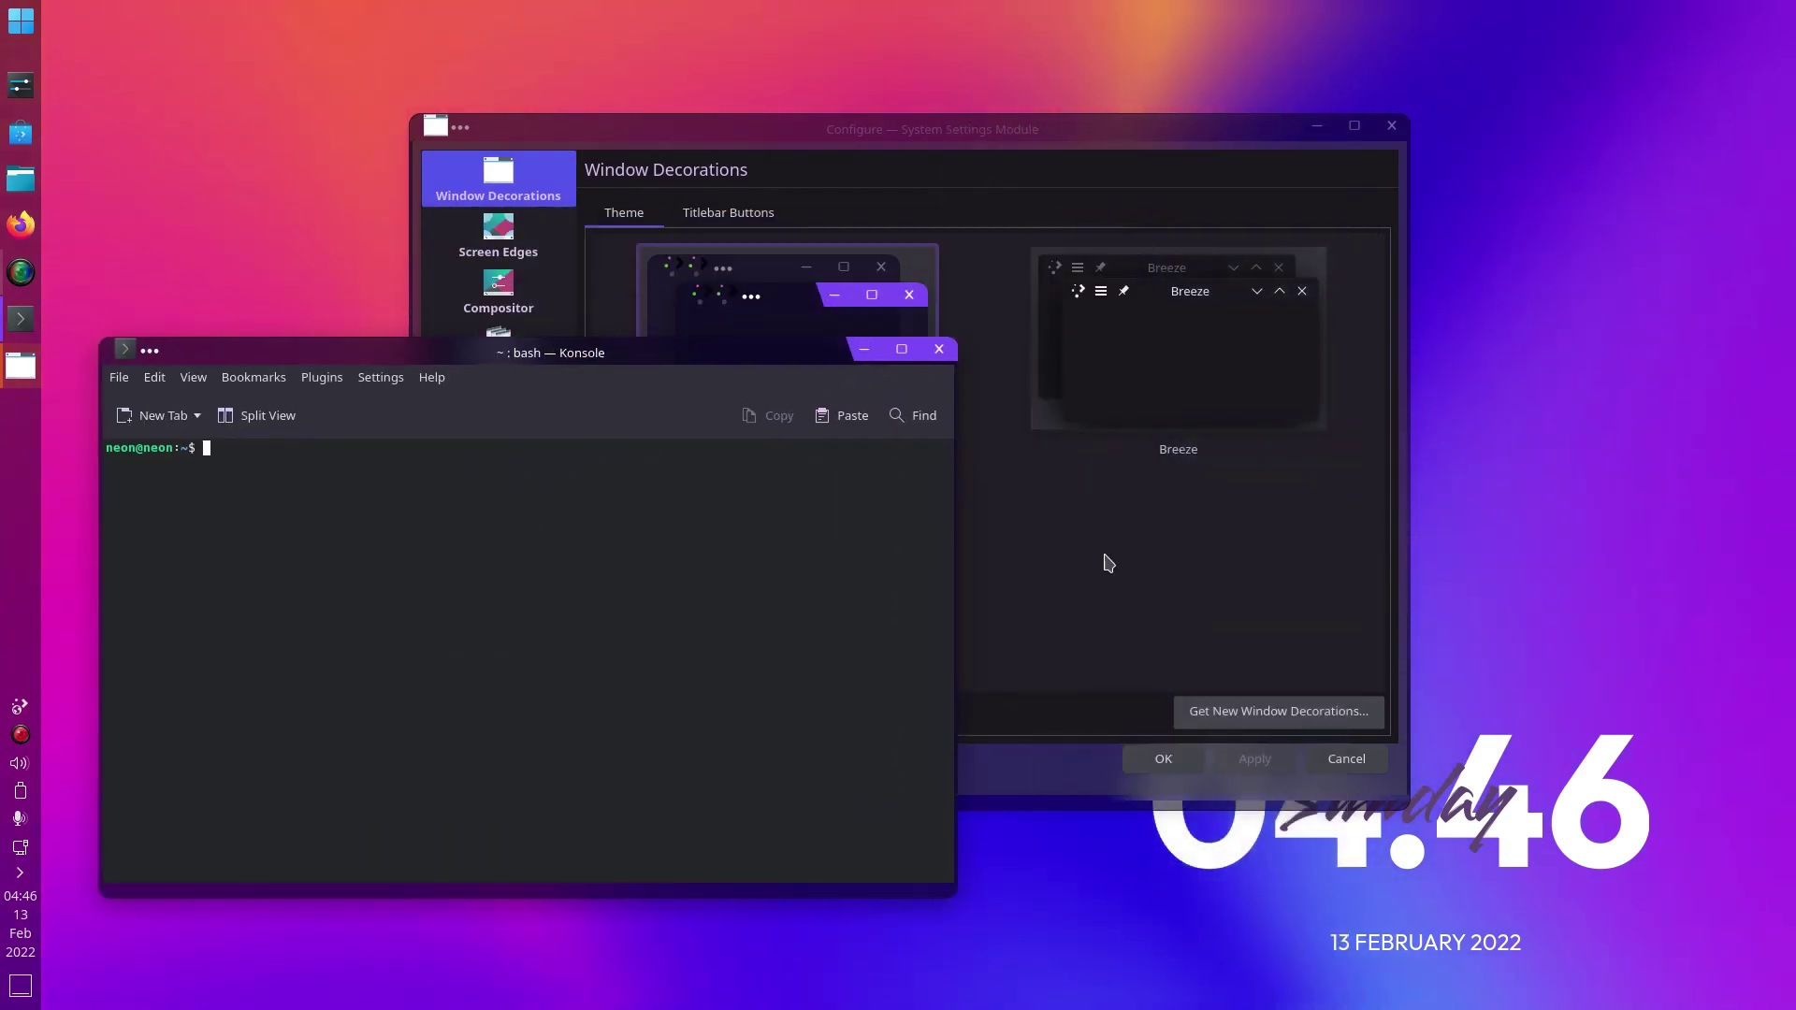
pyautogui.click(1331, 150)
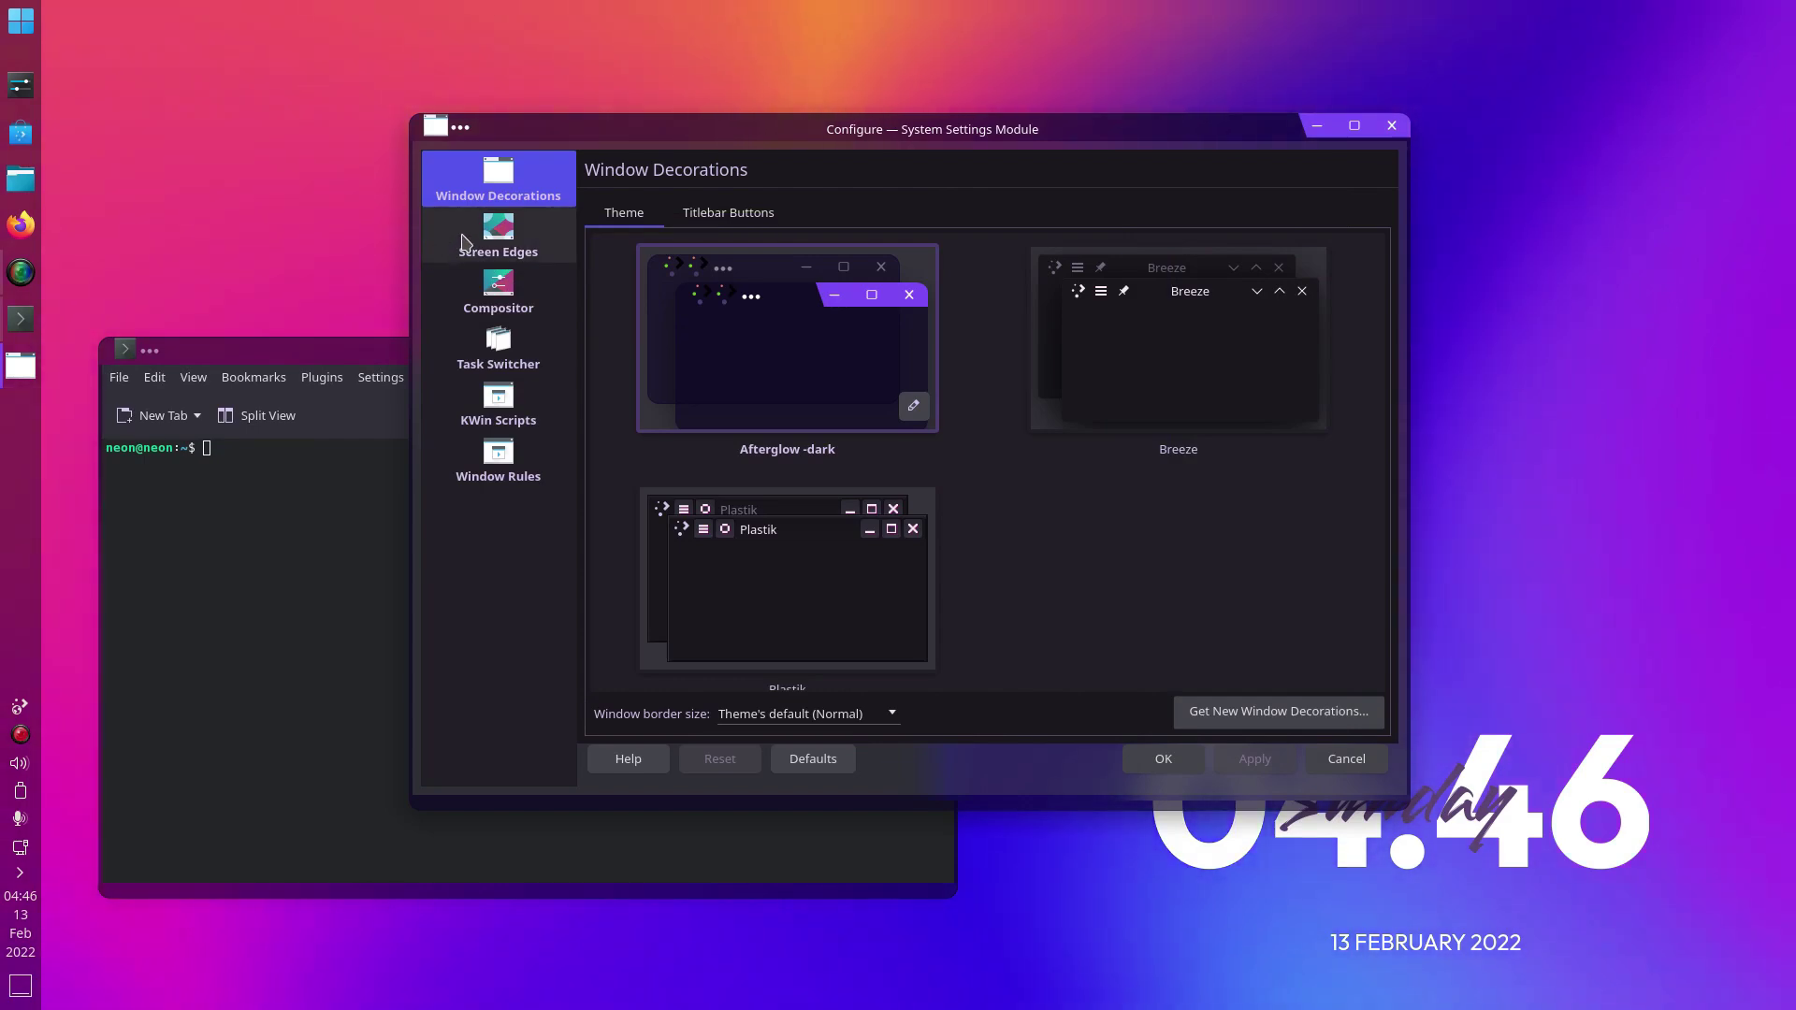
pyautogui.click(498, 292)
pyautogui.click(498, 239)
pyautogui.click(477, 370)
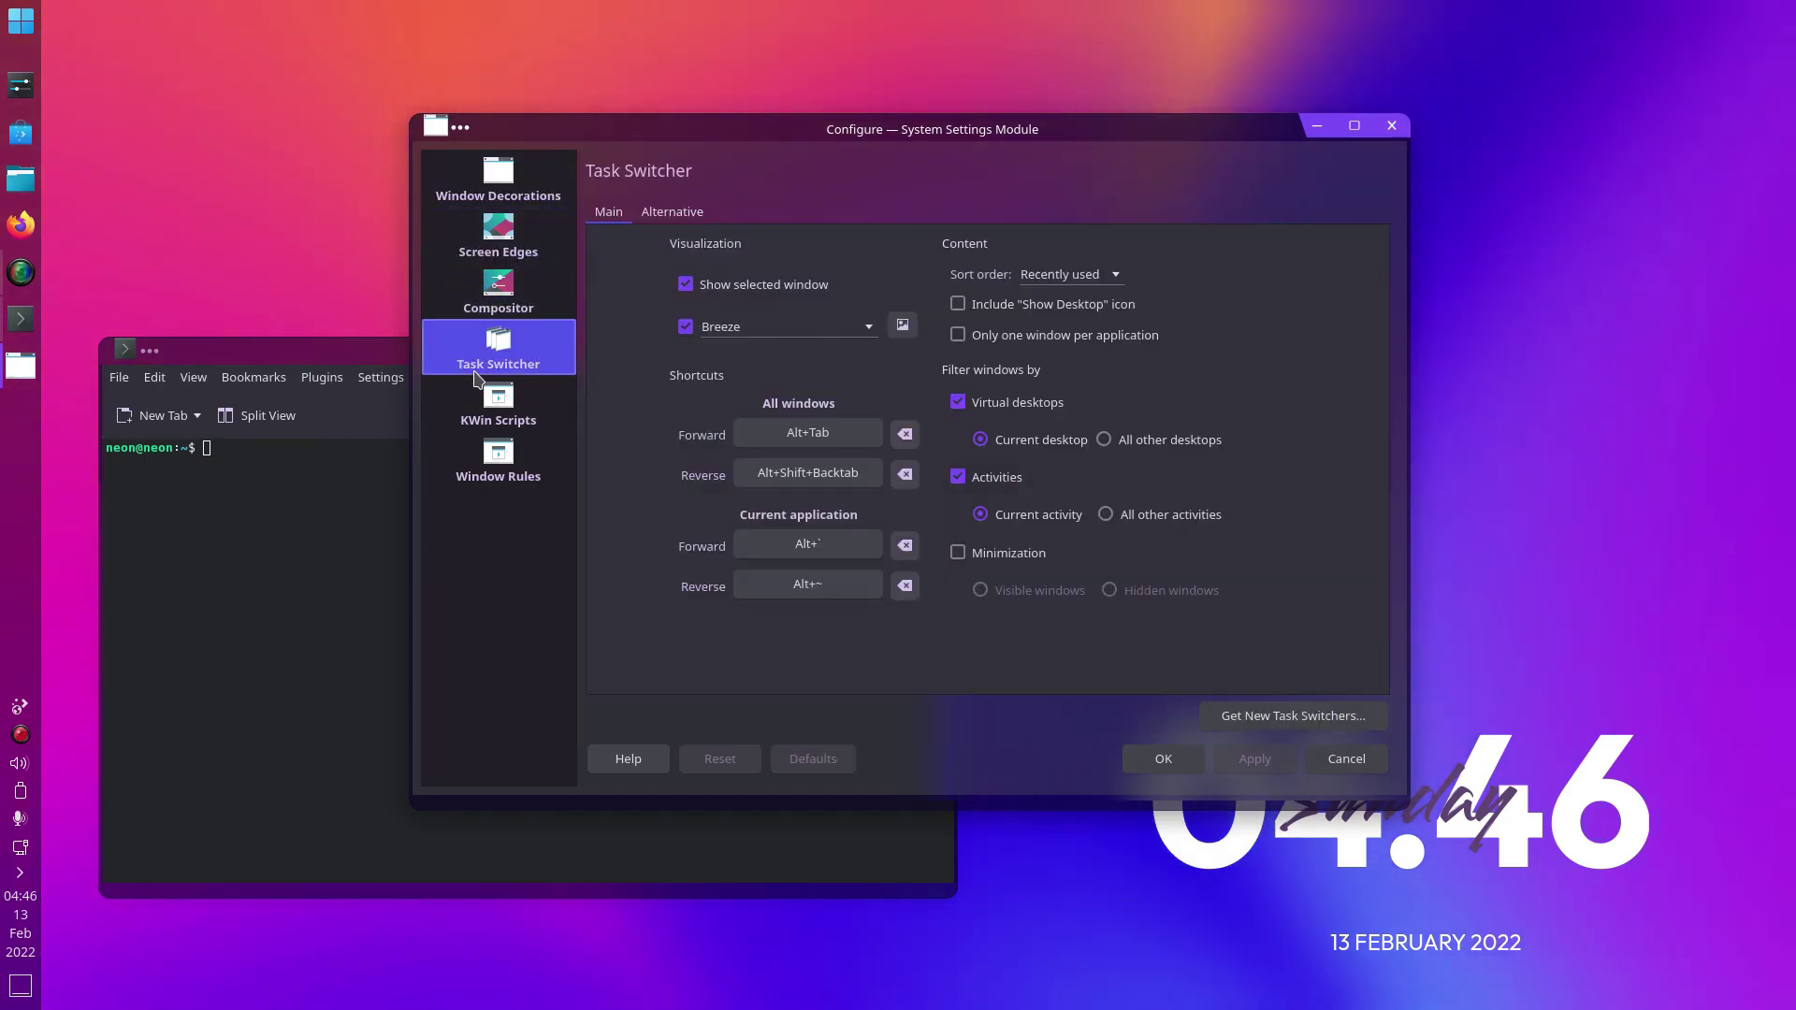
pyautogui.click(498, 412)
pyautogui.click(528, 471)
pyautogui.press('Escape')
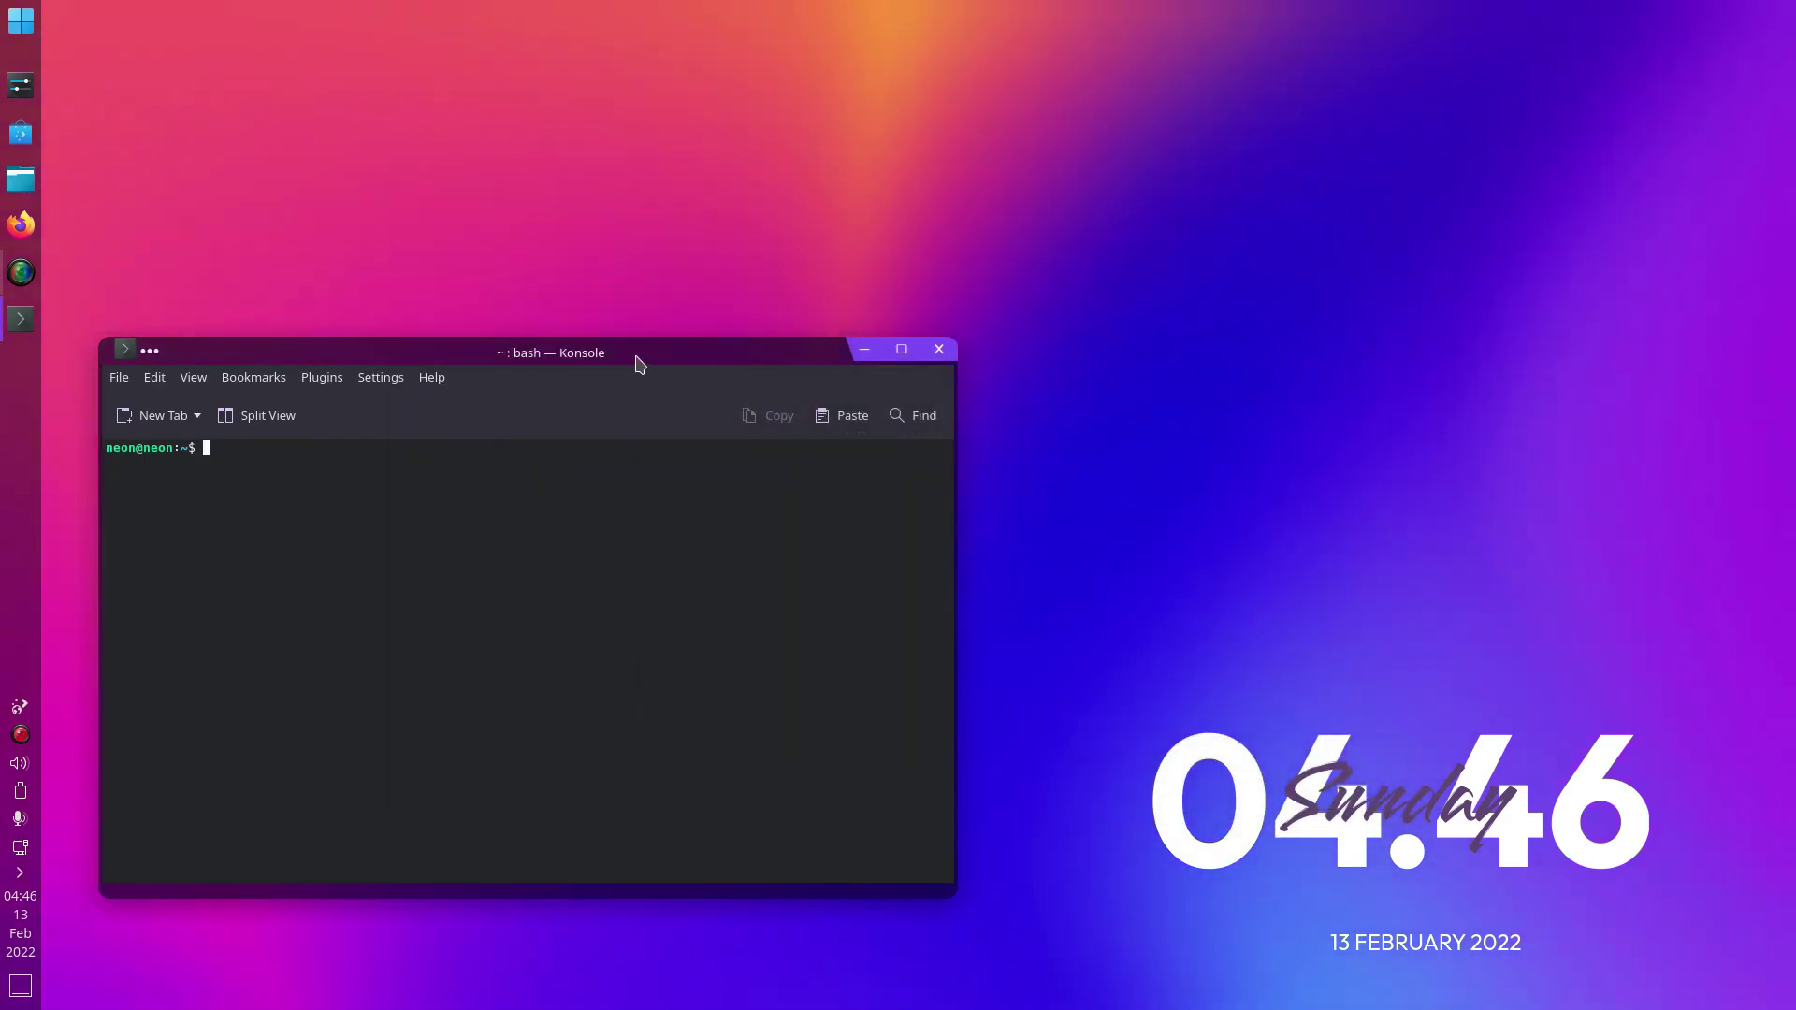
pyautogui.moveTo(637, 360); pyautogui.dragTo(962, 270)
pyautogui.click(704, 279)
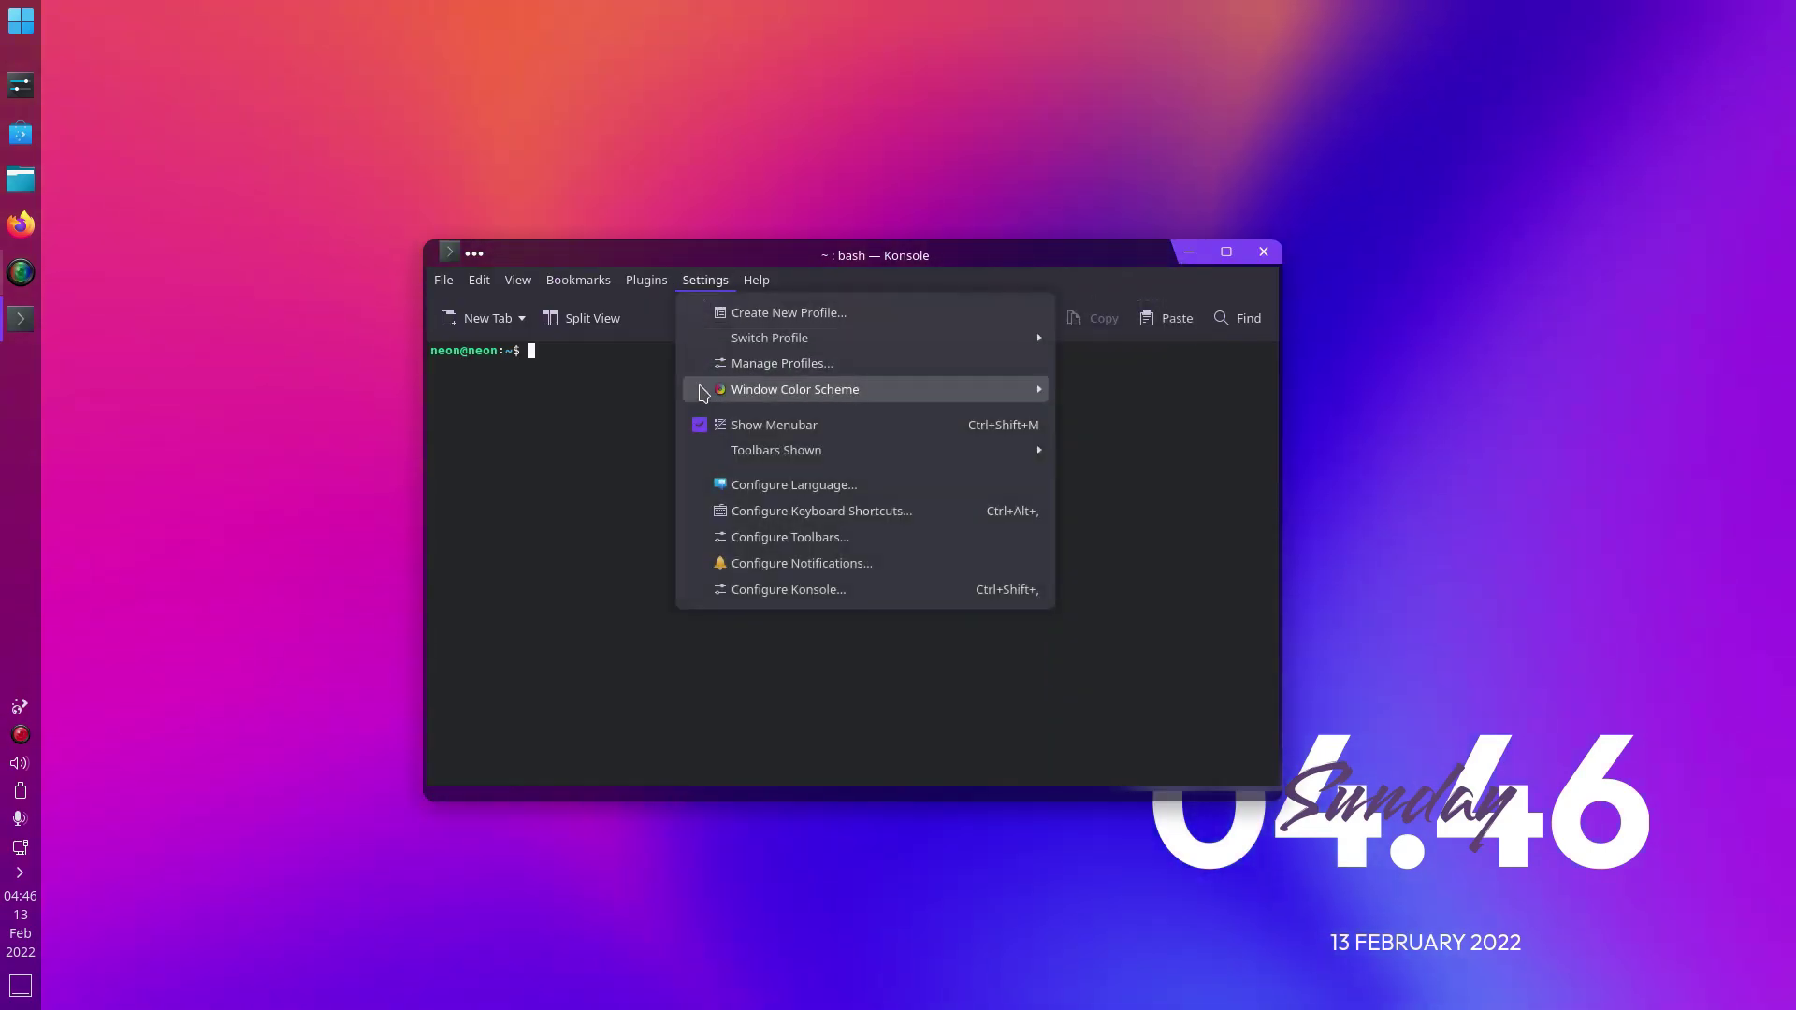
pyautogui.click(742, 363)
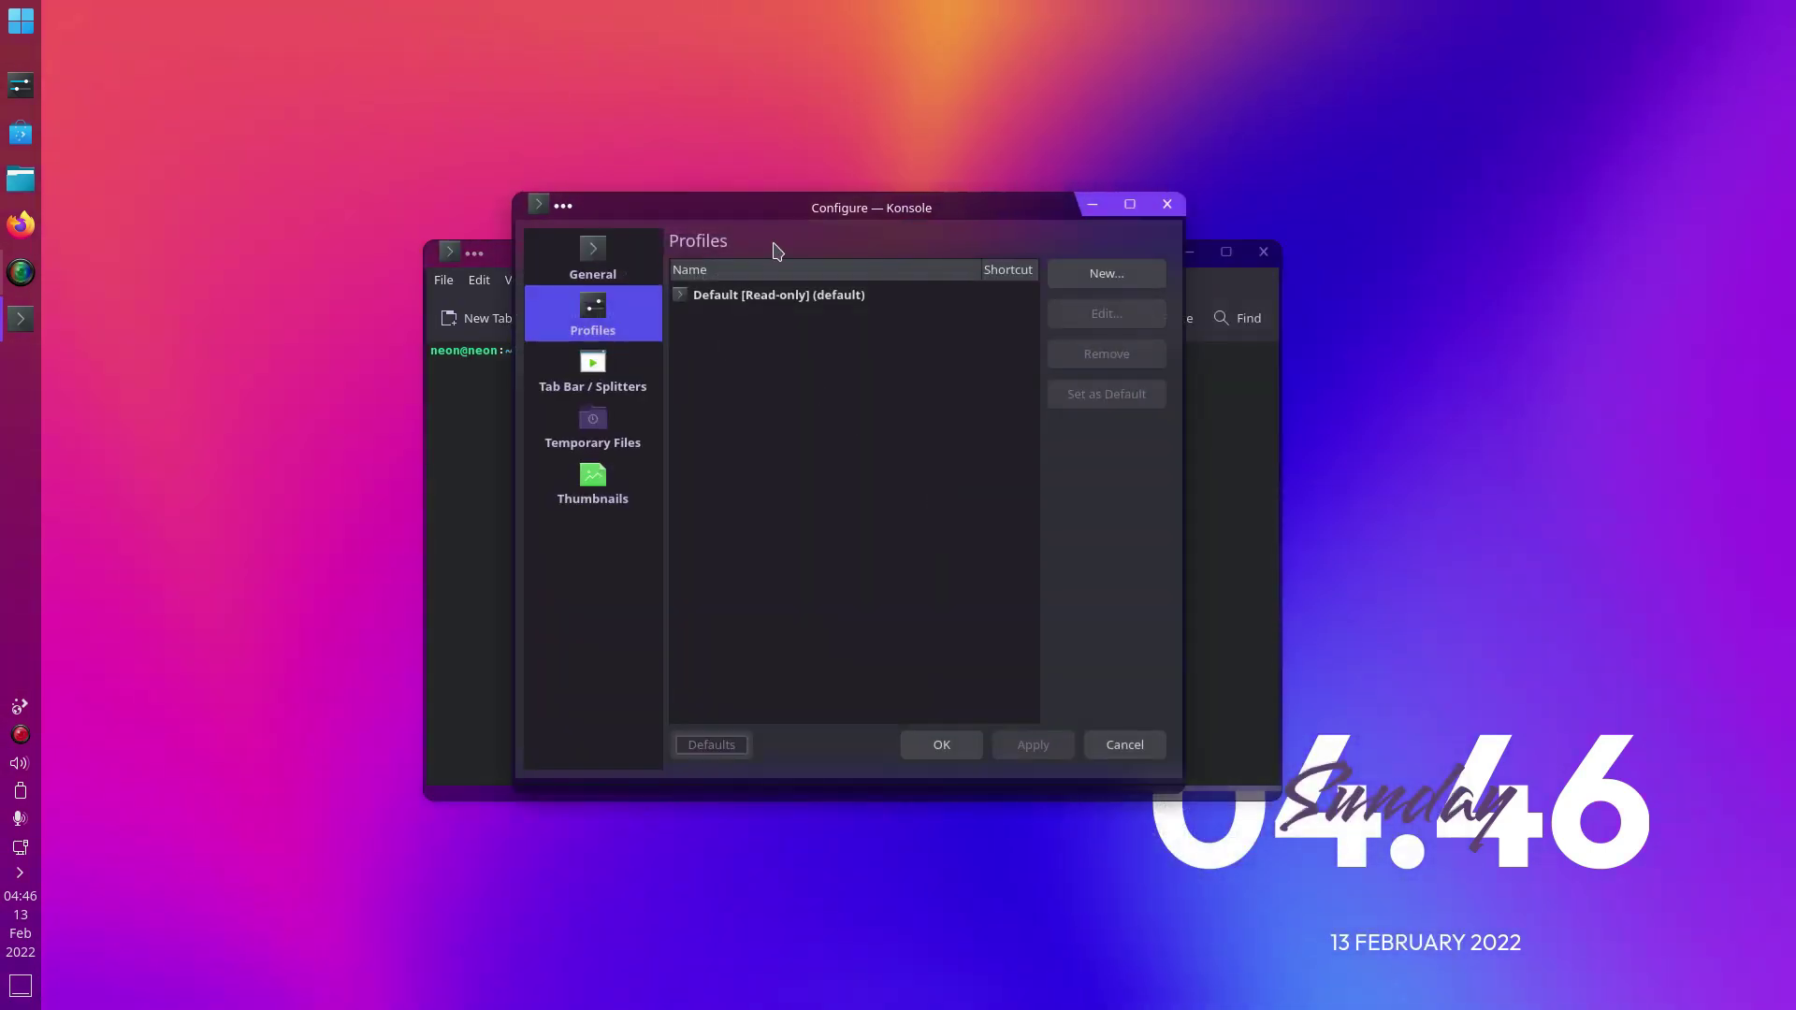
pyautogui.click(1144, 277)
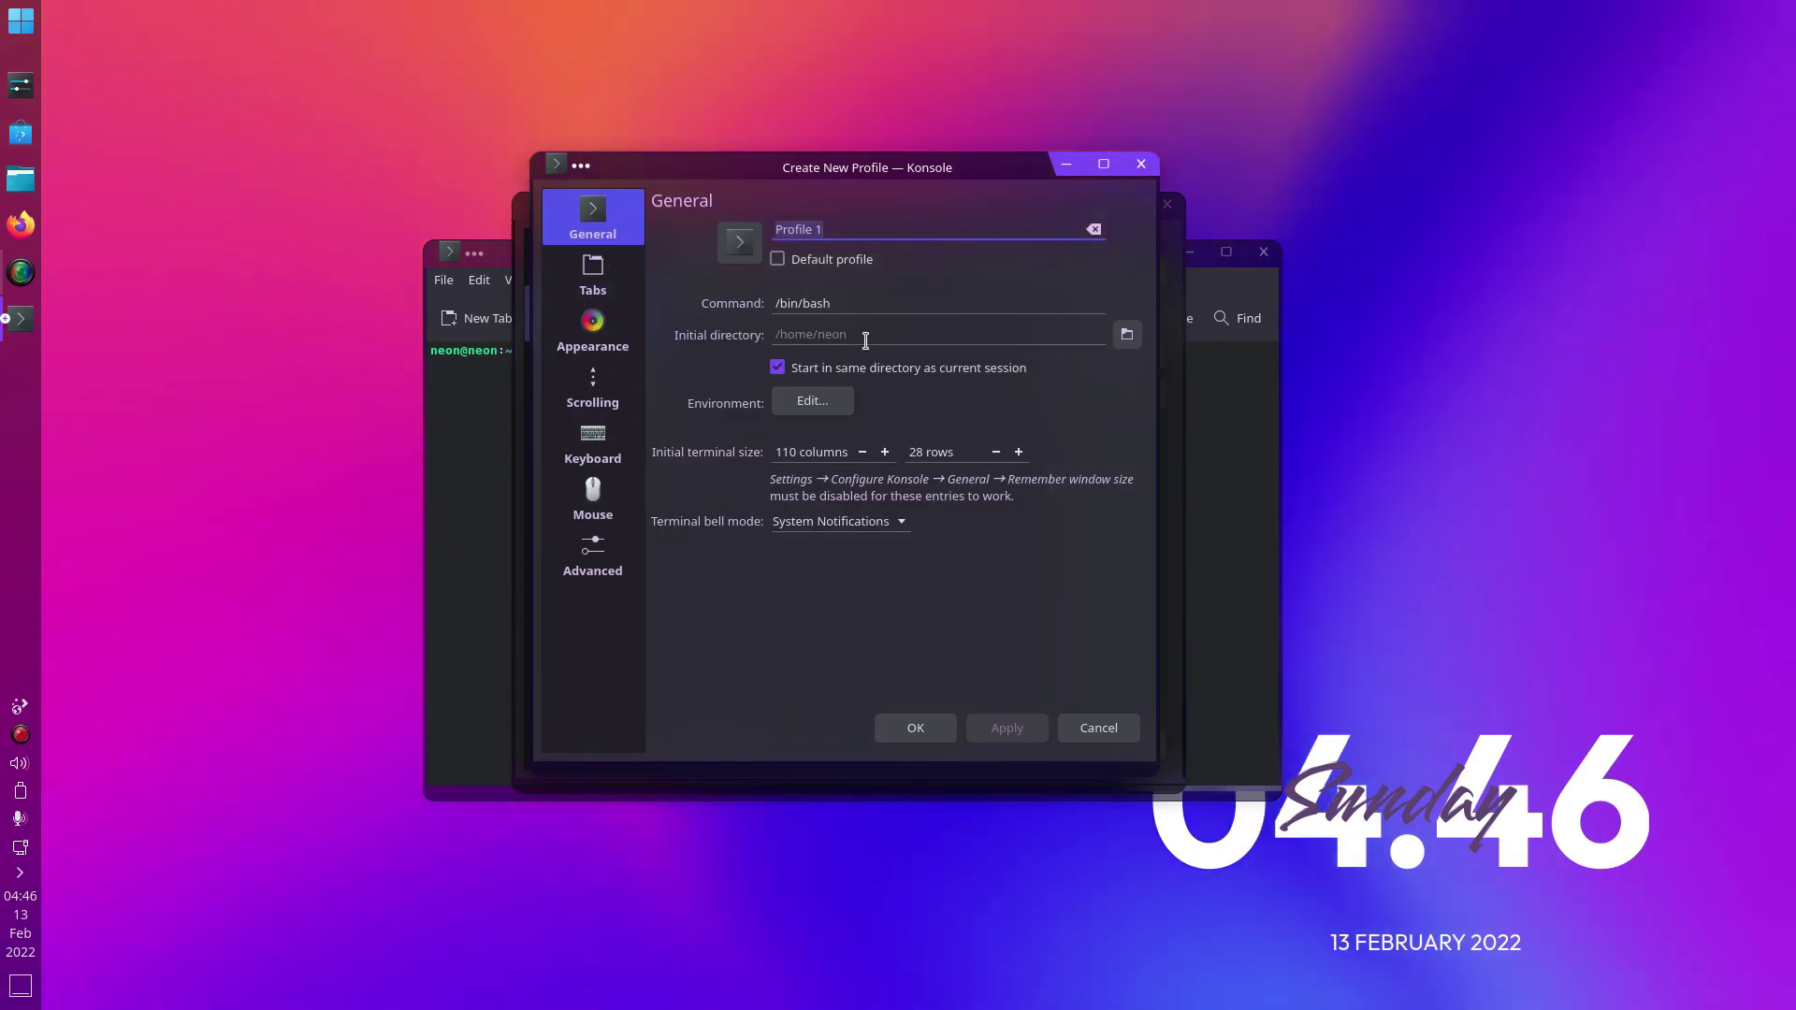
# In the new Konsole profile's appearance settings, edit the Breeze color scheme and change its Background color to a dark purple
pyautogui.click(593, 327)
pyautogui.scroll(-1, 830, 413)
pyautogui.scroll(1, 802, 449)
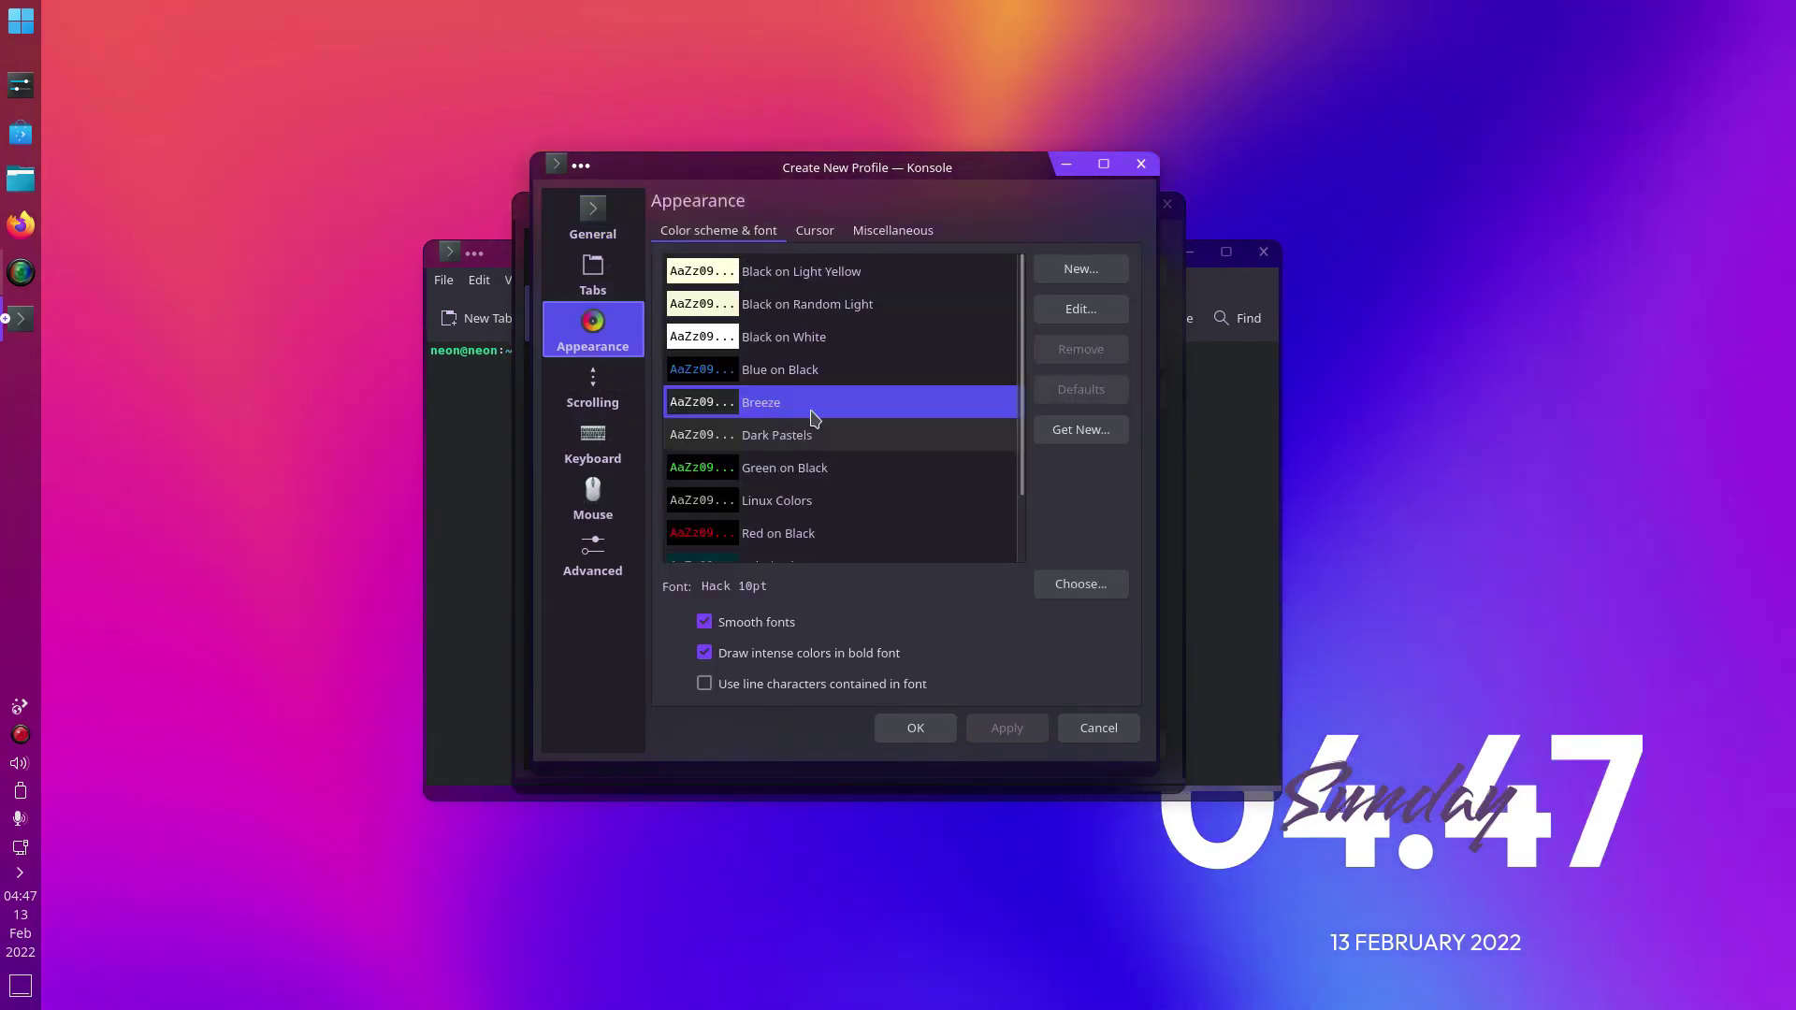
pyautogui.doubleClick(814, 400)
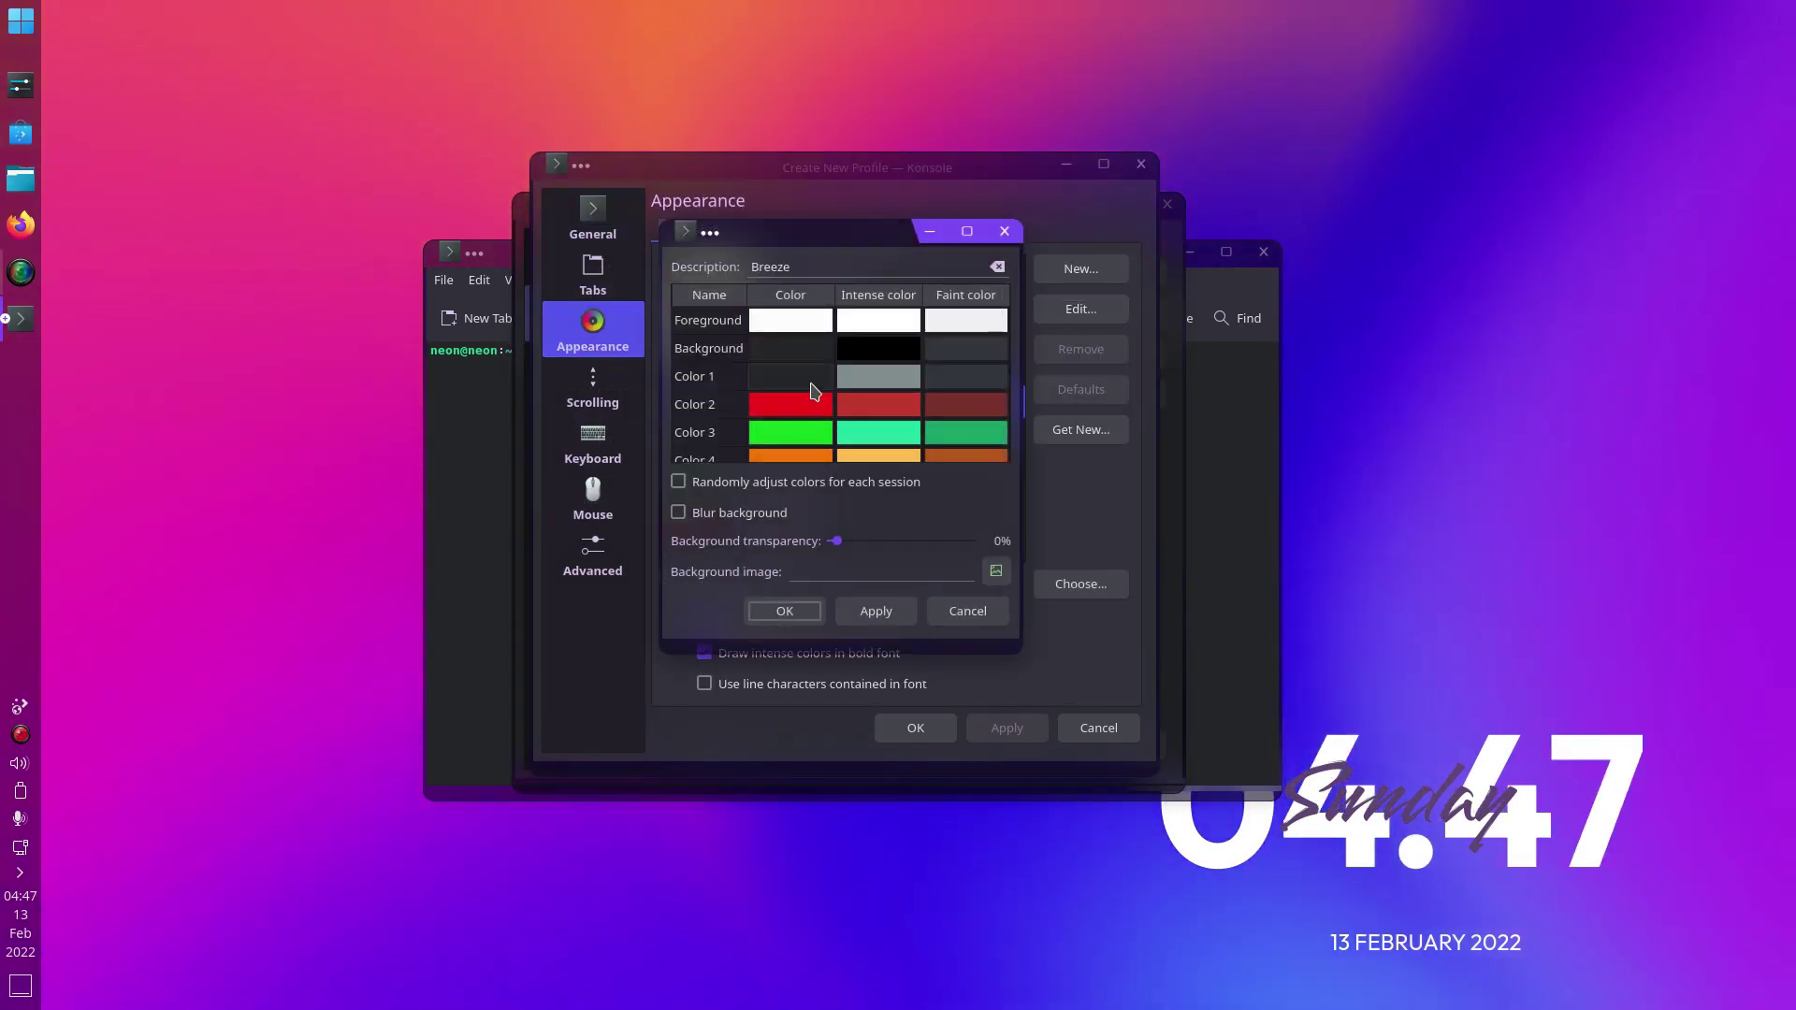
pyautogui.click(812, 383)
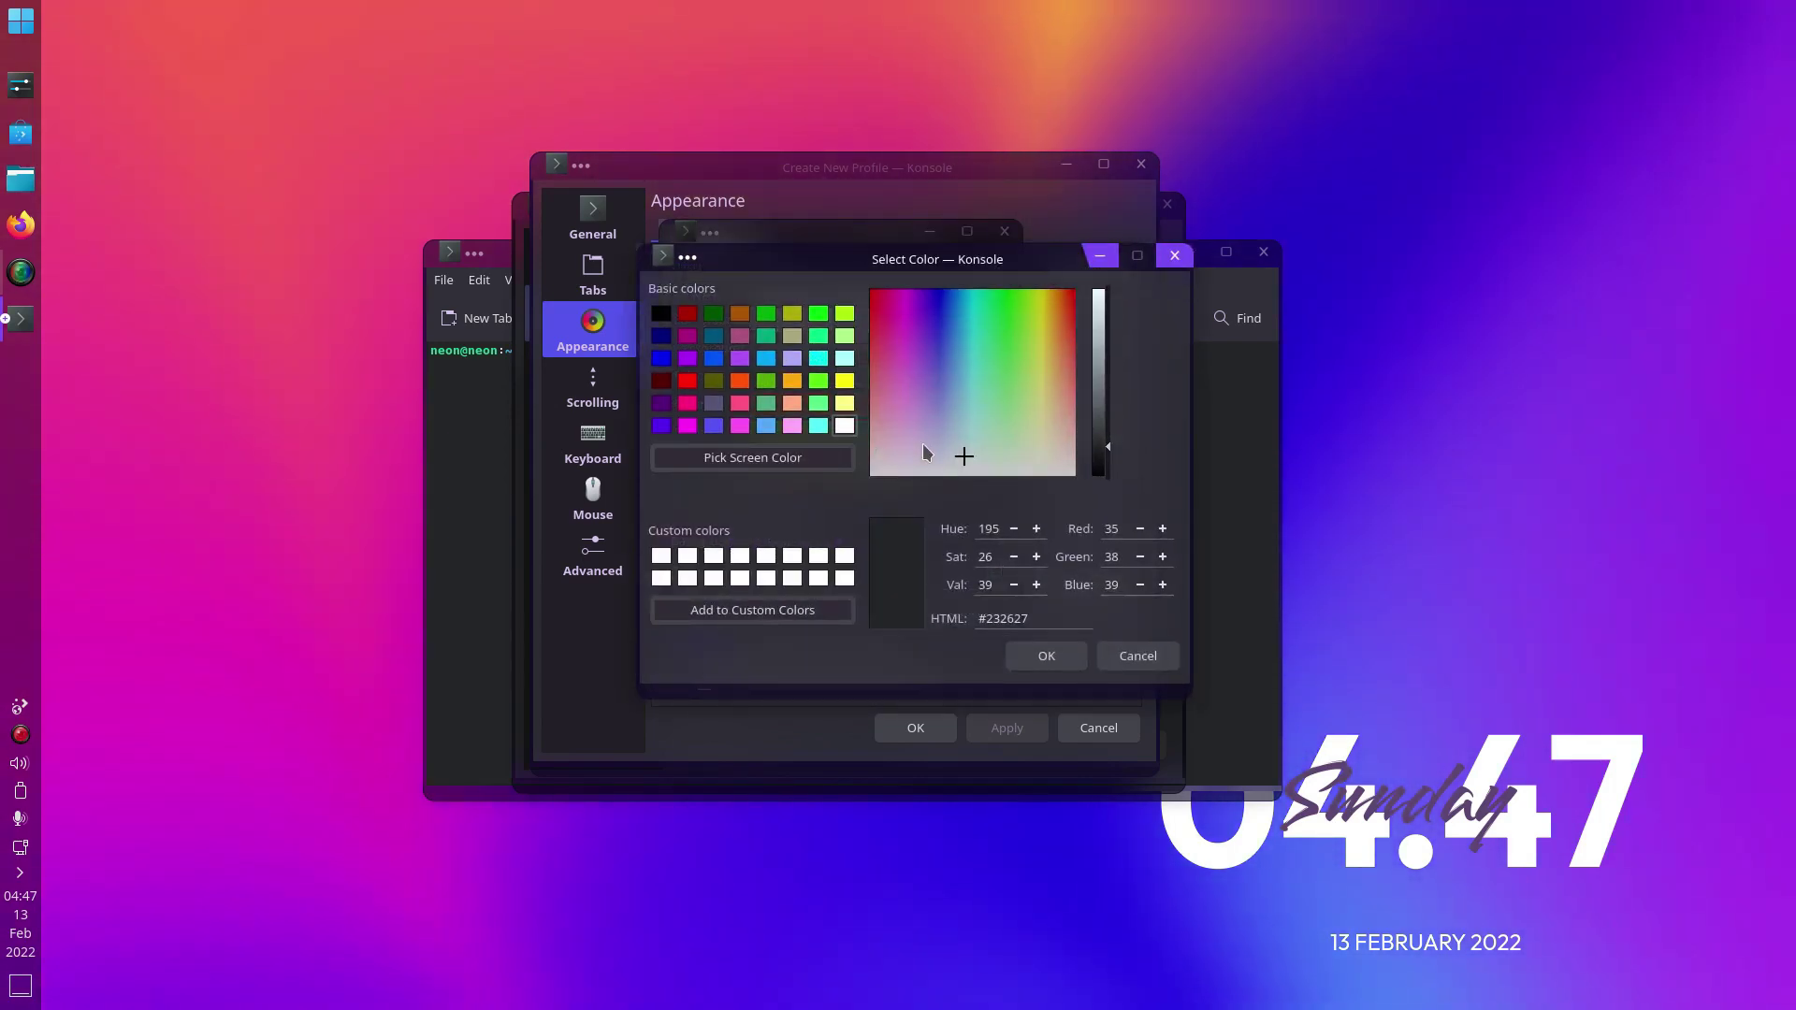
pyautogui.click(951, 448)
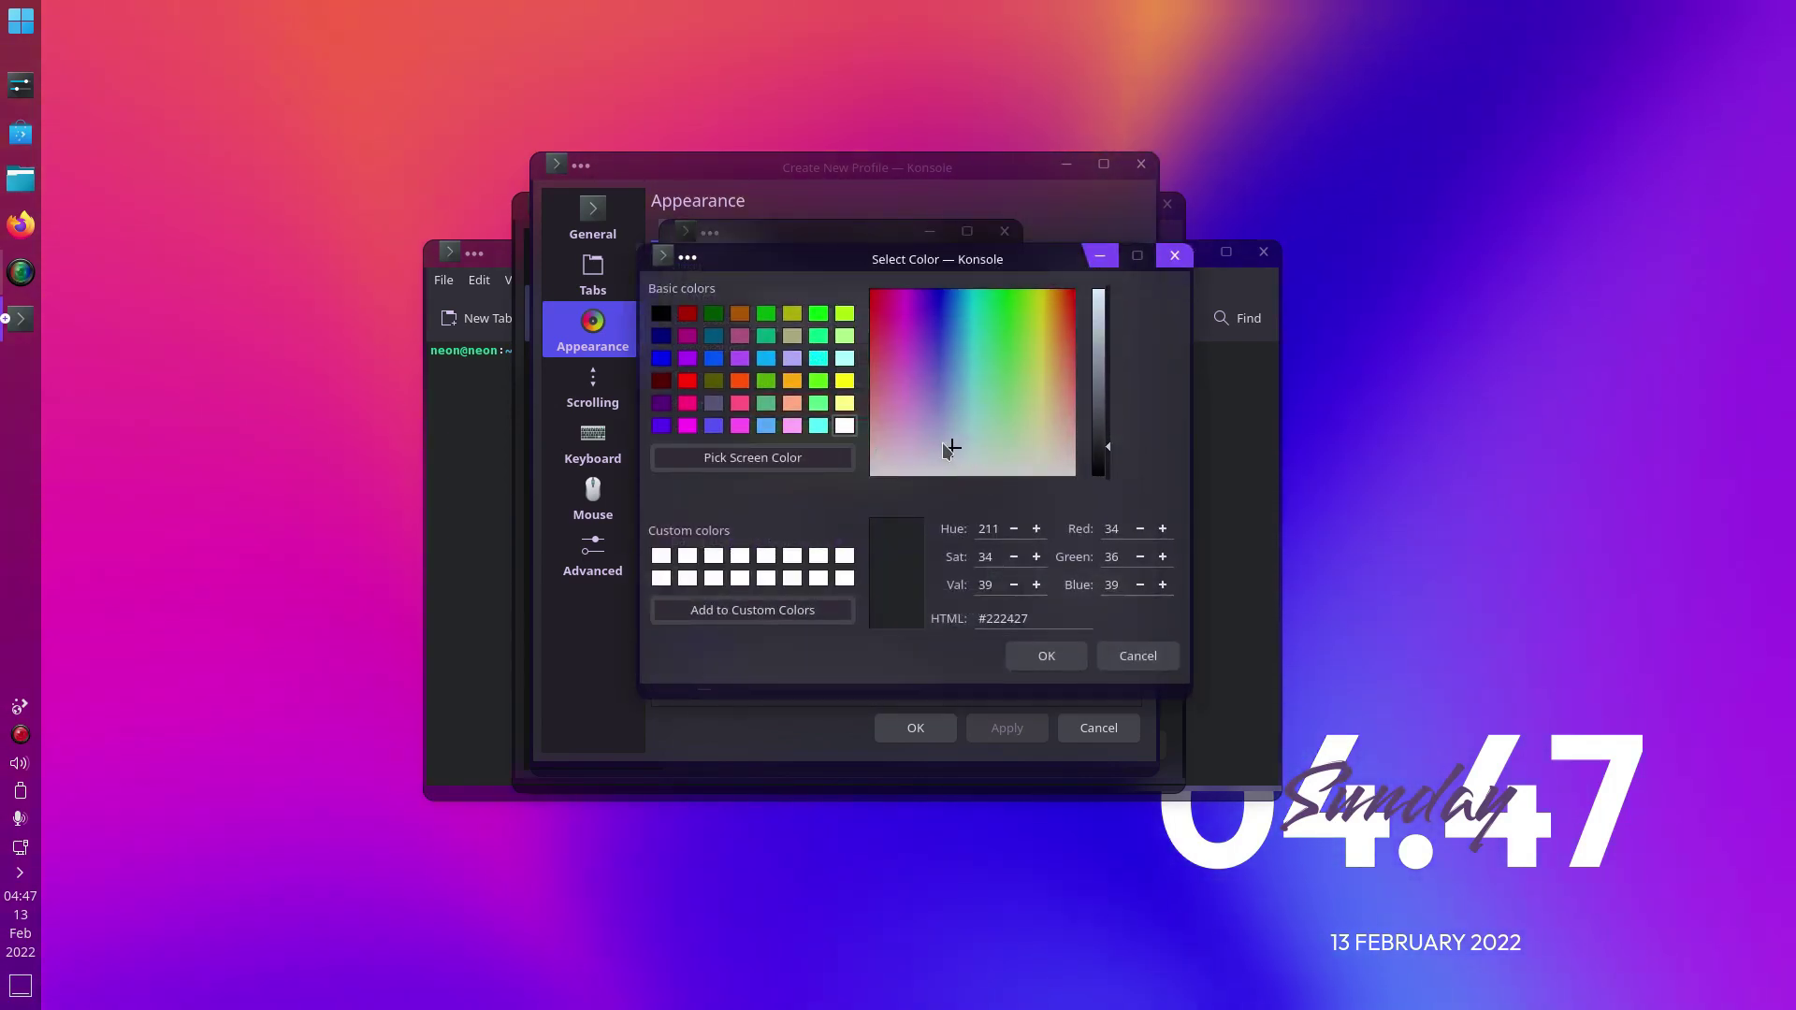
pyautogui.click(917, 379)
pyautogui.click(1047, 656)
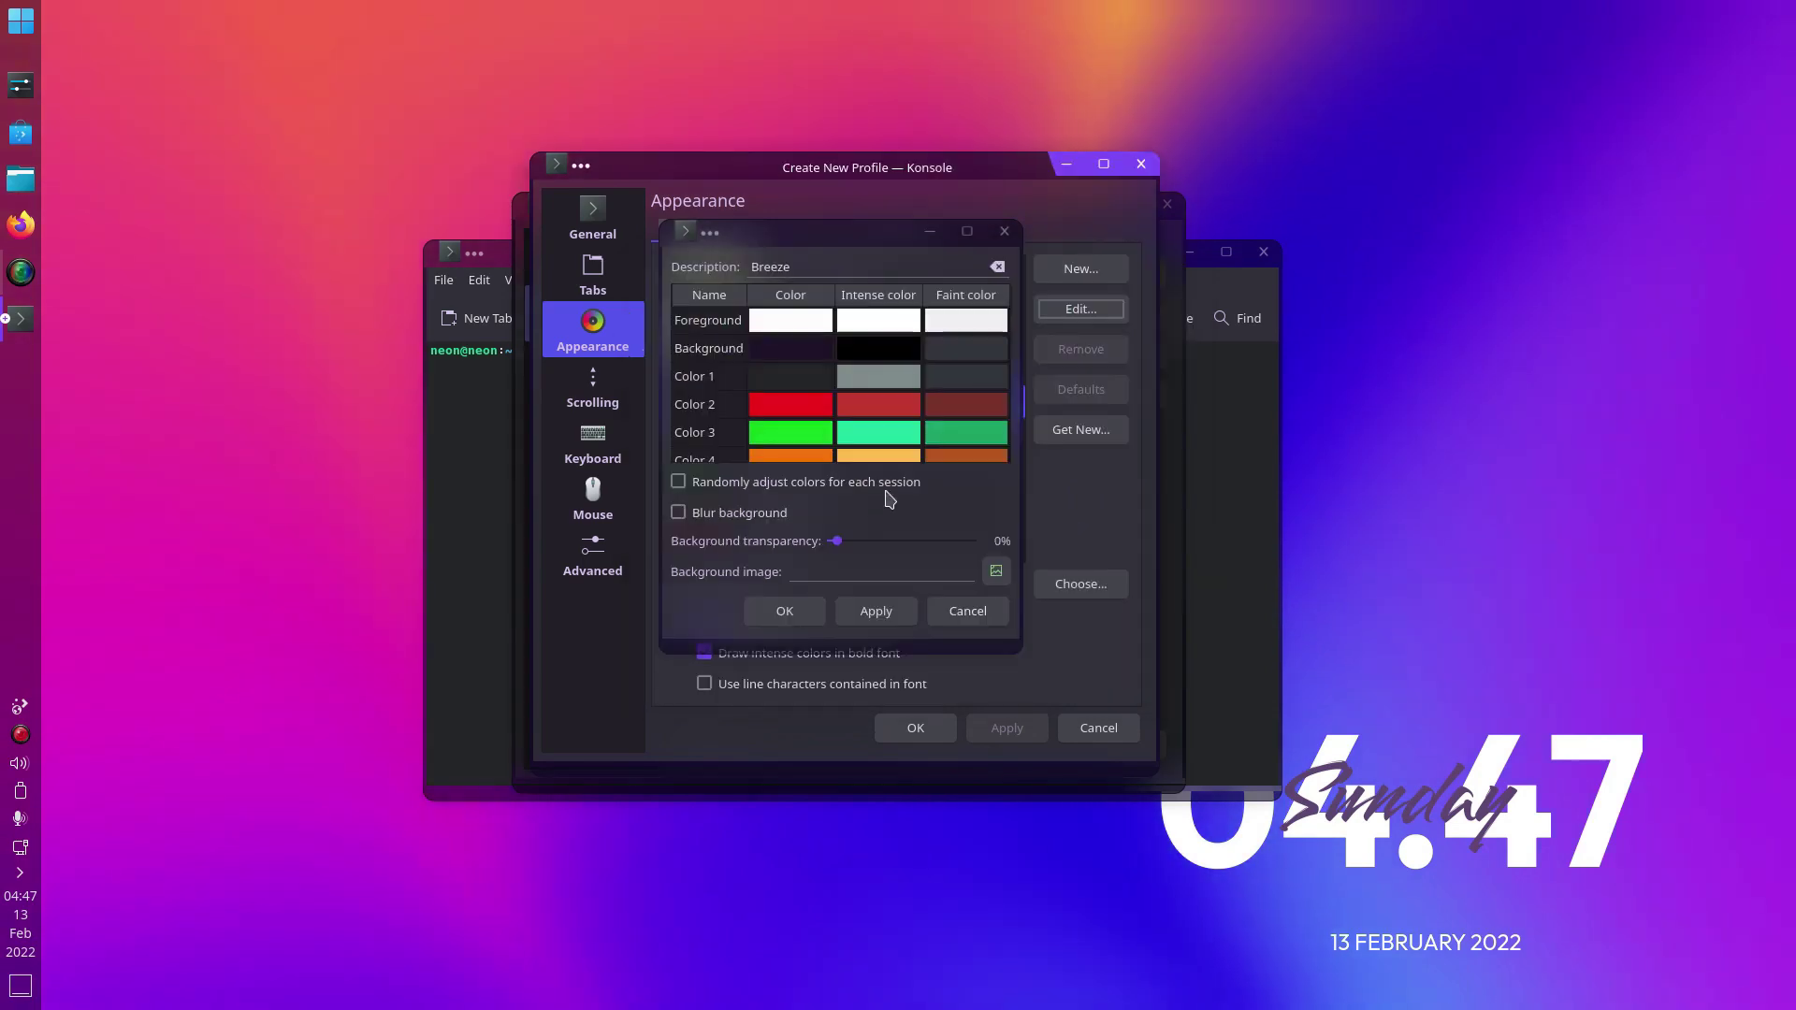
# Change Breeze's faint background color to dark purple and enable background blur with 11% transparency, saving the color scheme
pyautogui.click(974, 453)
pyautogui.click(896, 374)
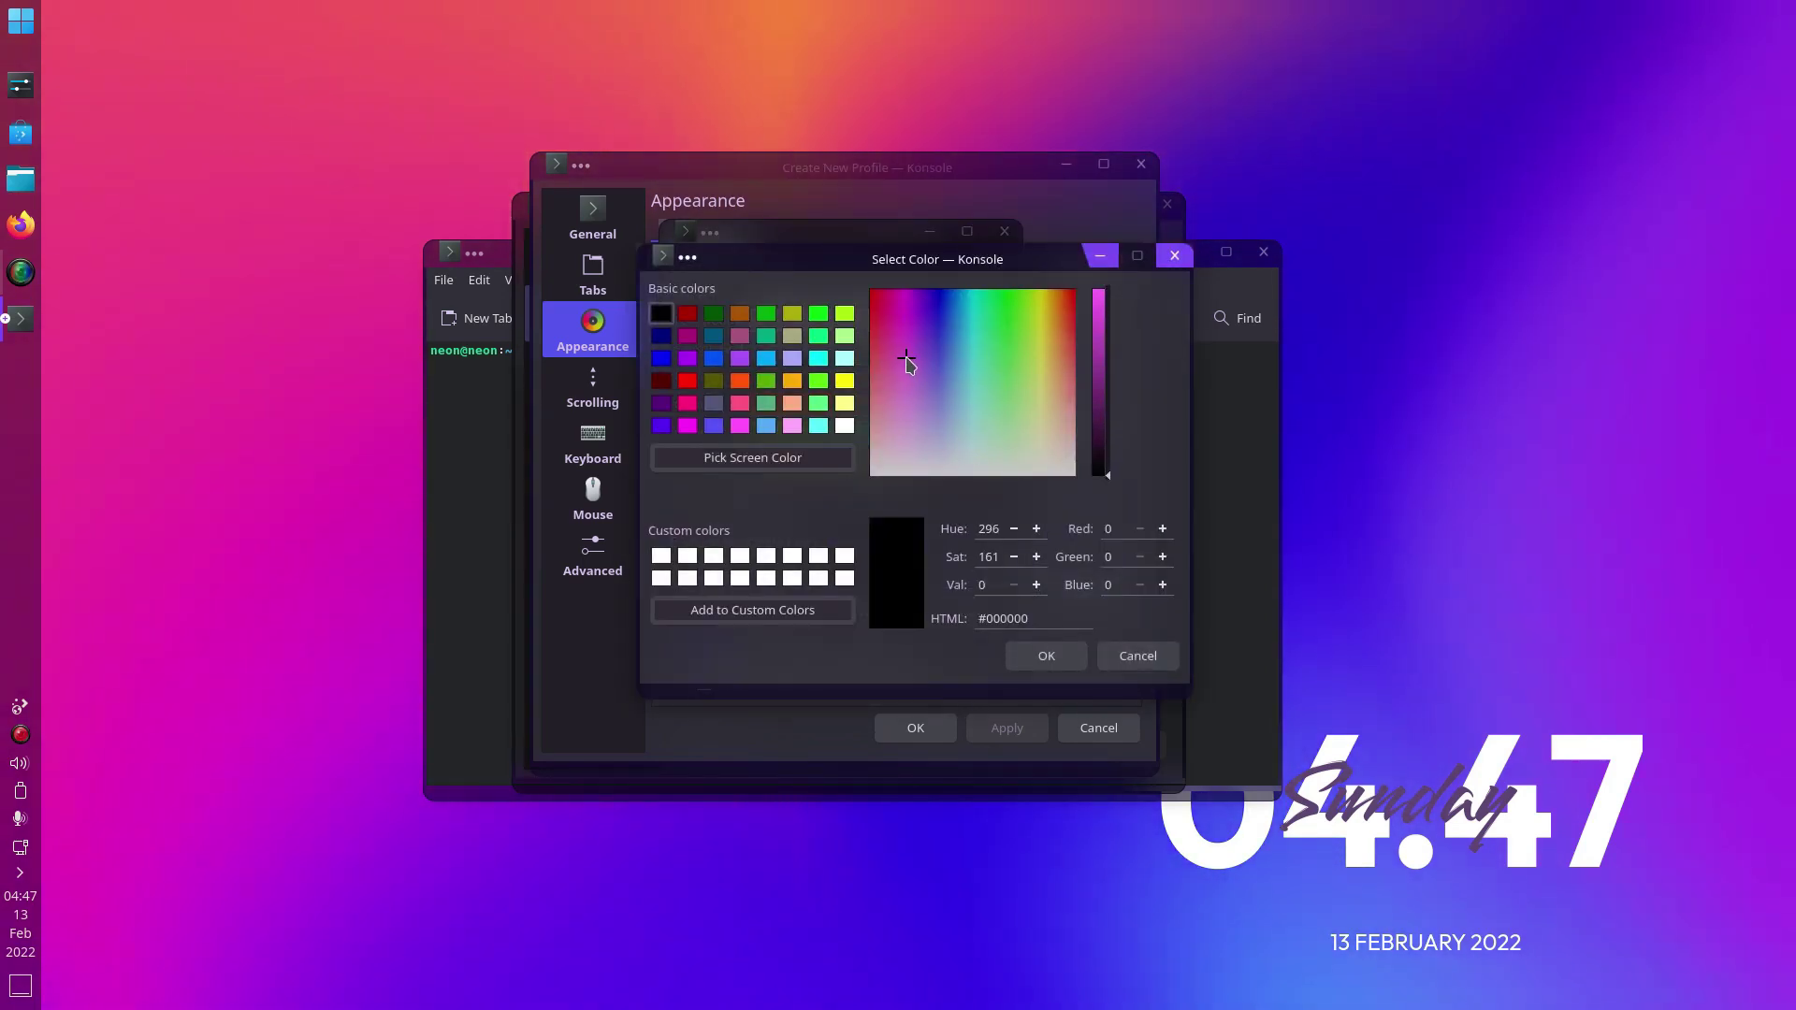
pyautogui.click(905, 357)
pyautogui.click(1047, 656)
pyautogui.click(952, 460)
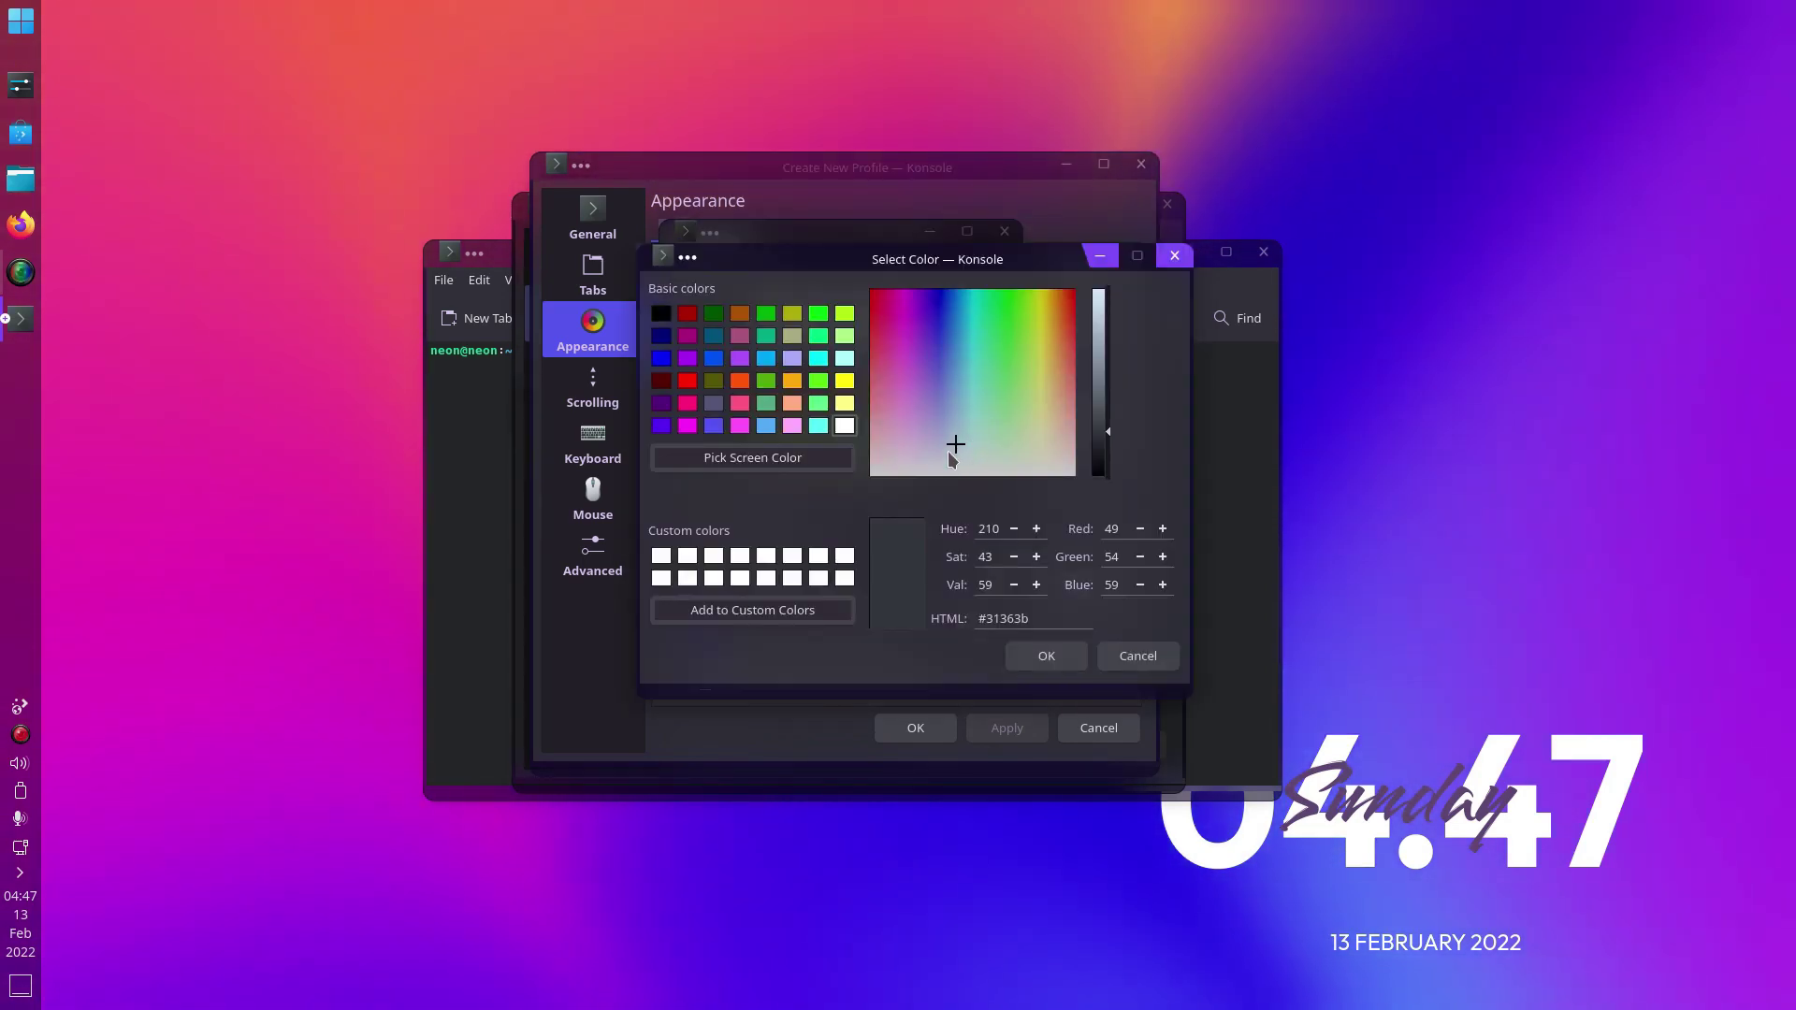
pyautogui.click(1047, 656)
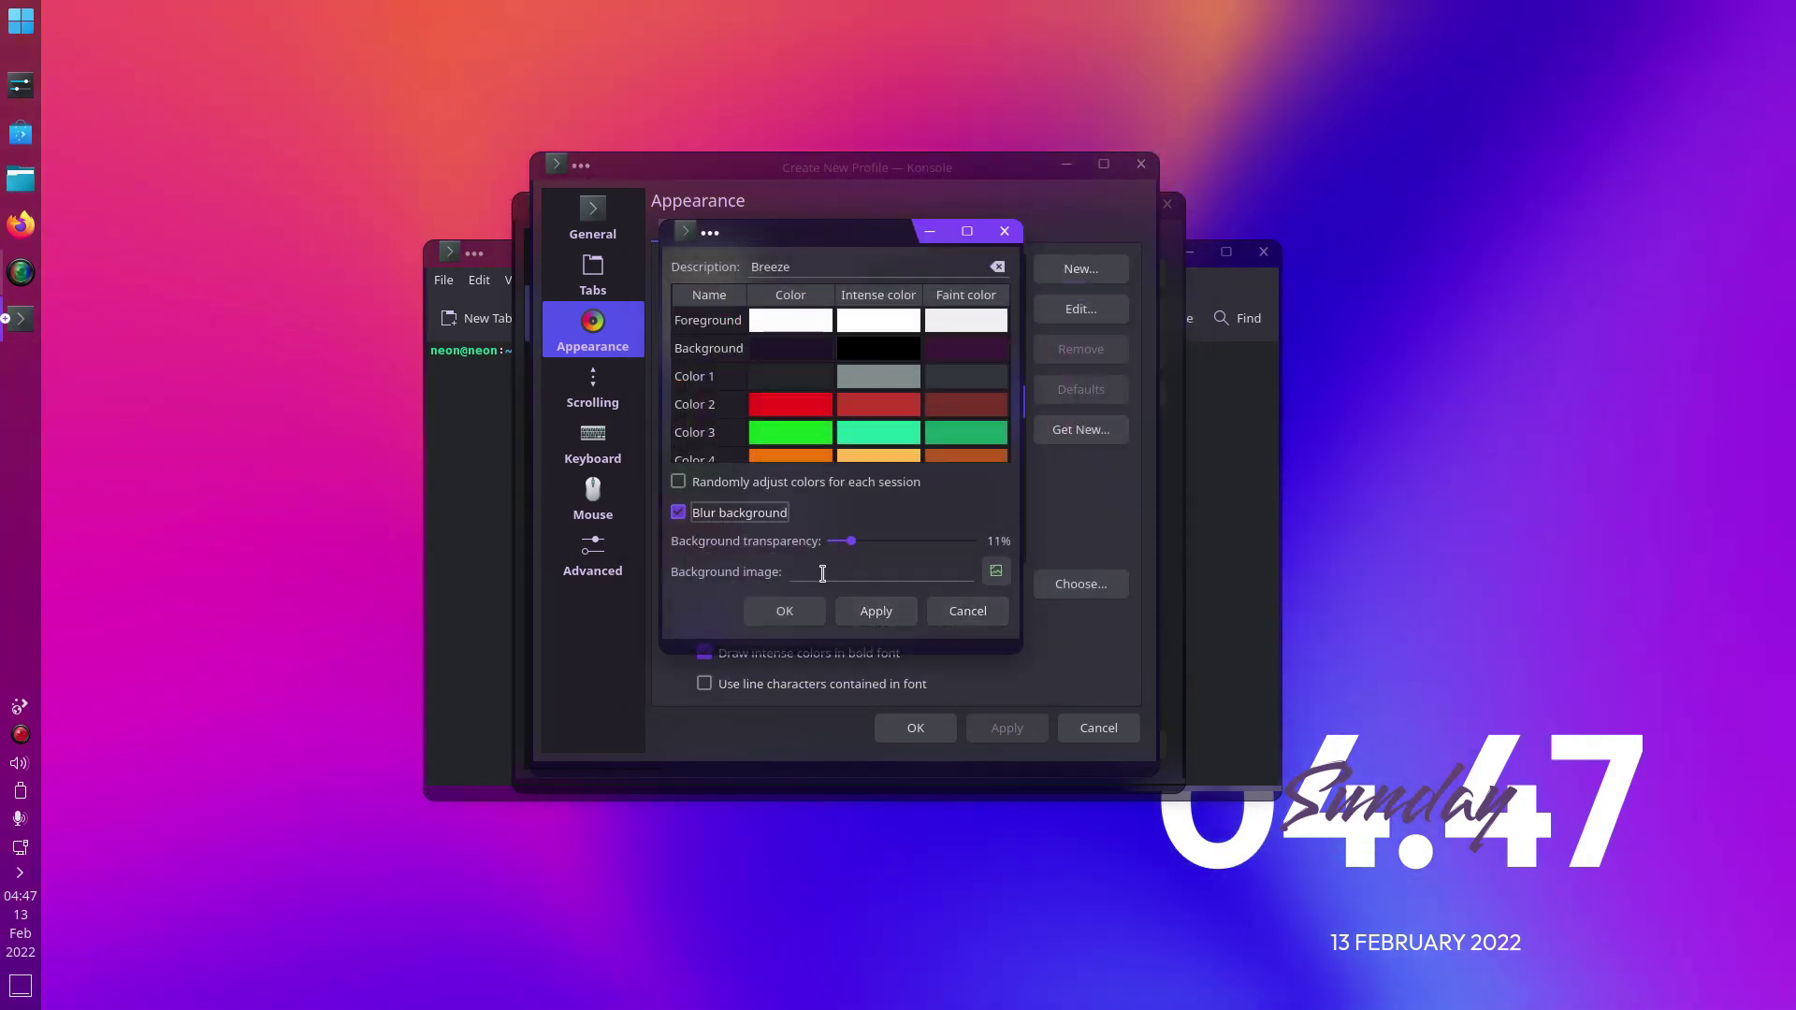
pyautogui.click(790, 612)
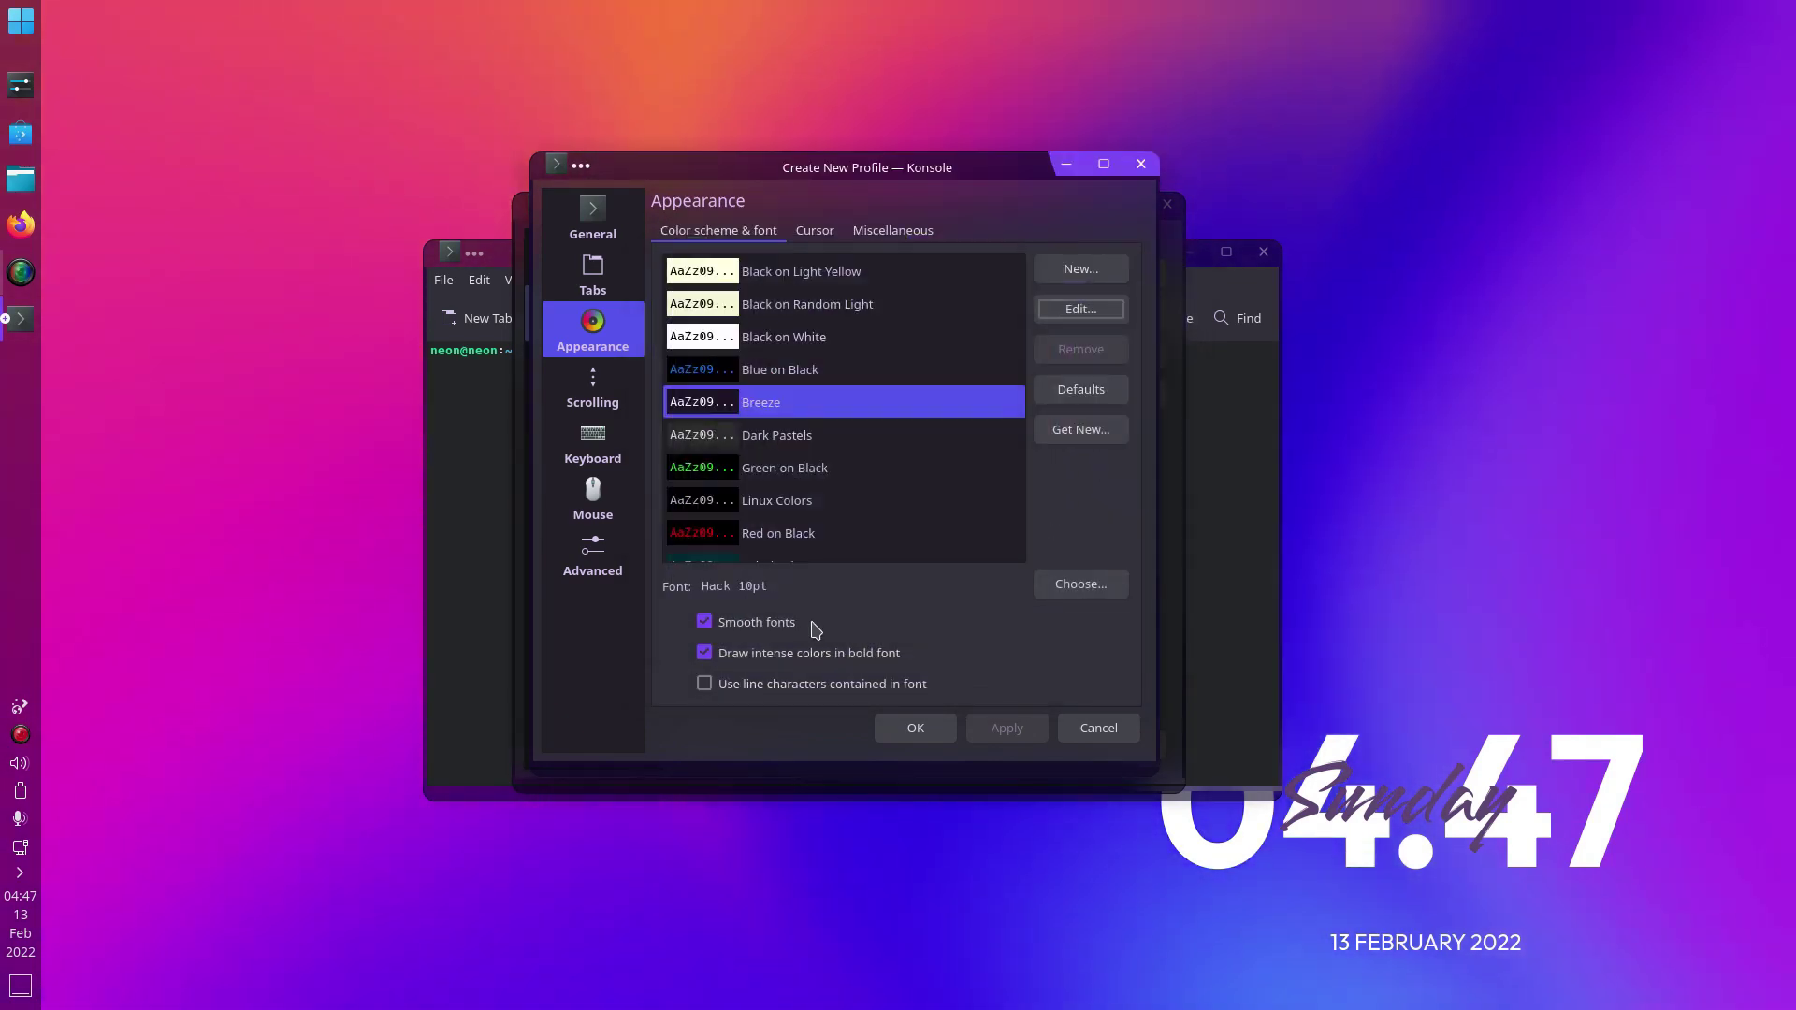
# Save the new profile and set Profile 1 as Konsole's default, confirming the configuration
pyautogui.click(949, 738)
pyautogui.click(936, 322)
pyautogui.click(1105, 393)
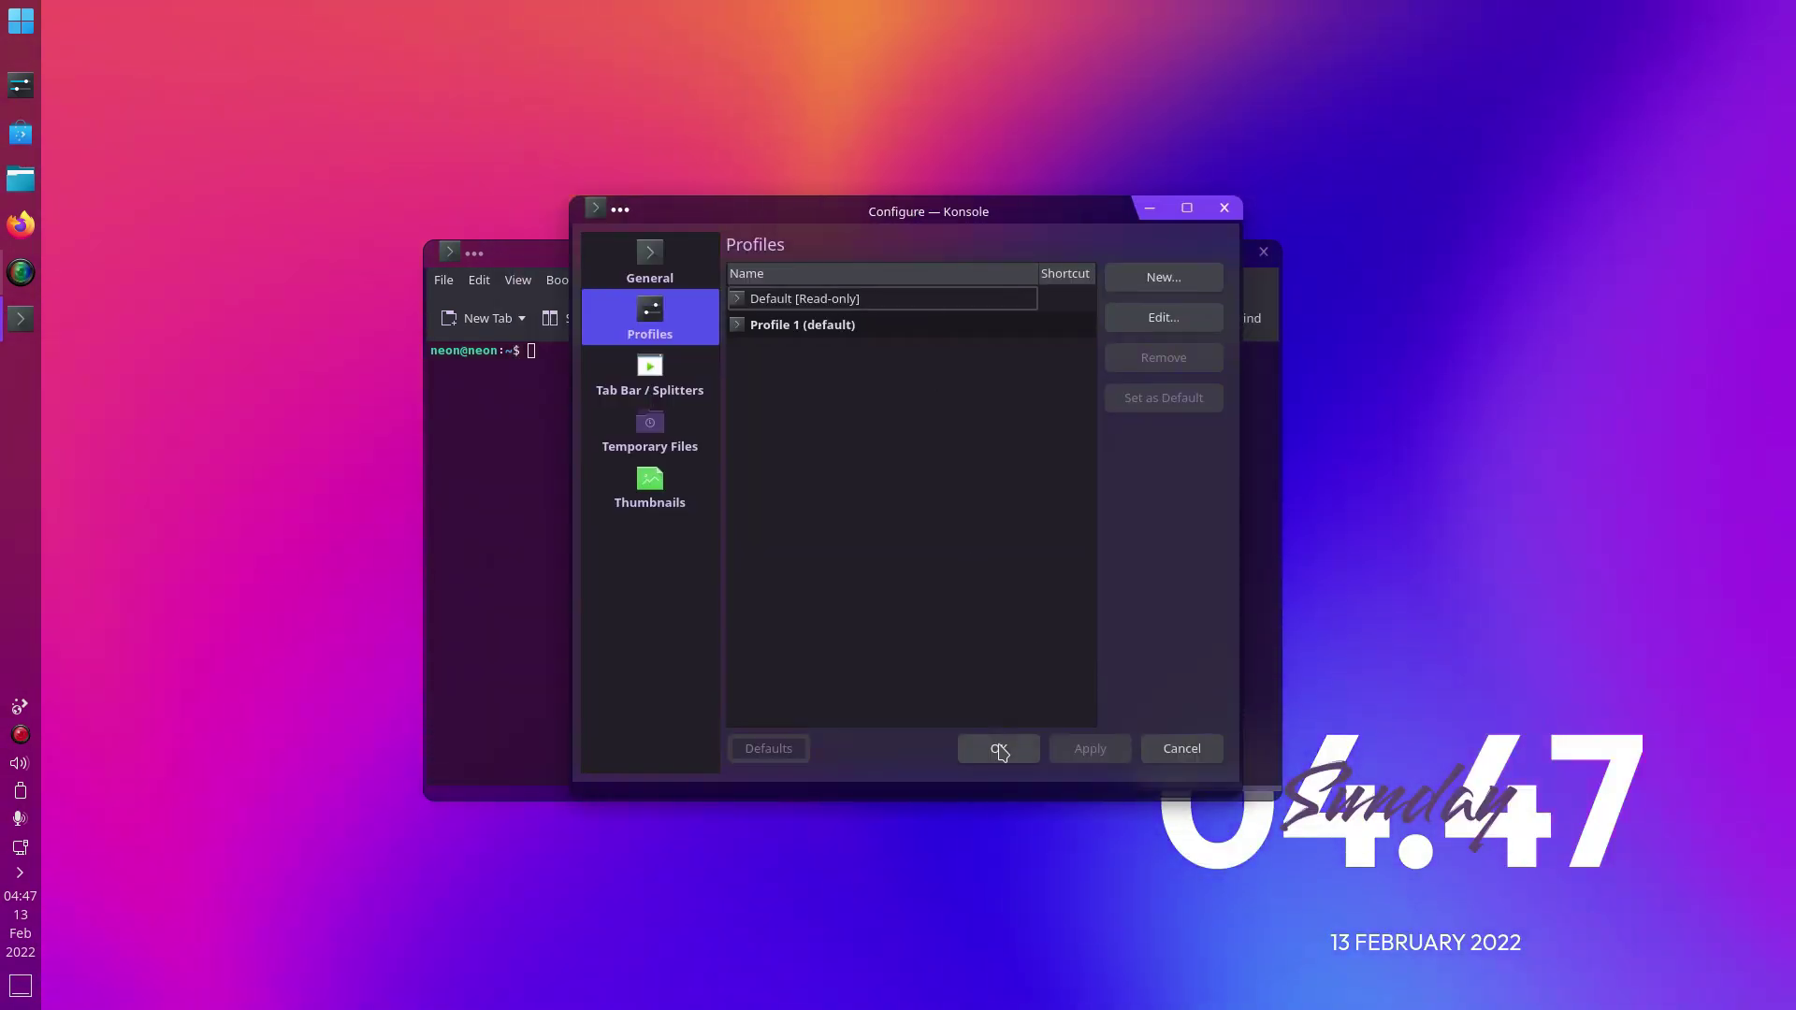
pyautogui.click(973, 744)
pyautogui.moveTo(945, 261)
pyautogui.mouseDown()
pyautogui.moveTo(650, 80)
pyautogui.moveTo(926, 248)
pyautogui.mouseUp()
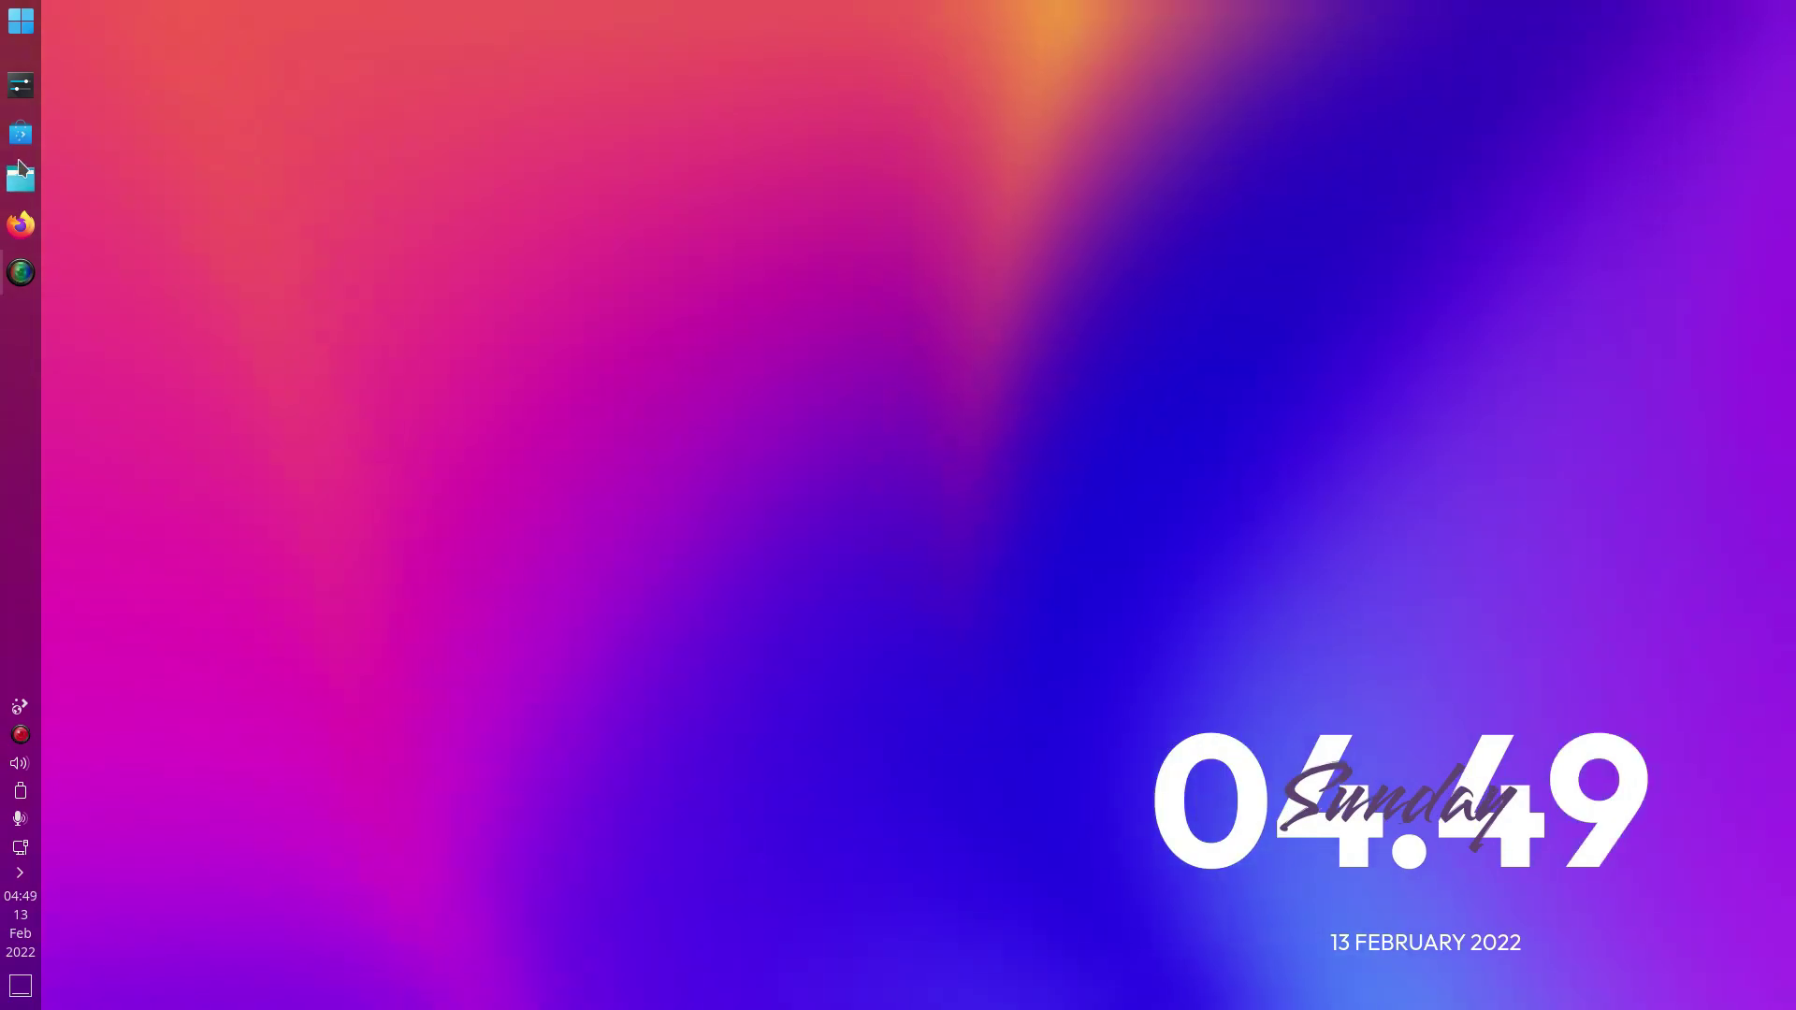
# In System Settings, open the icon theme page and search the downloadable icon themes for fluent
pyautogui.click(21, 85)
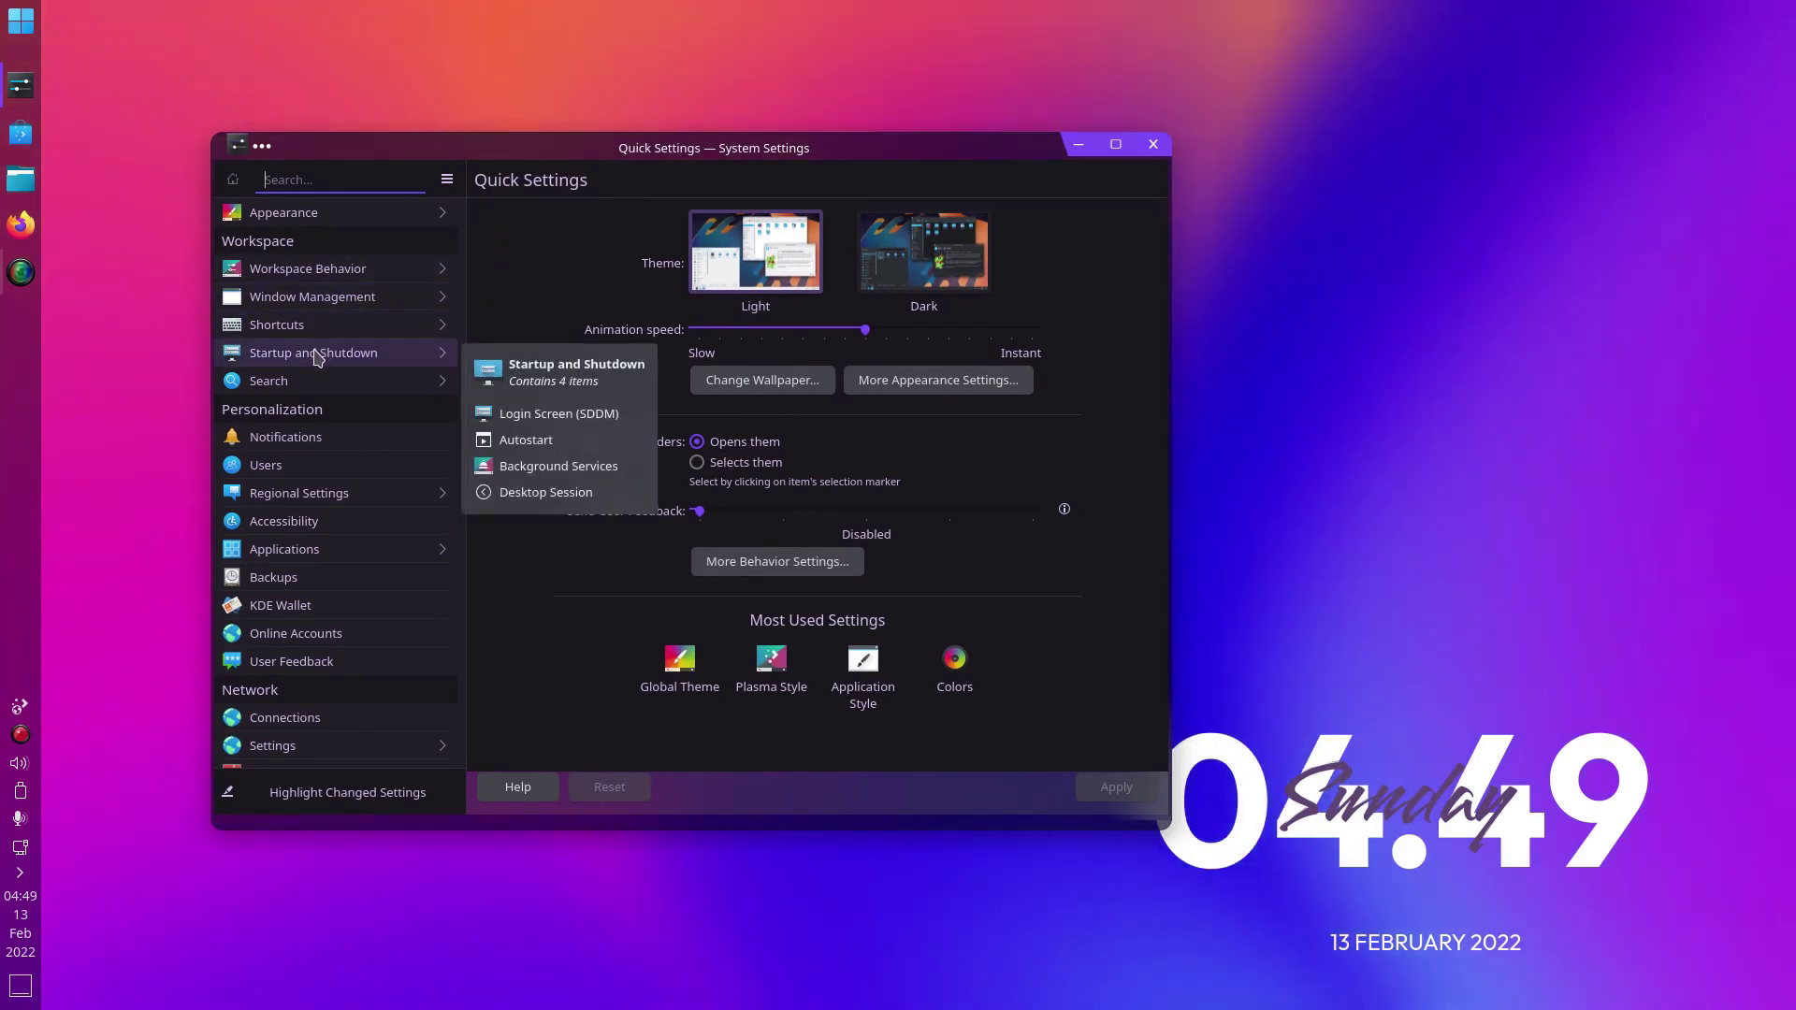
pyautogui.click(362, 208)
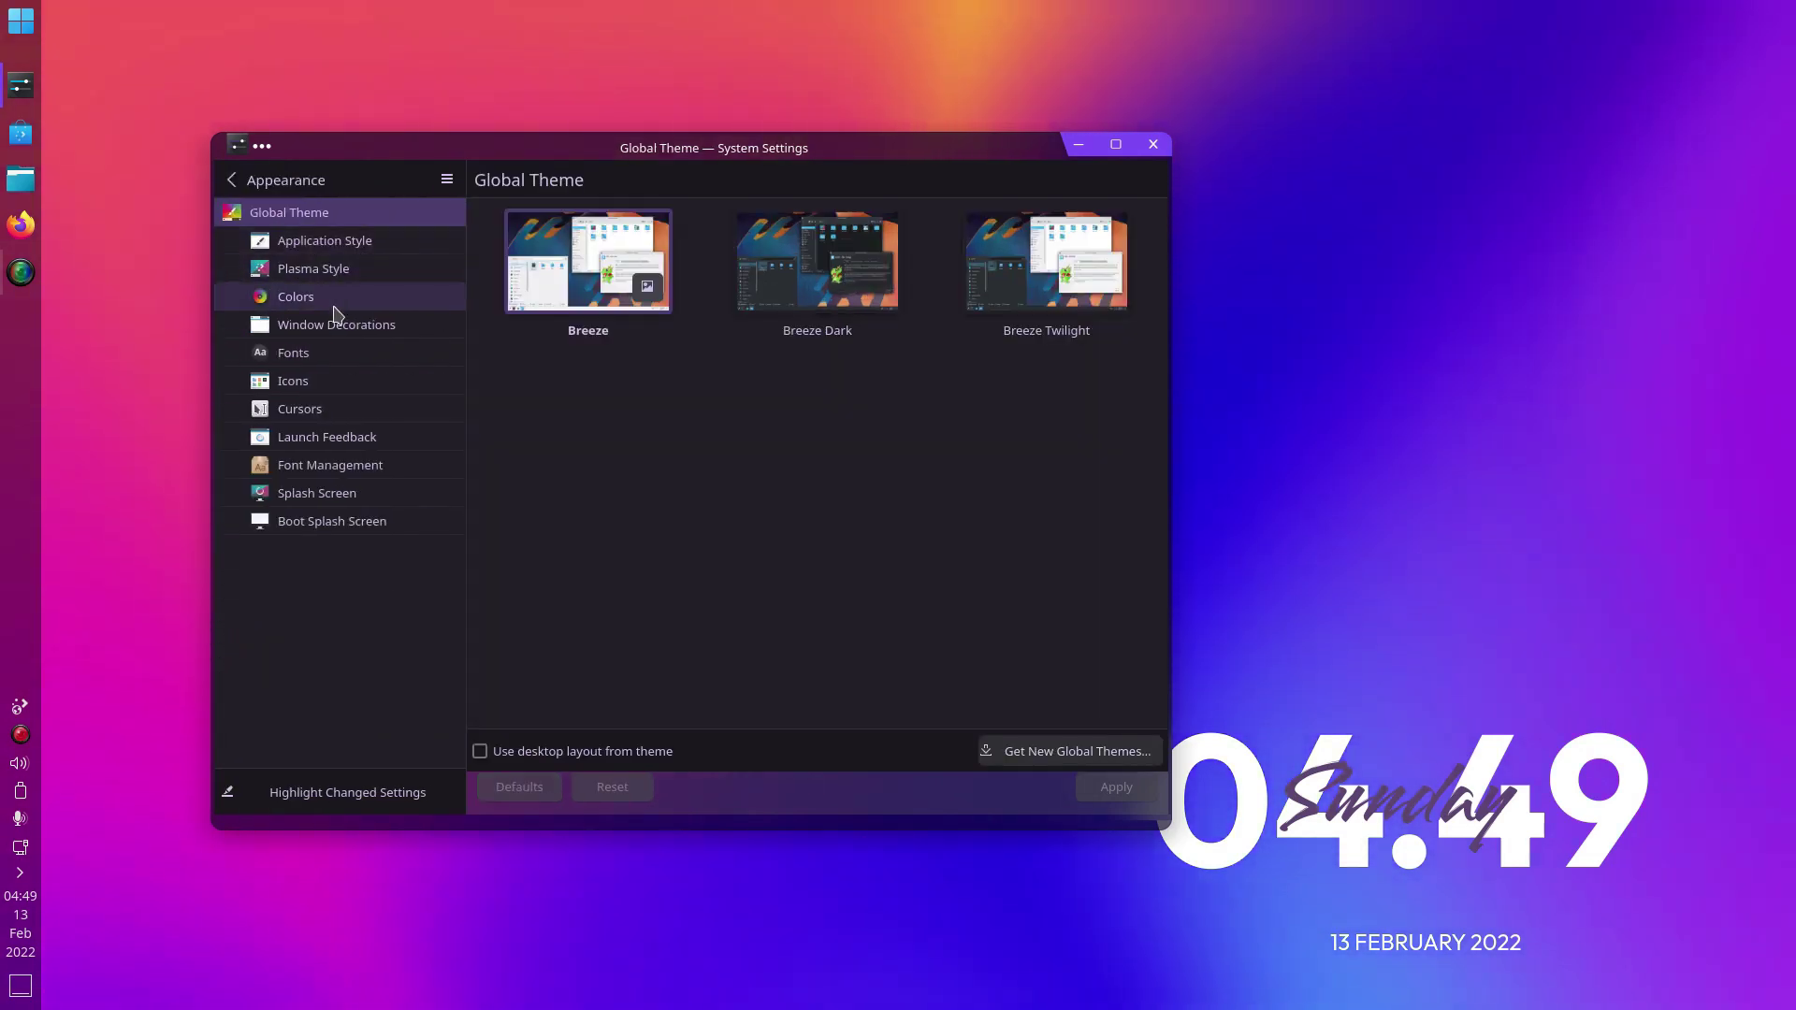
pyautogui.click(304, 391)
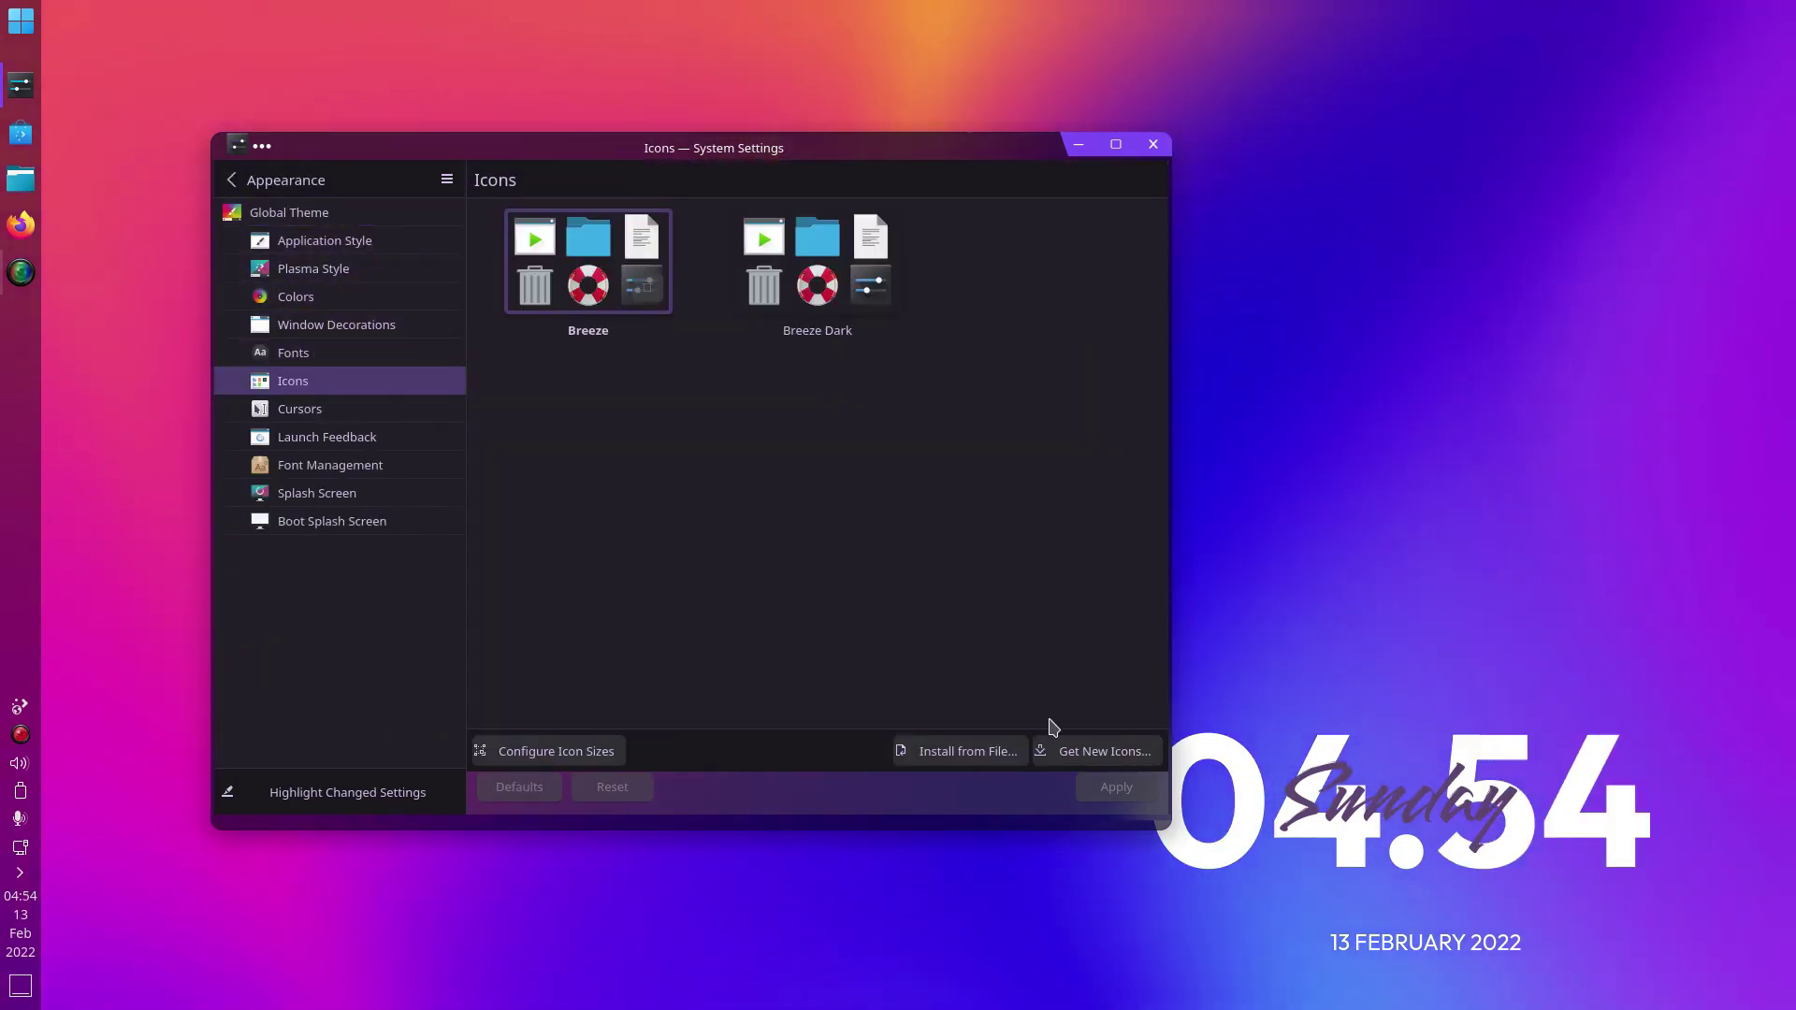
pyautogui.write('fluent')
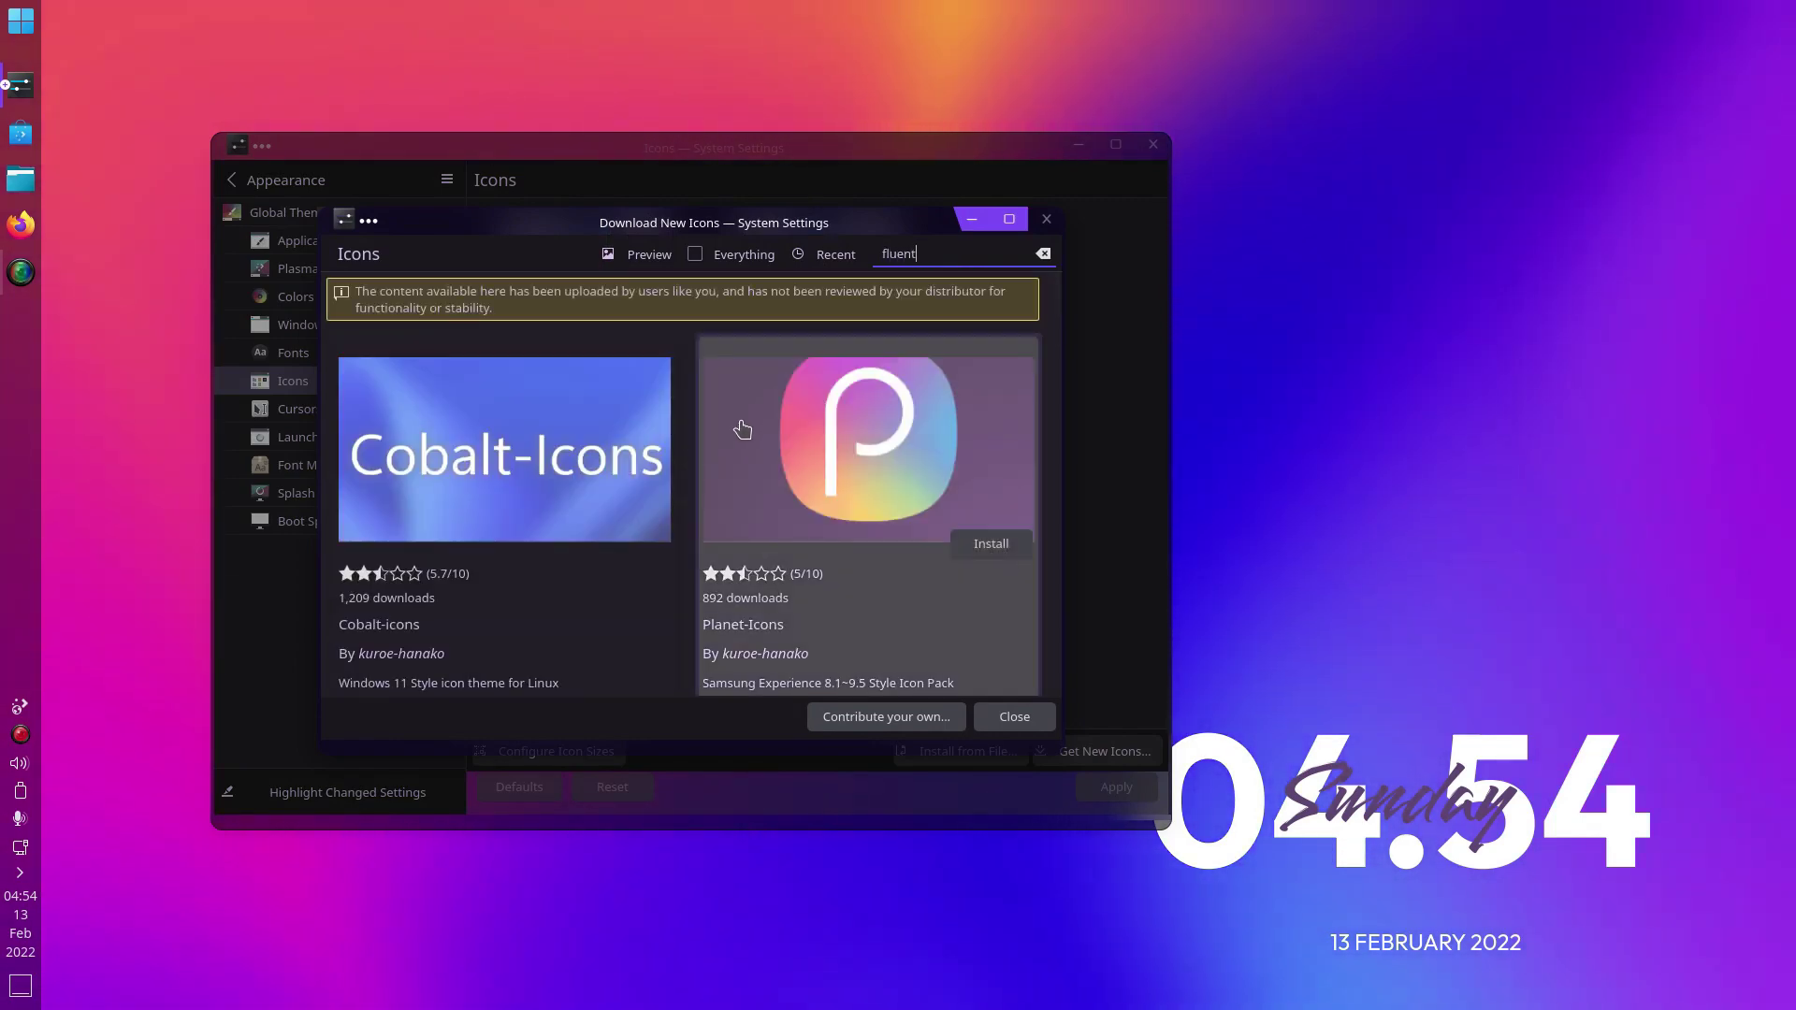
# Install the Fluent-purple.tar.xz option of the Fluent icon theme and close the icon download window
pyautogui.scroll(-4, 741, 428)
pyautogui.scroll(-5, 742, 428)
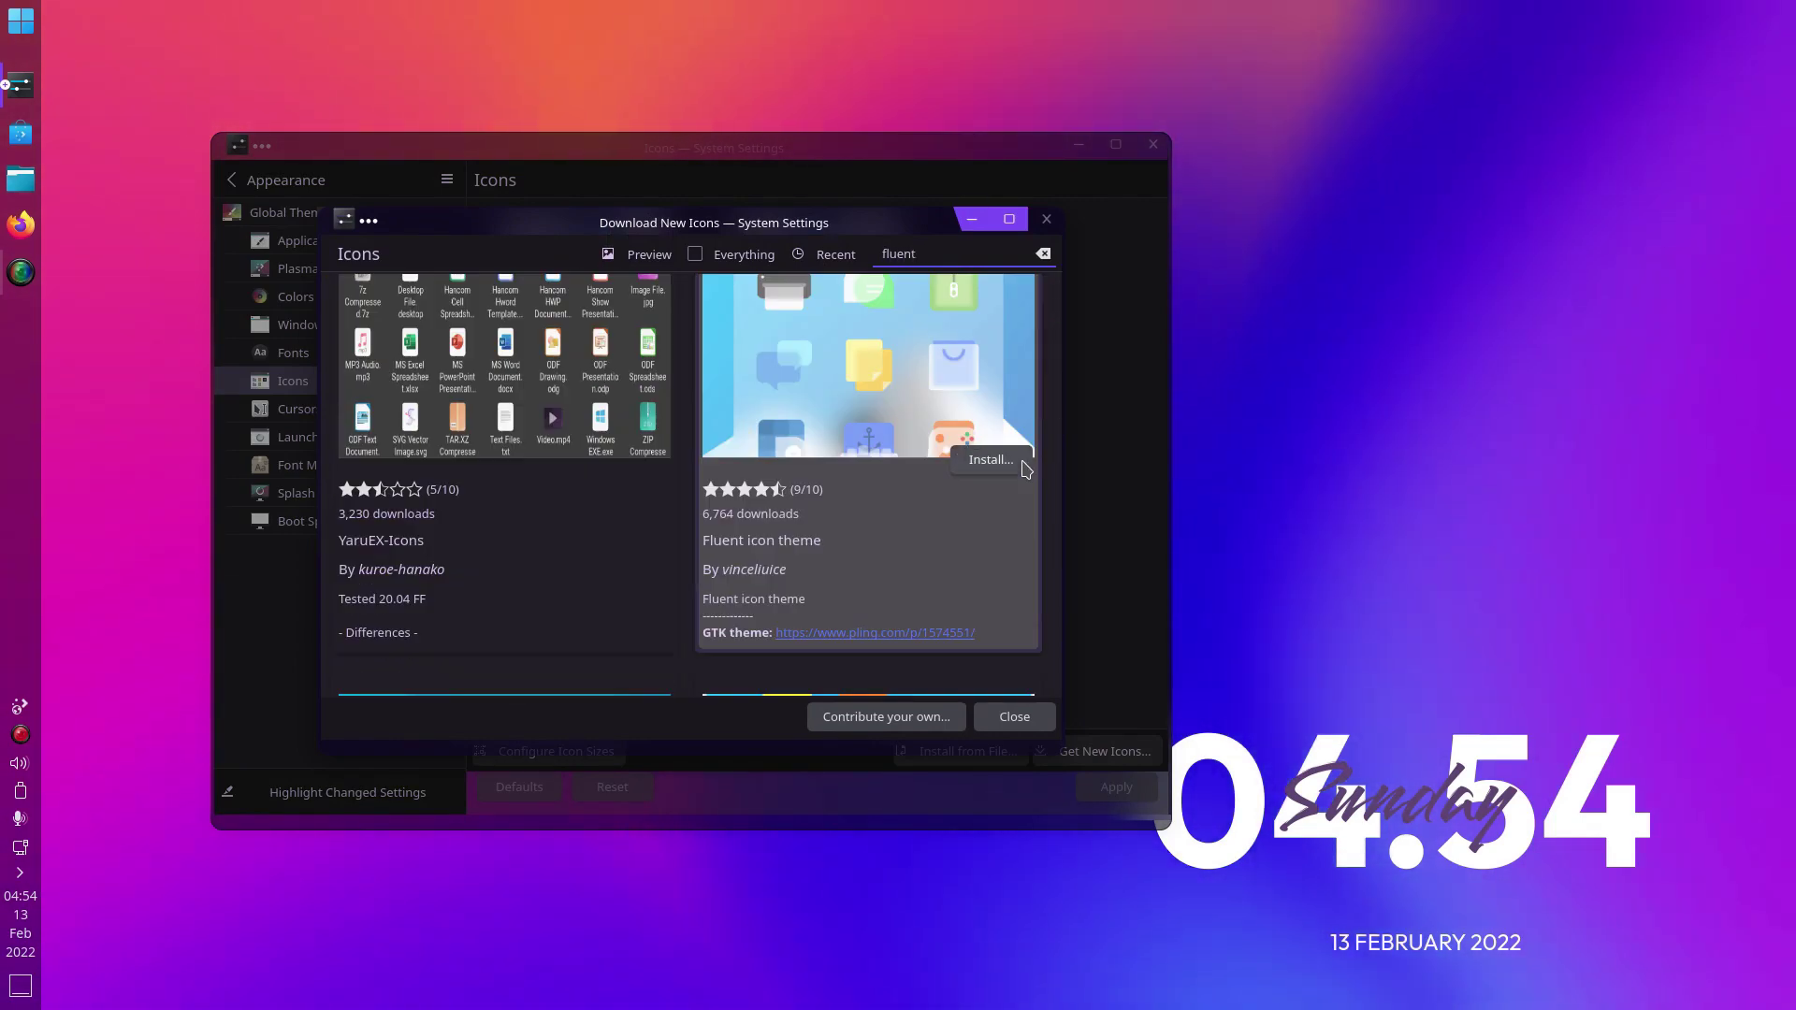
pyautogui.click(1025, 467)
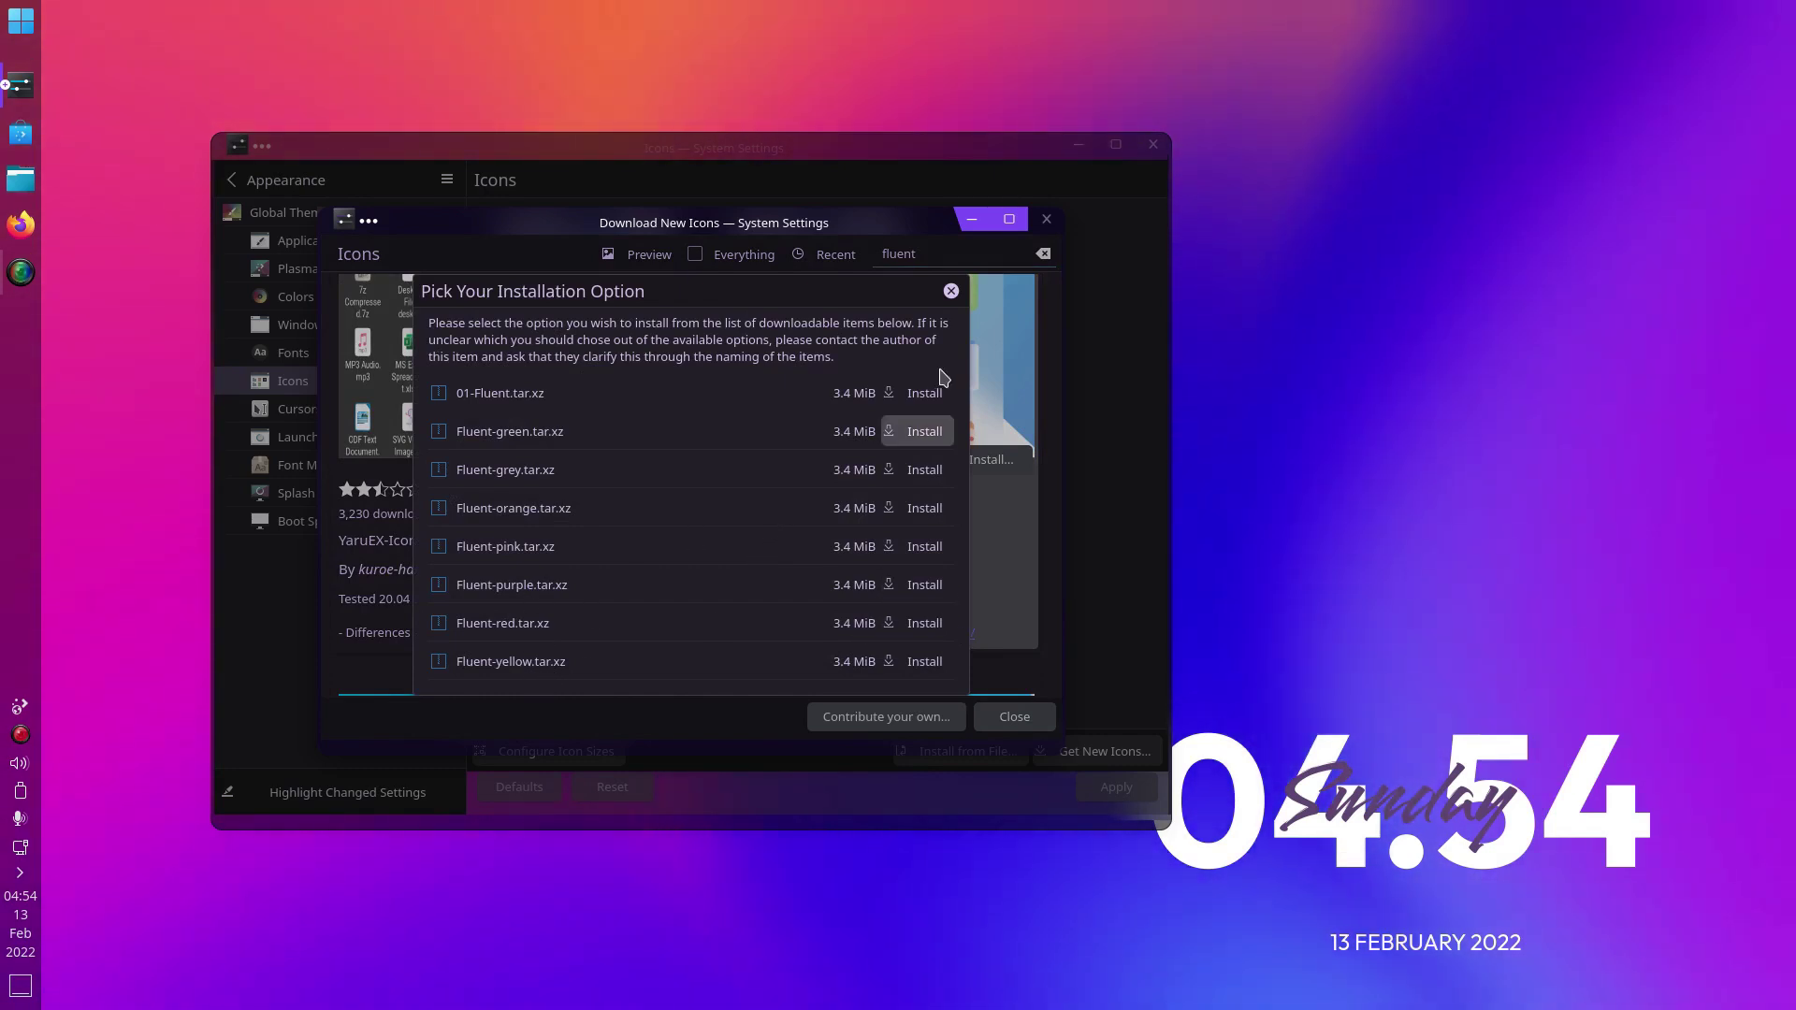
pyautogui.click(923, 584)
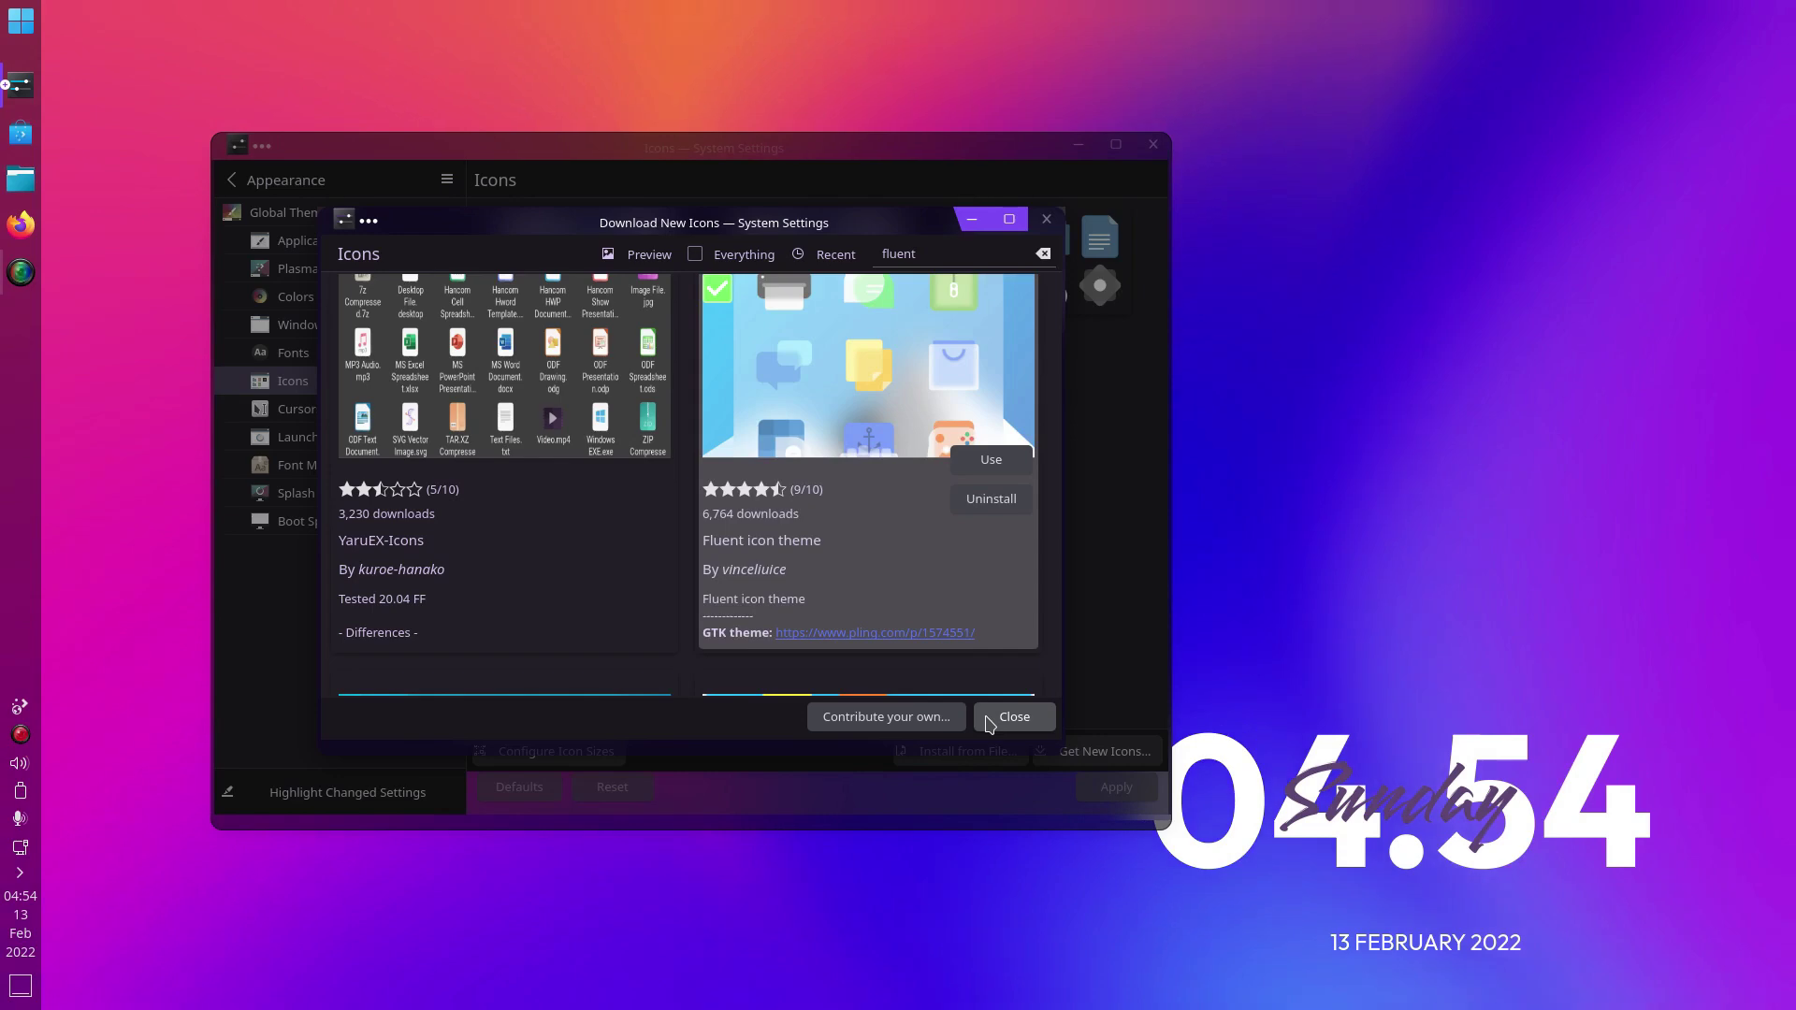
pyautogui.click(978, 717)
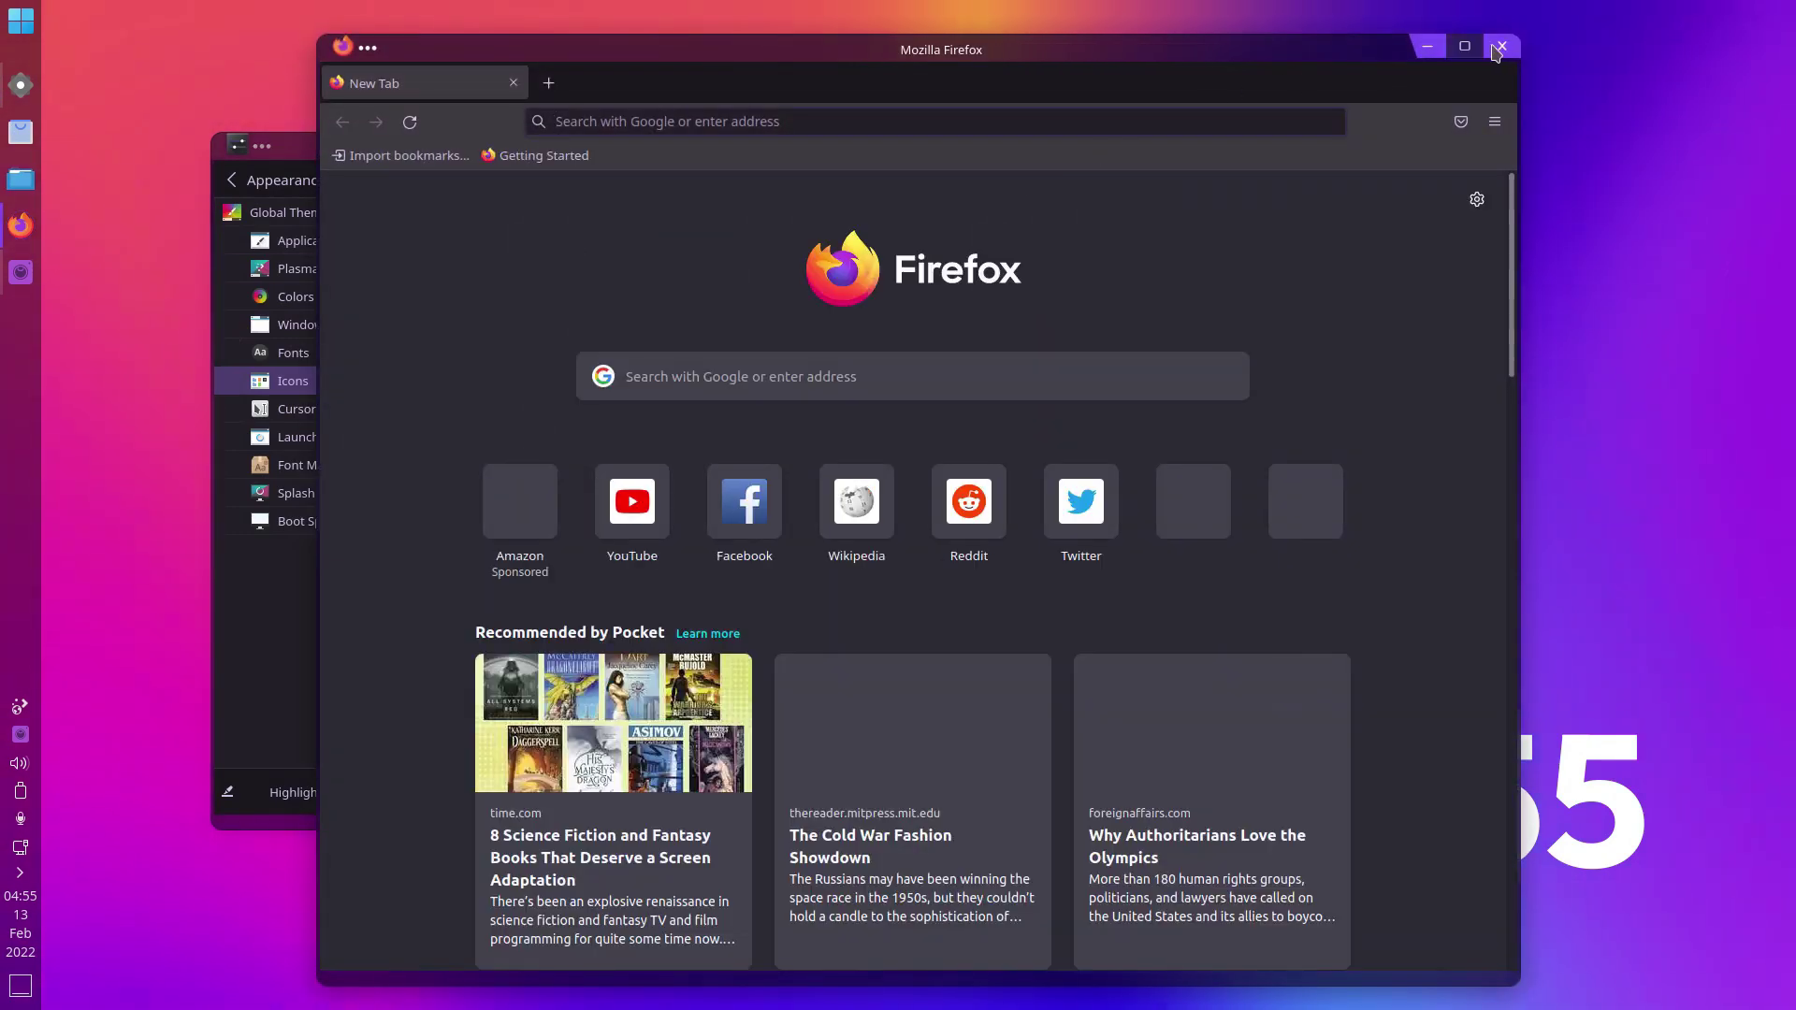
# Close Firefox, look over the Boot Splash Screen page in System Settings and return to the main settings list
pyautogui.hotkey('alt', 'F4')
pyautogui.click(314, 516)
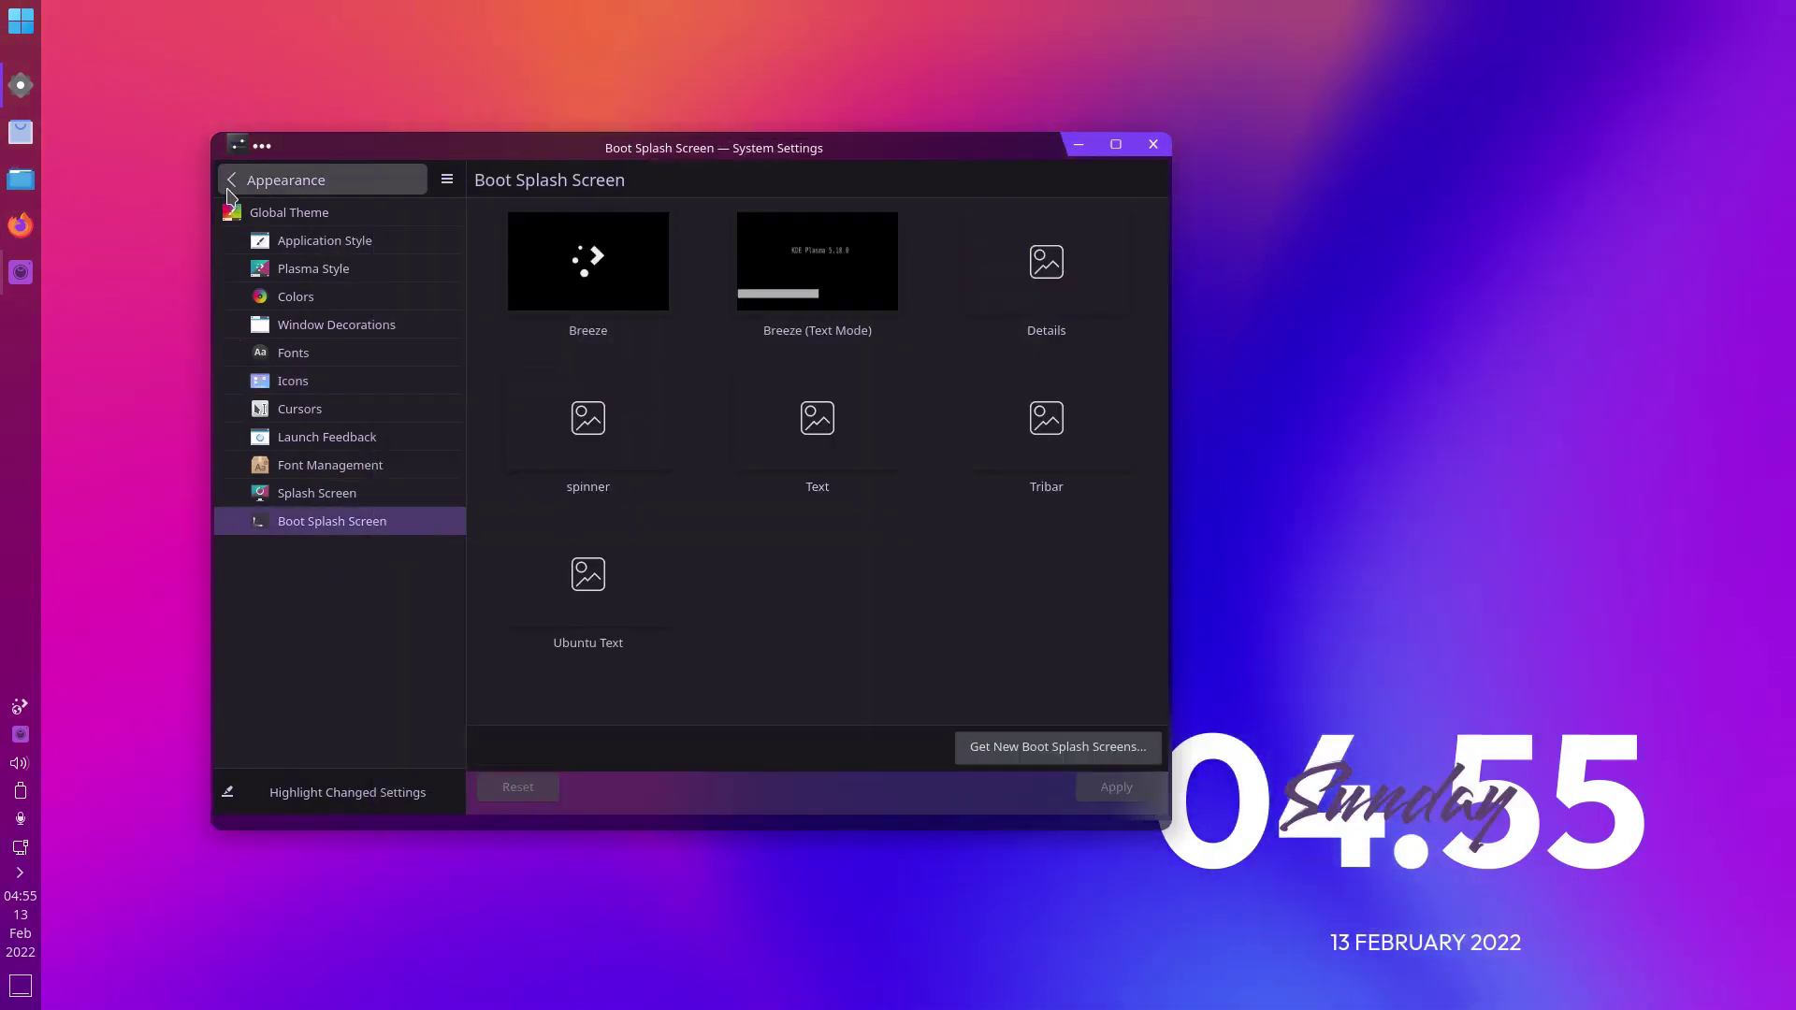
pyautogui.click(231, 179)
pyautogui.hotkey('alt', 'F4')
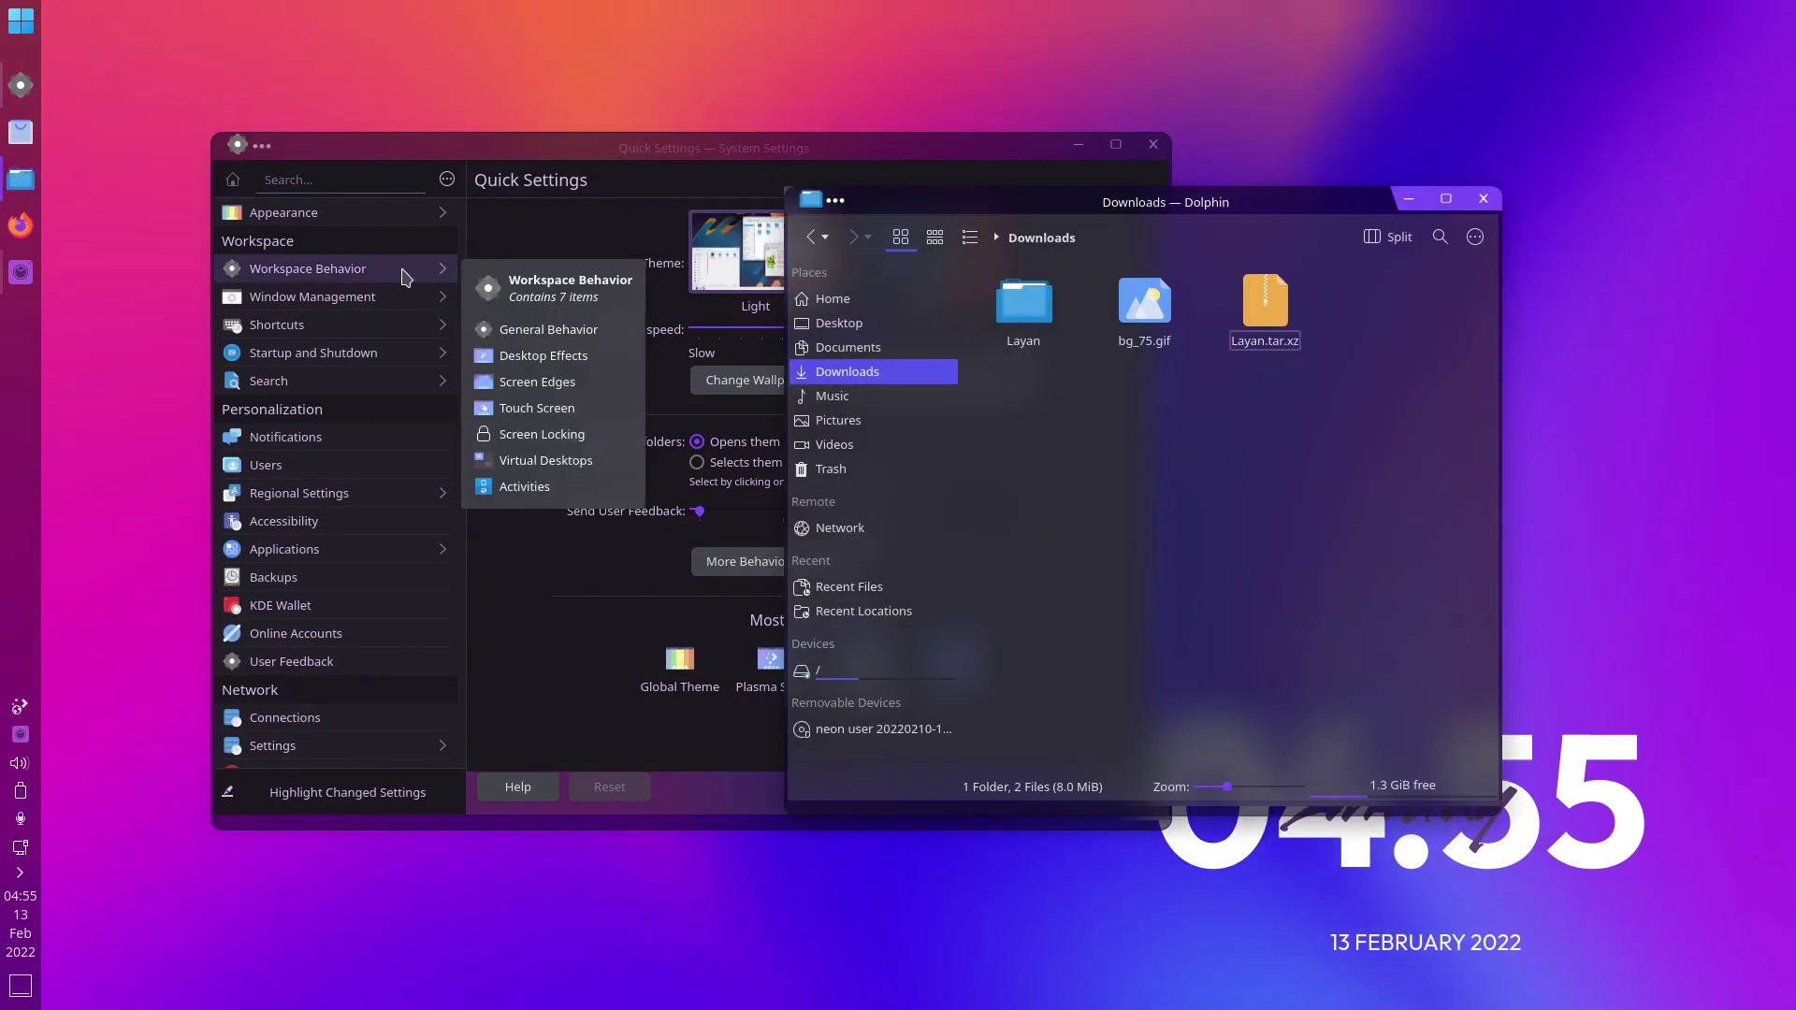
# View the Home folder's icons in Dolphin and close the System Settings and Dolphin windows
pyautogui.click(842, 300)
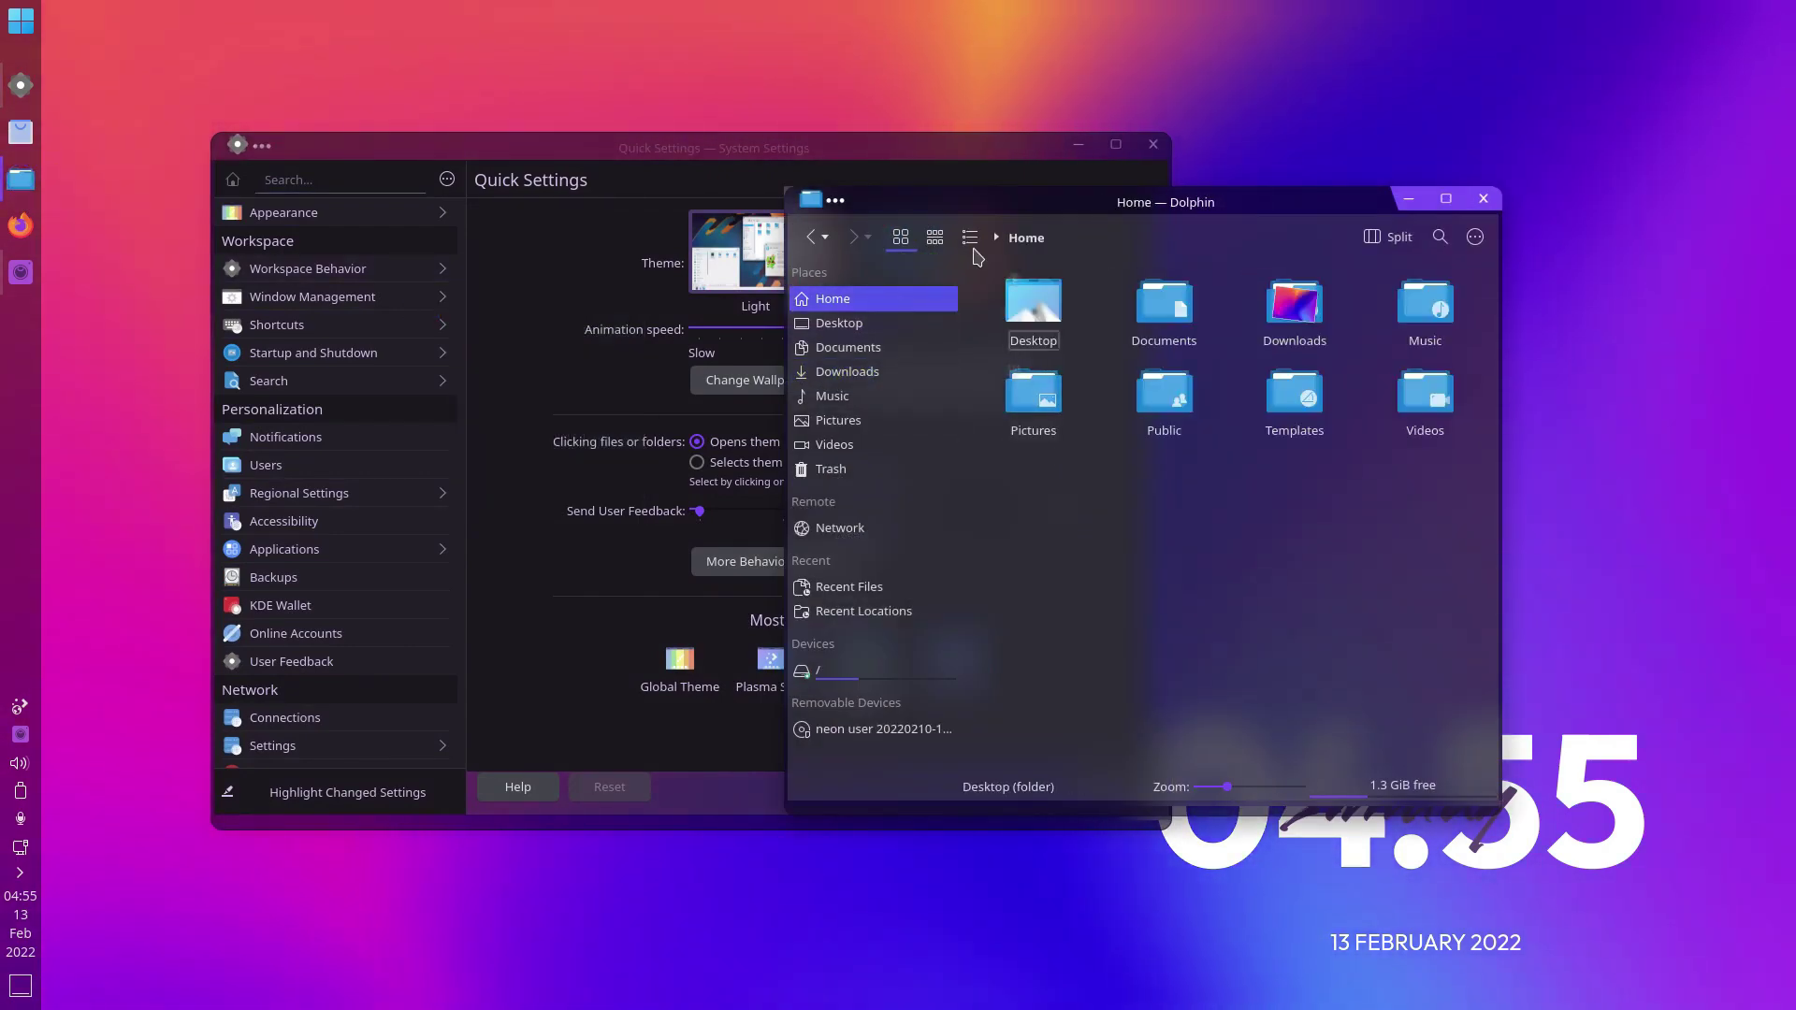
pyautogui.moveTo(940, 151); pyautogui.dragTo(786, 459)
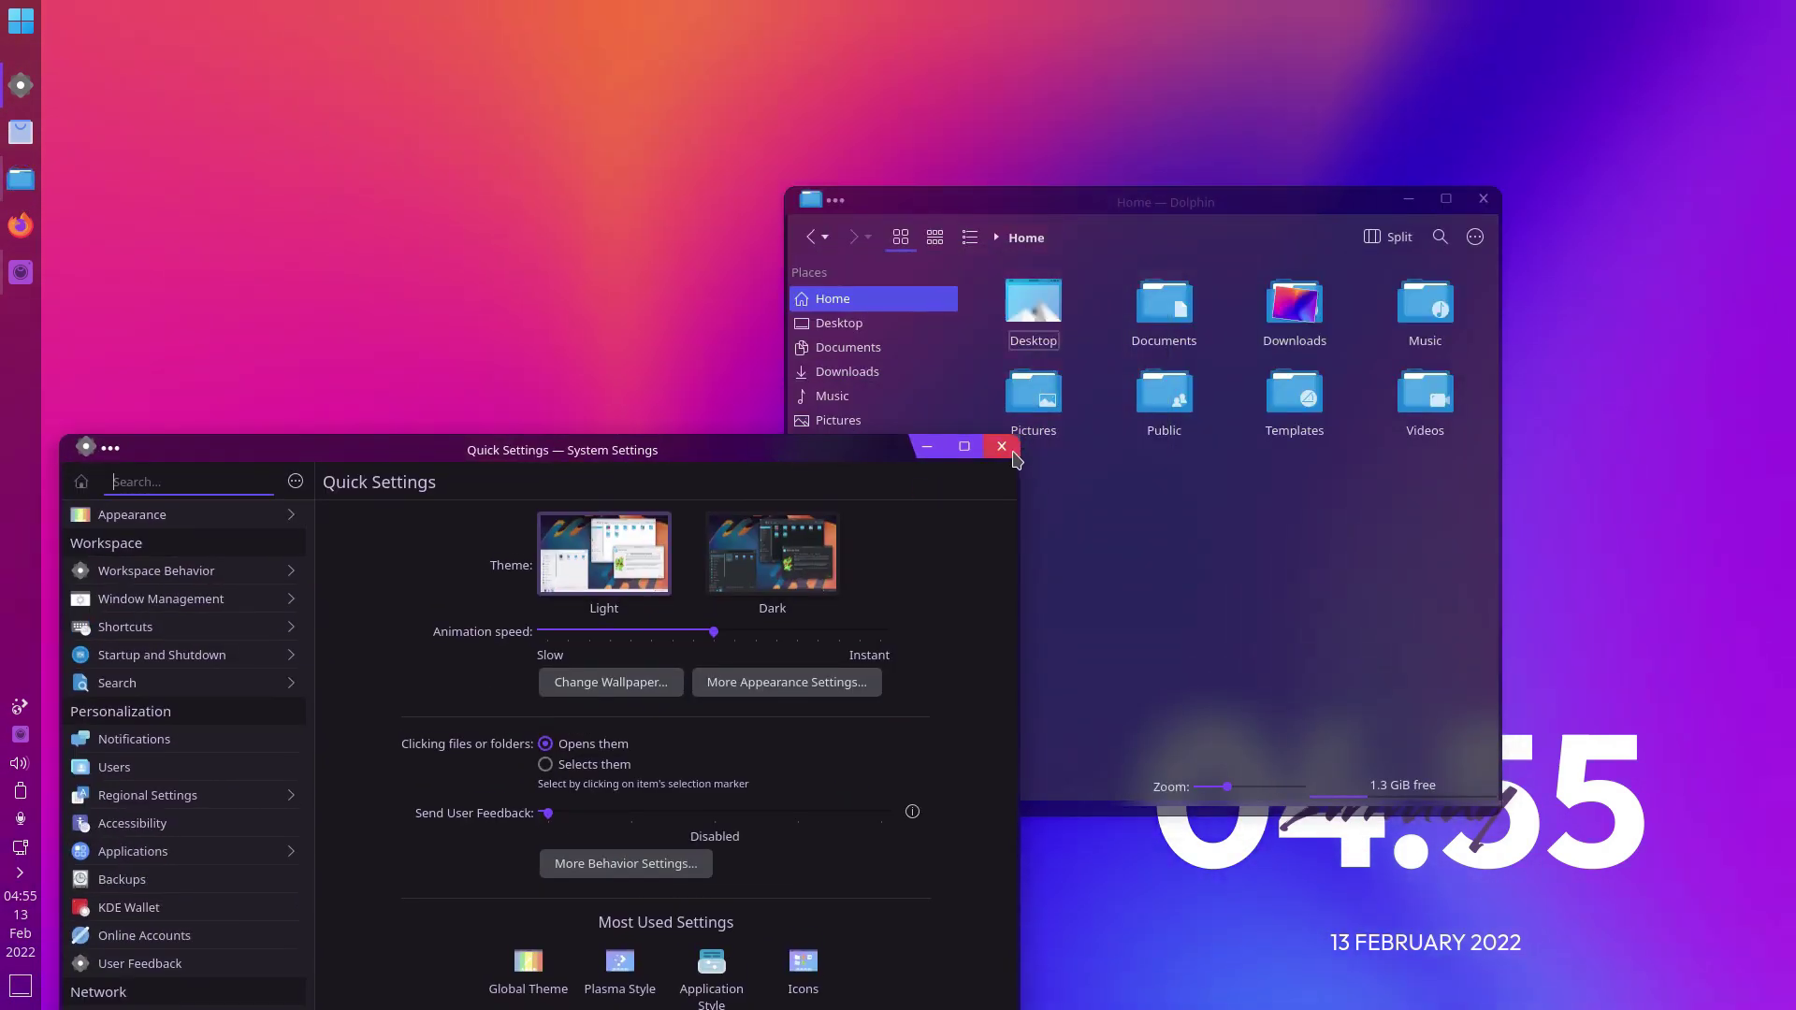
pyautogui.hotkey('ctrl', 'q')
pyautogui.moveTo(1150, 228); pyautogui.dragTo(683, 178)
pyautogui.hotkey('ctrl', 'q')
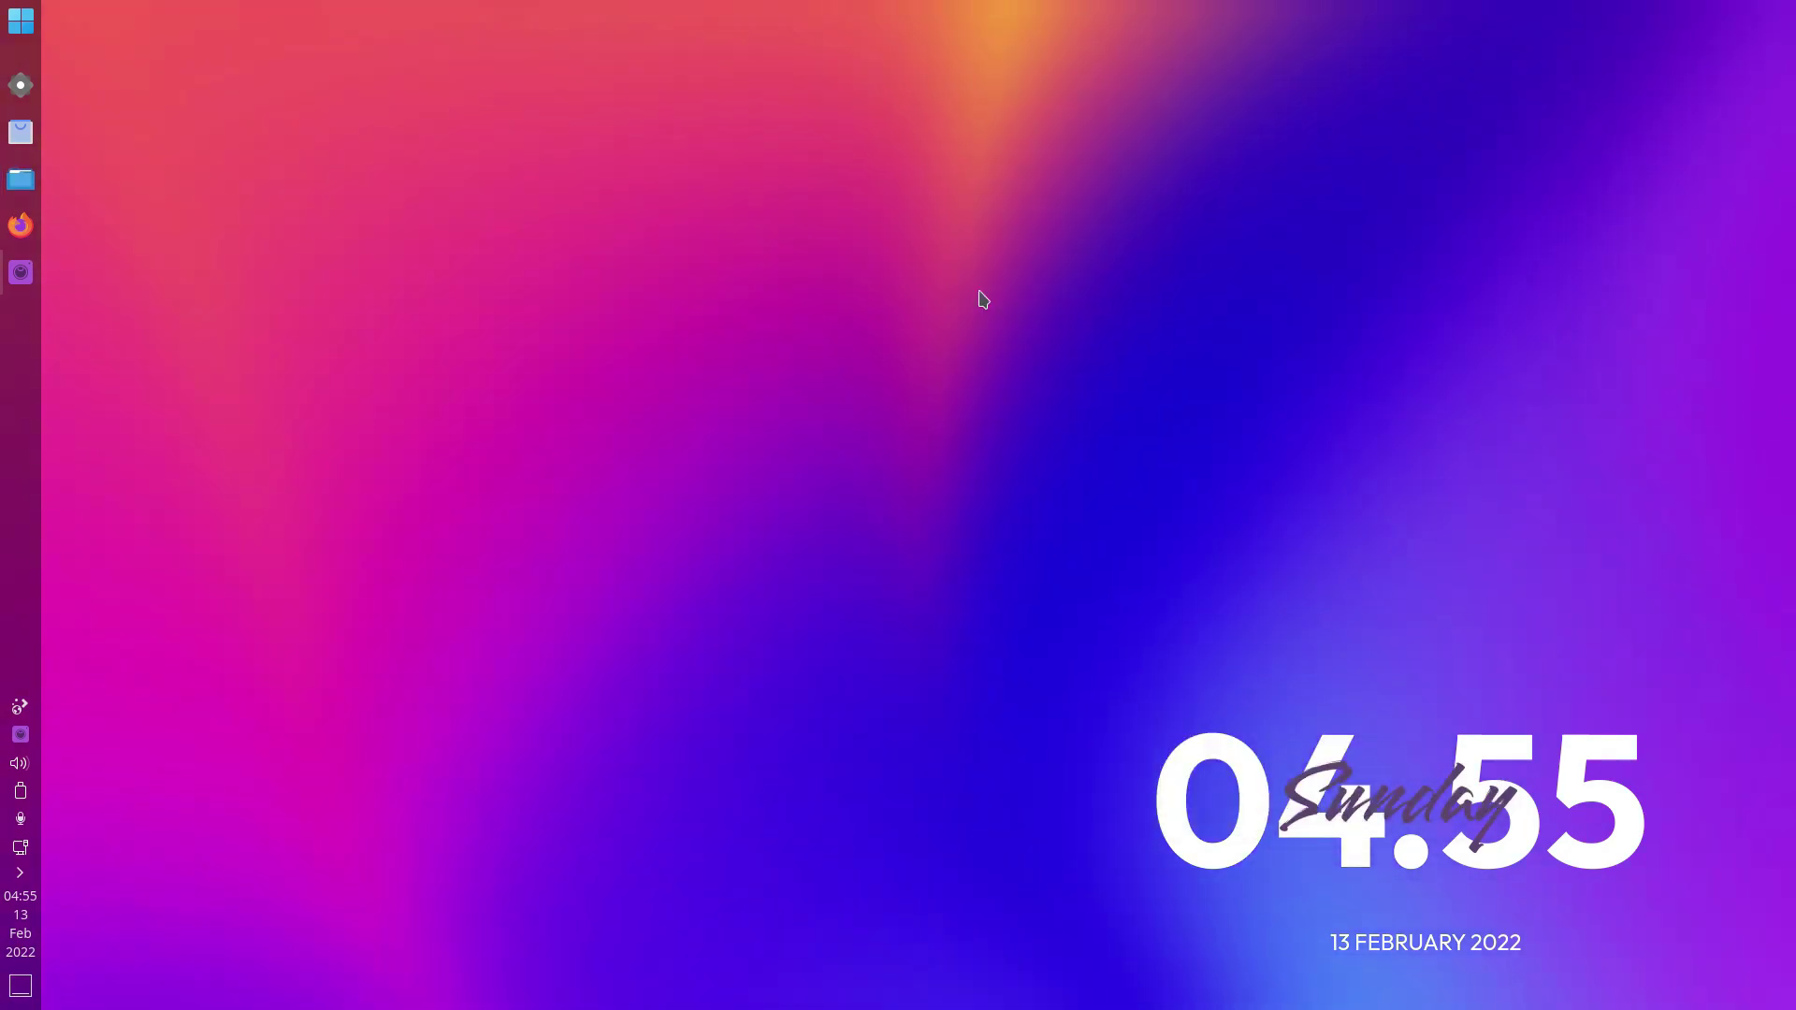
pyautogui.rightClick(21, 225)
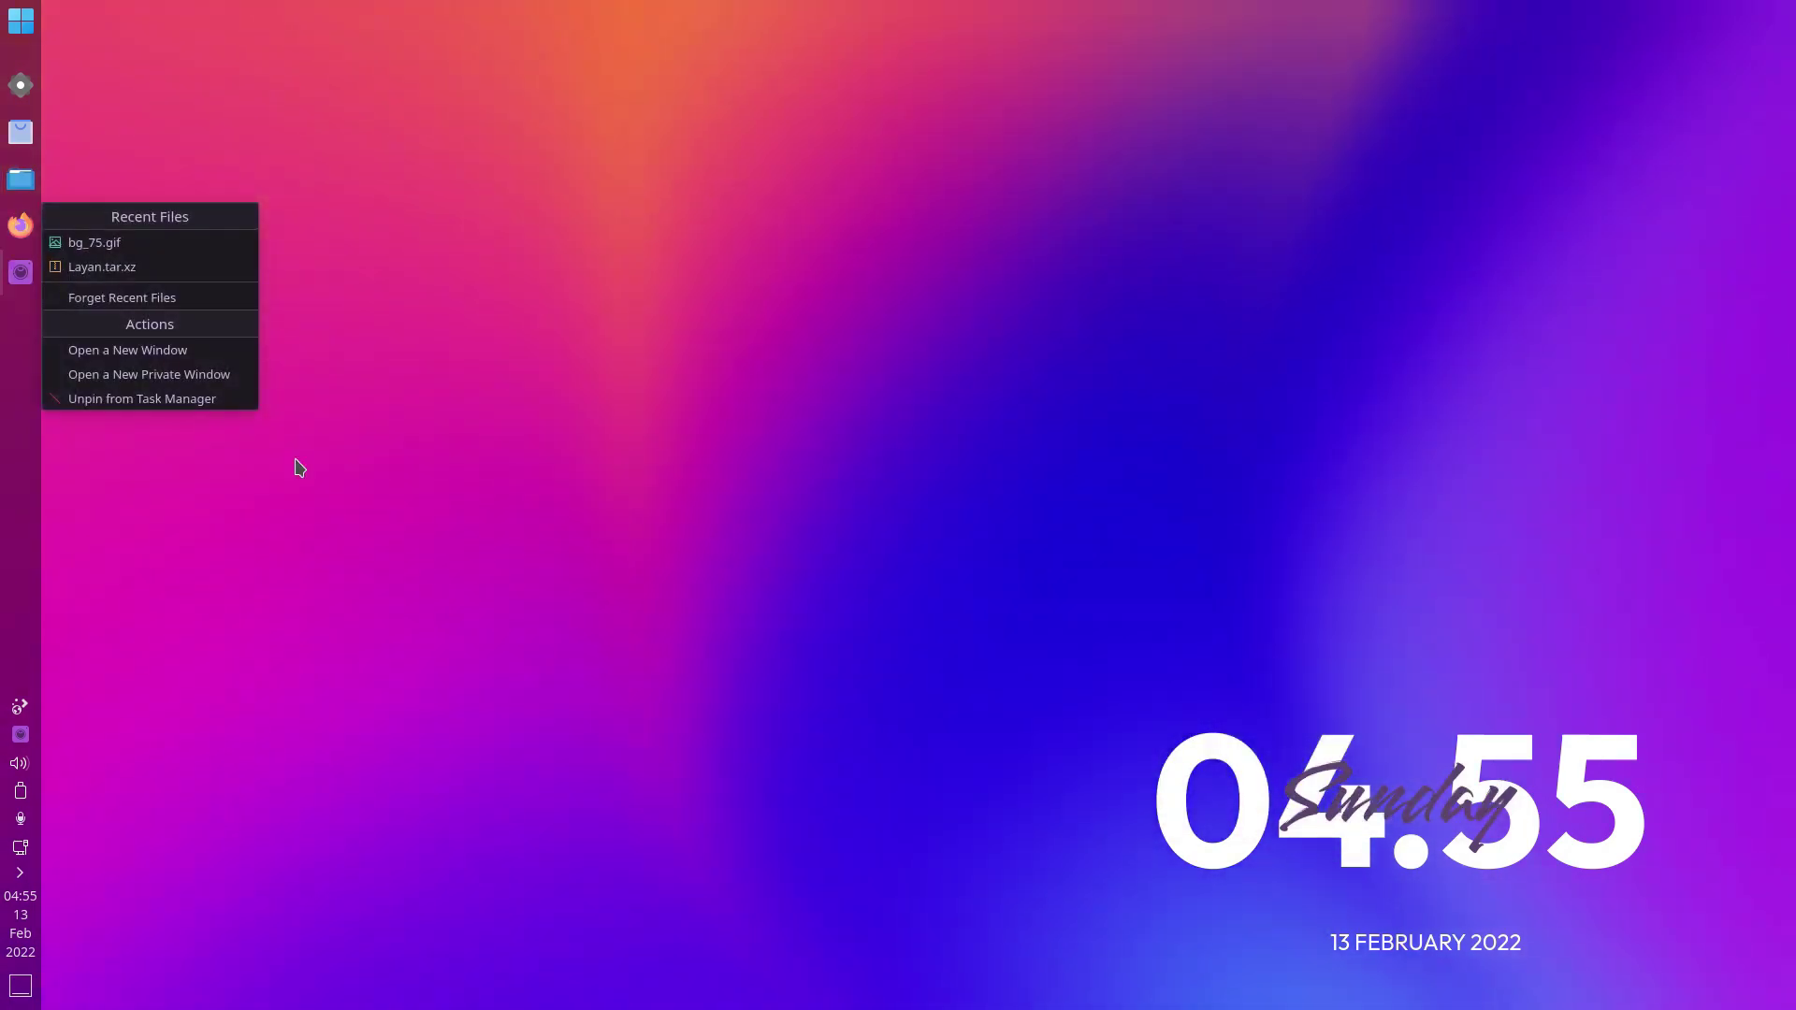
pyautogui.click(3, 491)
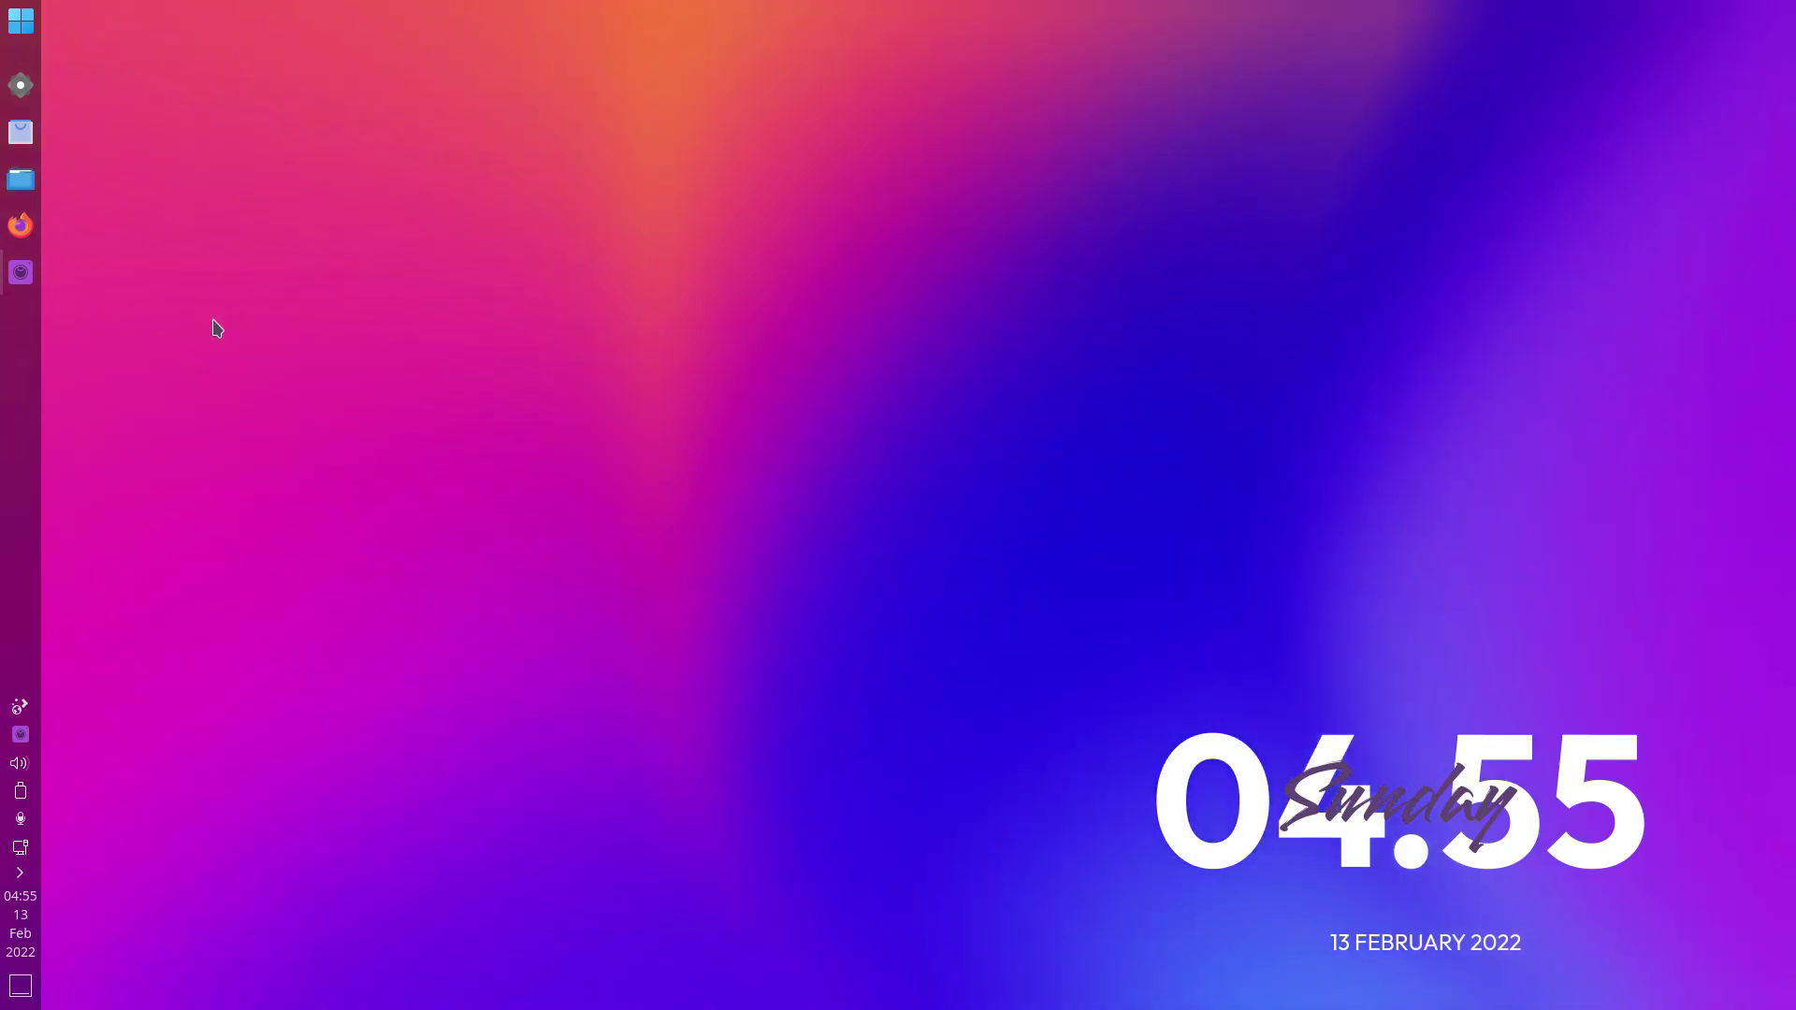
pyautogui.click(20, 281)
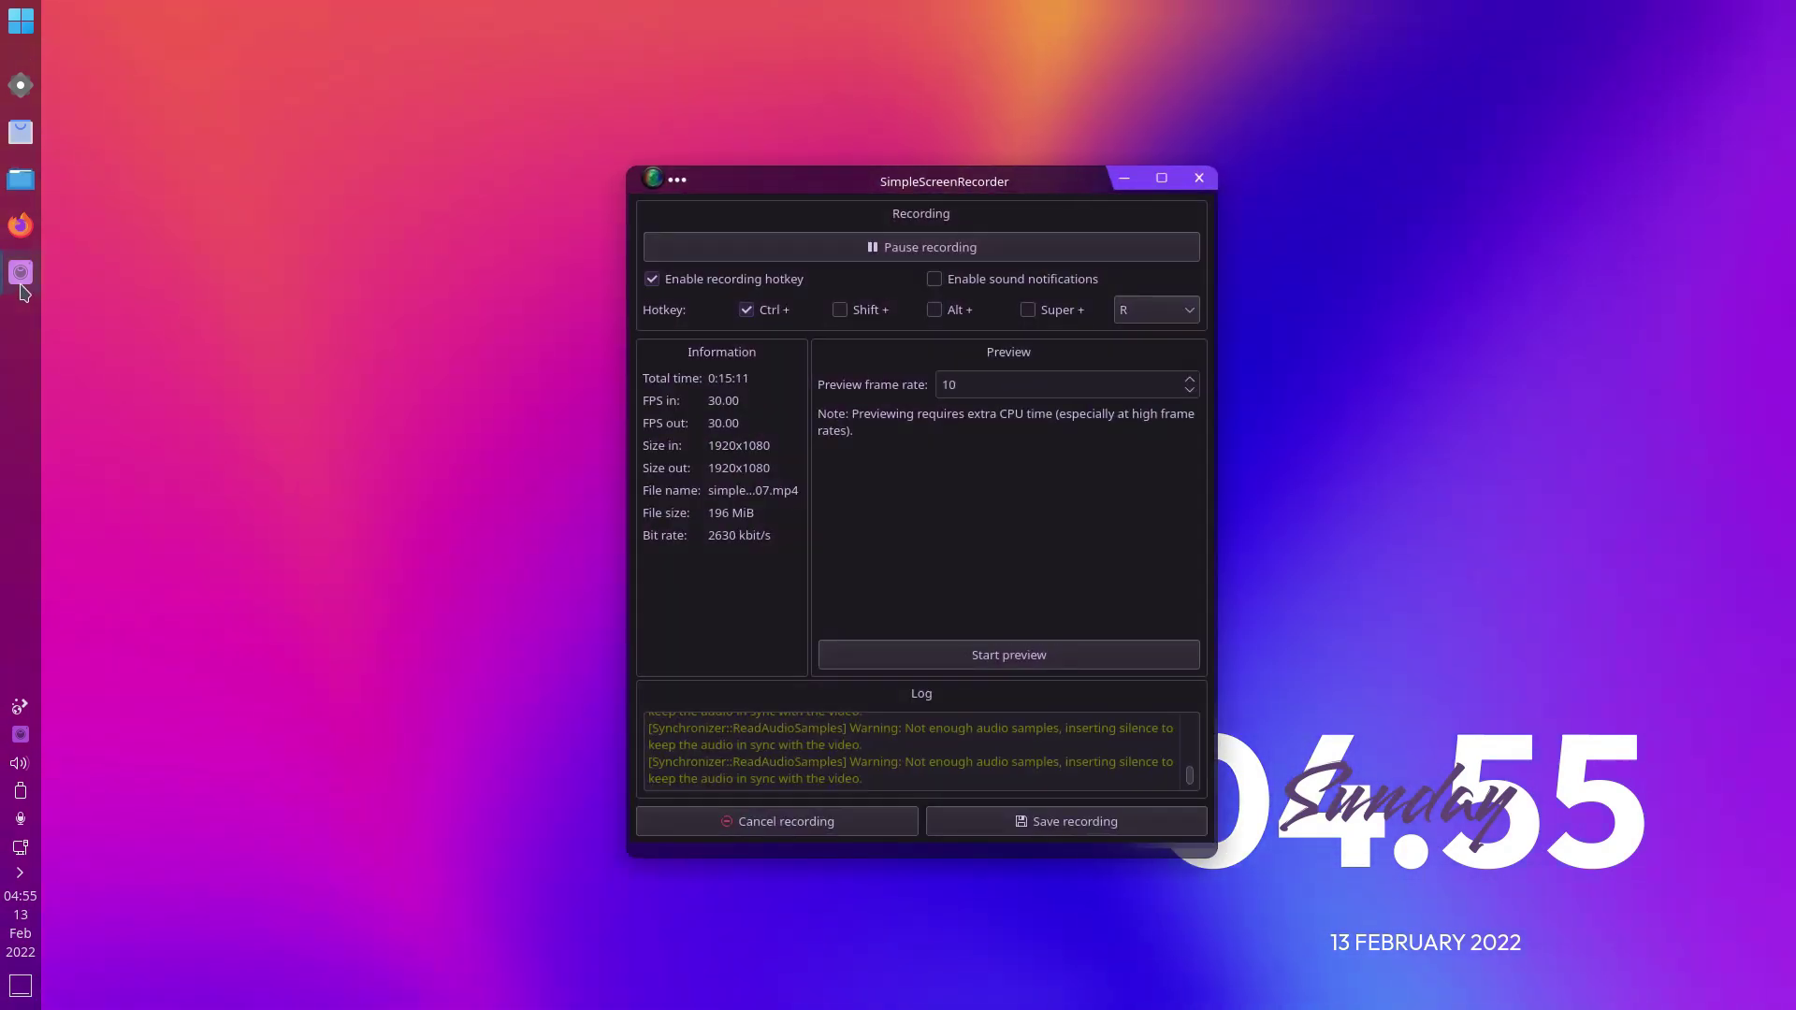
pyautogui.click(21, 280)
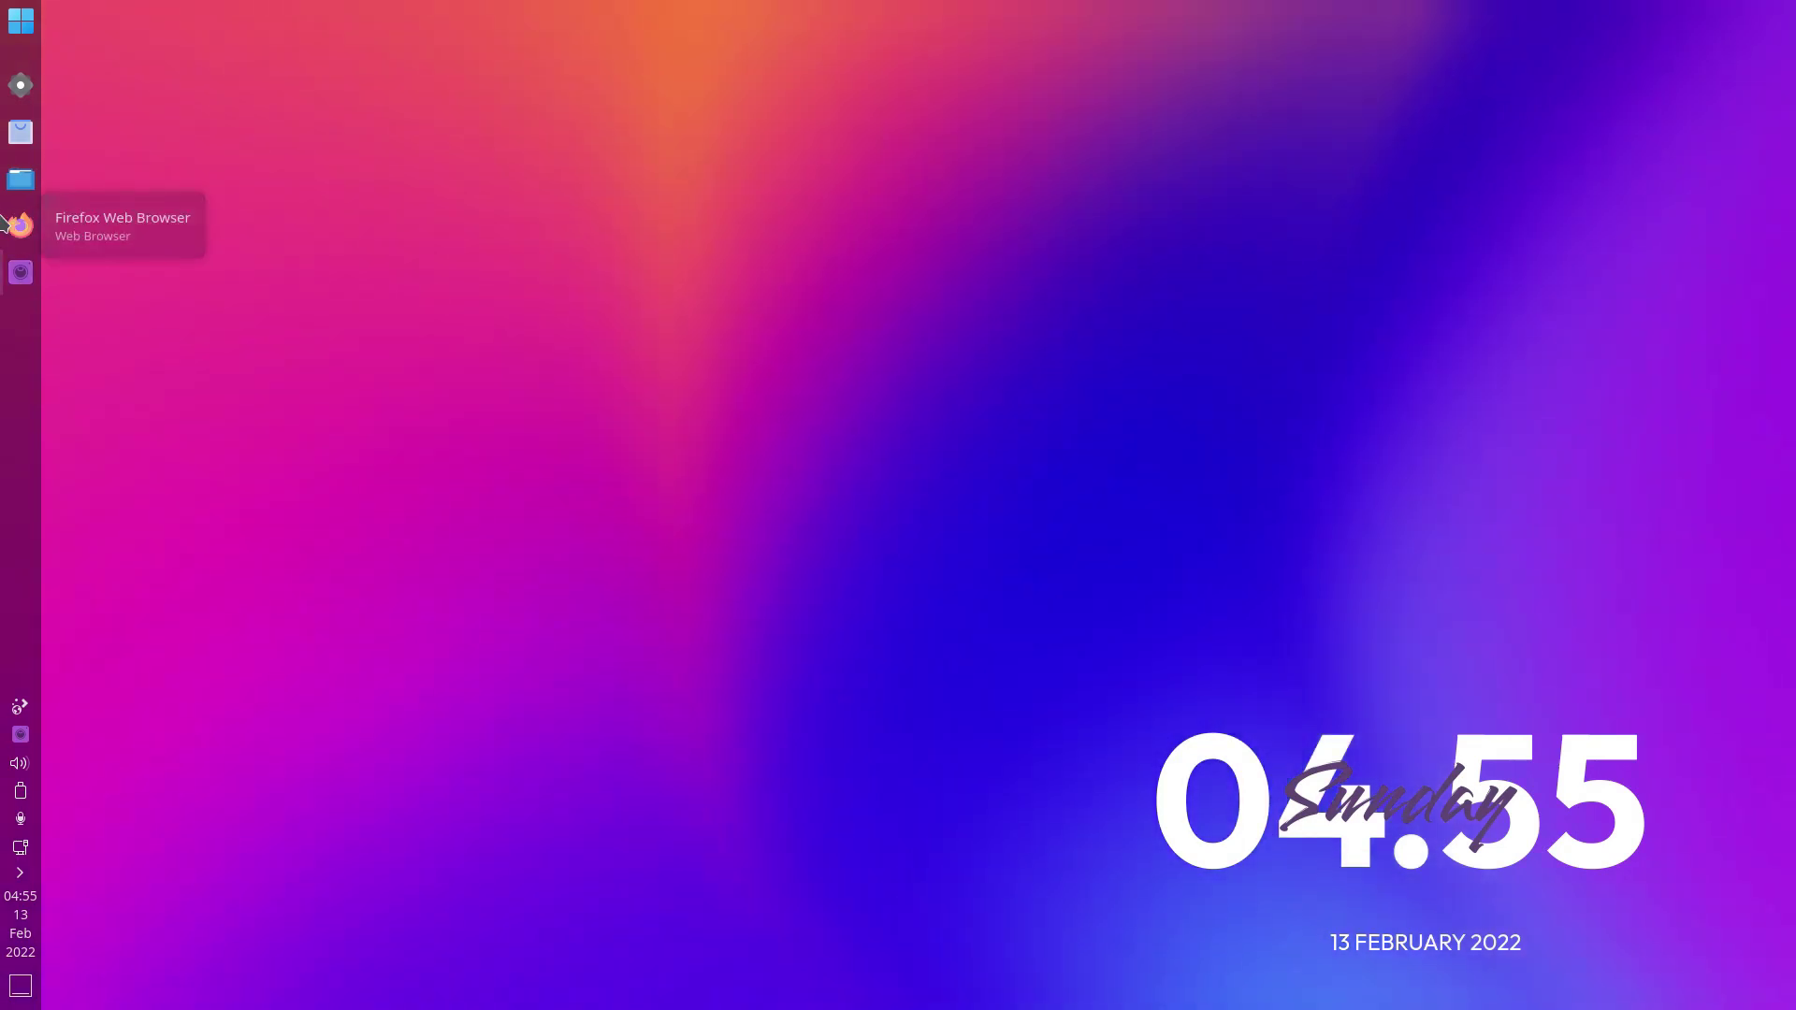
# Launch Firefox, open its settings and go from there to the add-ons and themes manager
pyautogui.moveTo(5, 223); pyautogui.dragTo(56, 228)
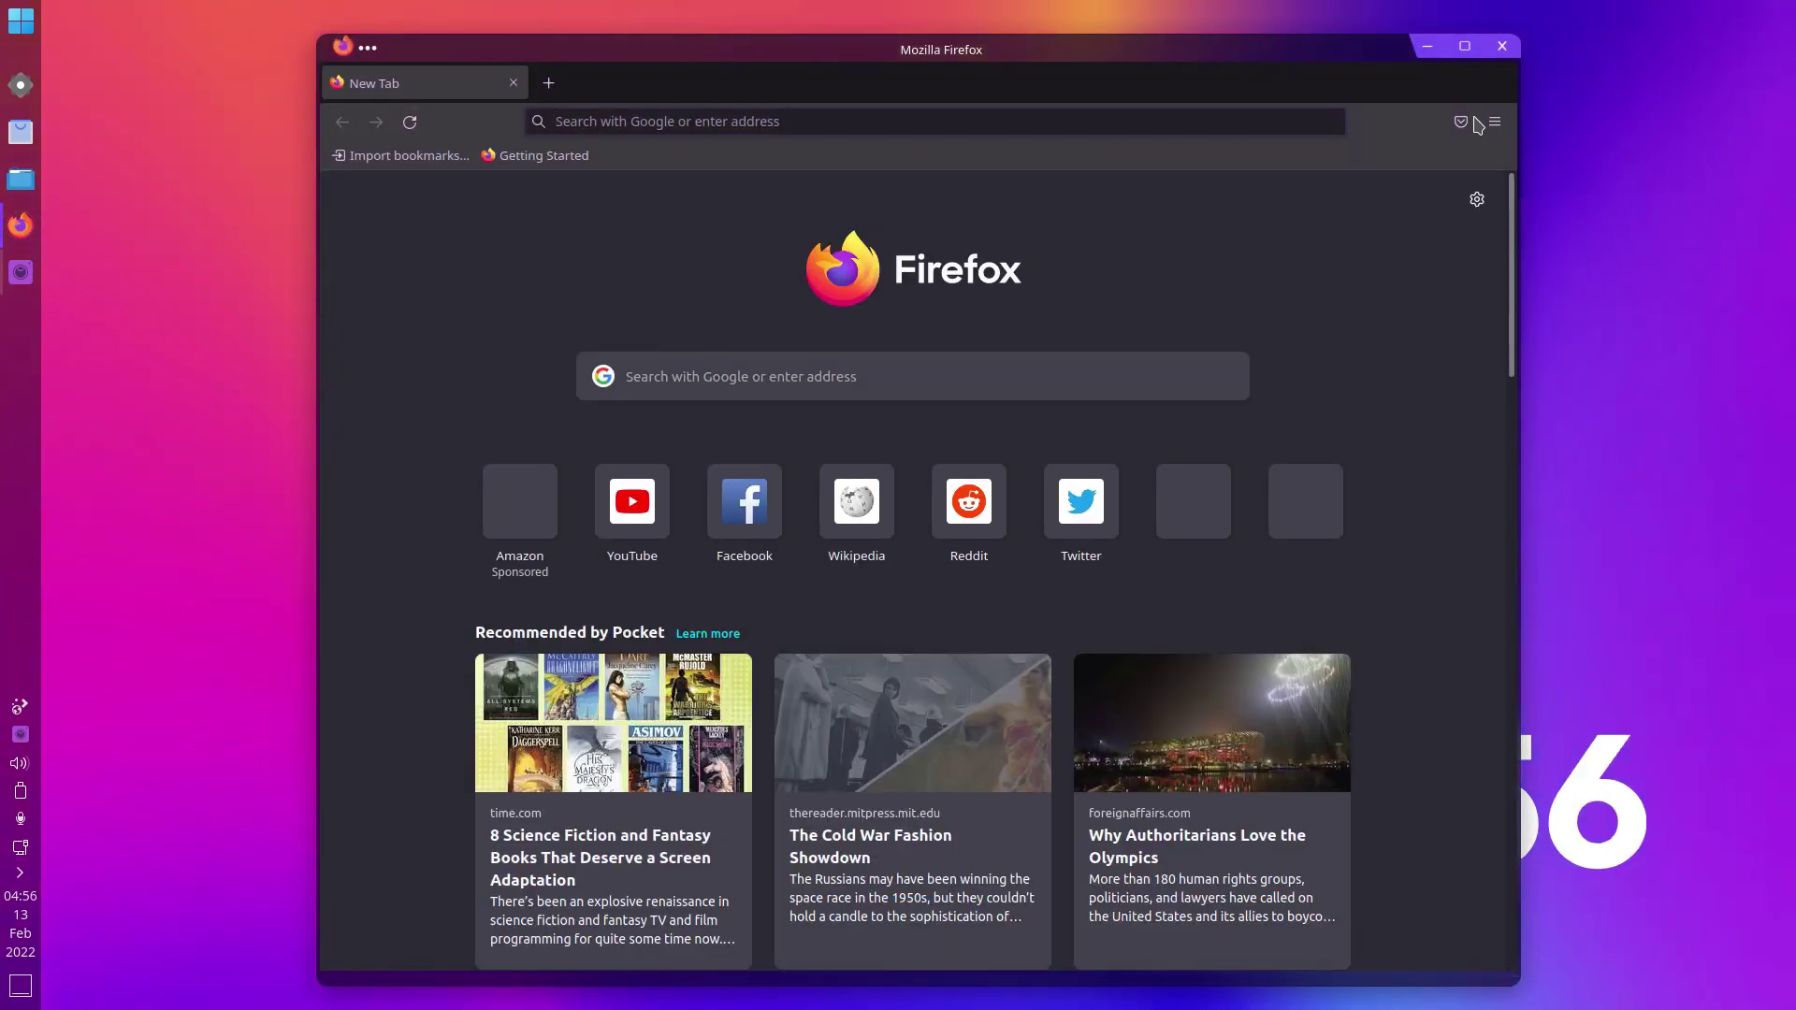
pyautogui.click(1495, 122)
pyautogui.click(1321, 628)
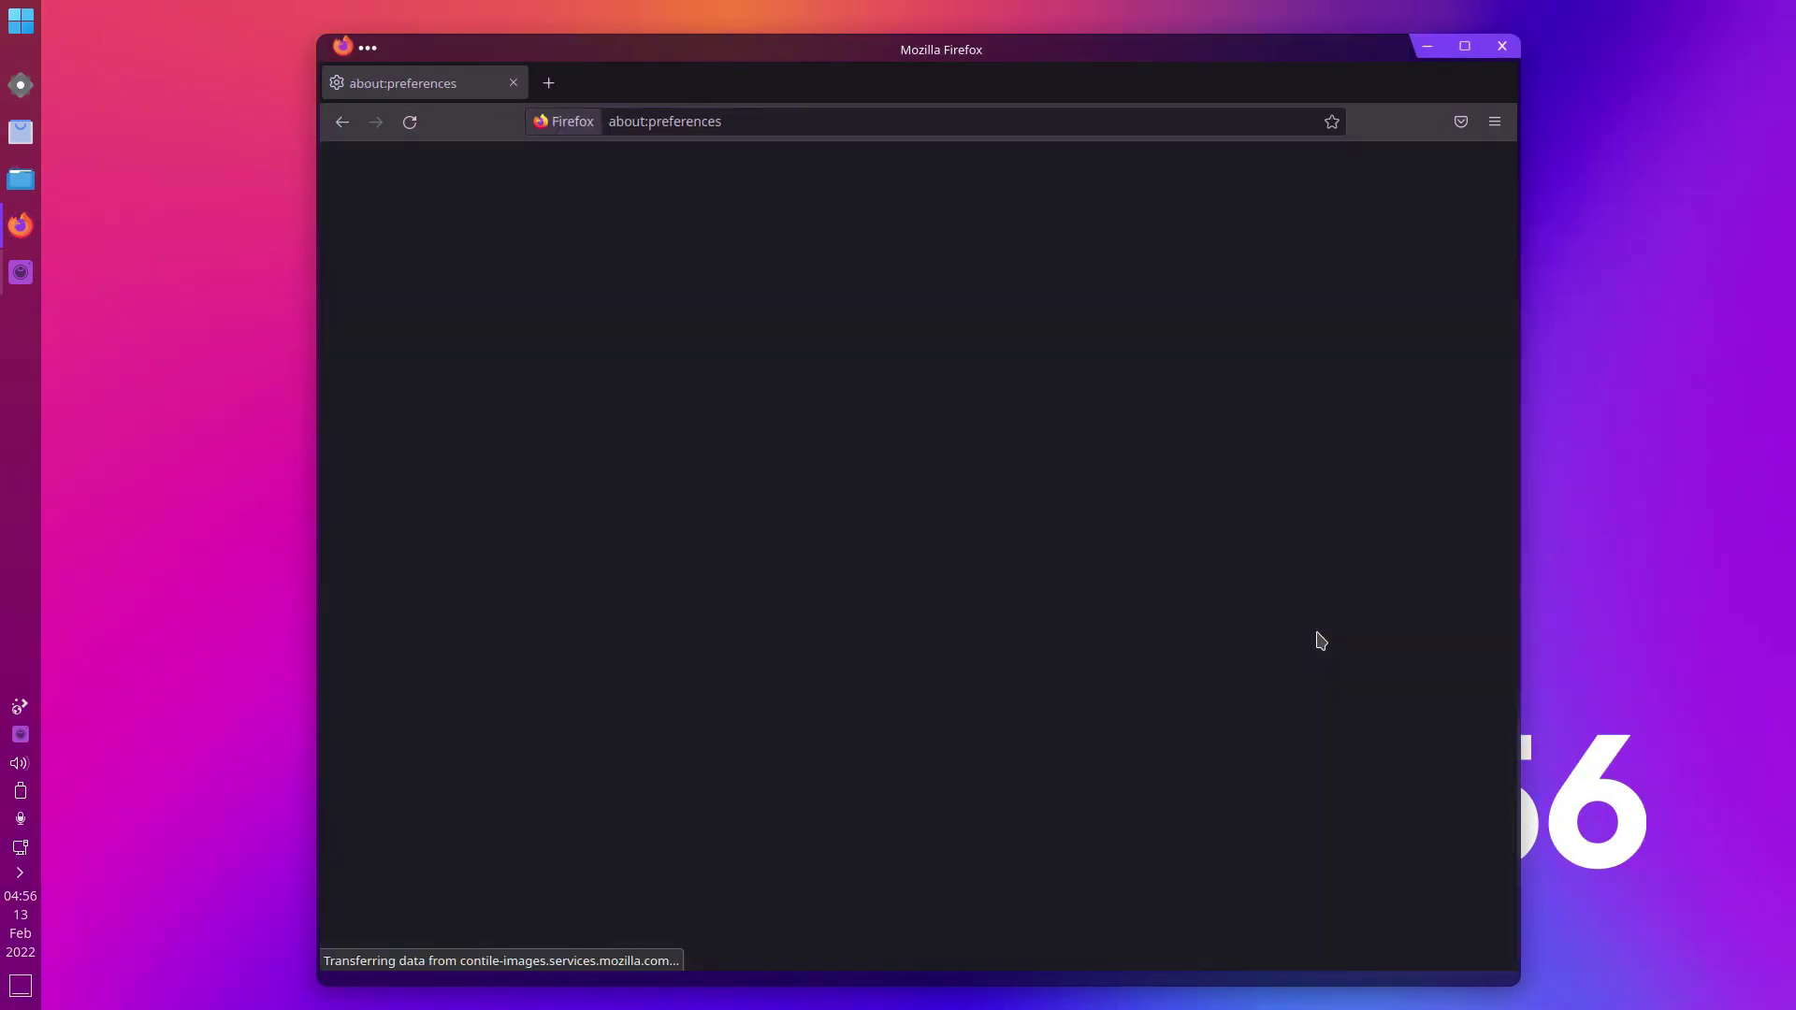
pyautogui.click(423, 890)
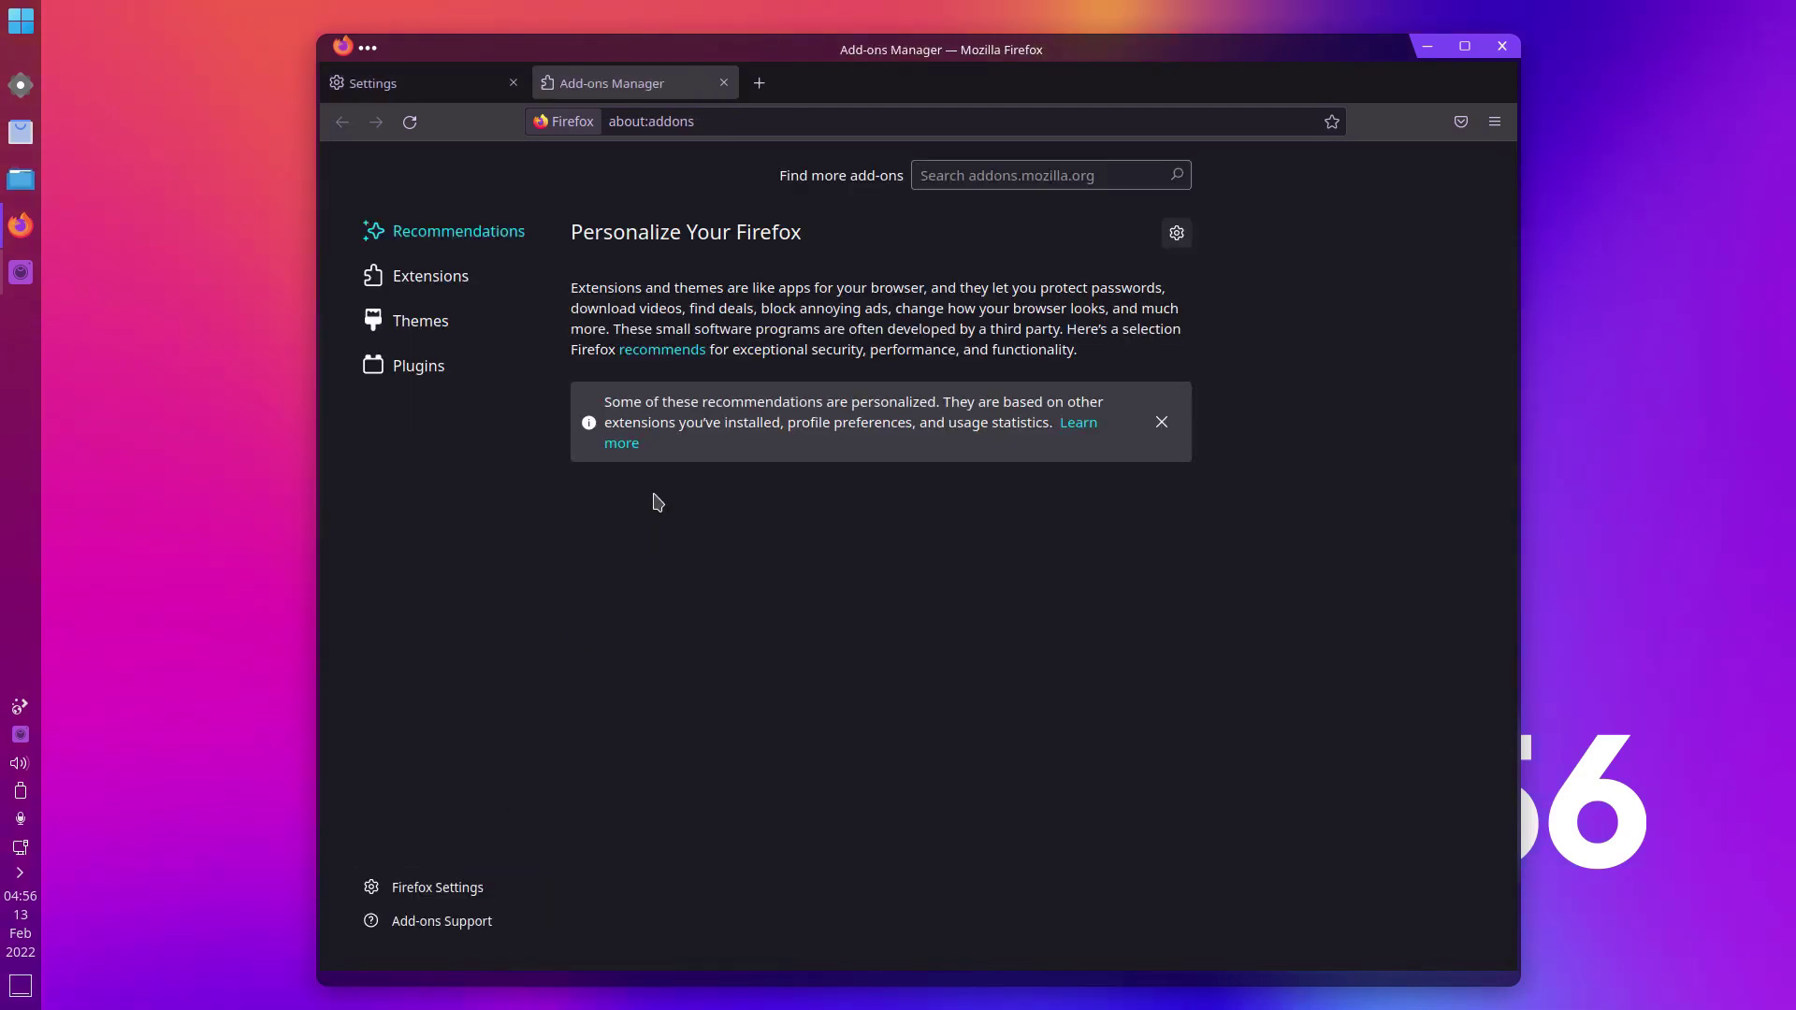
# Search the Firefox add-ons for purple and sort the results by Top Rated
pyautogui.click(990, 184)
pyautogui.write('purple')
pyautogui.press('Return')
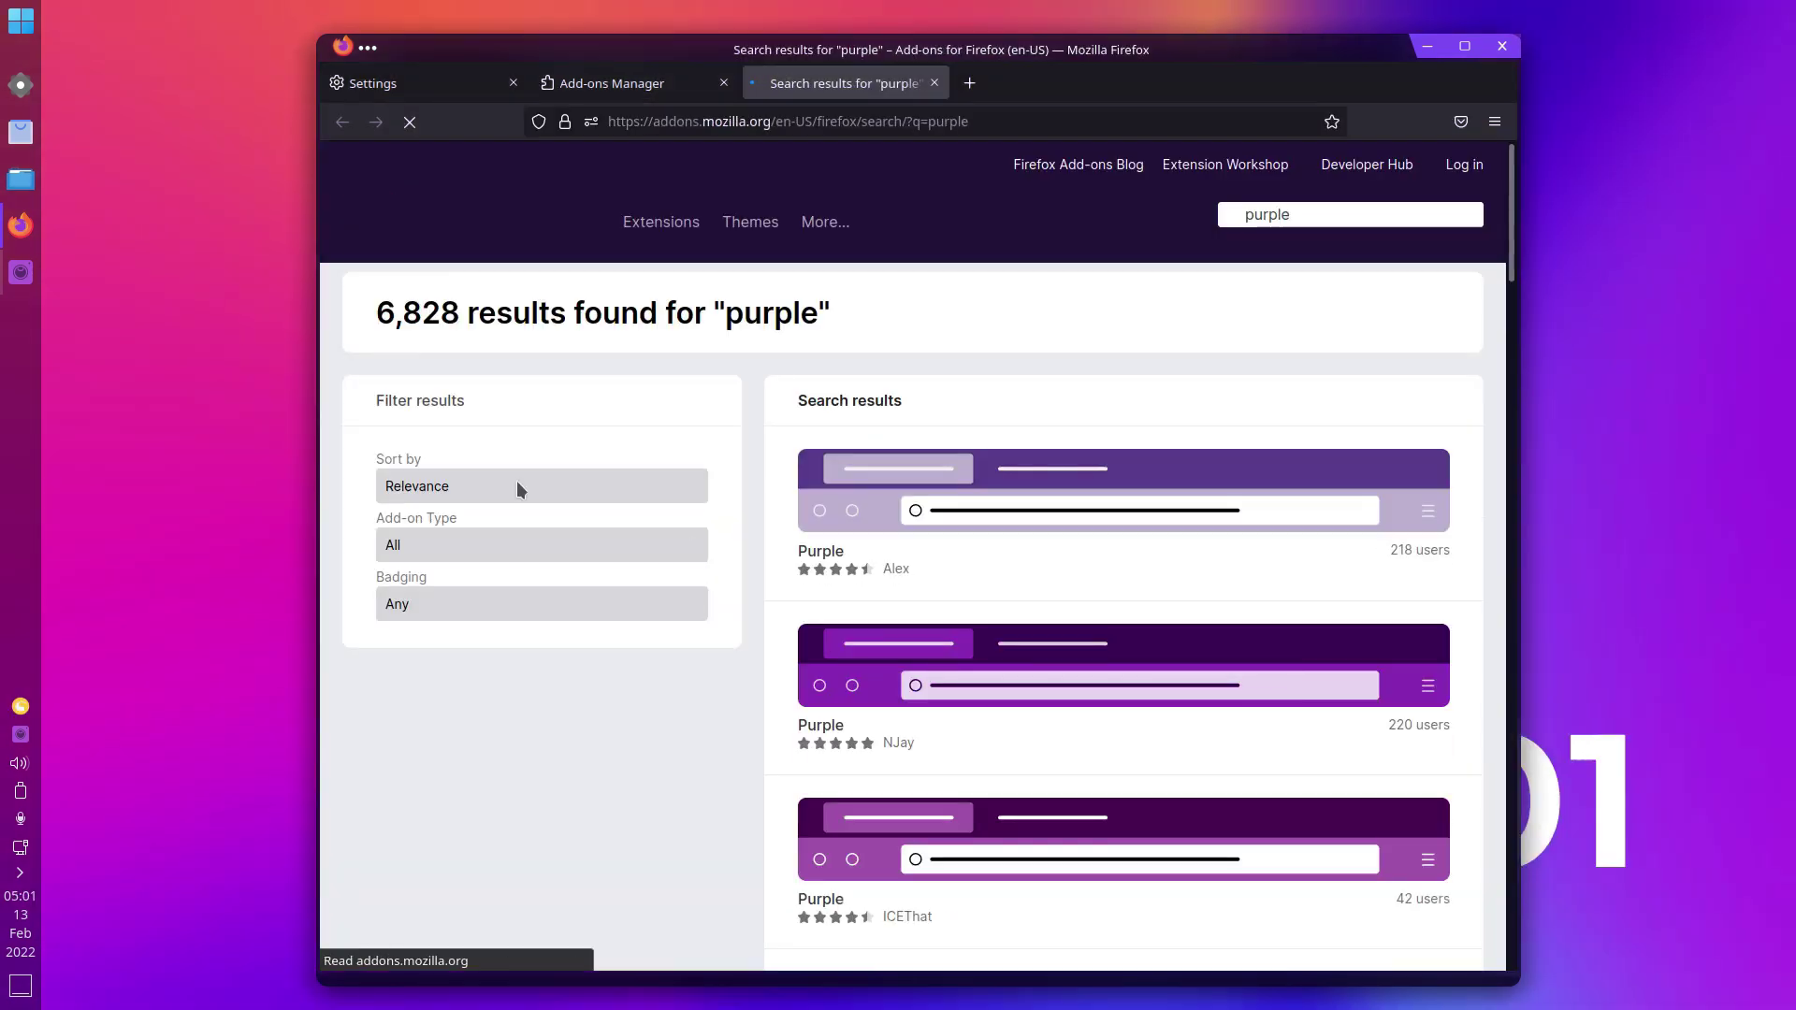
pyautogui.click(517, 482)
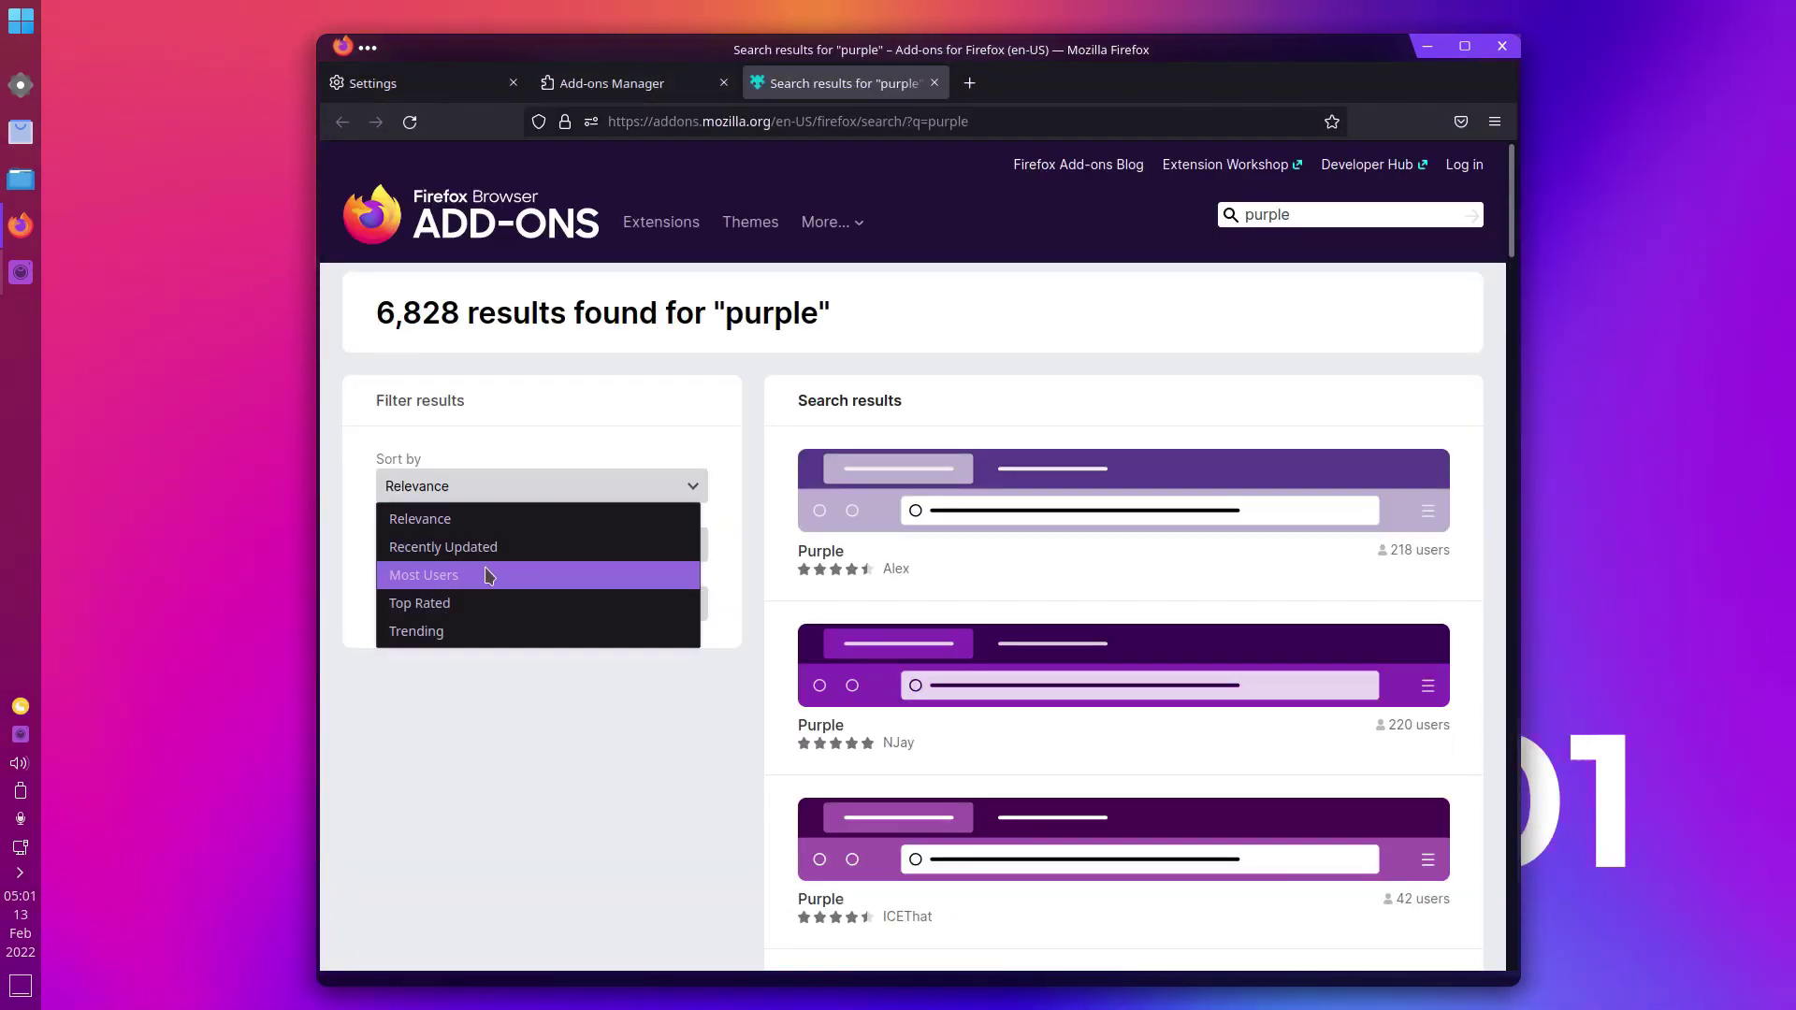
pyautogui.click(471, 608)
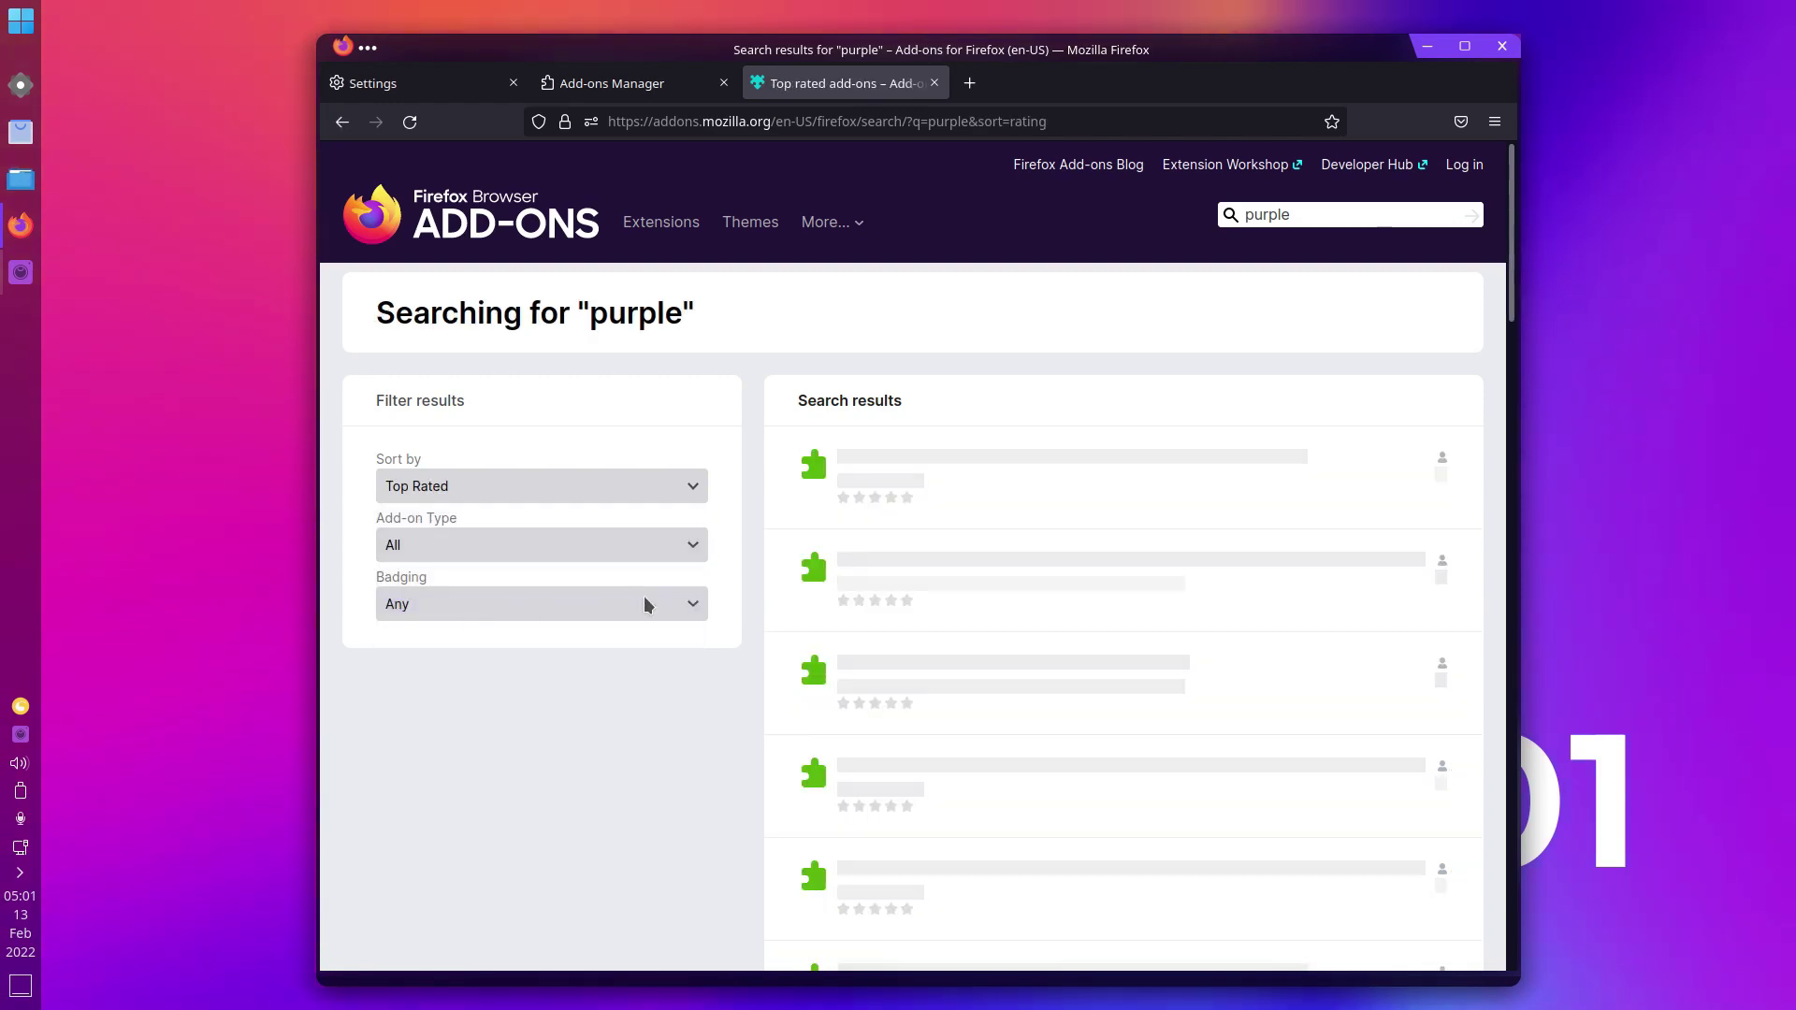
# Open the Dark Magic theme's page, try to install it, and view the Dark theme's details in the Add-ons Manager
pyautogui.click(1133, 548)
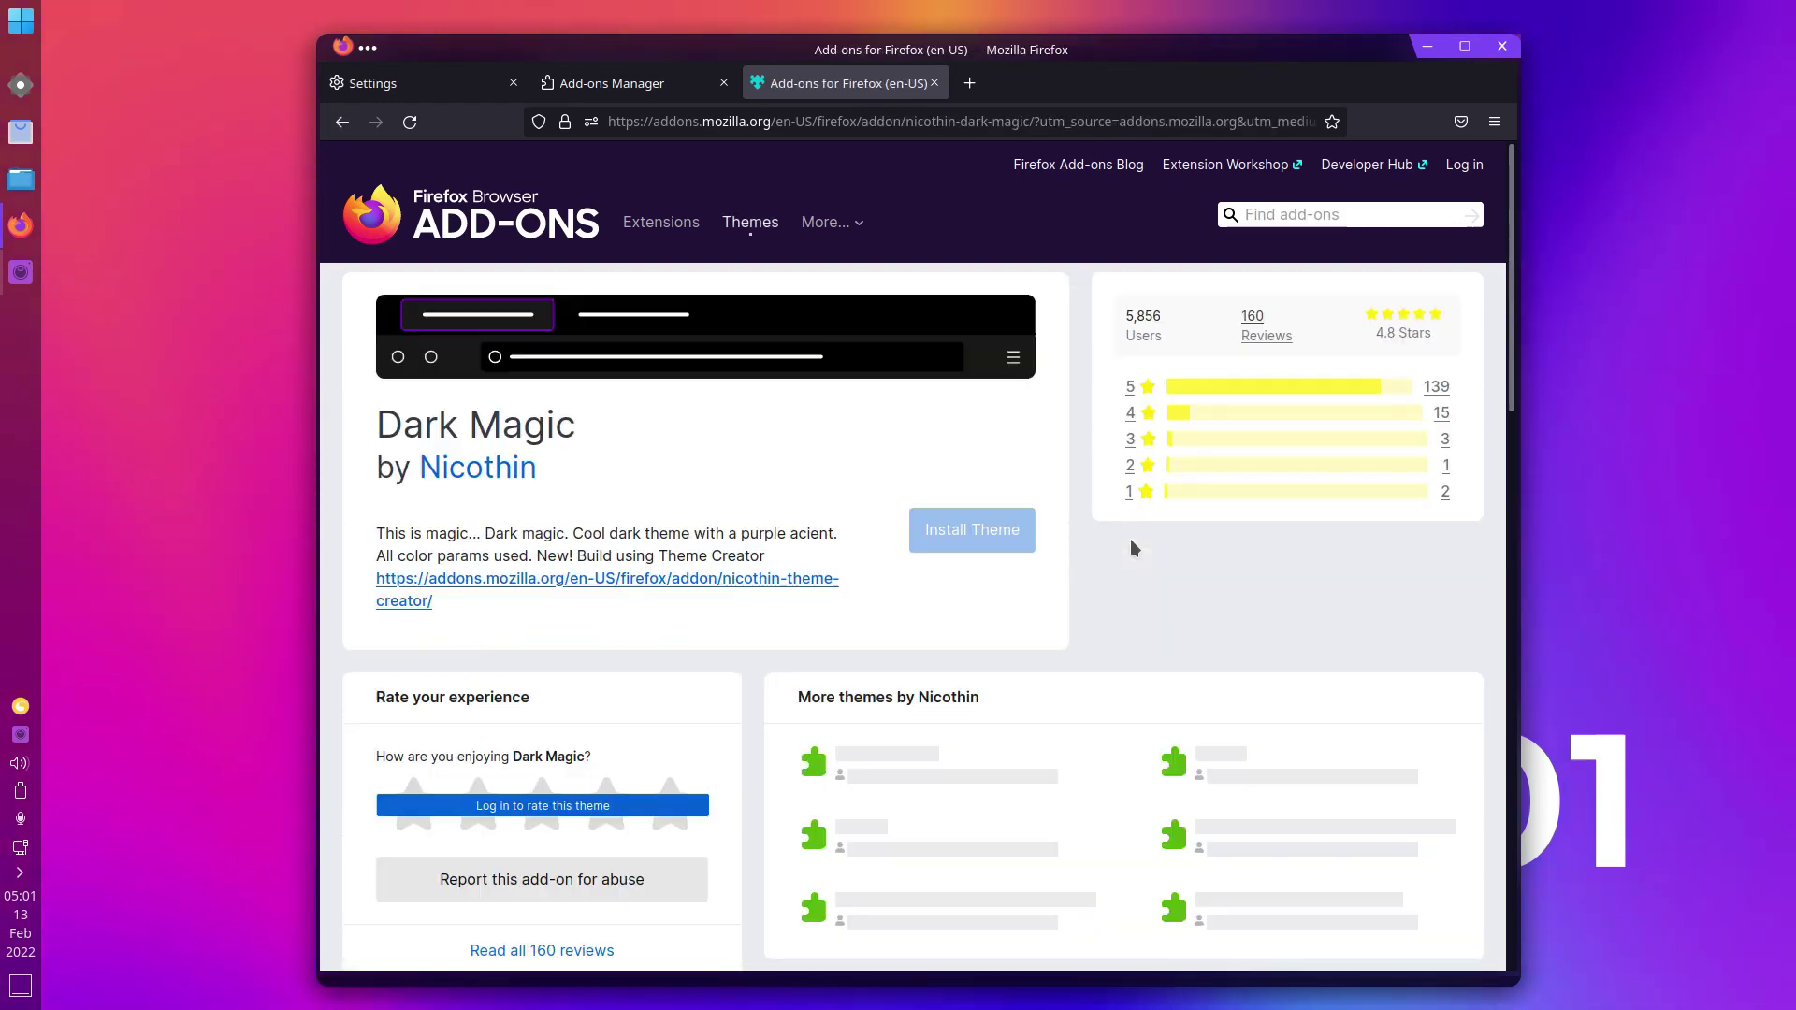
pyautogui.click(1027, 535)
pyautogui.moveTo(534, 66); pyautogui.dragTo(632, 177)
pyautogui.click(1600, 159)
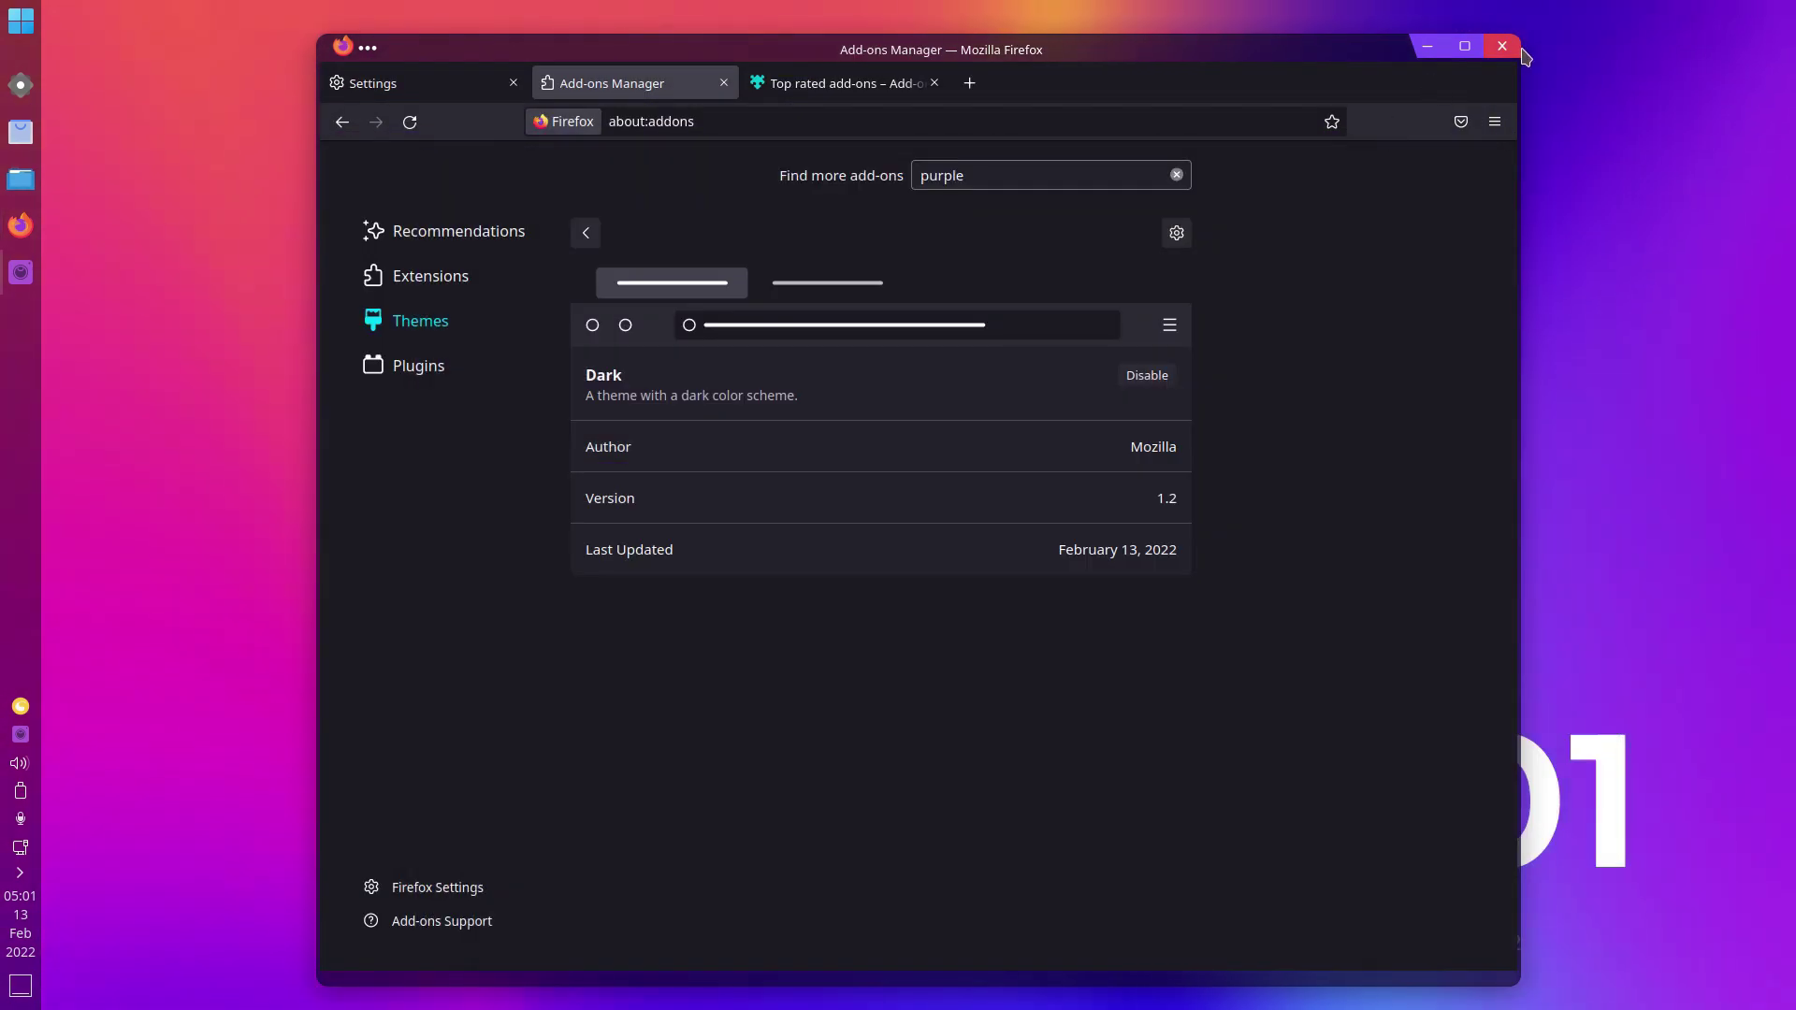
pyautogui.moveTo(5, 274)
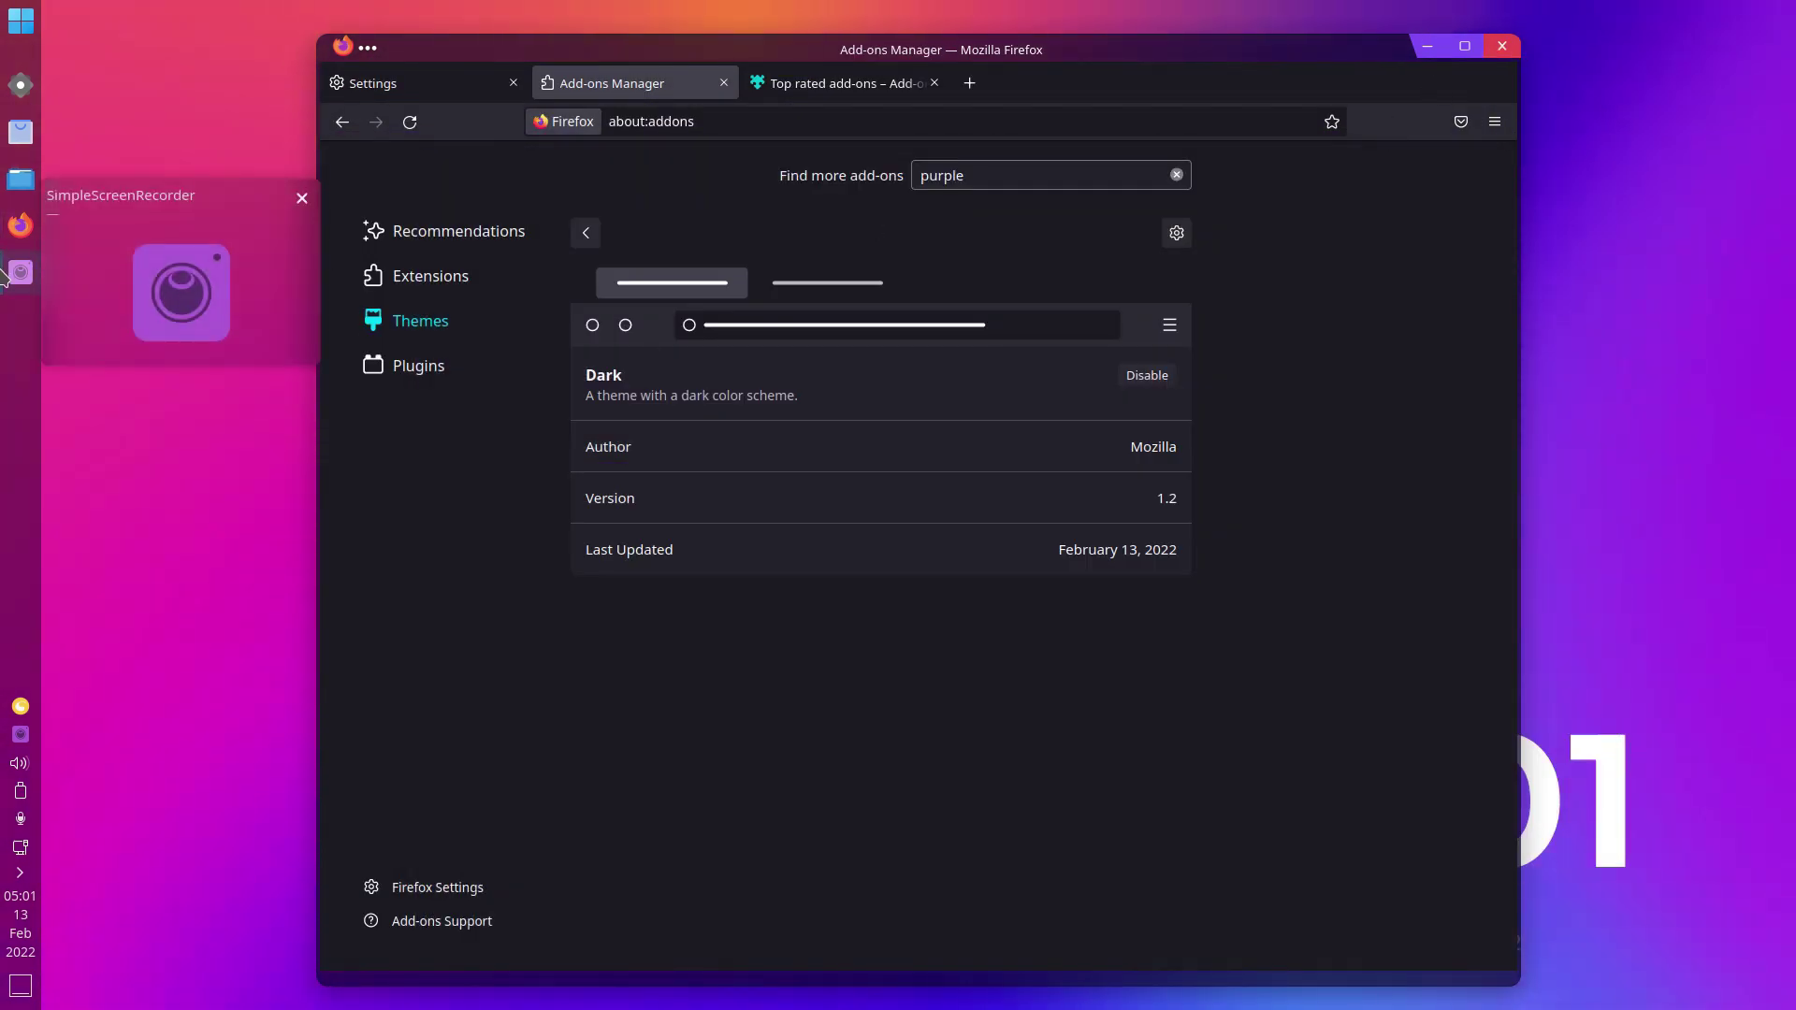
pyautogui.click(20, 272)
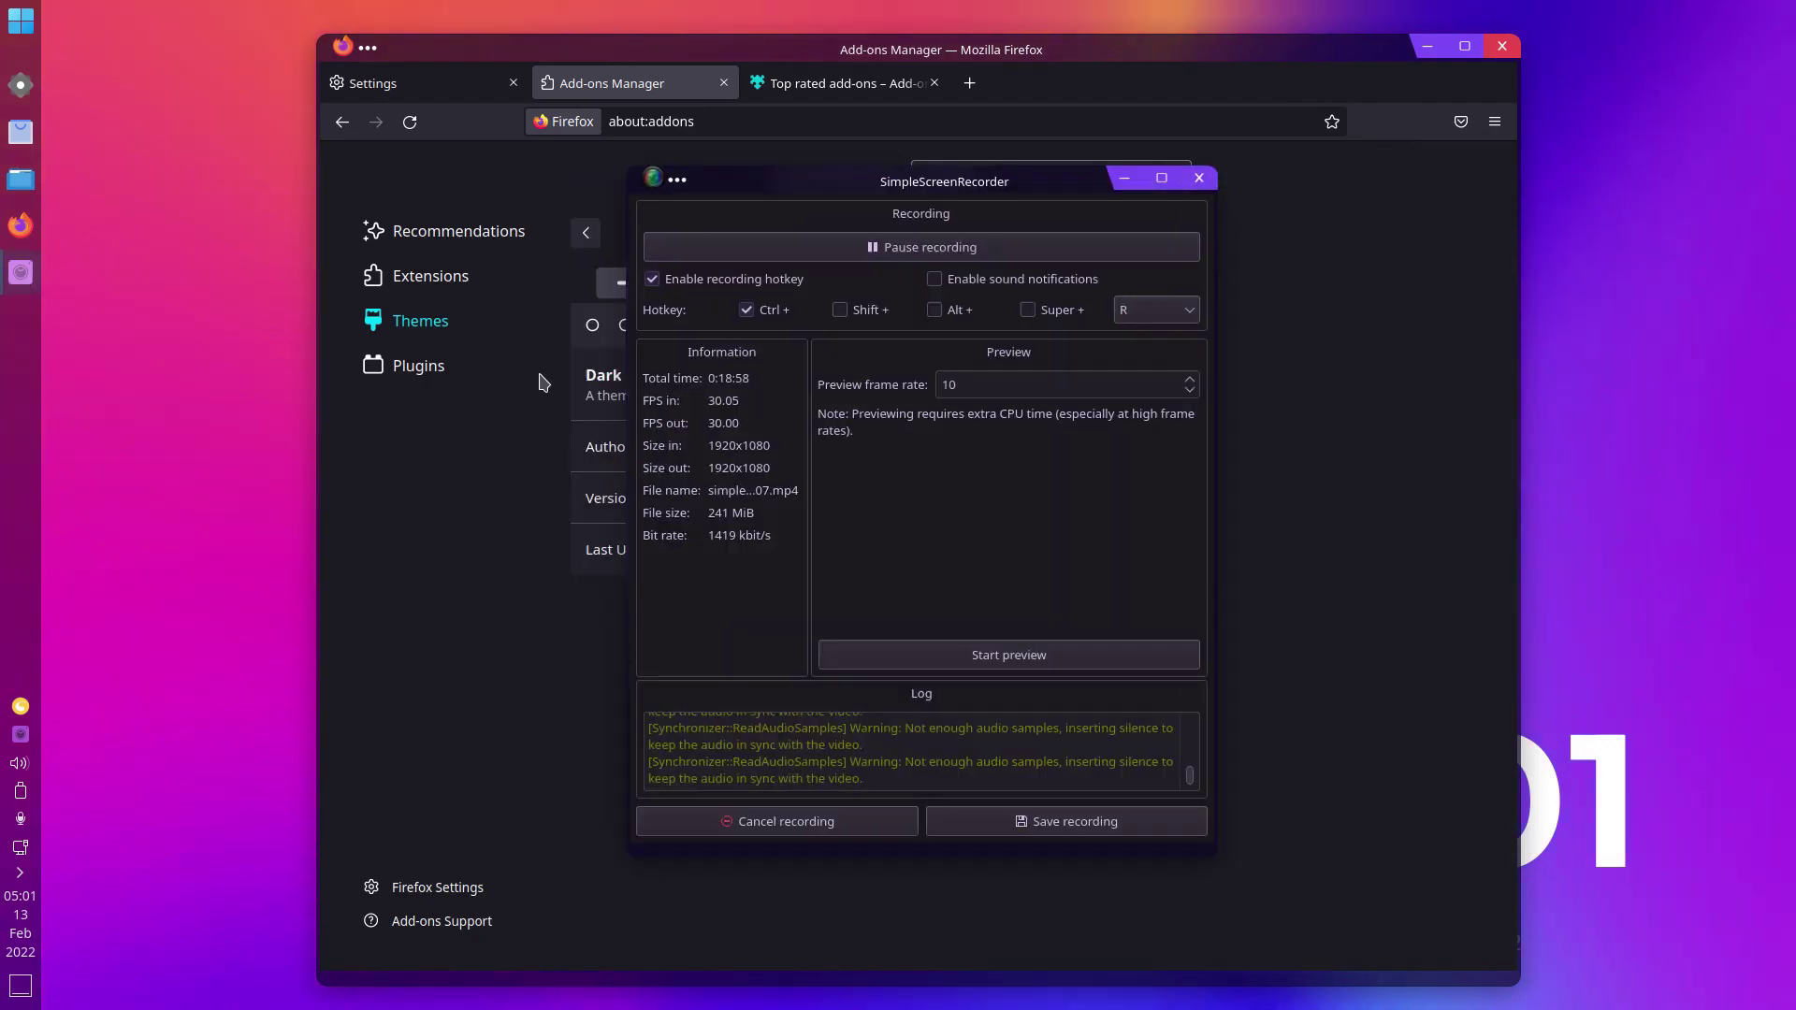